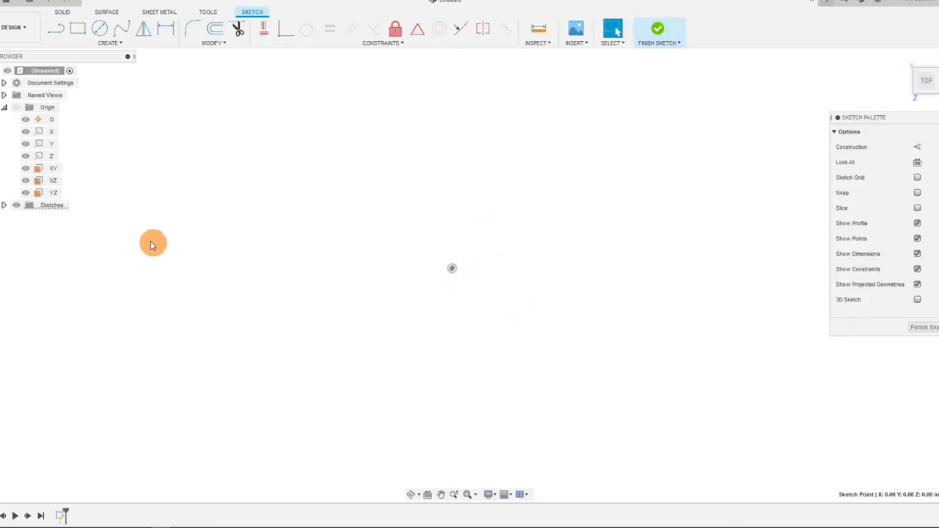
- Draw a horizontal line about 2.33 in long from the origin toward the right
left_click(451, 269)
left_click(58, 31)
left_click(450, 277)
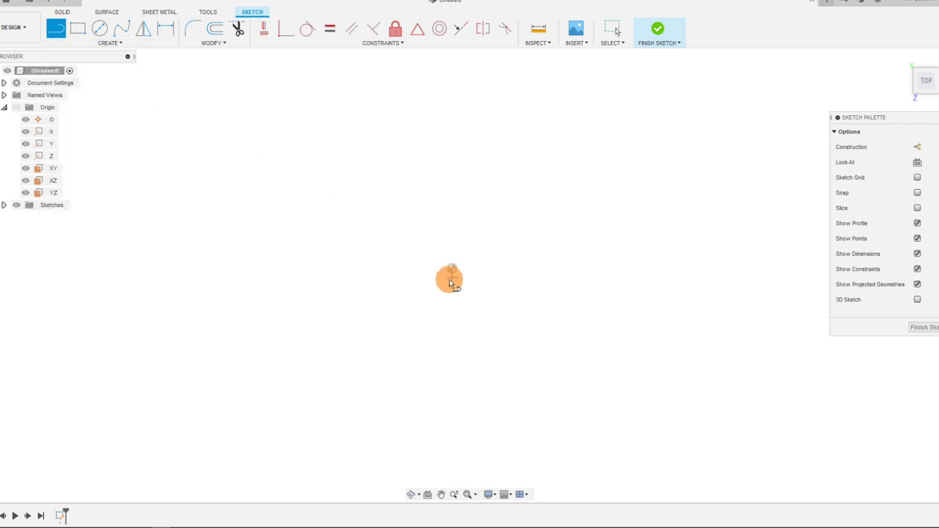
left_click(450, 269)
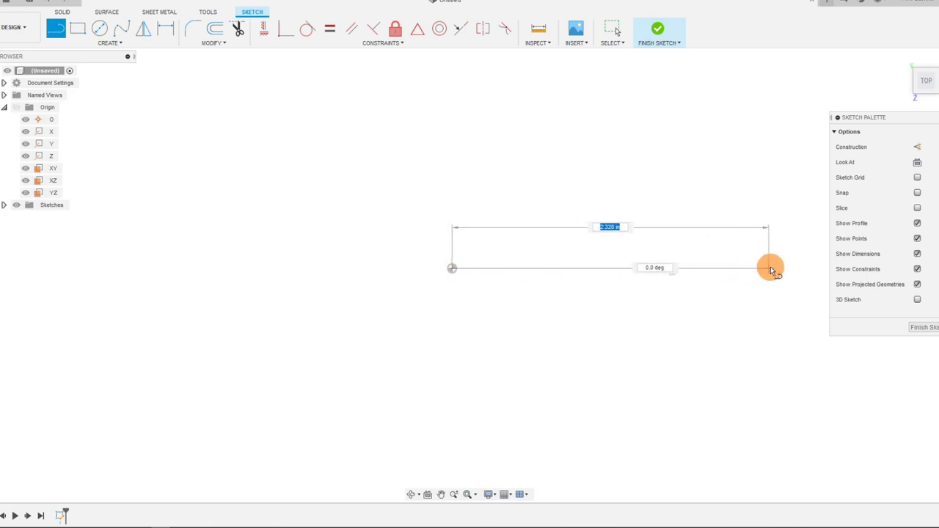
left_click(772, 270)
key("Escape")
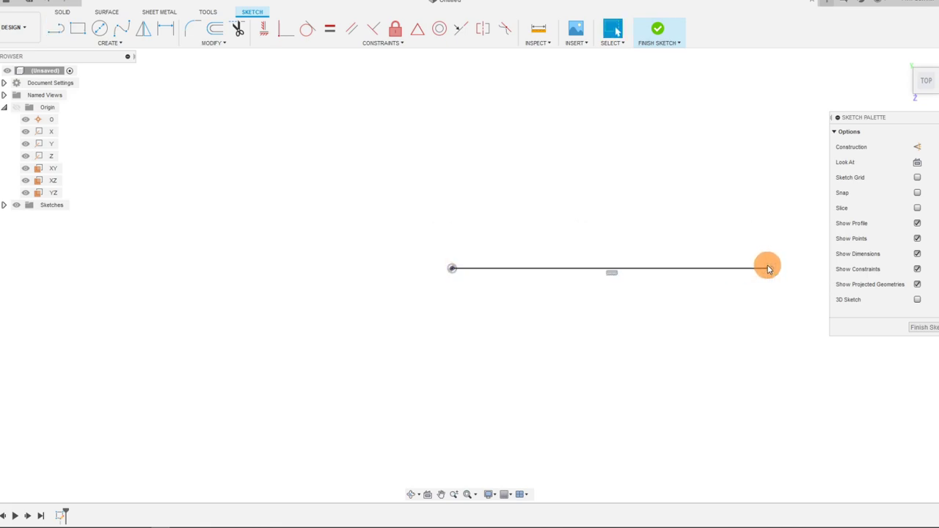
- Dimension the horizontal line's length to 132 mm
key("d")
left_click(627, 274)
left_click(638, 250)
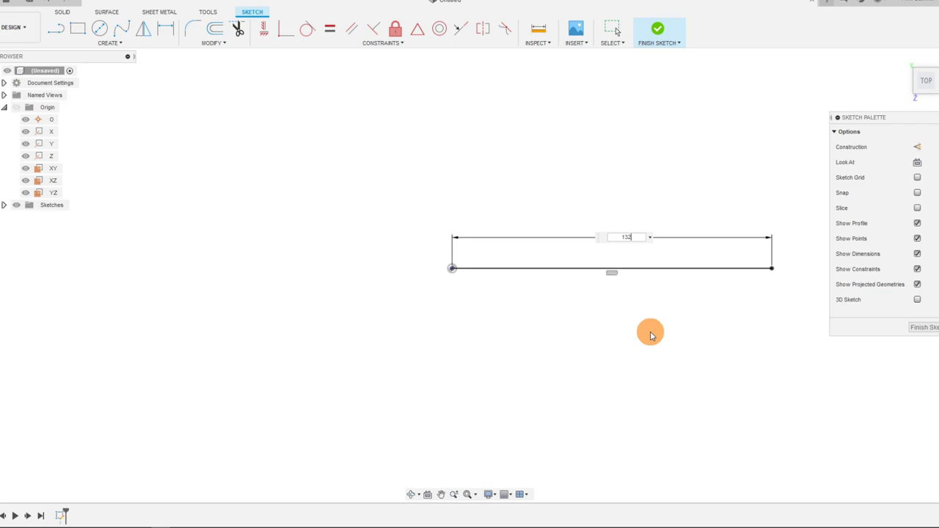
key("Return")
scroll(500, 291, "down", 4)
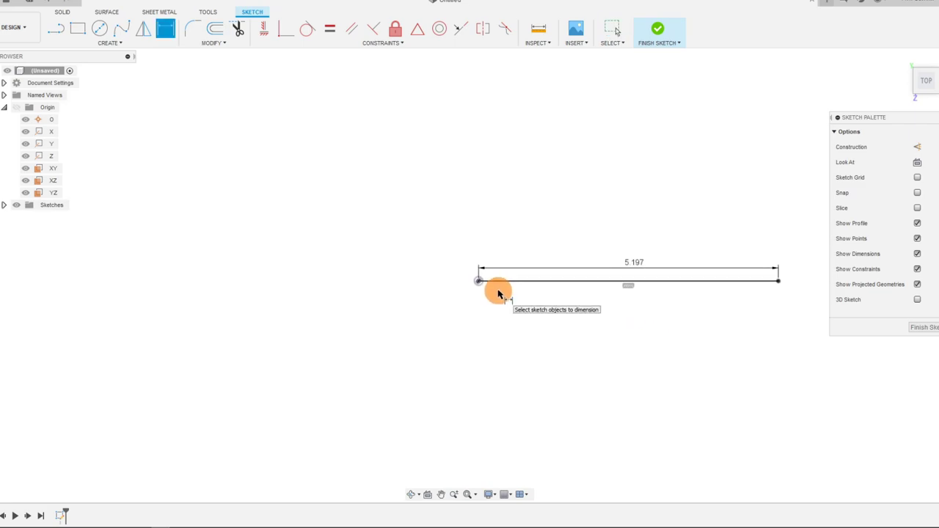
scroll(782, 303, "up", 2)
scroll(758, 286, "up", 1)
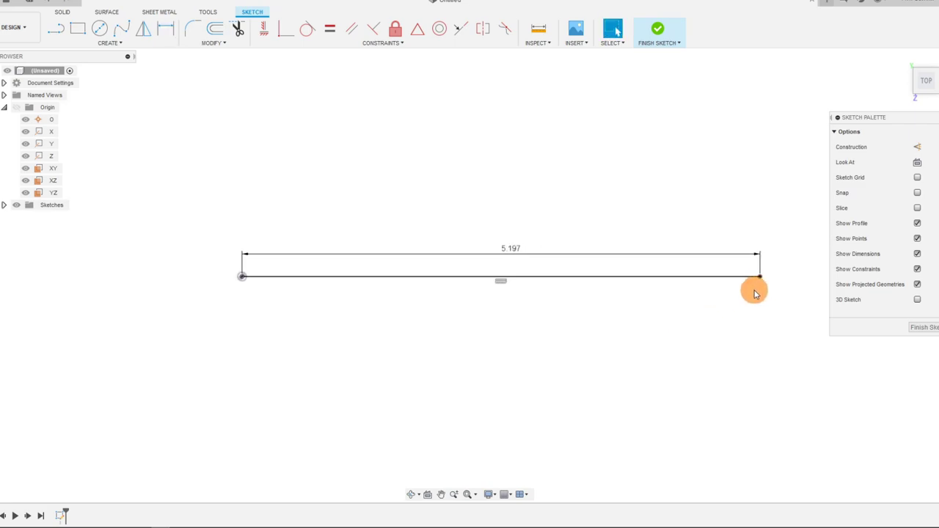
key("Escape")
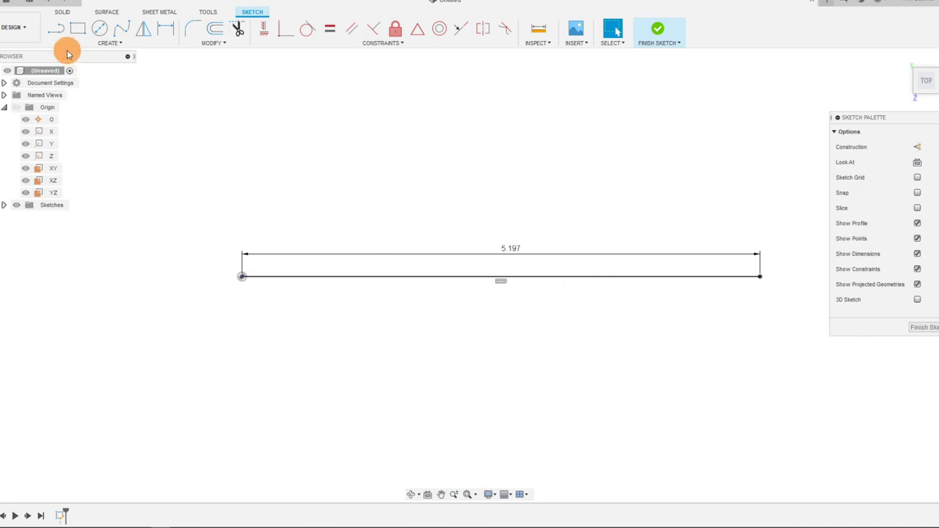
- Draw three lines from the origin to the base line's other end to form a rectangle, and constrain its right side vertical
left_click(55, 29)
left_click(241, 276)
scroll(252, 146, "down", 2)
left_click(245, 120)
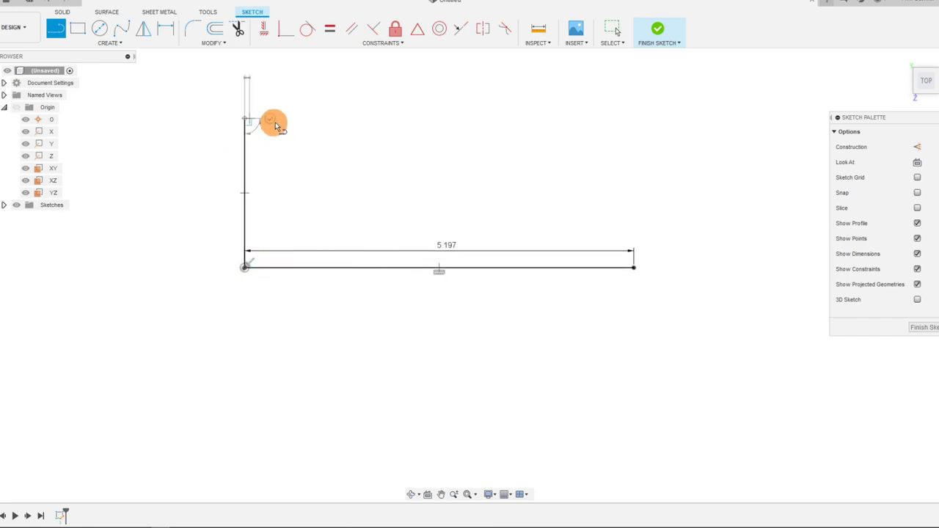
left_click(632, 119)
left_click(634, 267)
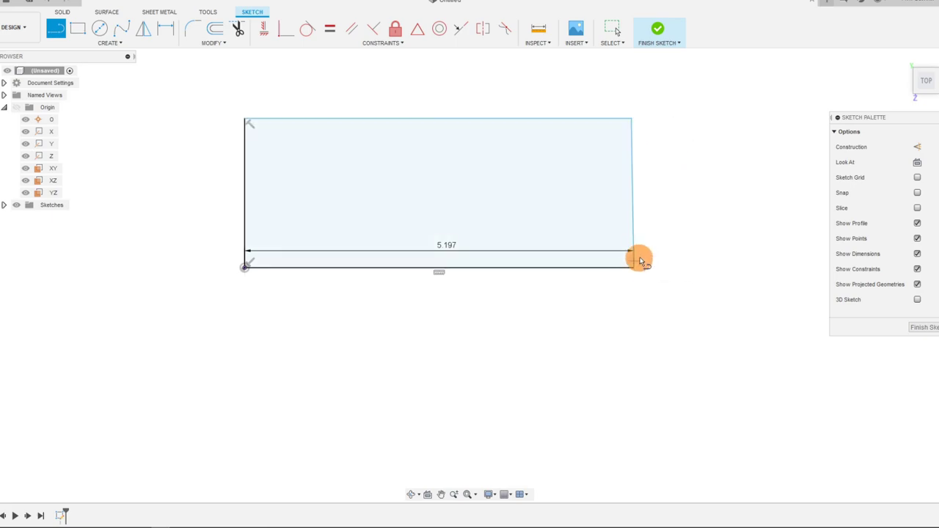
key("Escape")
left_click(633, 185)
left_click(270, 35)
- Convert the rectangle's top, left and right lines to construction geometry
left_click(595, 120)
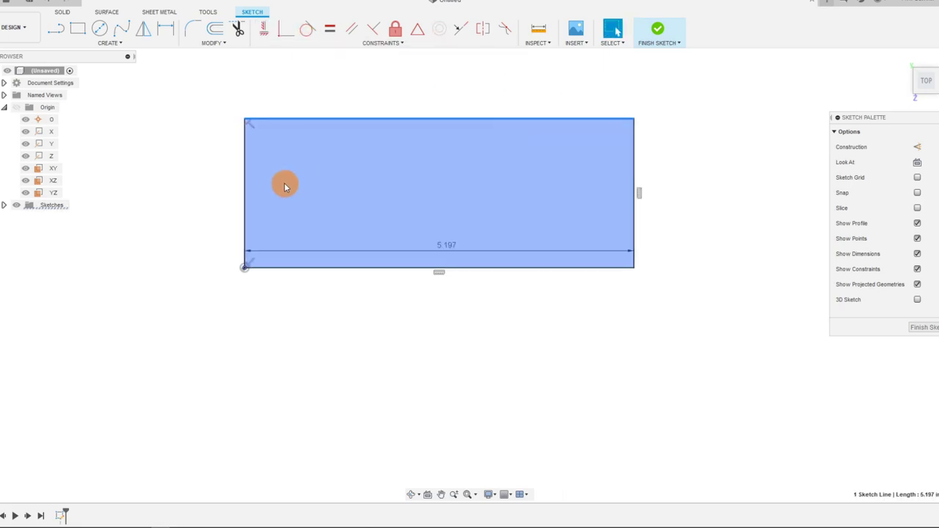
left_click(245, 164, "shift")
left_click(633, 147, "shift")
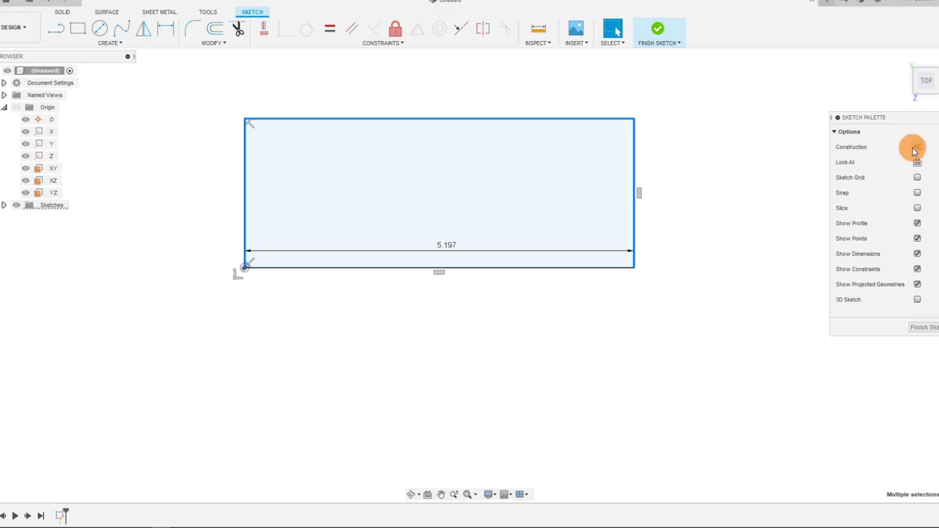
left_click(916, 148)
left_click(660, 162)
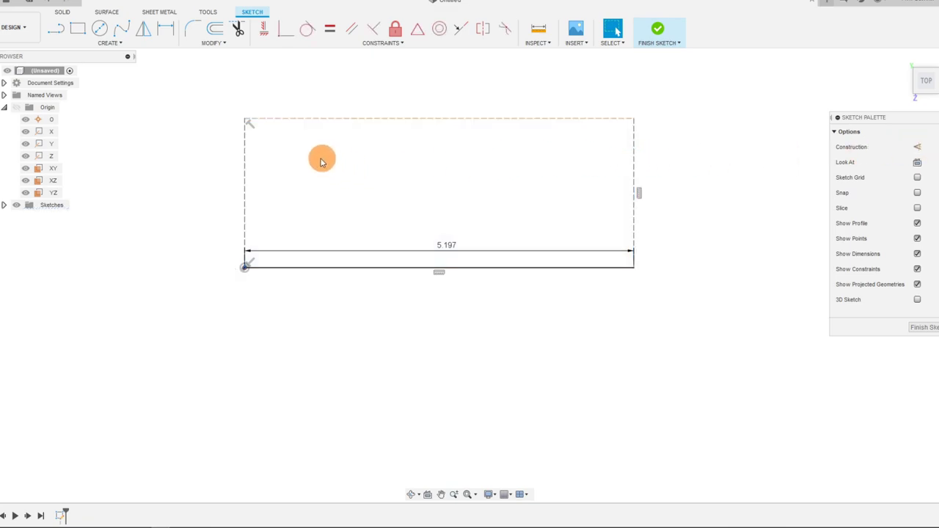
- Dimension the left construction line's height to 52 mm
left_click(166, 40)
left_click(245, 165)
left_click(220, 168)
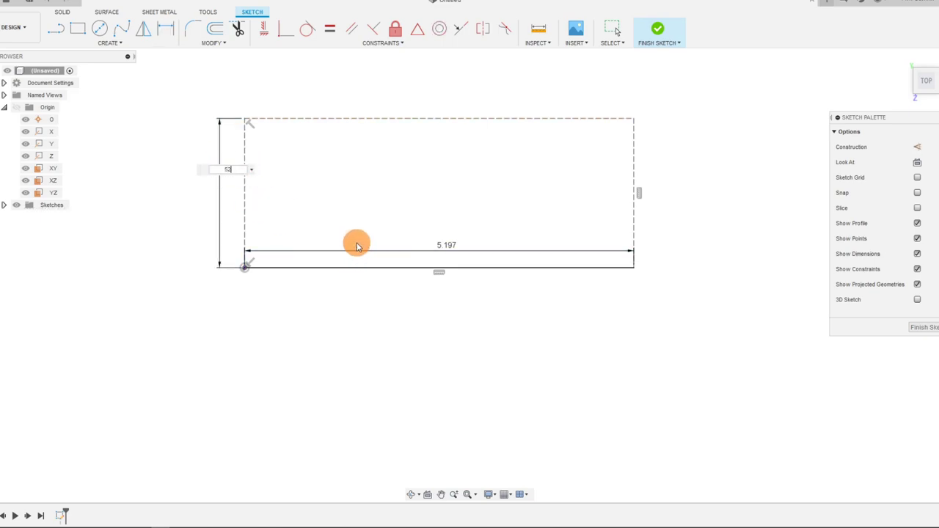
key("Return")
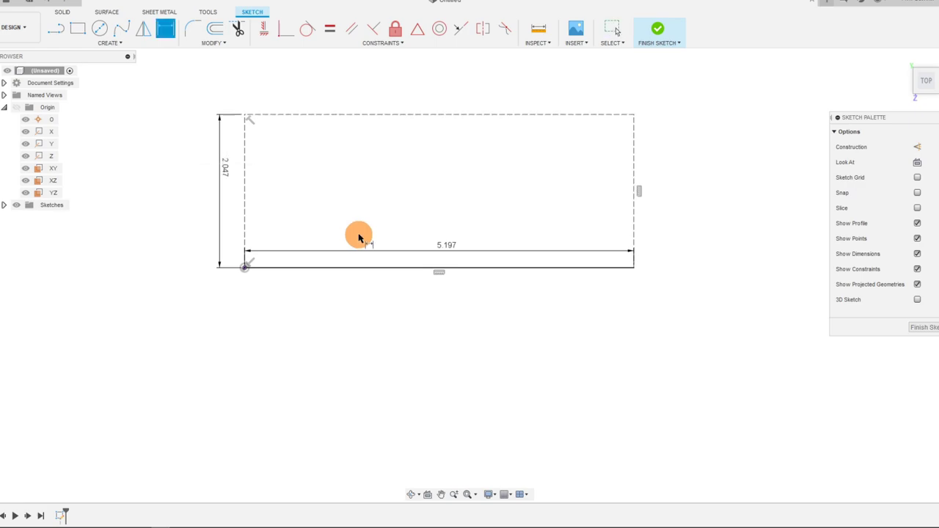
- Add a driven length dimension to the top construction line and delete it
left_click(375, 115)
left_click(378, 101)
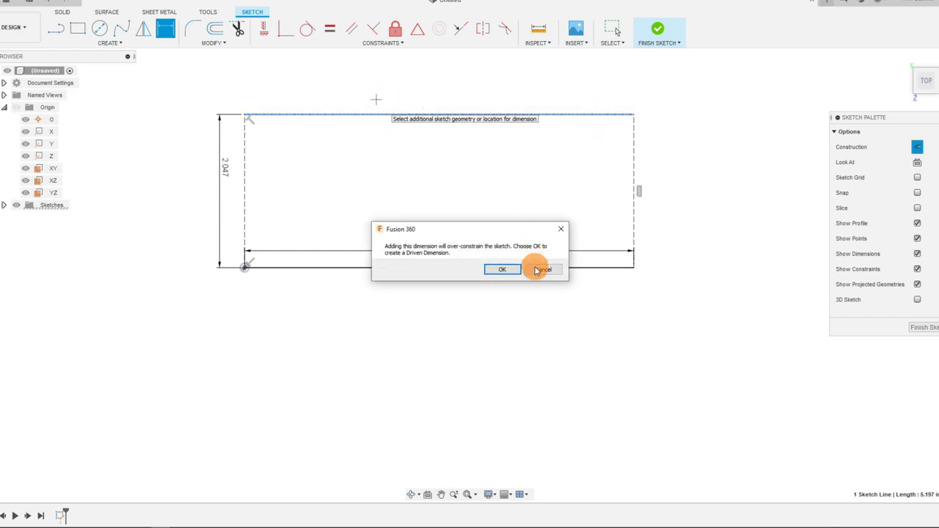
left_click(501, 268)
key("Escape")
left_click(384, 95)
key("Delete")
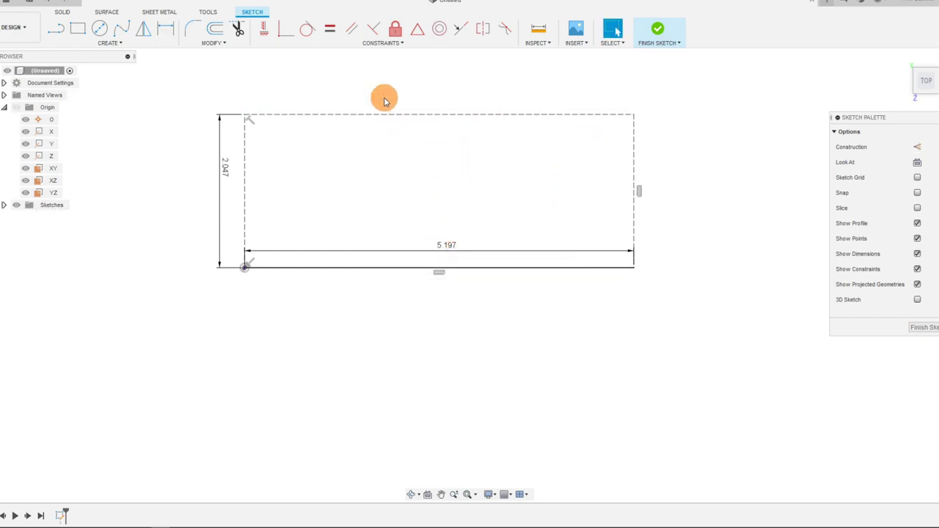
- Draw a solid line about 1.85 in long from the upper-left corner along the top construction line
left_click(53, 29)
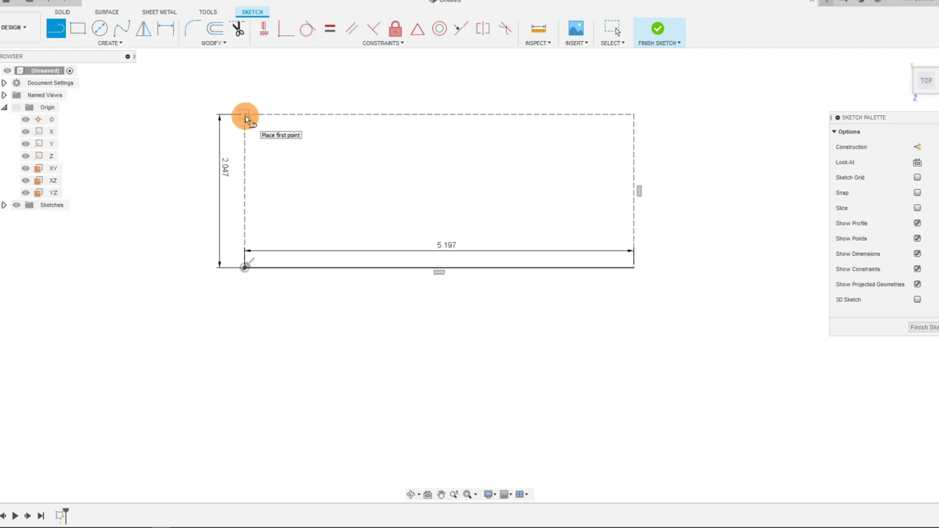
left_click(247, 116)
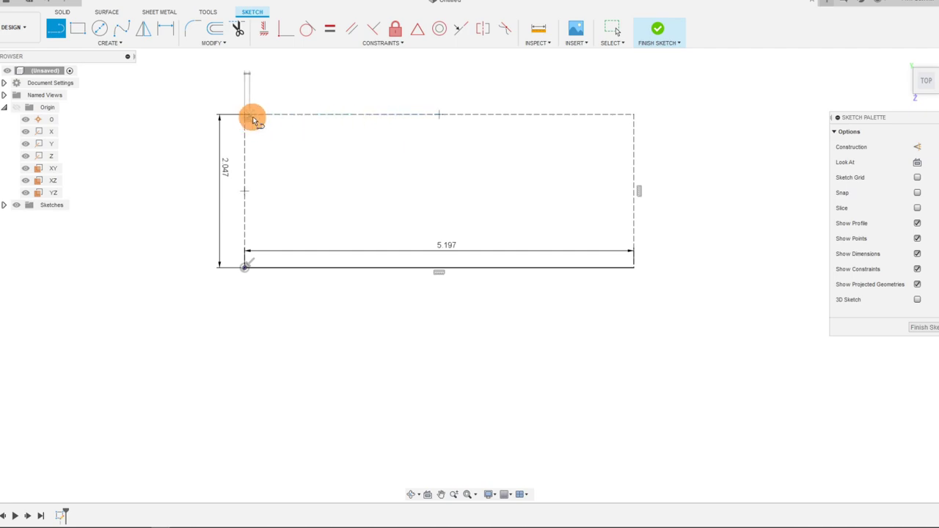
left_click(375, 116)
key("Escape")
key("d")
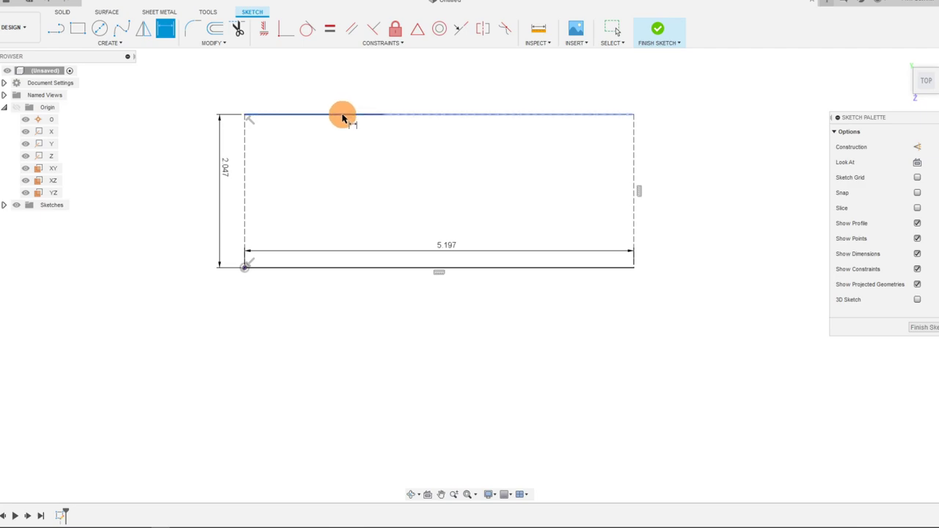
left_click(343, 116)
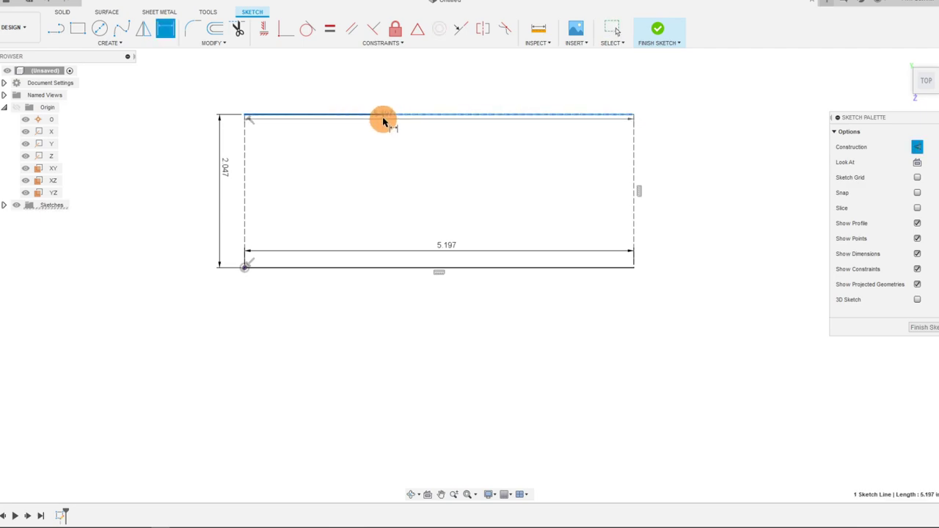
key("Escape")
- Dimension the solid top line between its two endpoints to 45 mm
left_click(167, 31)
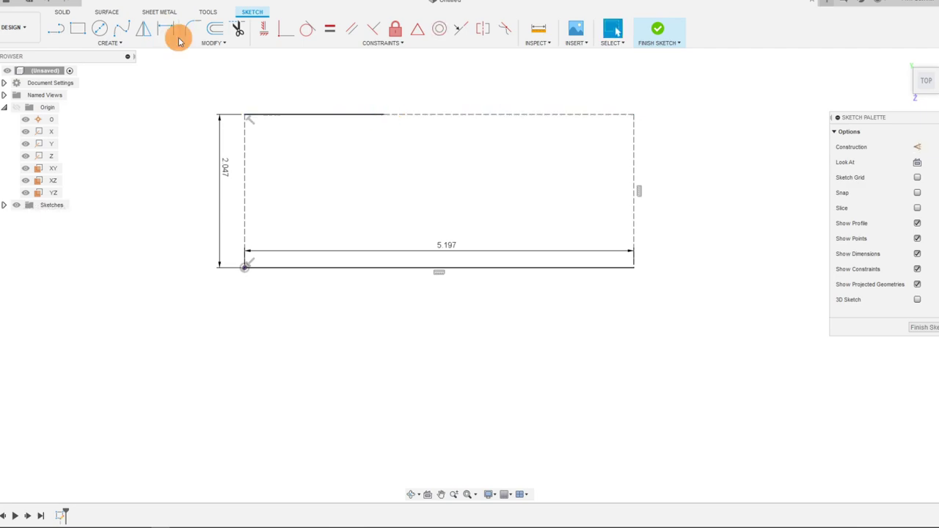
left_click(381, 117)
left_click(244, 115)
left_click(284, 96)
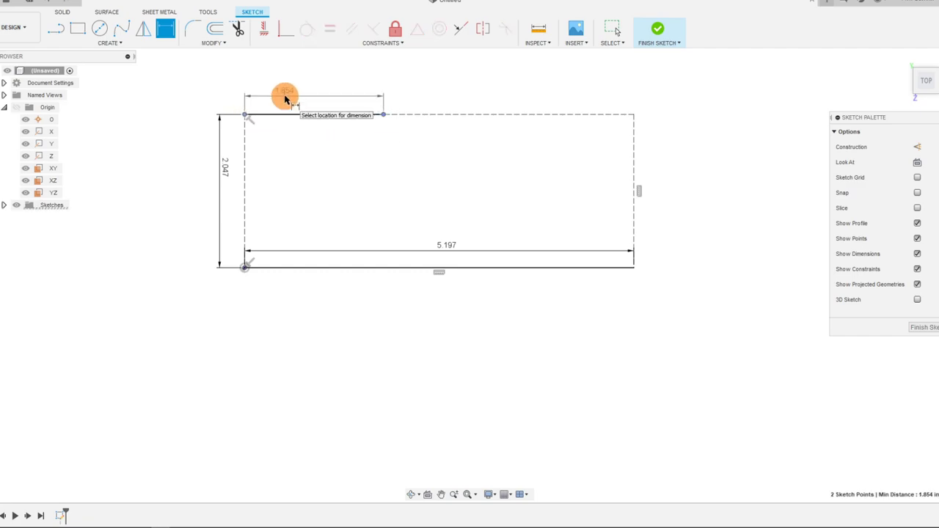
type("45")
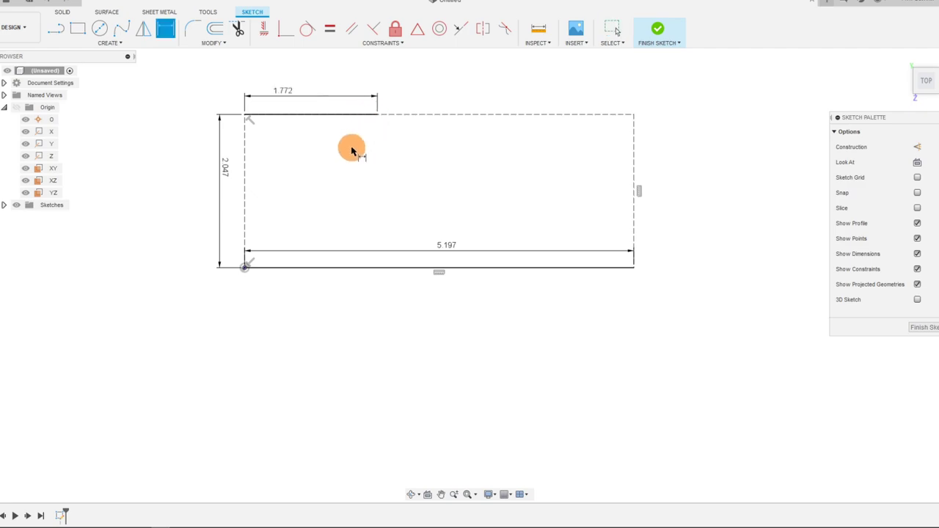
key("Escape")
left_click(359, 117)
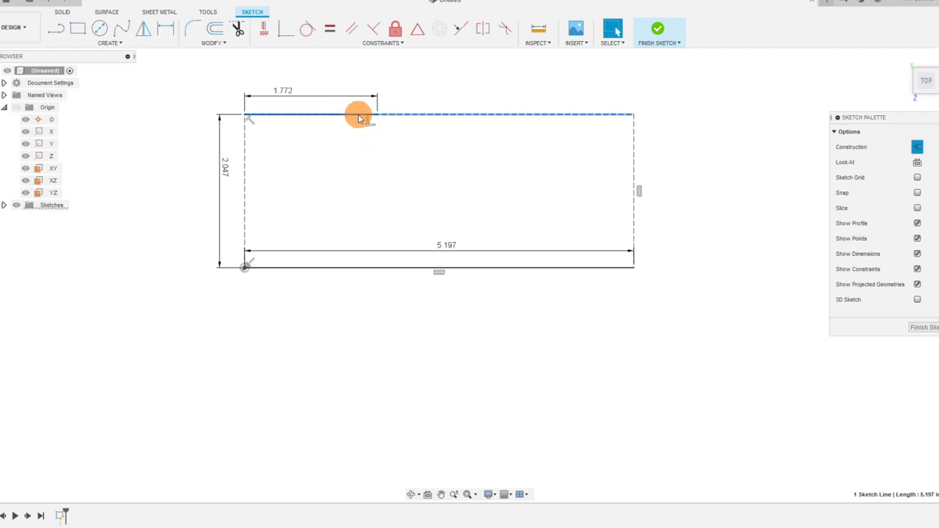
right_click(359, 119)
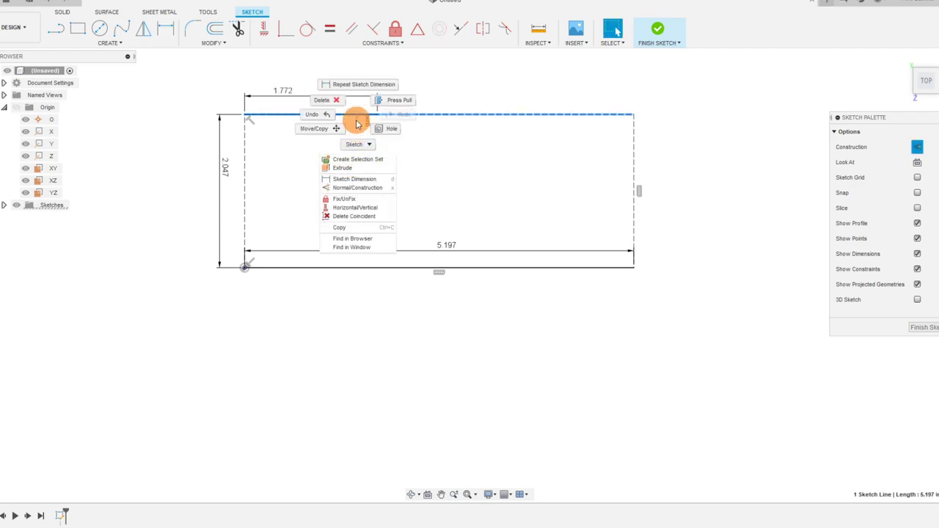
key("Escape")
left_click(413, 95)
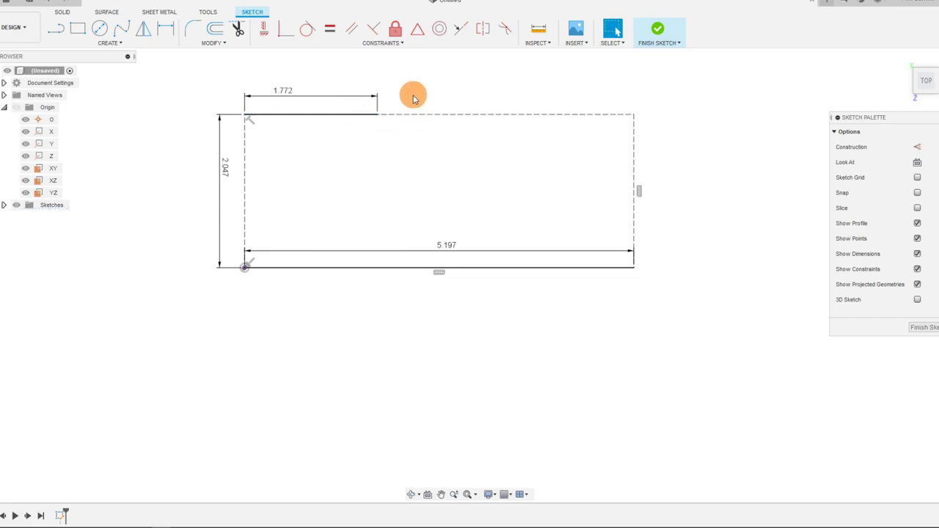
right_click(372, 118)
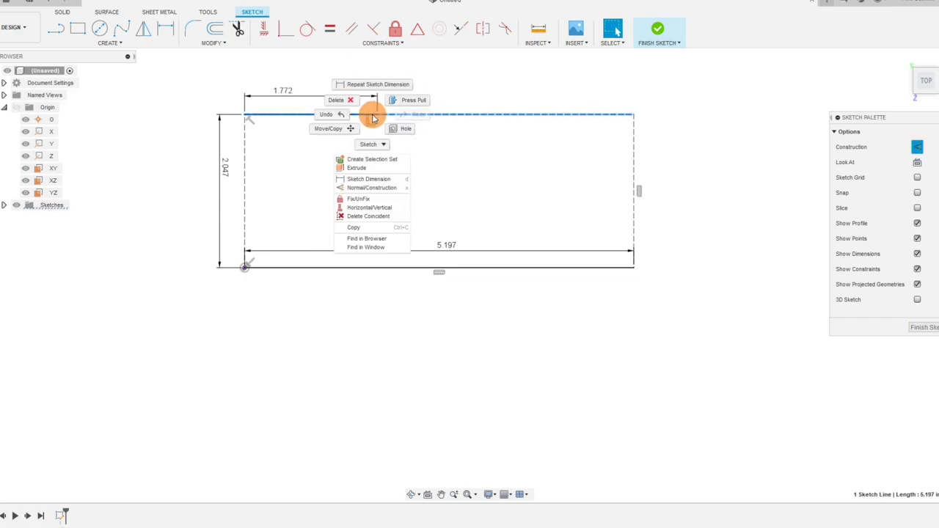
key("Escape")
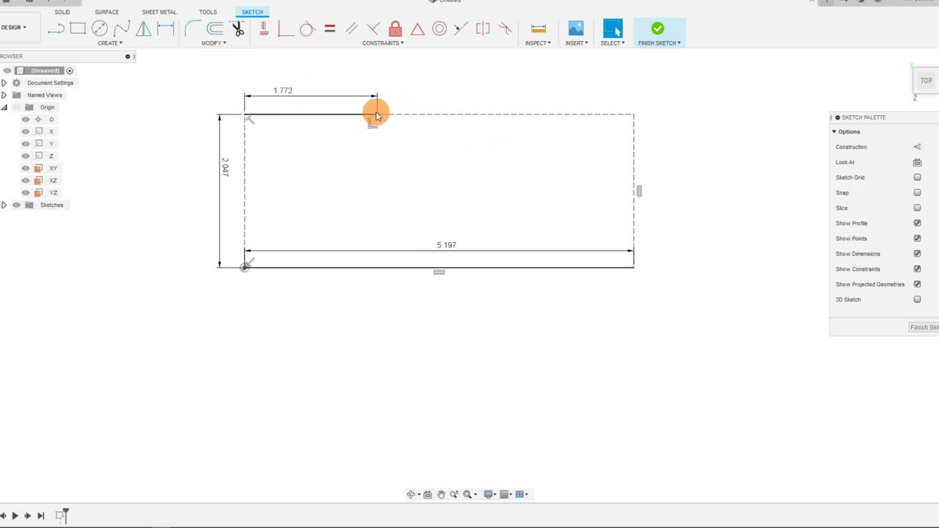
- Draw a construction line about 1.15 in long from the upper-right corner leftward along the top line
left_click(57, 28)
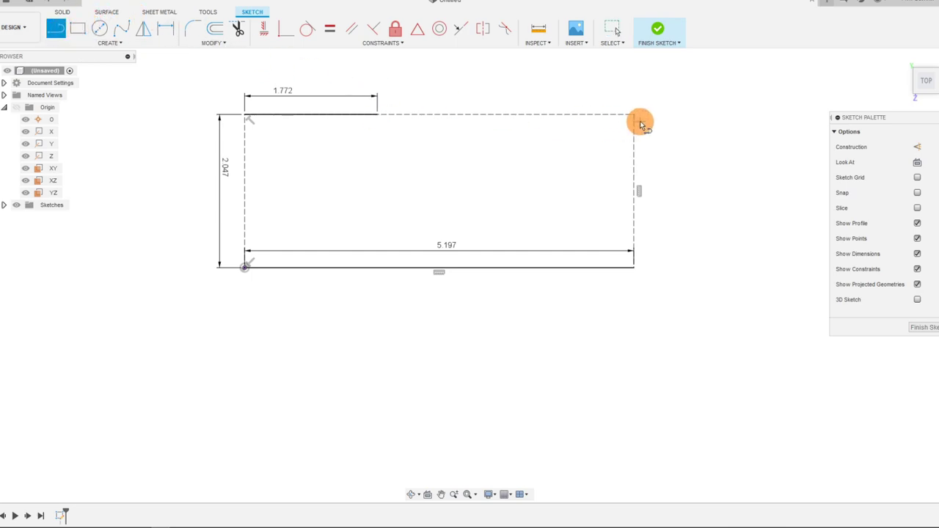
left_click(634, 116)
left_click(917, 148)
key("Escape")
left_click(57, 28)
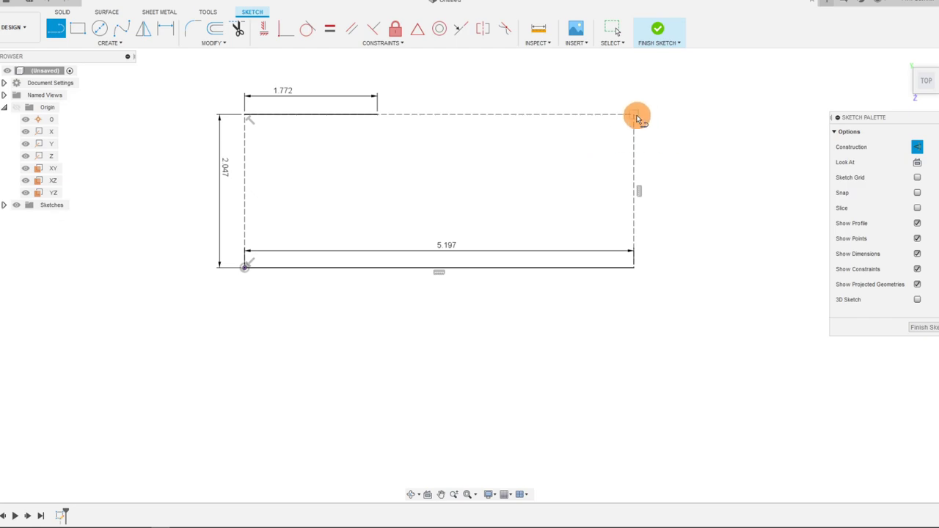
left_click(622, 115)
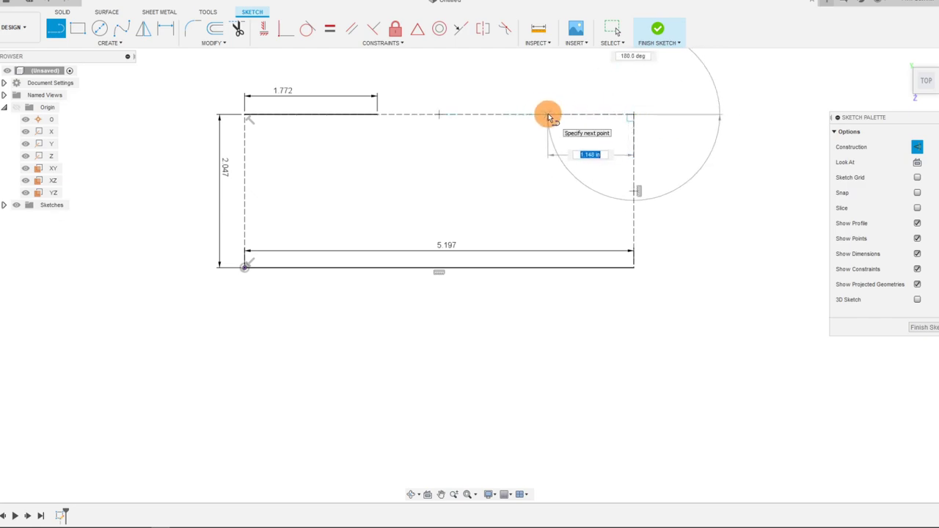
key("Escape")
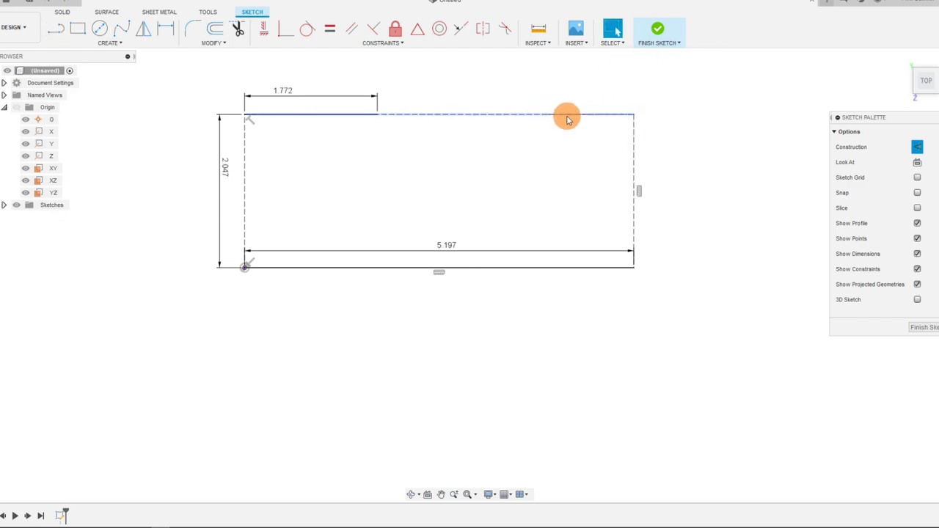
- Dimension the distance from the new construction line's left endpoint to the right vertical line at 29 mm
key("d")
left_click(547, 115)
left_click(629, 119)
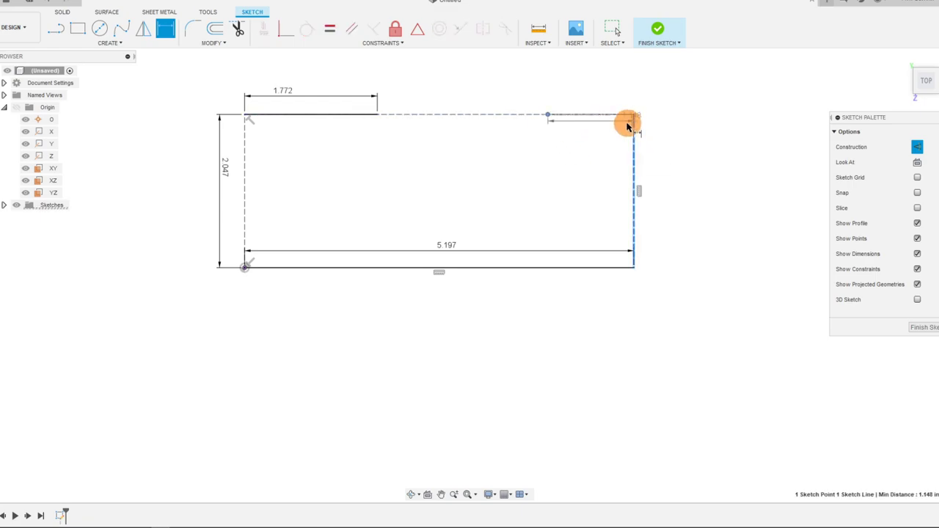
left_click(660, 101)
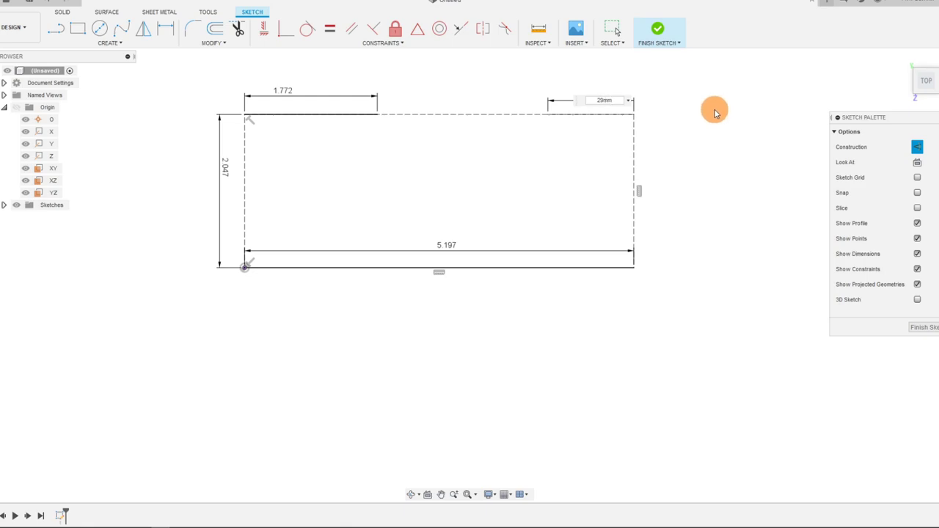
type("29mm")
key("Return")
- Draw a vertical construction line about 0.69 in long downward from the left end of the 29 mm top line
left_click(57, 28)
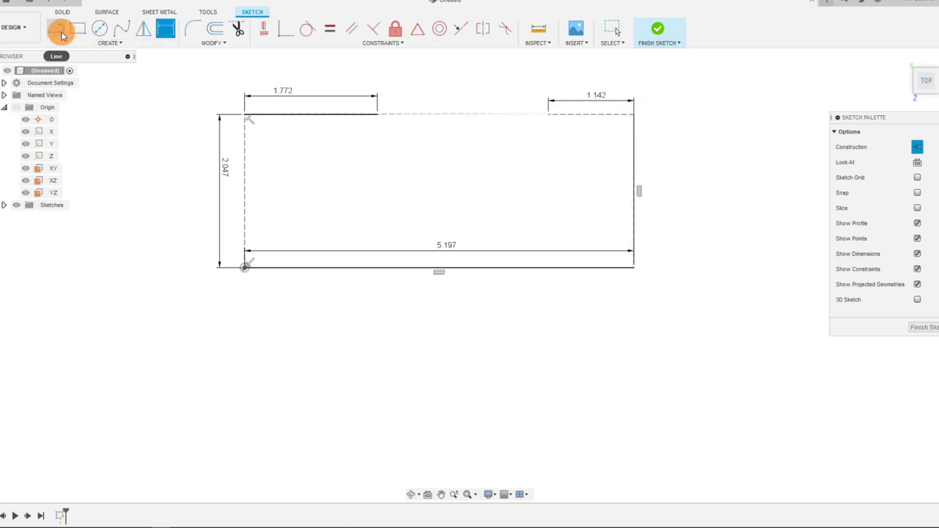
left_click(550, 115)
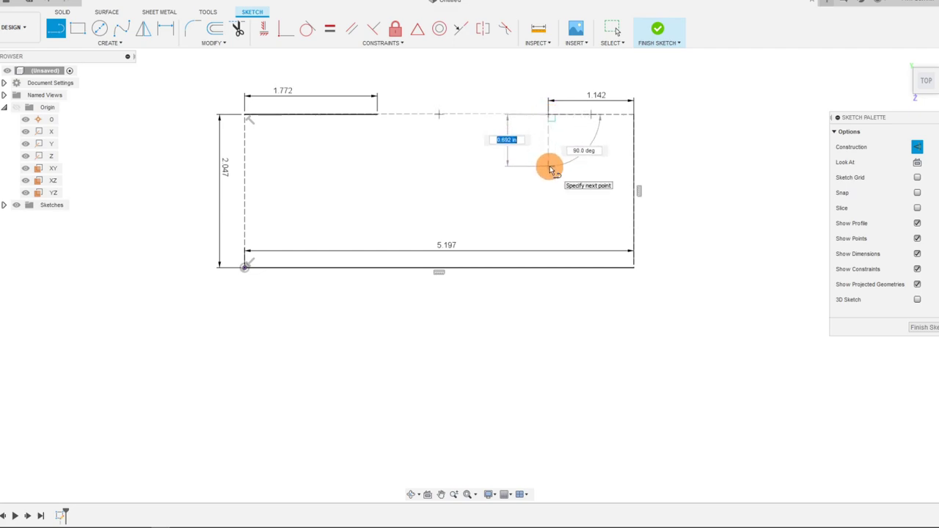
left_click(550, 167)
key("Escape")
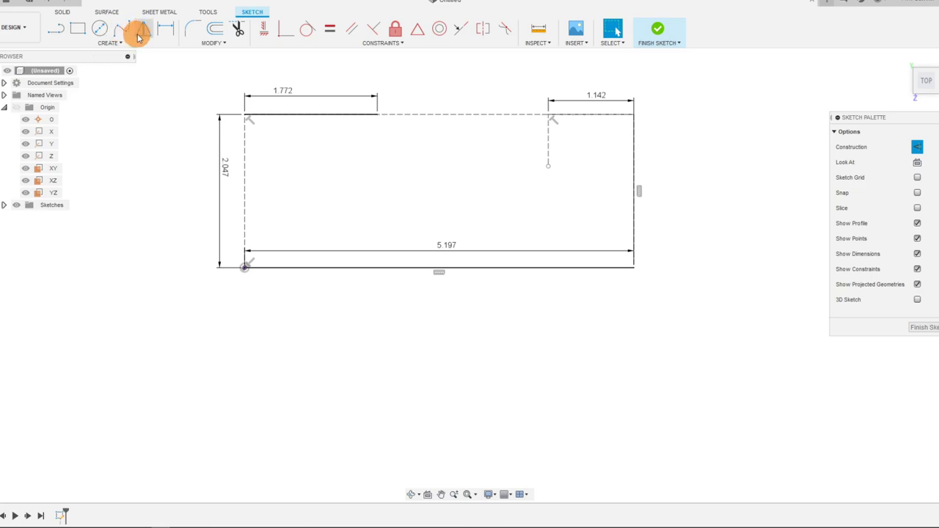
- Dimension the new vertical construction line's length to 31 mm
left_click(164, 29)
left_click(548, 142)
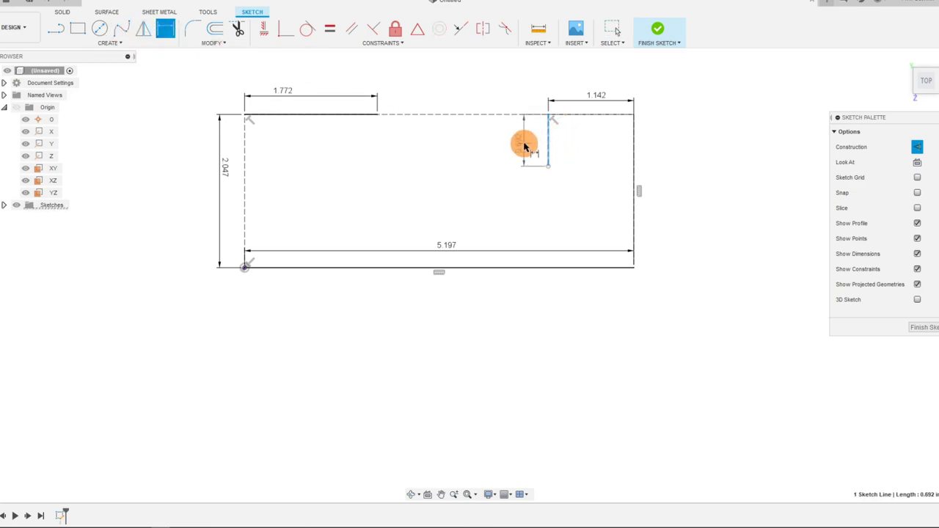
left_click(524, 143)
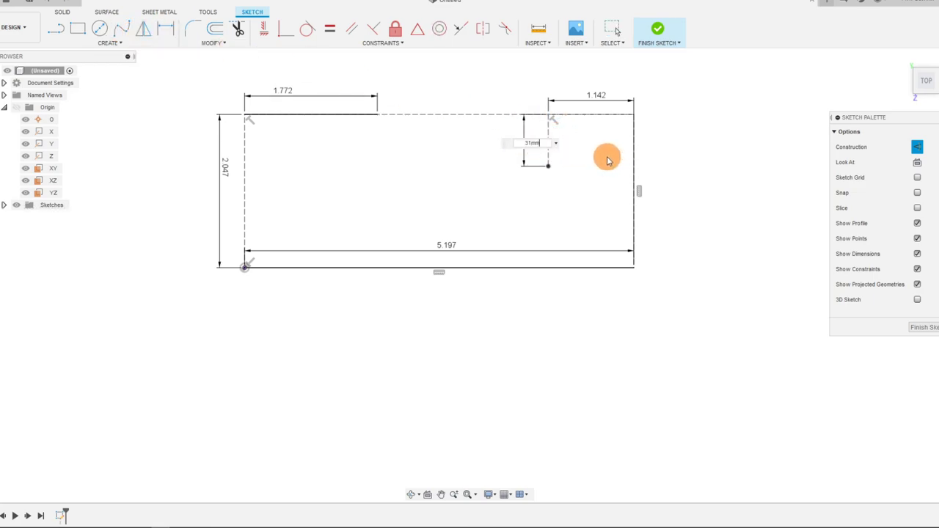
type("31mm")
key("Return")
key("Escape")
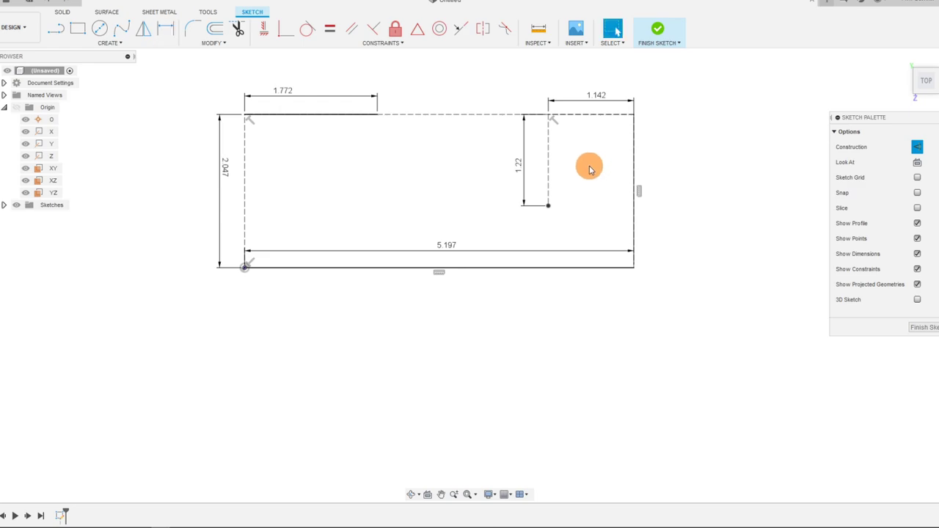
- Convert the solid 45 mm line along the upper edge to construction geometry
scroll(603, 199, "down", 1)
scroll(436, 183, "up", 2)
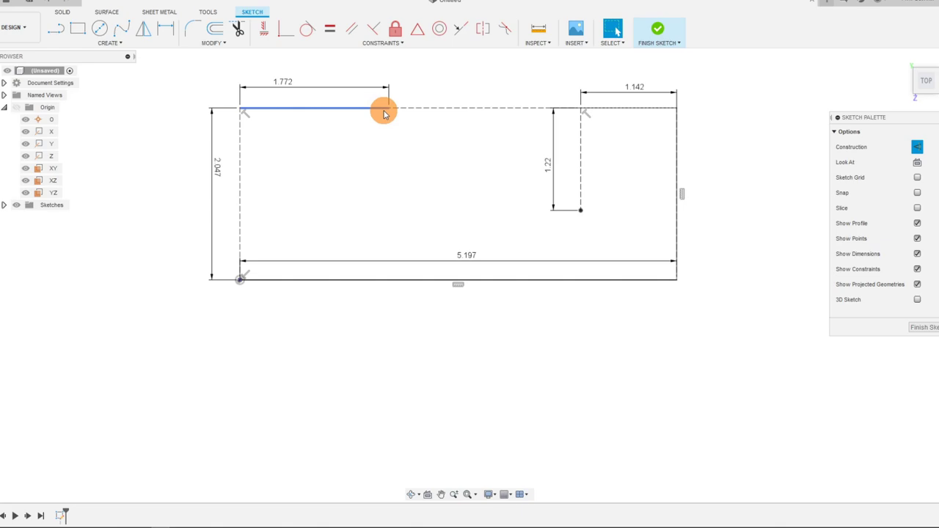
left_click(382, 109)
left_click(917, 149)
left_click(445, 189)
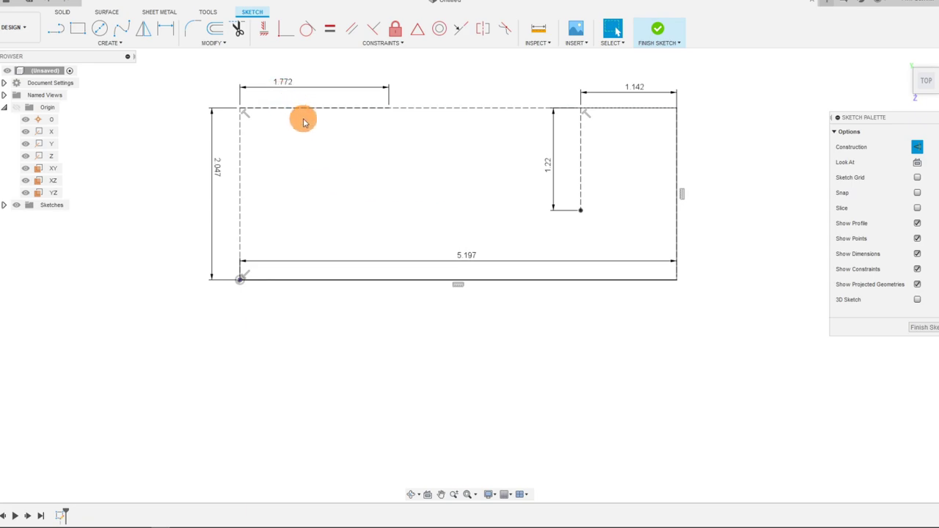
- Convert the solid 132 mm base line to construction geometry
scroll(481, 179, "up", 1)
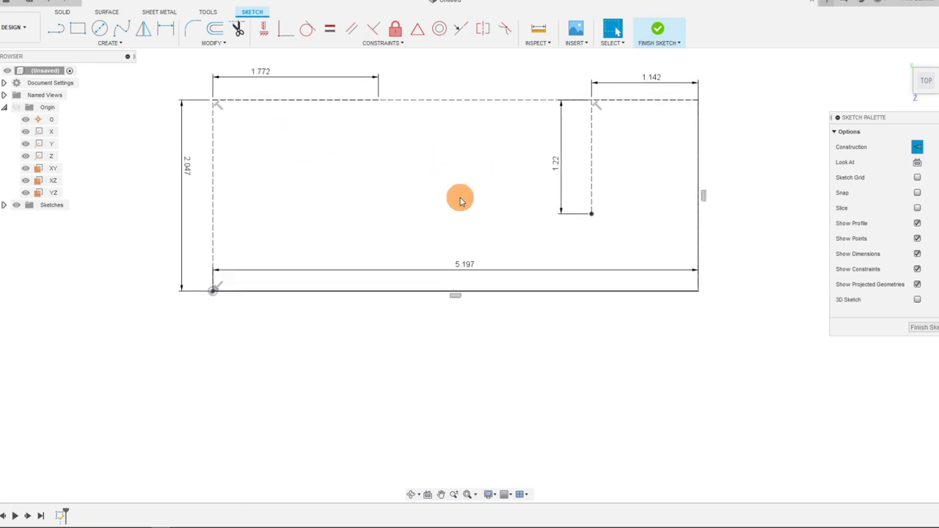
left_click(524, 292)
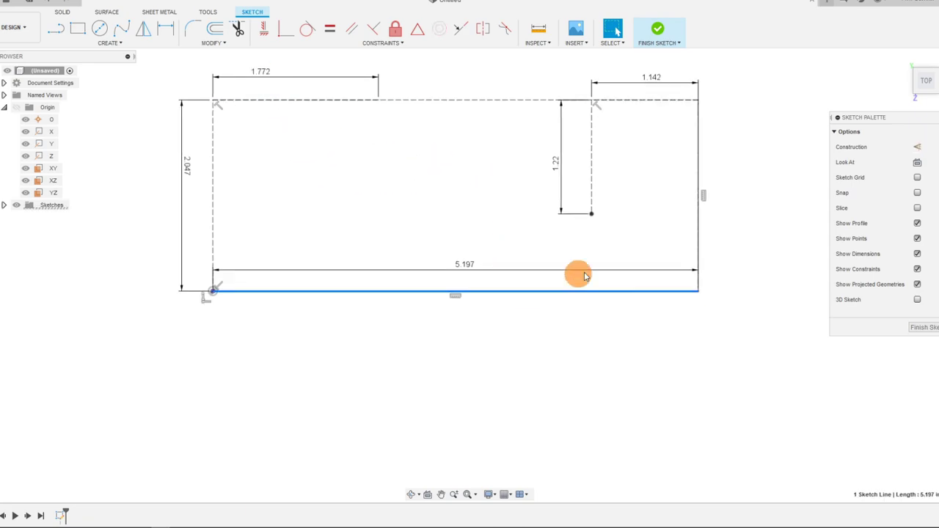
left_click(917, 148)
left_click(639, 314)
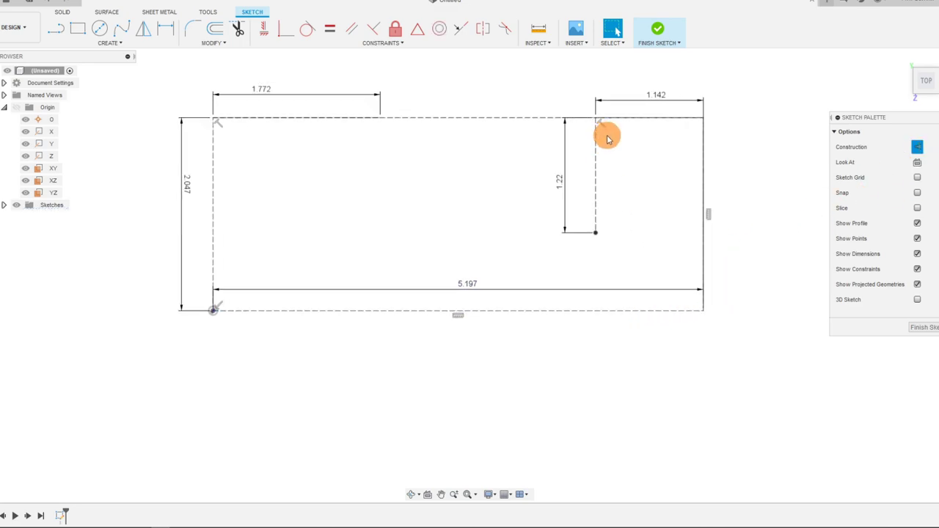
- Begin a fit point spline at the origin, curving through two intermediate points to the right end of the 45 mm top line
left_click(116, 42)
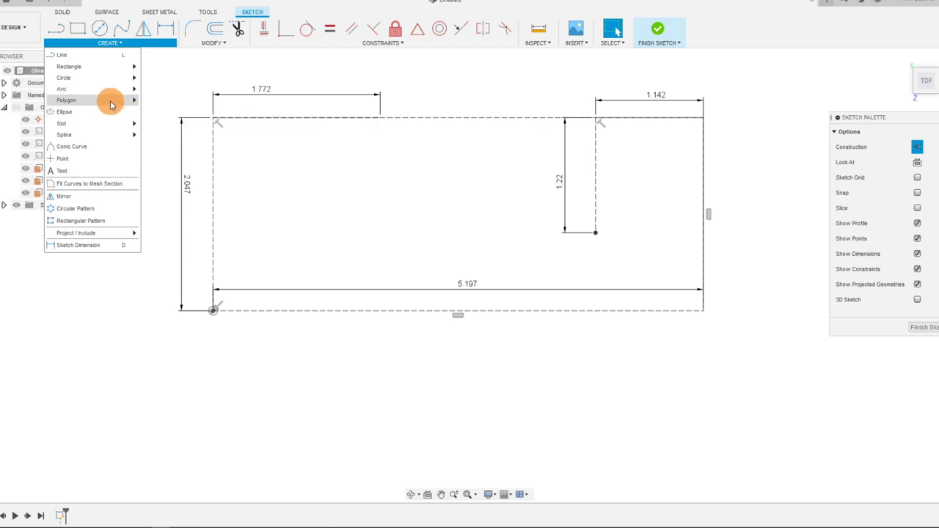
mouse_move(102, 138)
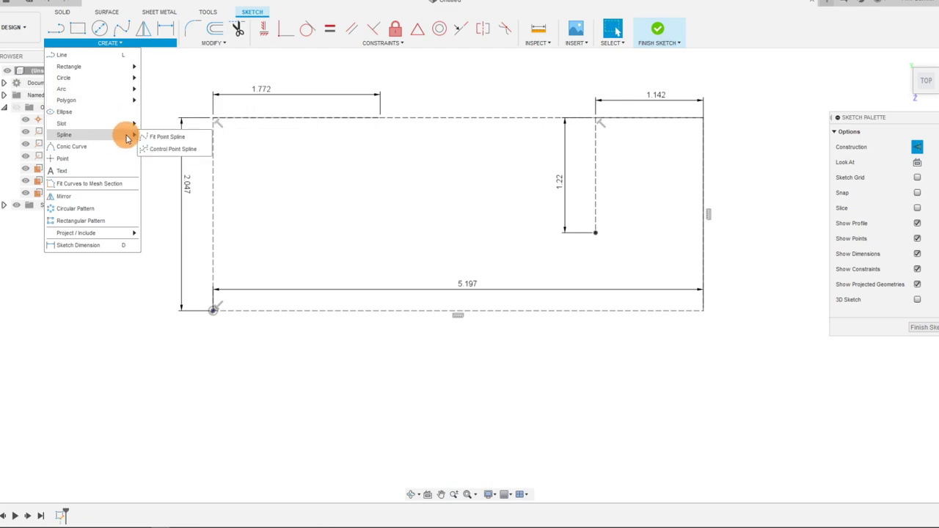
left_click(121, 30)
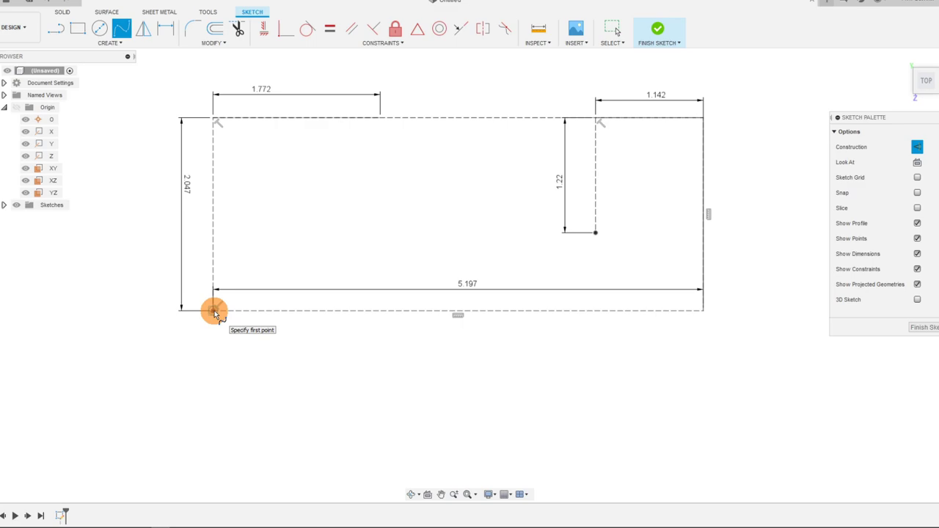
left_click(213, 311)
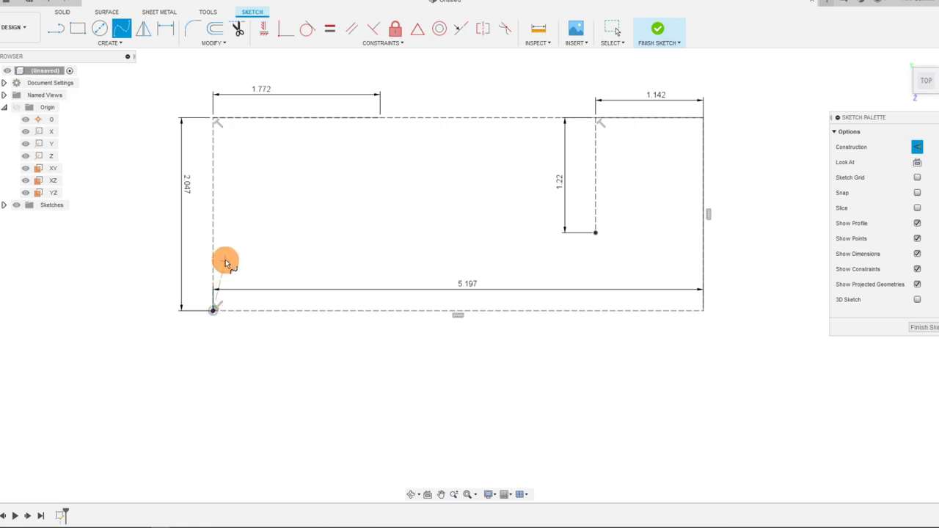
left_click(232, 222)
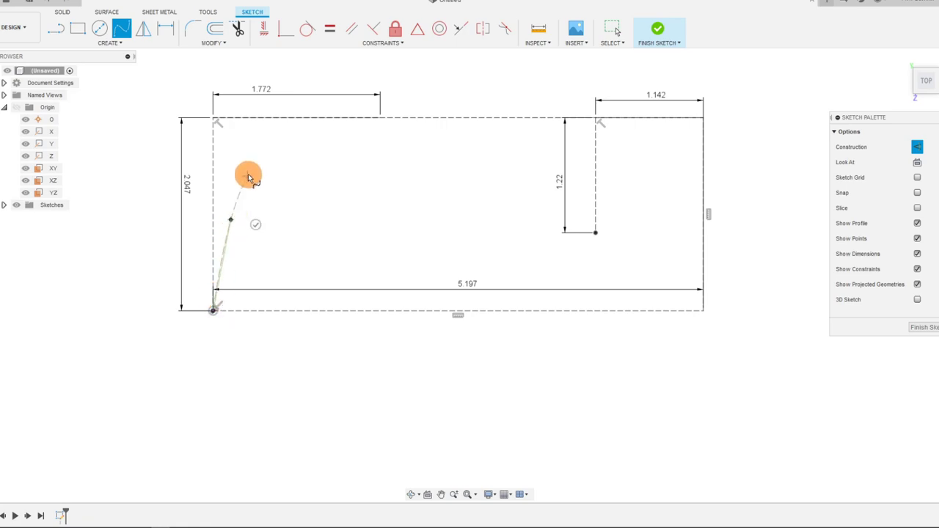
left_click(300, 149)
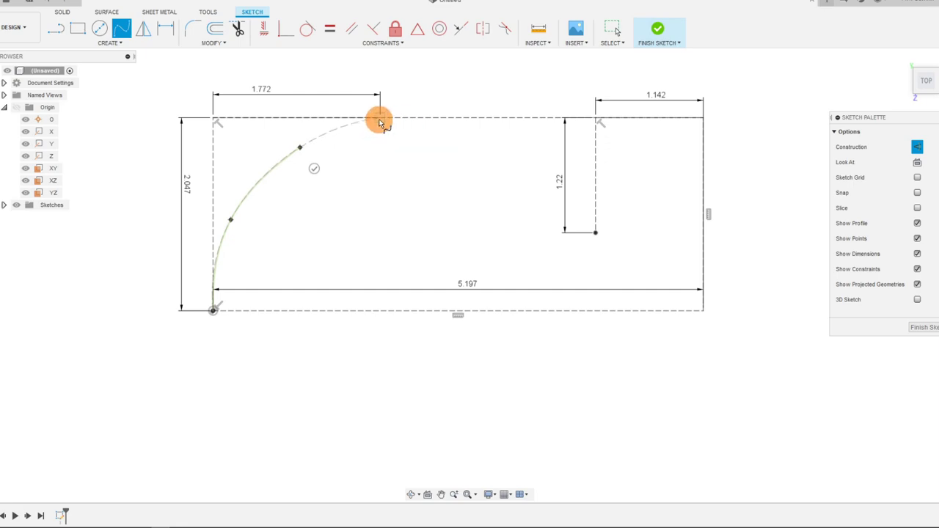
left_click(380, 118)
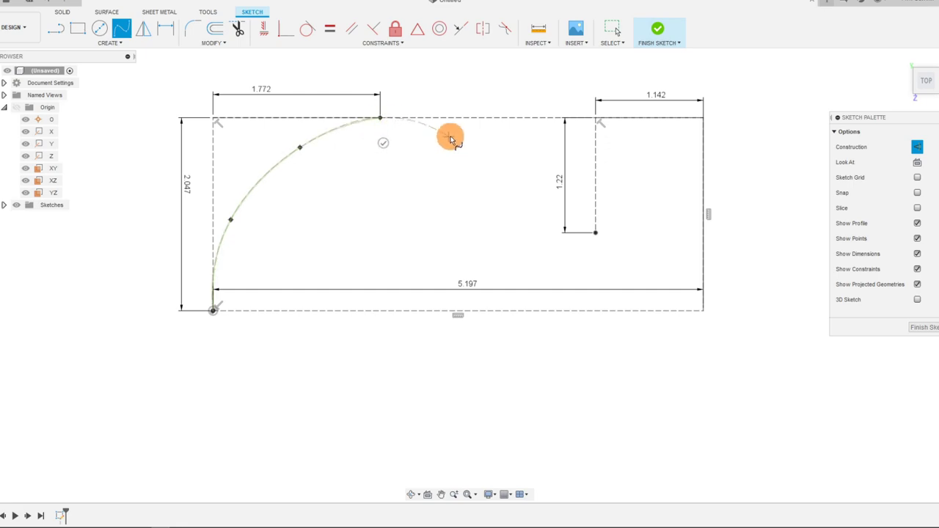
- Continue the spline down through the lower end of the 31 mm line, with two intermediate points on each side, and end it at the lower-right corner
left_click(514, 150)
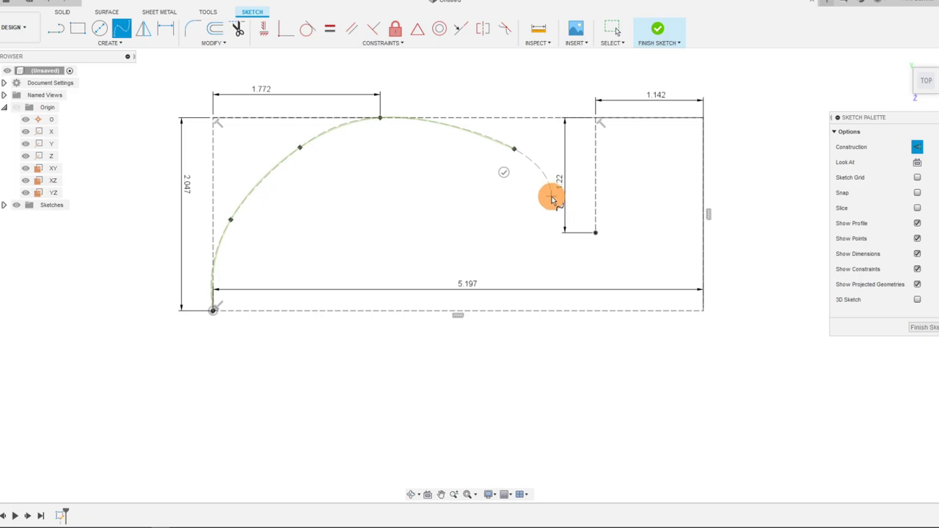
left_click(557, 214)
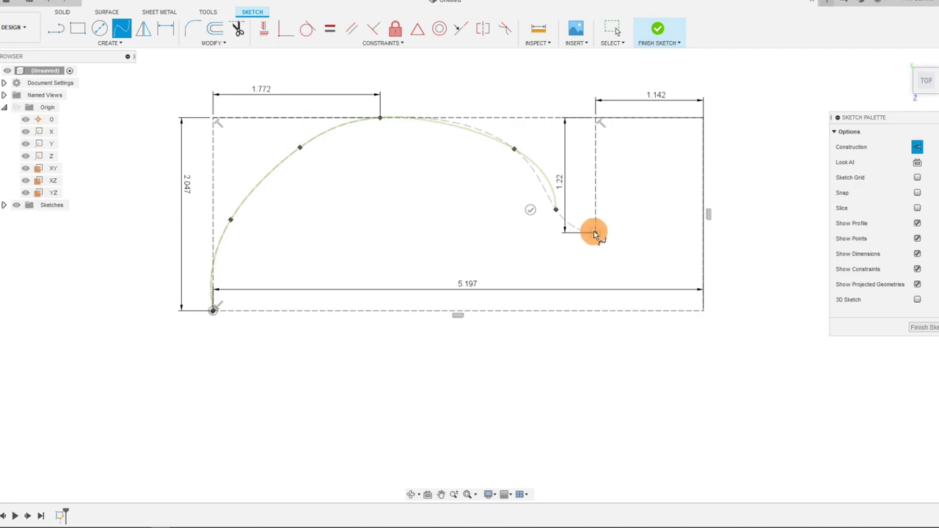
left_click(594, 233)
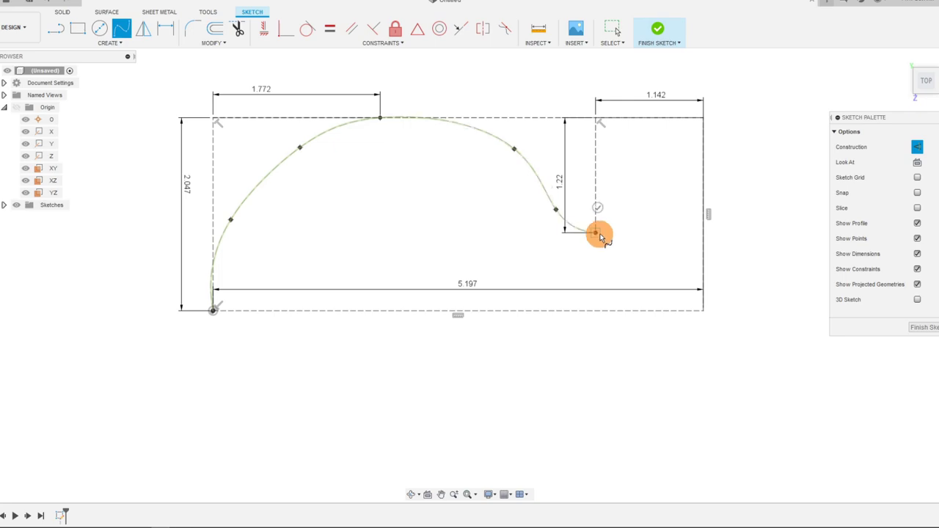
left_click(672, 256)
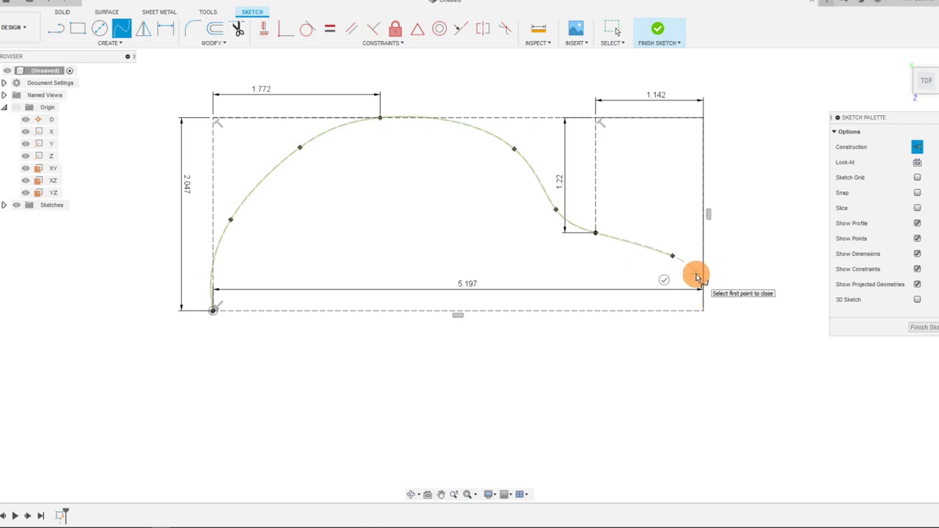
scroll(697, 276, "up", 3)
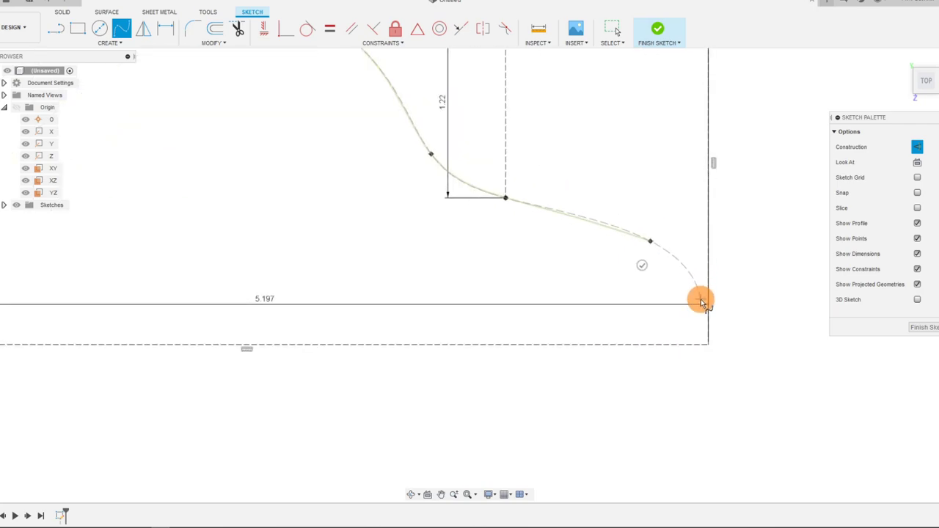
left_click(699, 276)
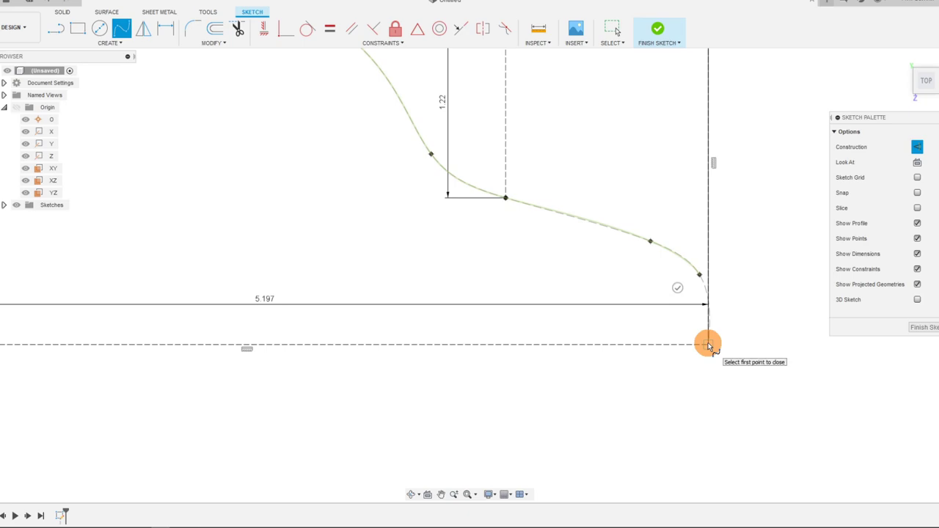
right_click(734, 307)
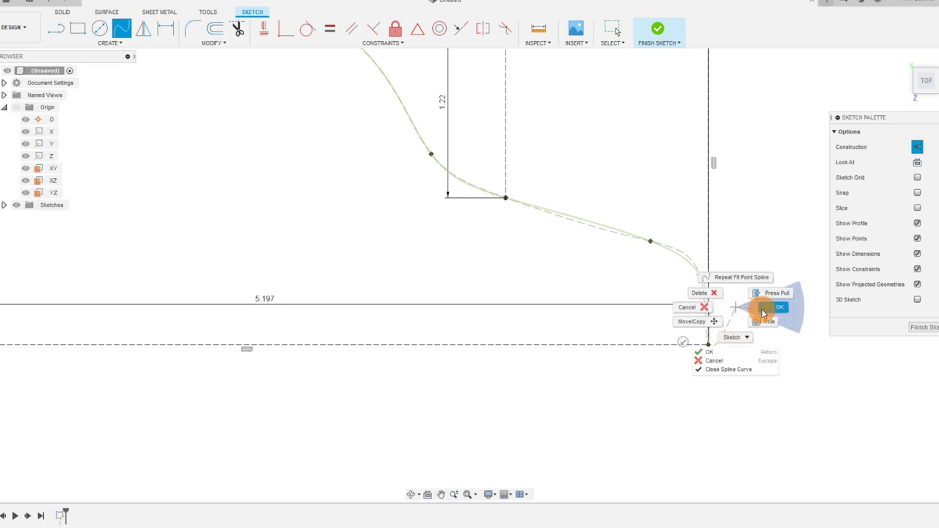
left_click(763, 314)
- Smooth the spline by nudging the fit points near its lower-right end and raising the lowest fit point on its left side
scroll(756, 279, "down", 2)
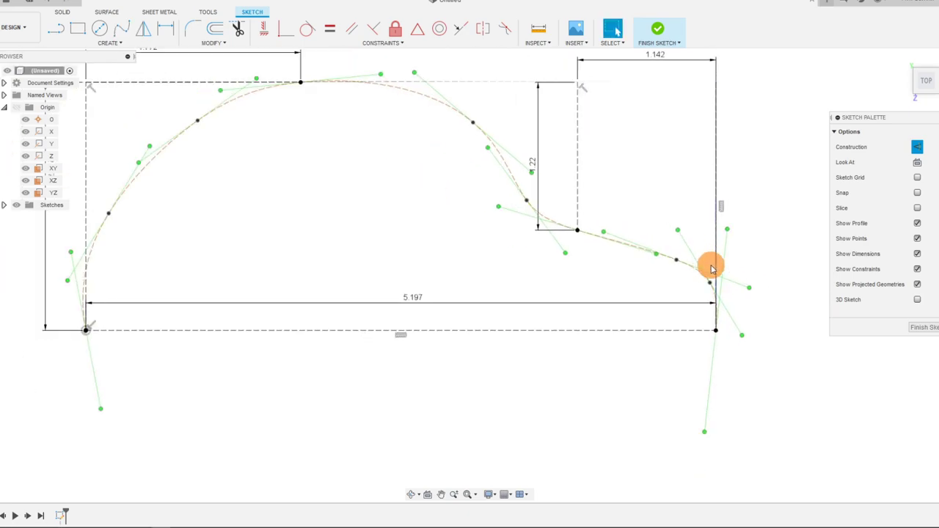
scroll(712, 268, "up", 2)
left_click(671, 270)
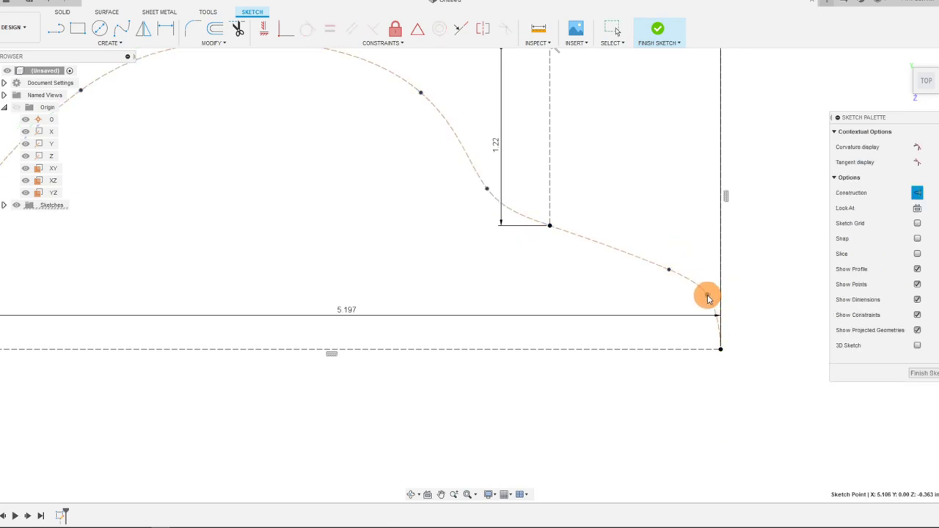
scroll(709, 297, "down", 5)
scroll(639, 230, "up", 2)
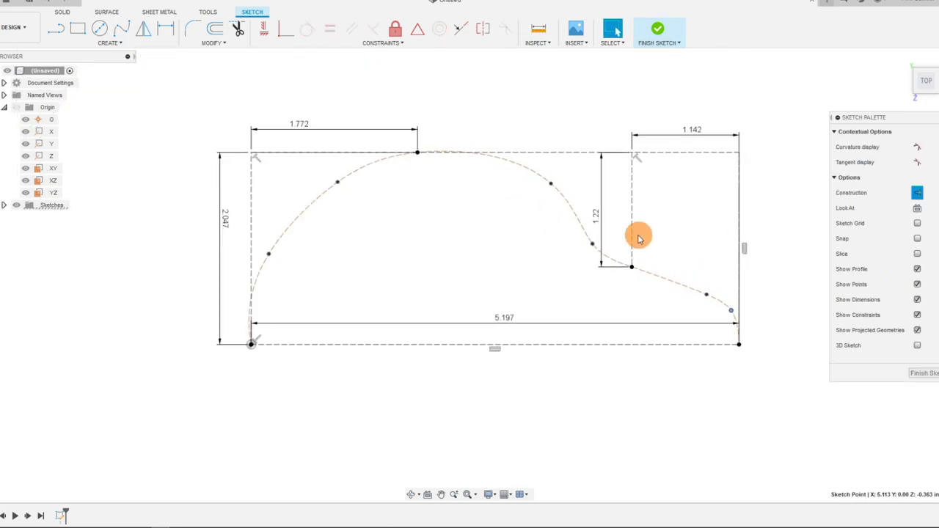
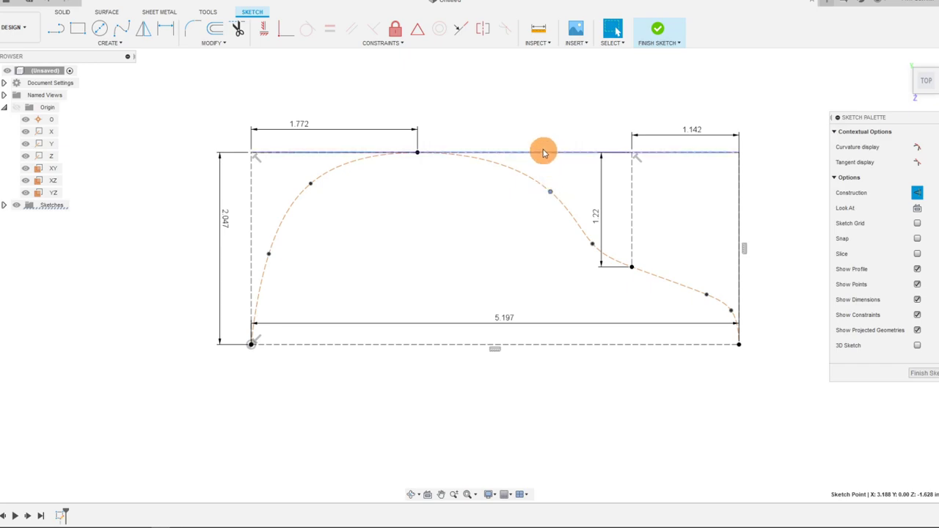
left_click(302, 183)
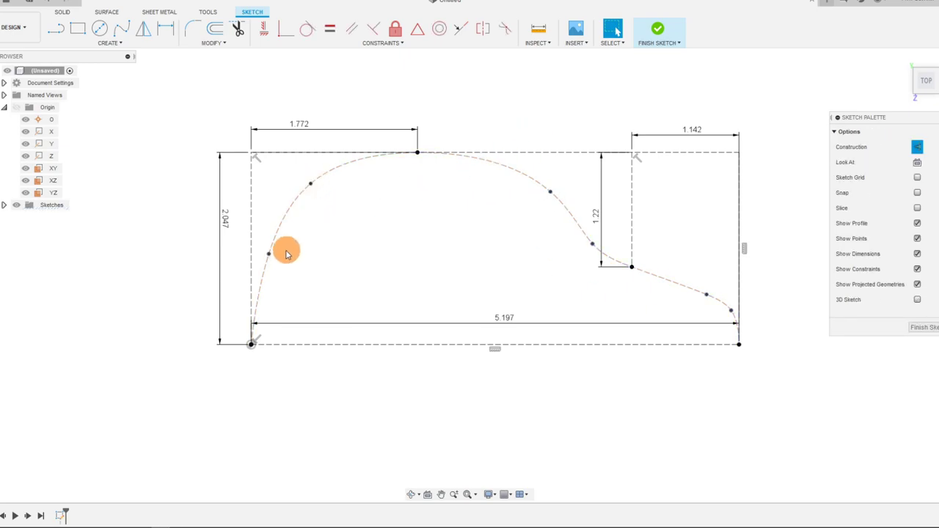
mouse_move(269, 256)
left_mouse_down()
mouse_move(280, 238)
mouse_move(270, 231)
left_mouse_up()
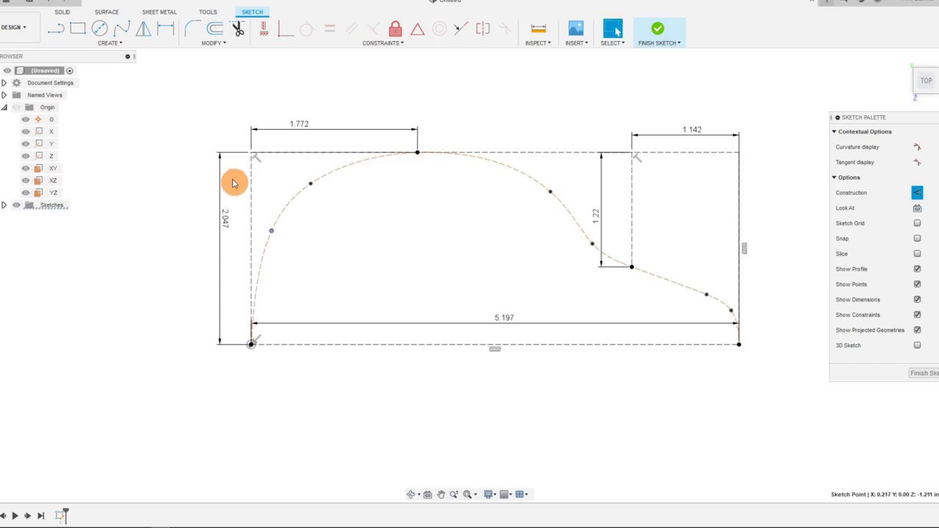
- Draw a vertical construction line about 0.64 in long downward from the origin
left_click(60, 33)
left_click(251, 344)
left_click(253, 406)
key("Escape")
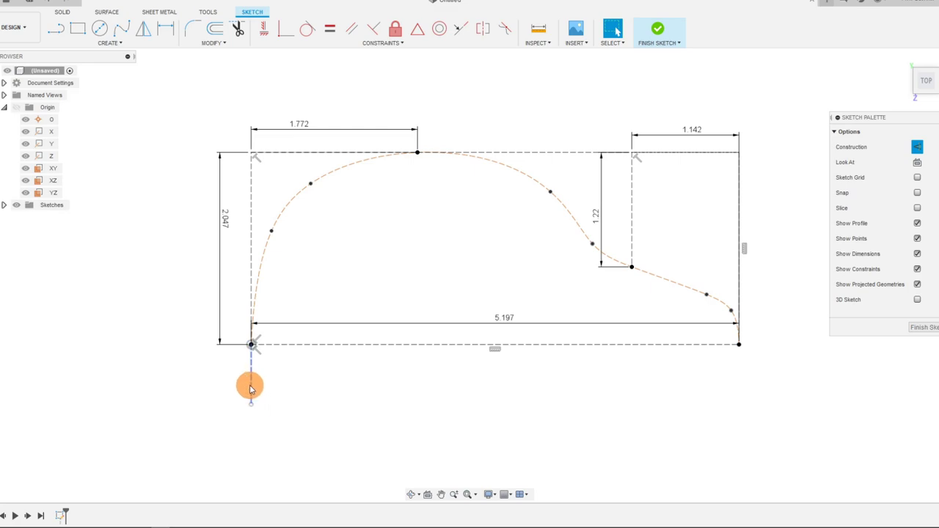
- Apply a tangent constraint between the construction line below the origin and the spline
left_click(251, 389)
left_click(262, 277, "shift")
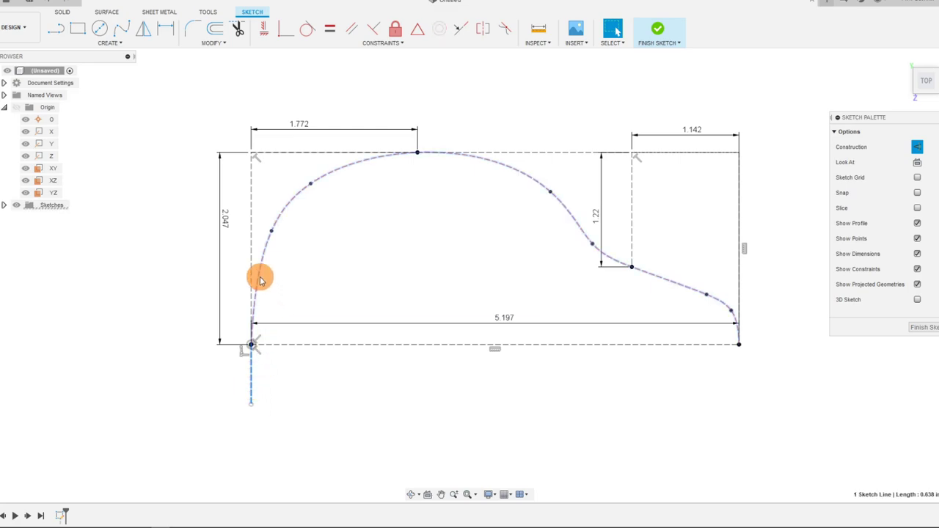
left_click(308, 37)
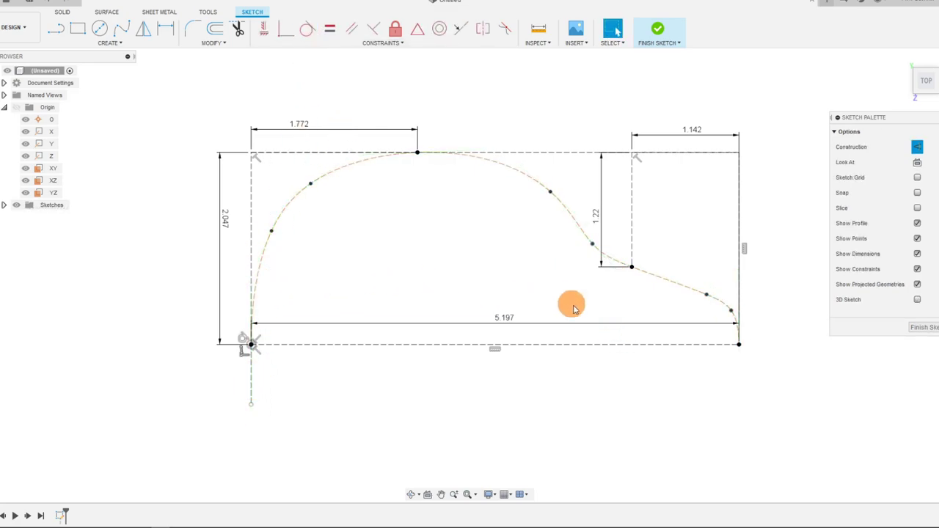
- Draw a vertical construction line downward from the lower-right corner where the spline ends
left_click(57, 27)
left_click(739, 346)
left_click(738, 426)
key("Escape")
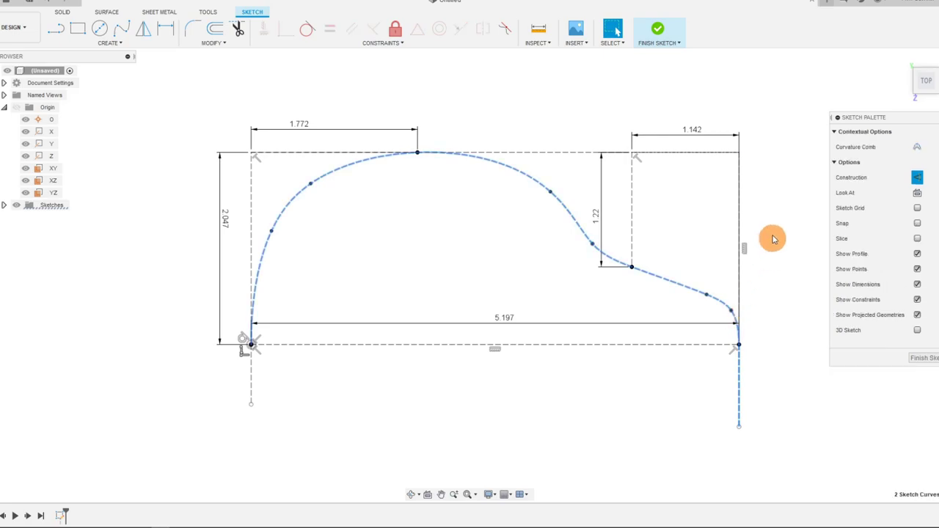
- Apply a tangent constraint between the vertical construction line at the spline's right end and the spline, and convert the spline to a regular curve
left_click(318, 30)
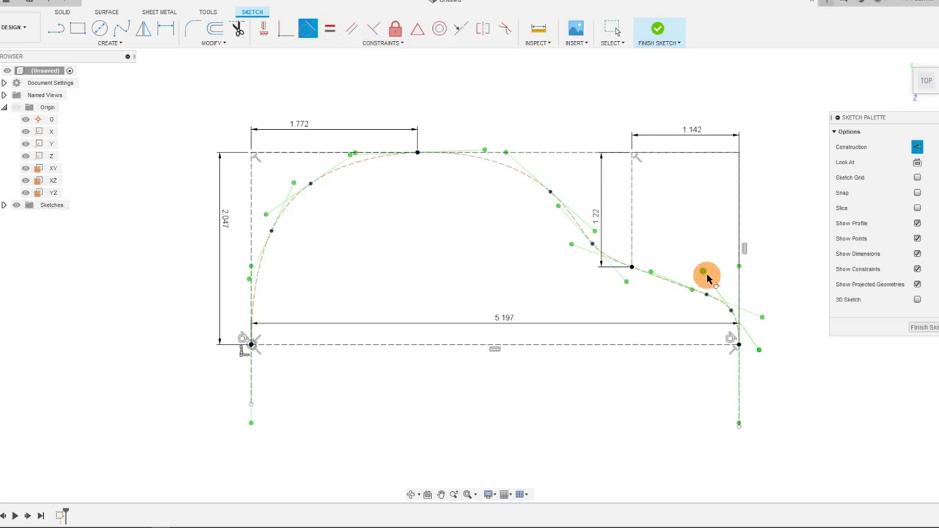
key("Escape")
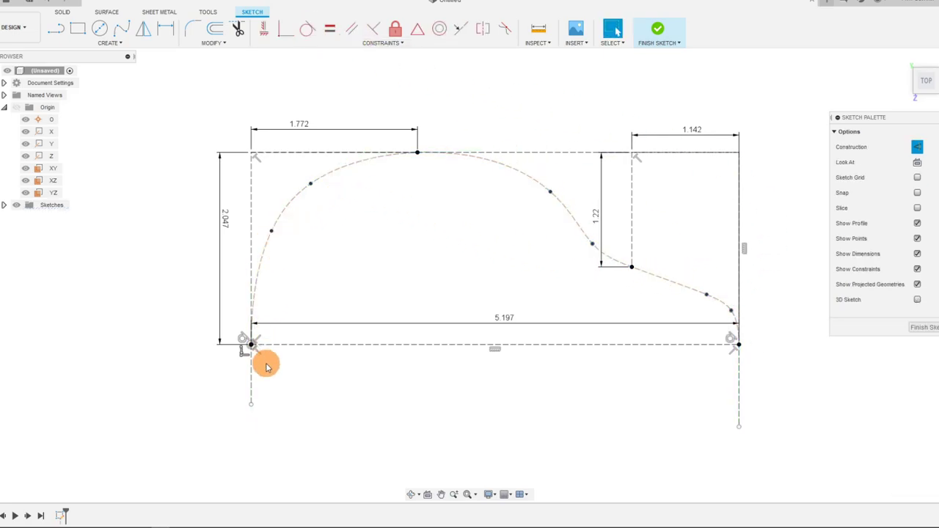
left_click(558, 196)
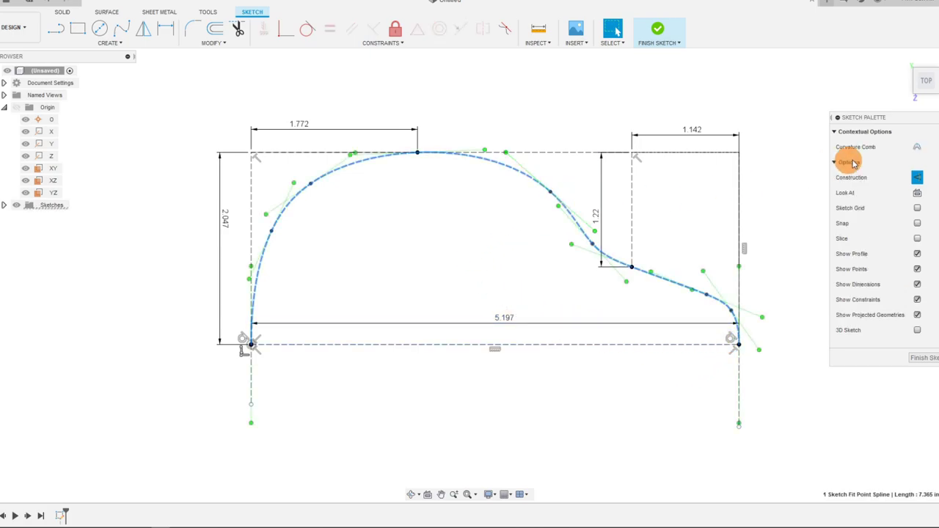
left_click(917, 178)
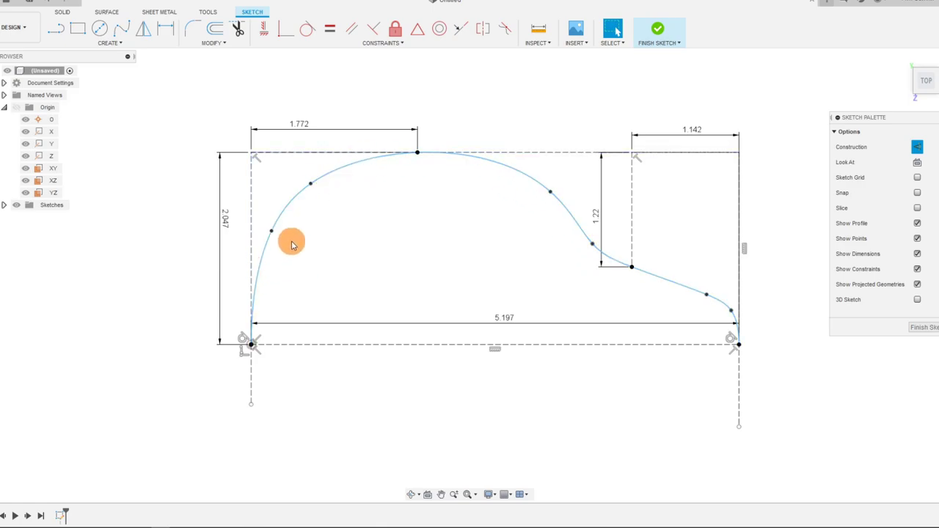
- Refine the spline by nudging the two fit points on its left side and lowering the two fit points near its right end
left_click(309, 184)
left_click_drag(303, 184, 308, 184)
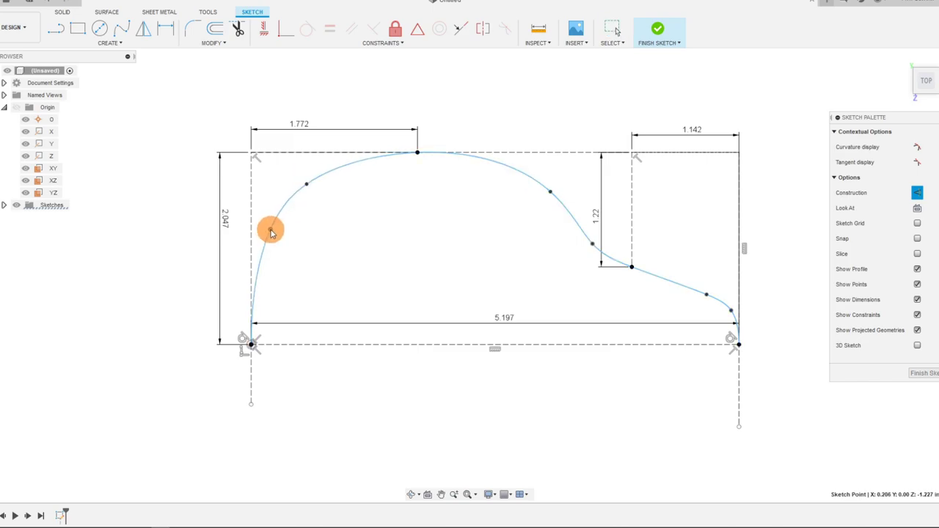
left_click(480, 271)
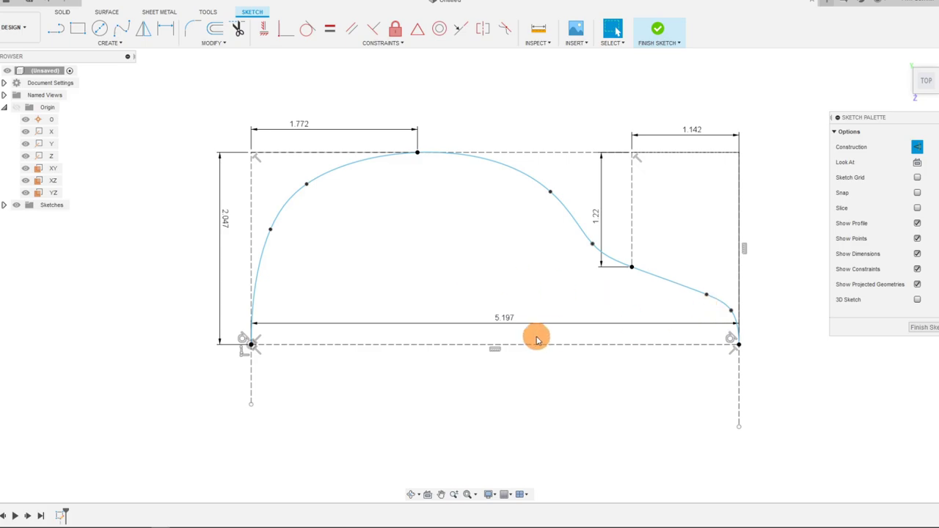
scroll(786, 331, "up", 3)
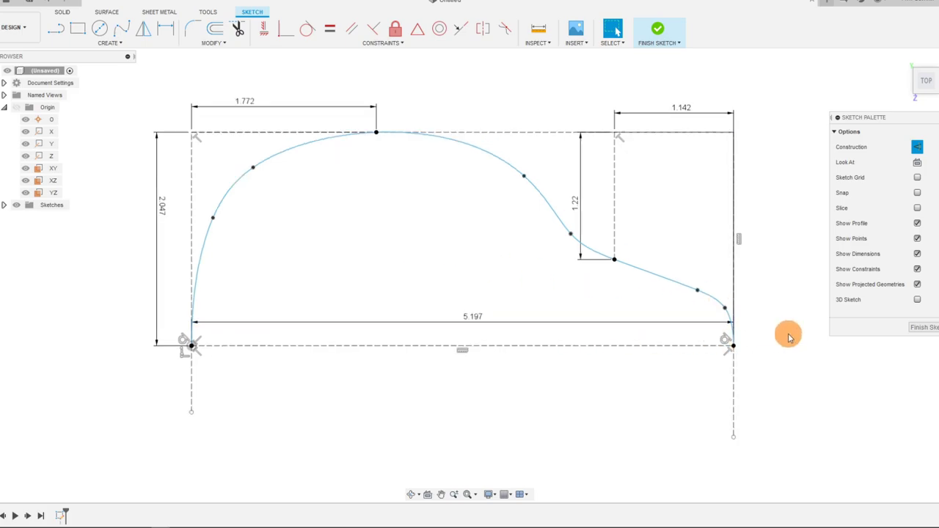
left_click(710, 302)
mouse_move(705, 306)
left_mouse_down()
mouse_move(678, 275)
mouse_move(670, 291)
mouse_move(699, 313)
left_mouse_up()
key("Escape")
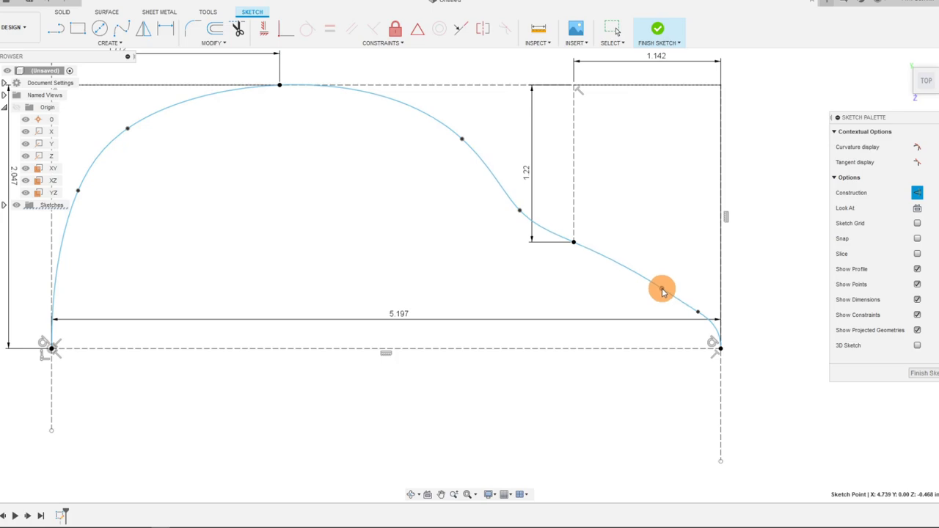
scroll(763, 272, "down", 3)
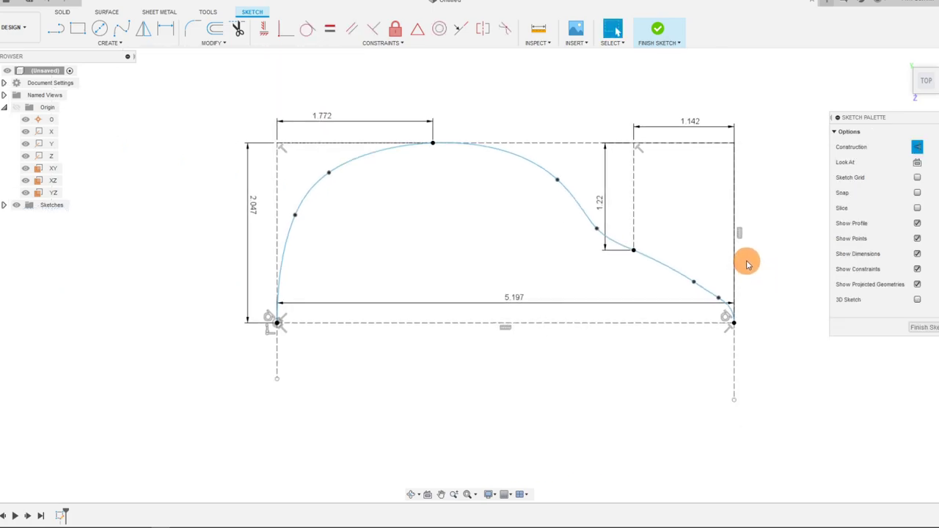
scroll(745, 263, "up", 3)
scroll(756, 292, "down", 4)
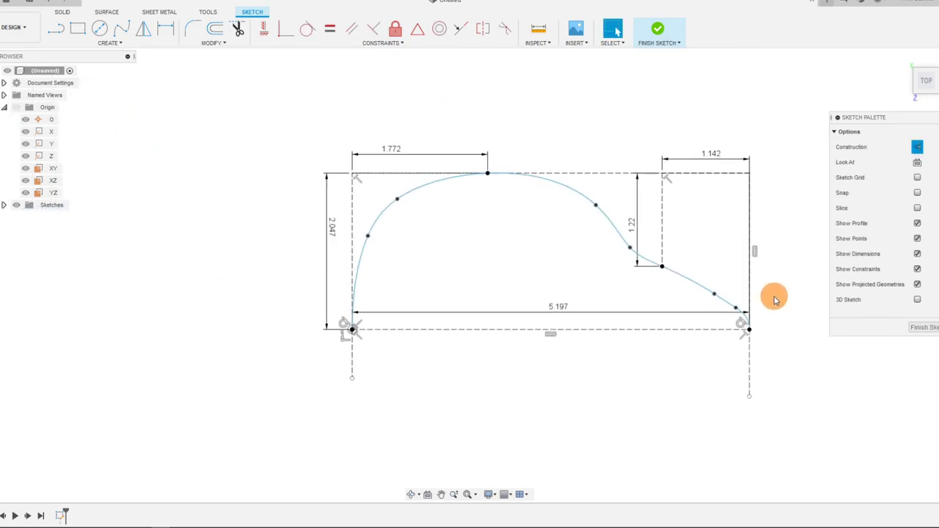
scroll(748, 289, "up", 2)
scroll(513, 232, "down", 3)
scroll(418, 181, "up", 2)
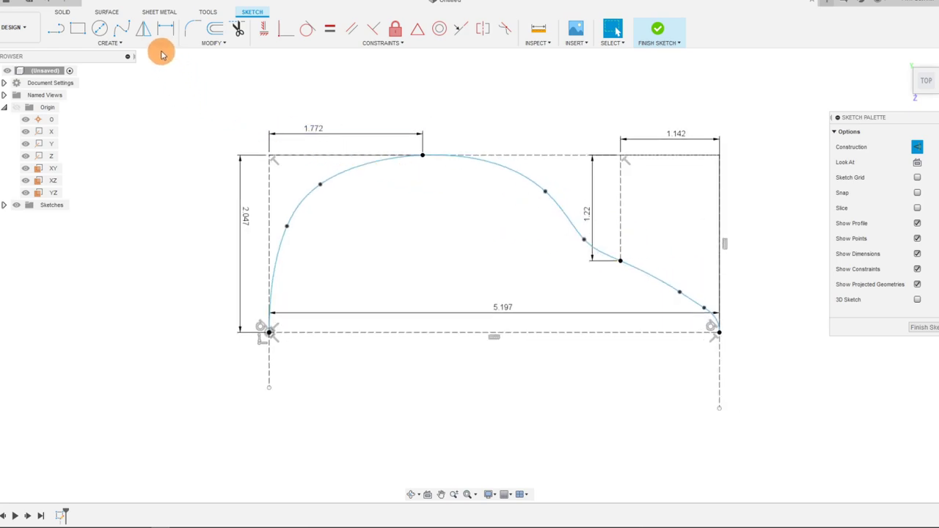
- Mirror the spline about the horizontal construction line to close the profile, and finish the sketch
left_click(148, 32)
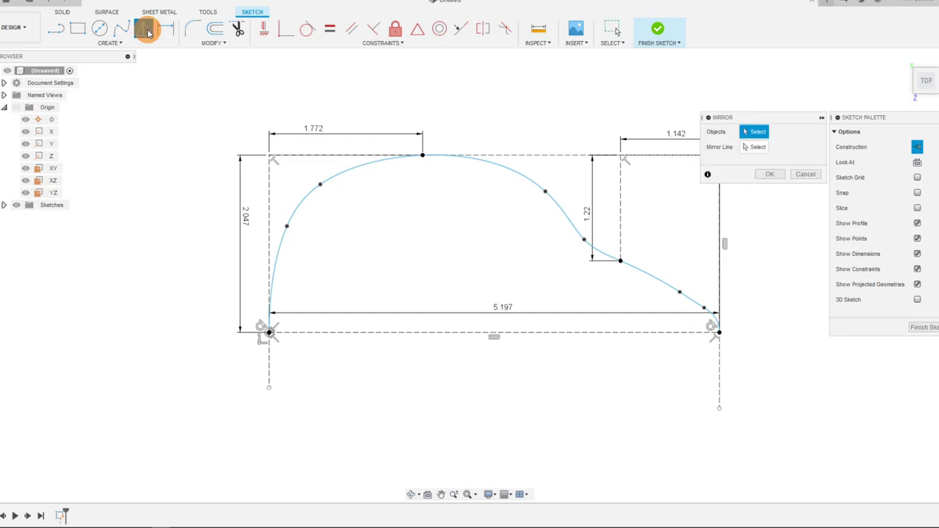
left_click(339, 179)
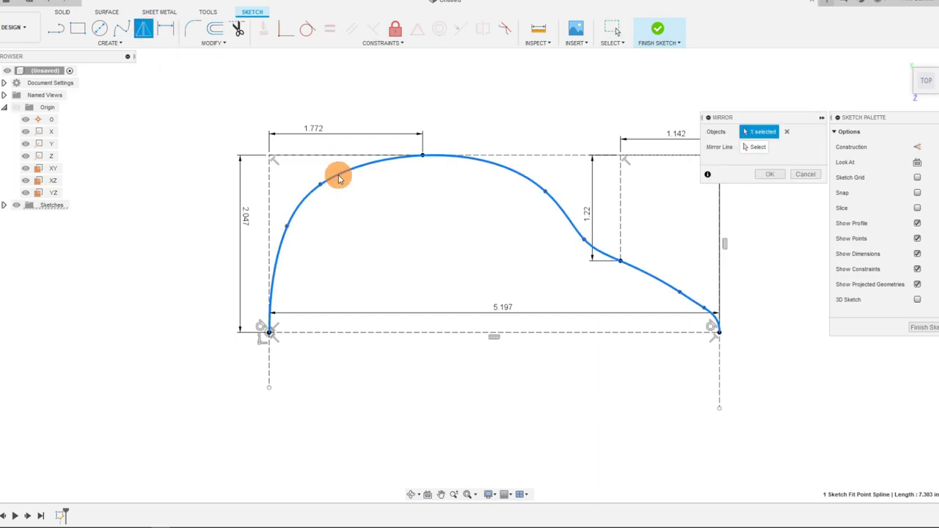
left_click(738, 132)
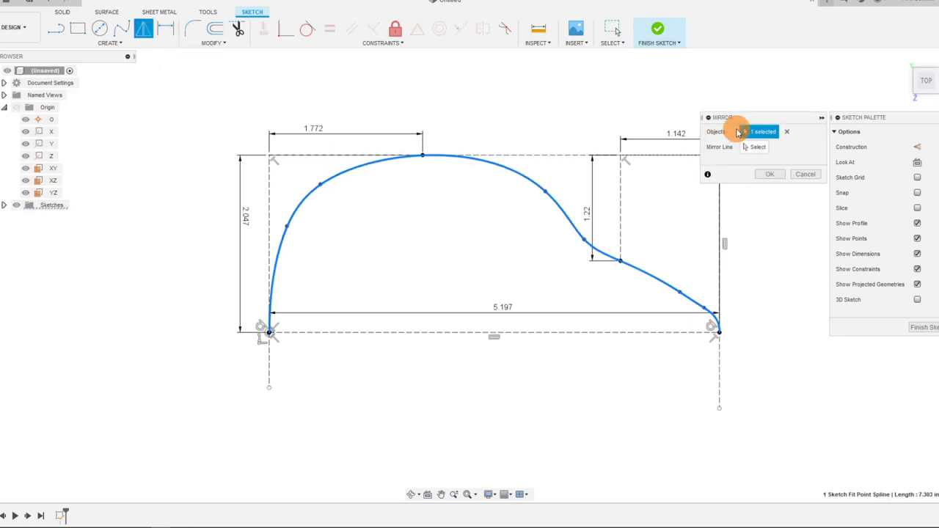
left_click(589, 335)
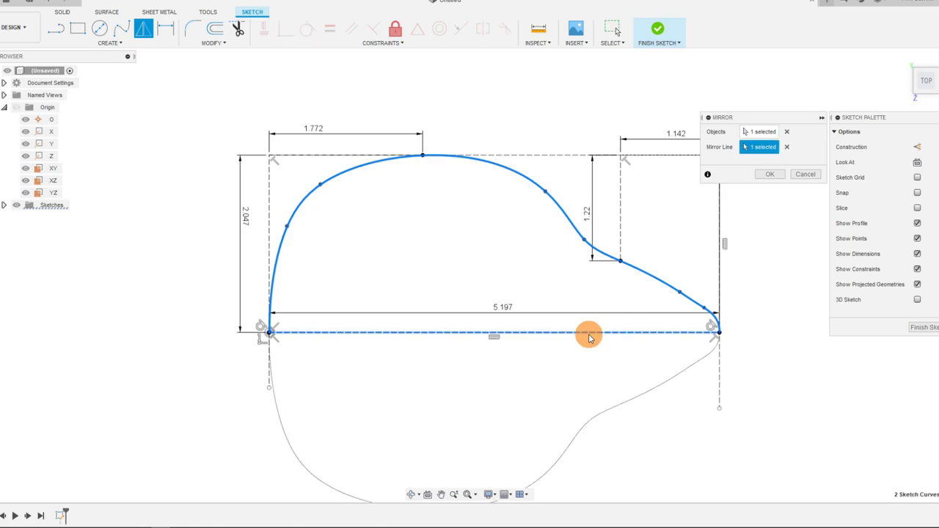
scroll(582, 268, "down", 2)
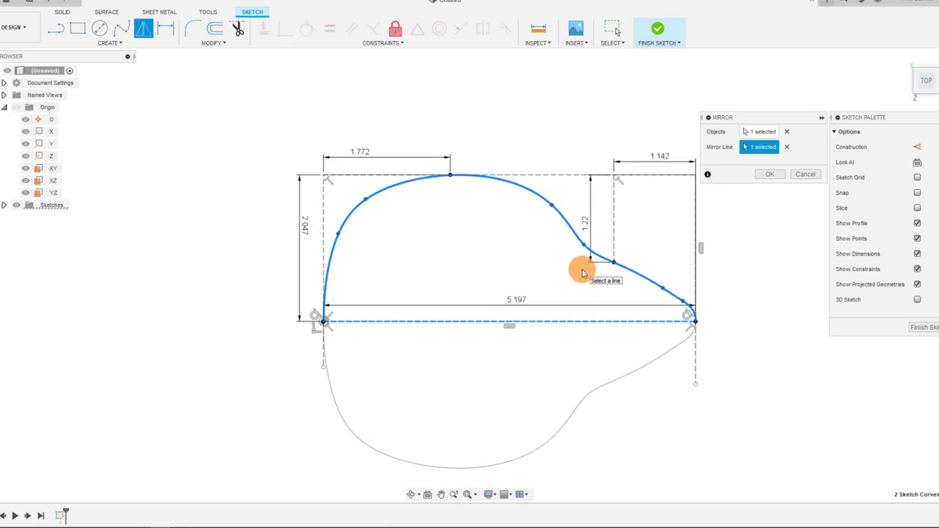
left_click(770, 173)
scroll(664, 317, "down", 1)
scroll(602, 394, "up", 1)
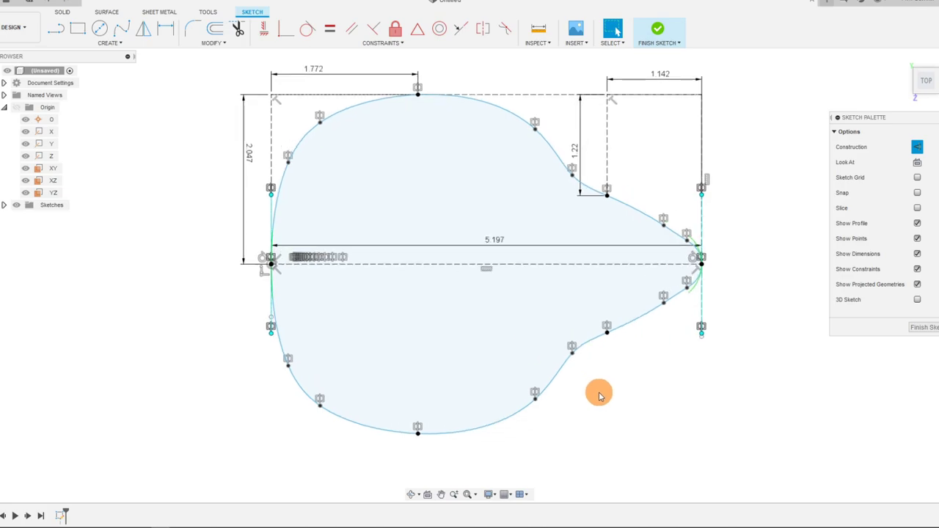
left_click(658, 31)
scroll(594, 295, "down", 1)
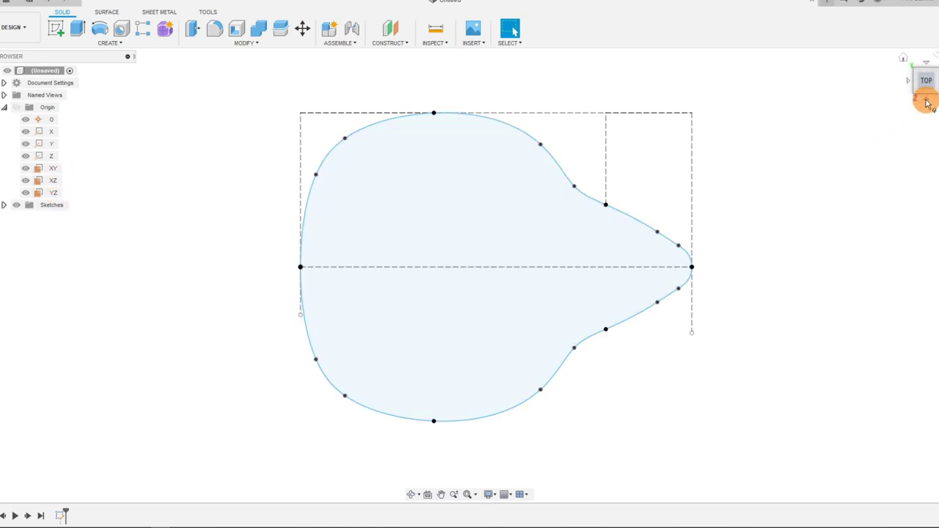
- Create a construction plane offset 50 mm upward from the origin XZ plane
left_click(926, 103)
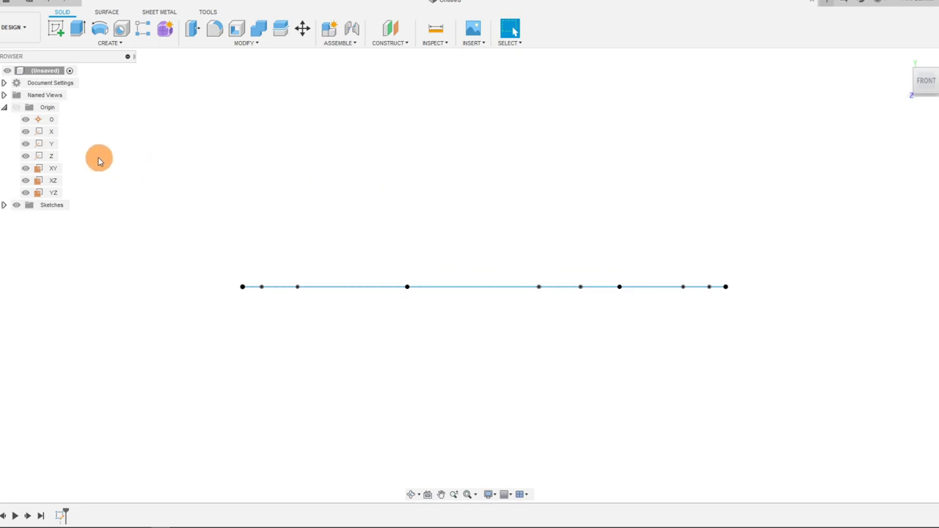
left_click(259, 262)
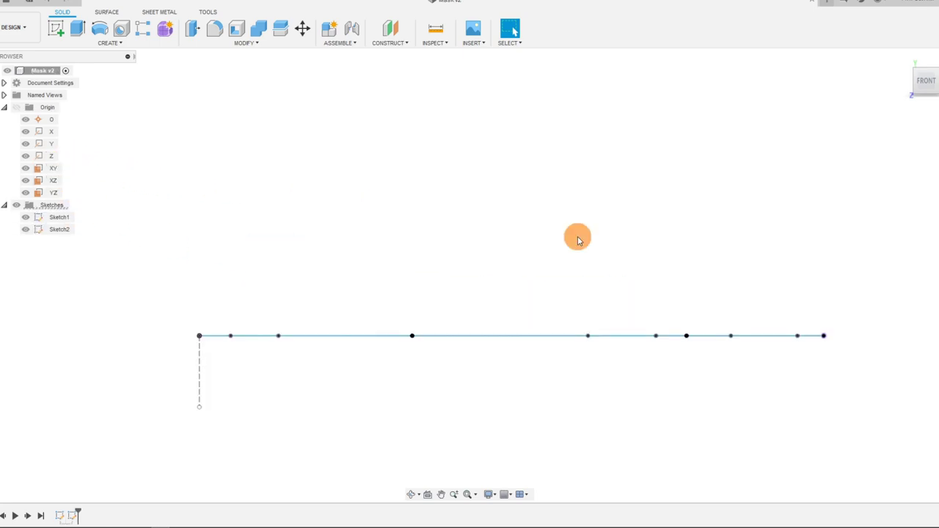
left_click(56, 181)
scroll(382, 294, "up", 1)
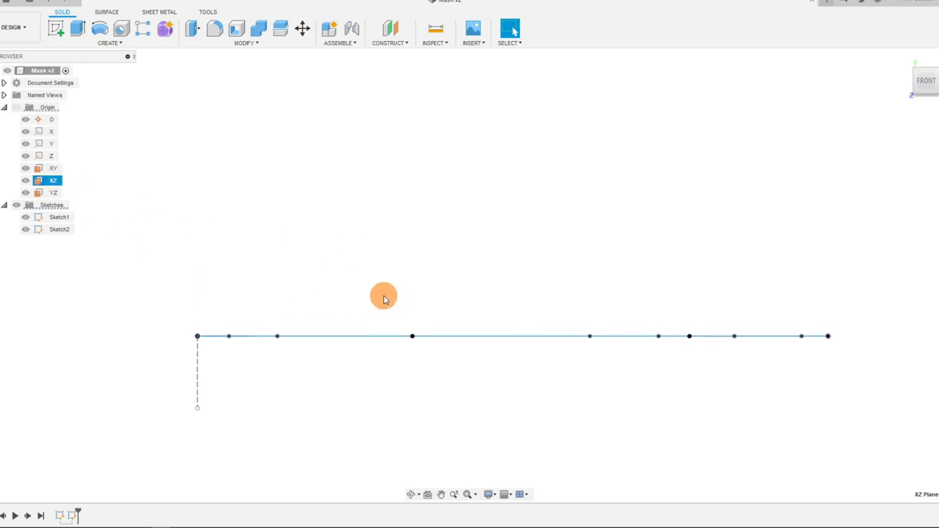
left_click(388, 43)
left_click(395, 58)
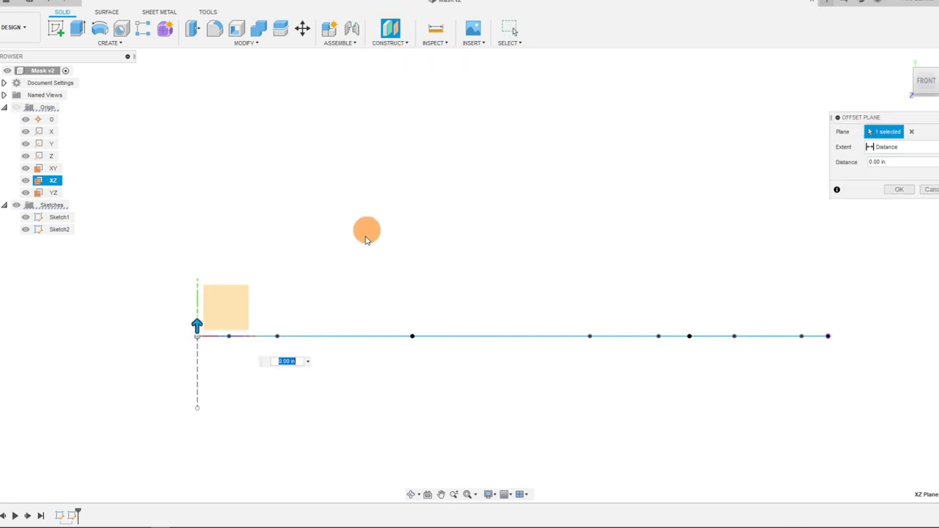
left_click_drag(197, 327, 212, 99)
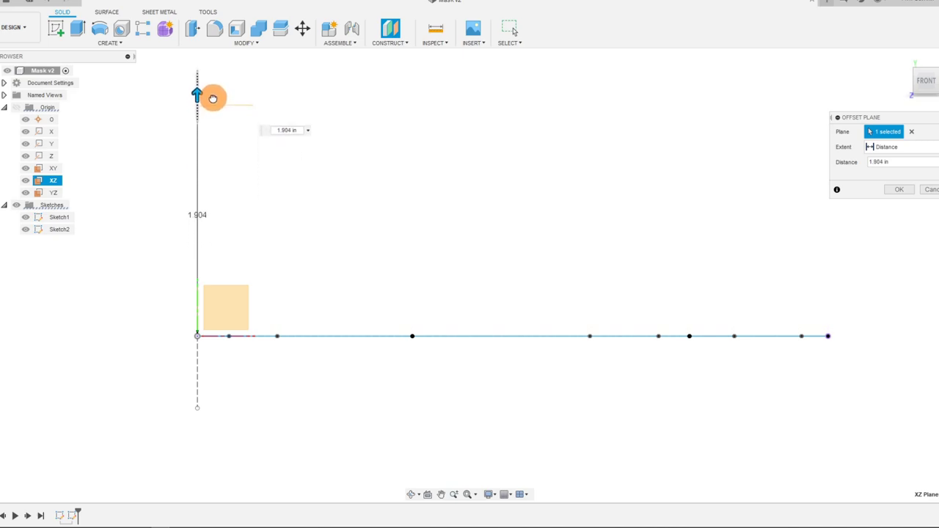
left_click(280, 130)
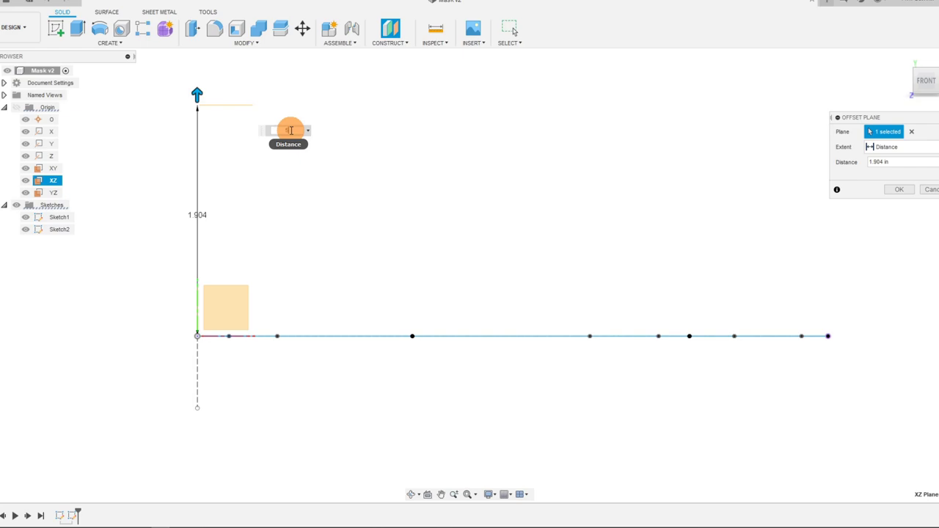
type("50mm")
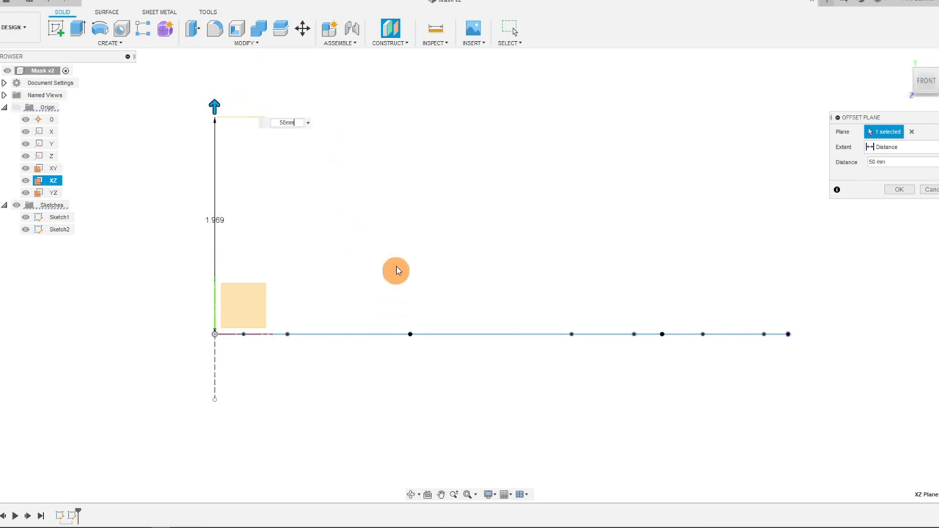
left_click(902, 190)
scroll(515, 383, "down", 1)
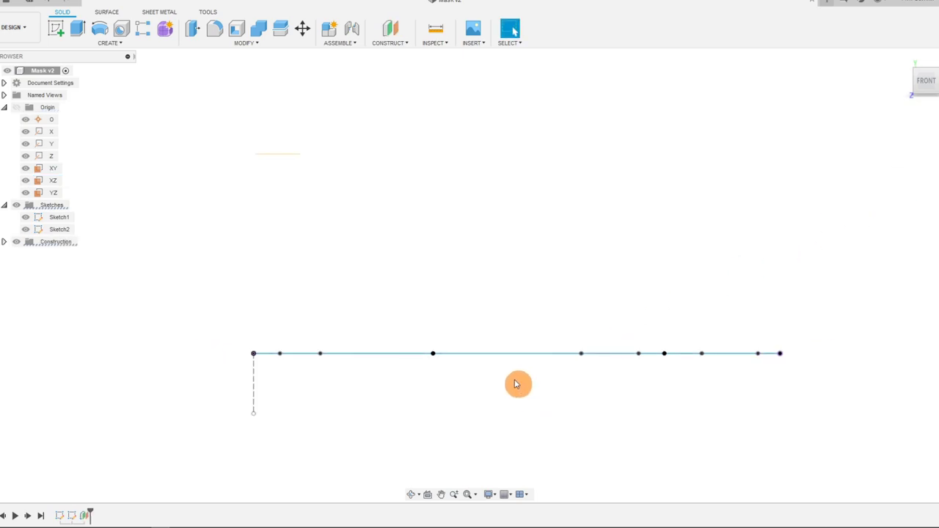
- Start a new sketch on the construction plane above the mirrored profile
left_click(285, 156)
left_click(927, 68)
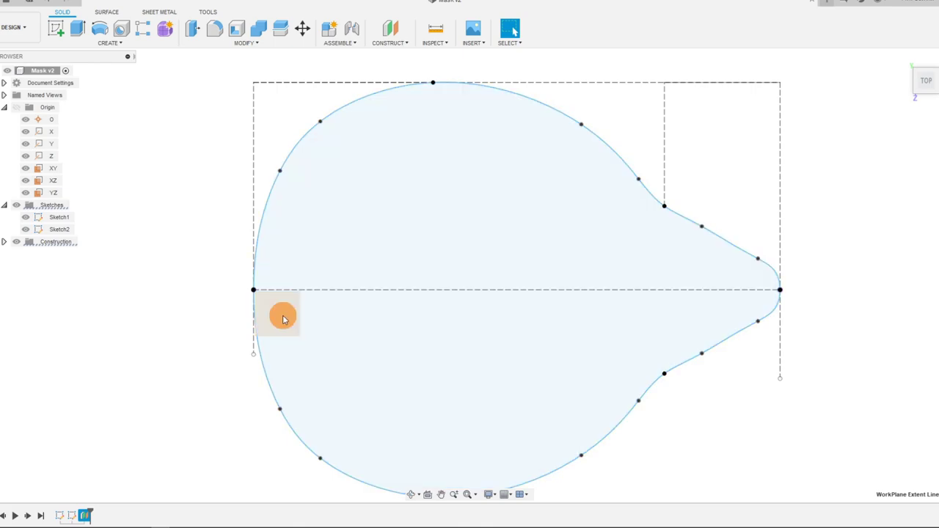
left_click(281, 316)
left_click(284, 315)
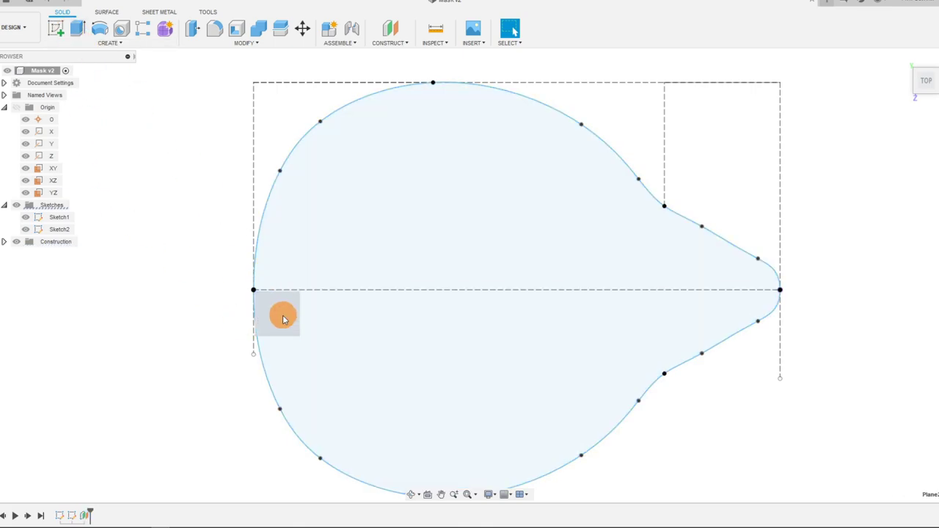
left_click(275, 317)
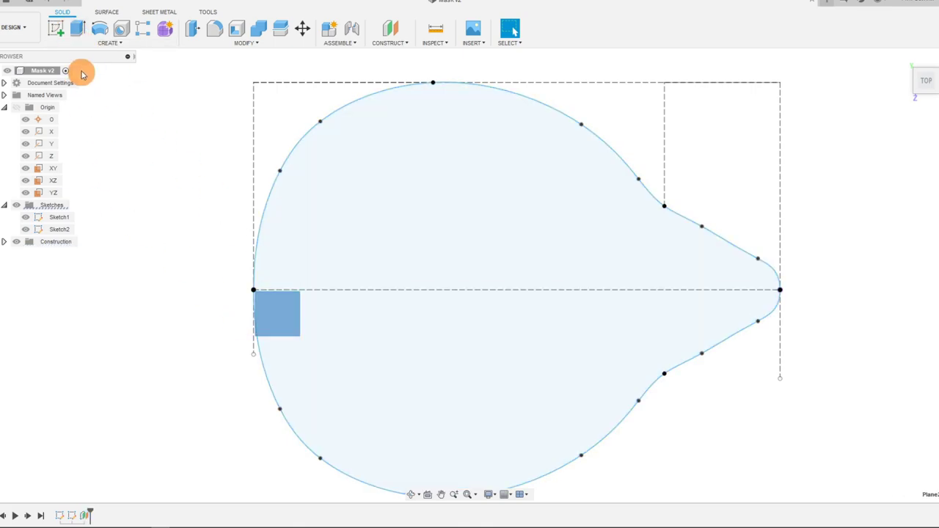
left_click(56, 28)
- Draw a horizontal line about 3.49 in long along the profile's centerline, with both ends inside the outline
left_click(56, 27)
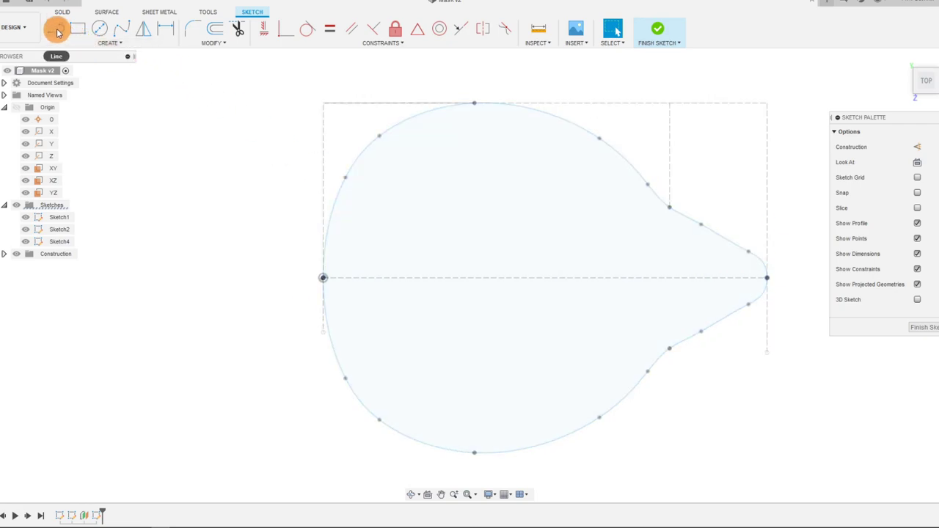
left_click(393, 278)
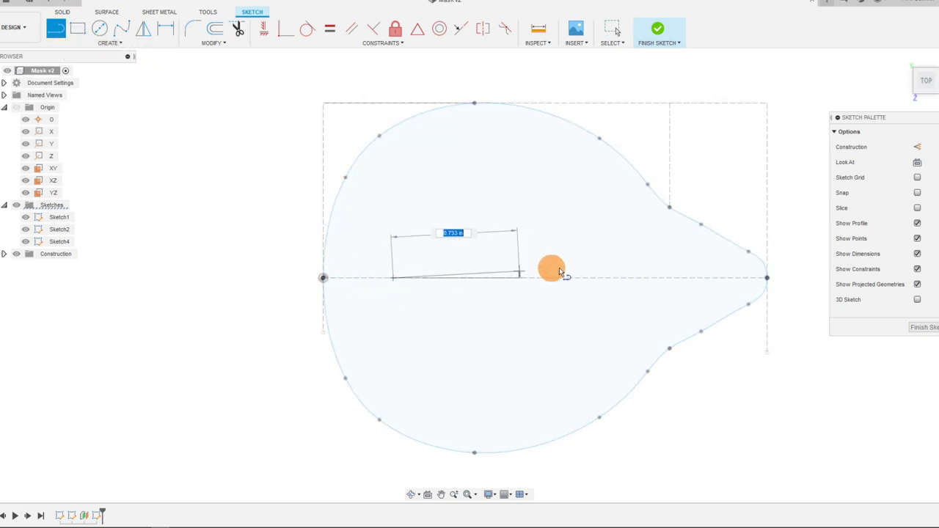
left_click(692, 278)
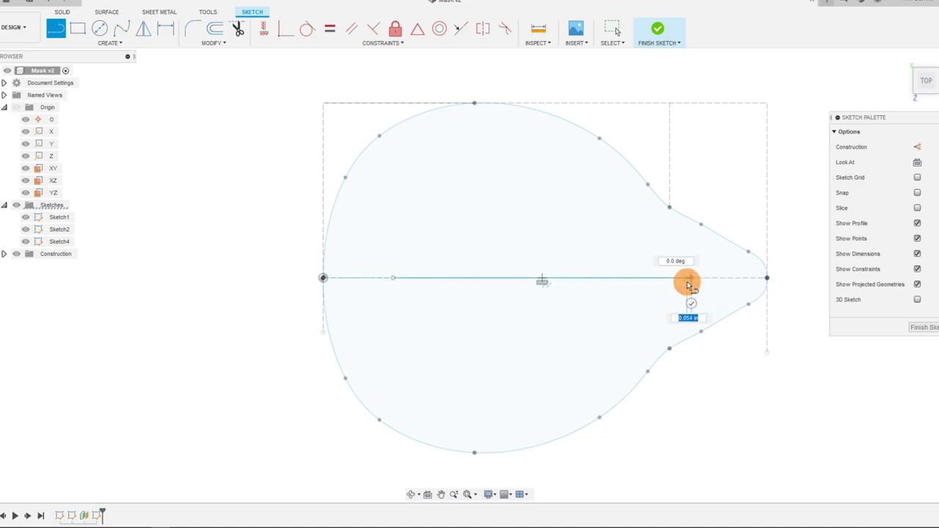
key("Escape")
- Dimension the horizontal line on the profile's centerline to a length of 82 mm
left_click(499, 277)
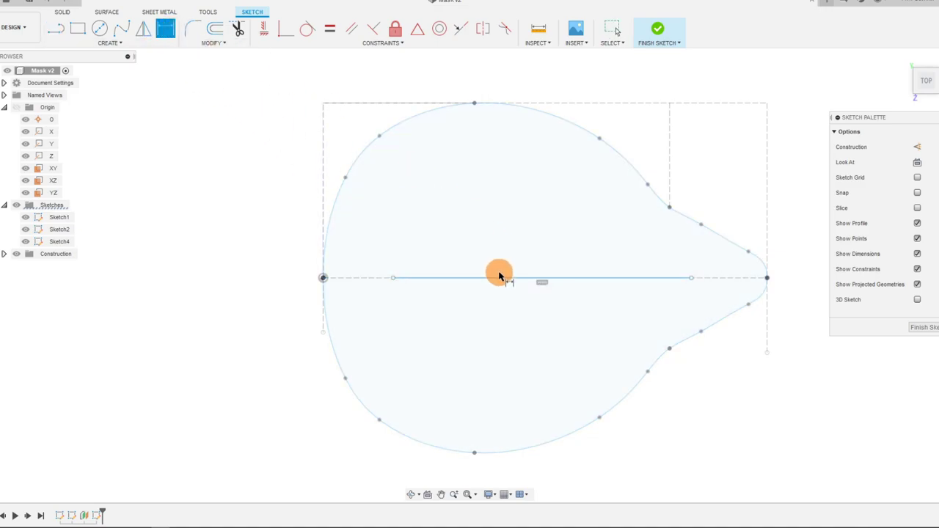
left_click(507, 242)
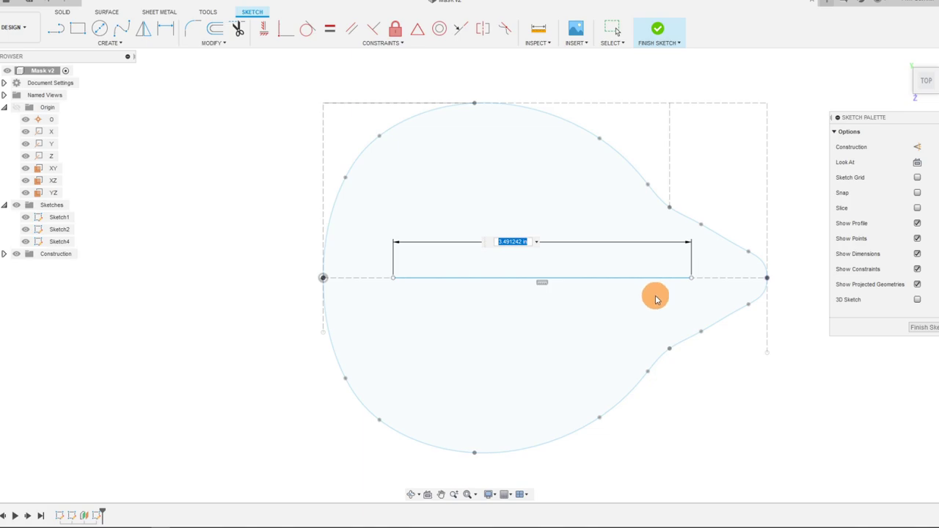
type("82")
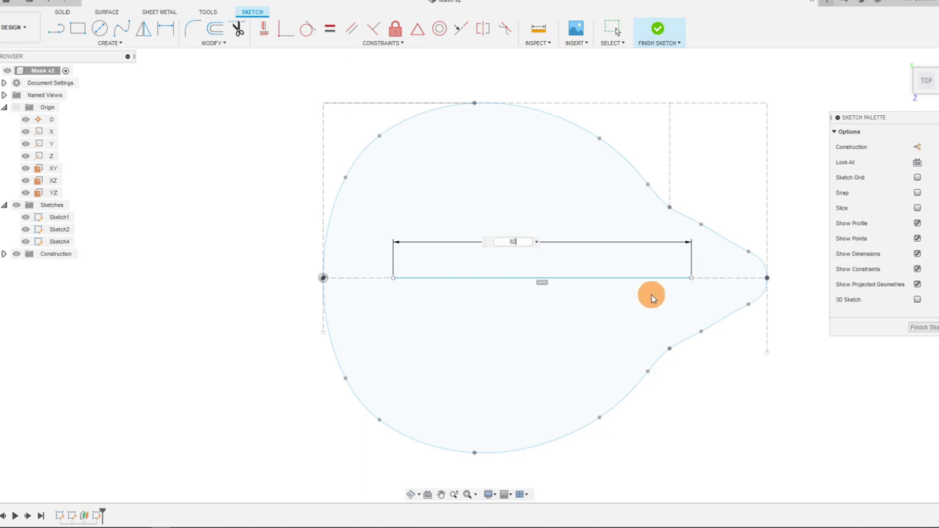
key("Return")
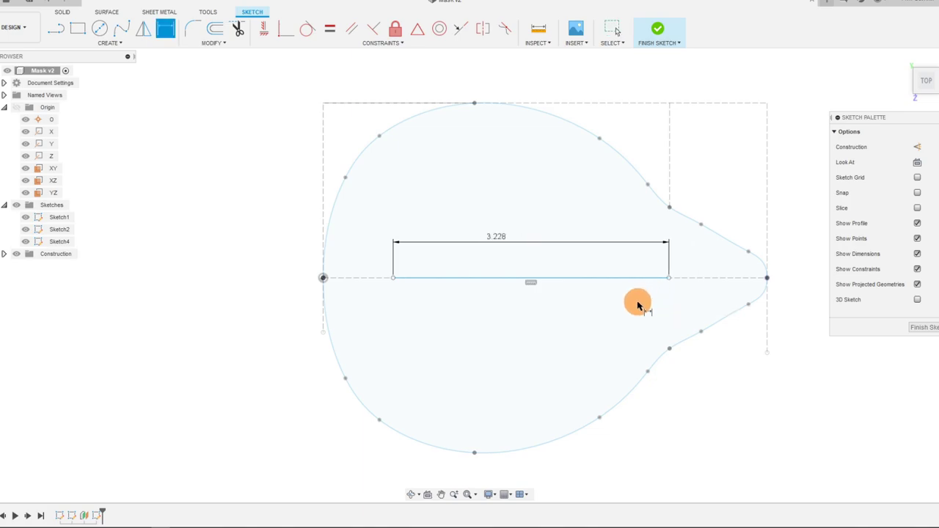
key("Escape")
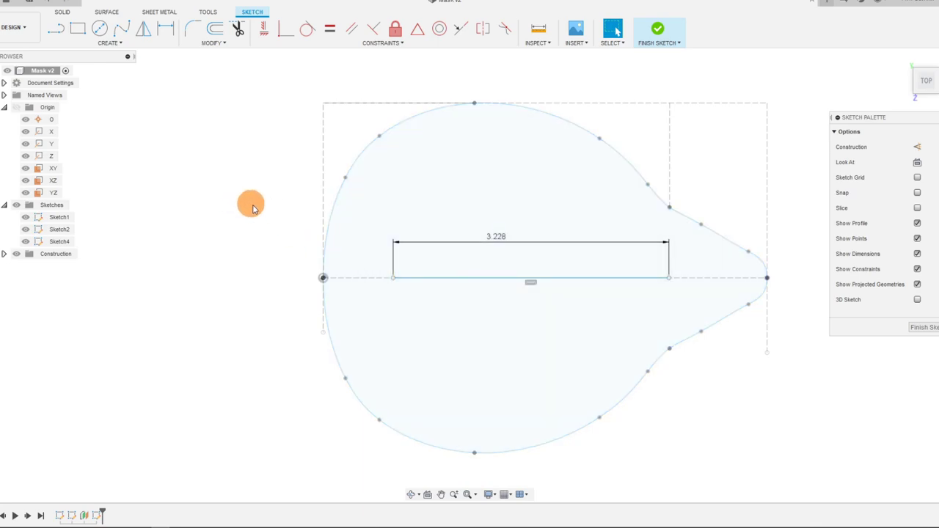
- Apply a horizontal constraint between the origin point and the line's nearer endpoint so the line lies on the centerline
mouse_move(394, 277)
left_mouse_down()
mouse_move(384, 294)
mouse_move(399, 277)
left_mouse_up()
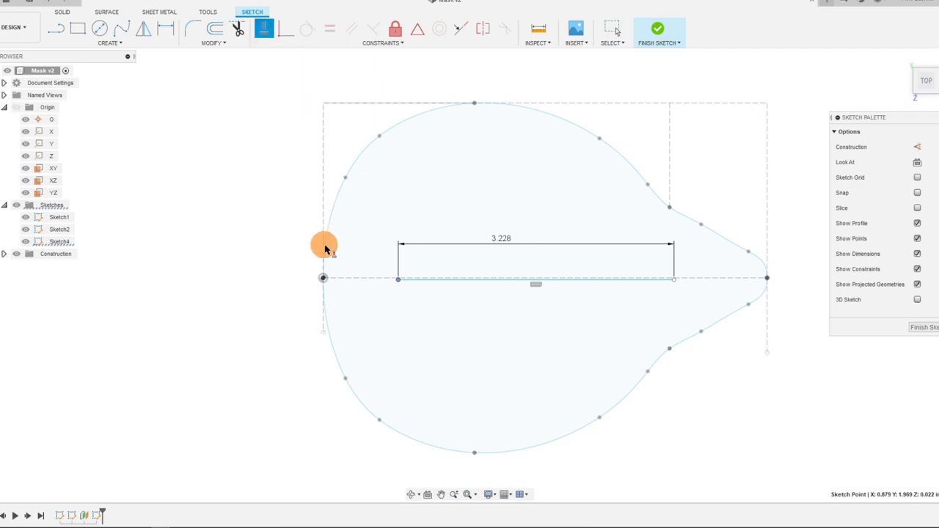
left_click(325, 279)
left_click(399, 277)
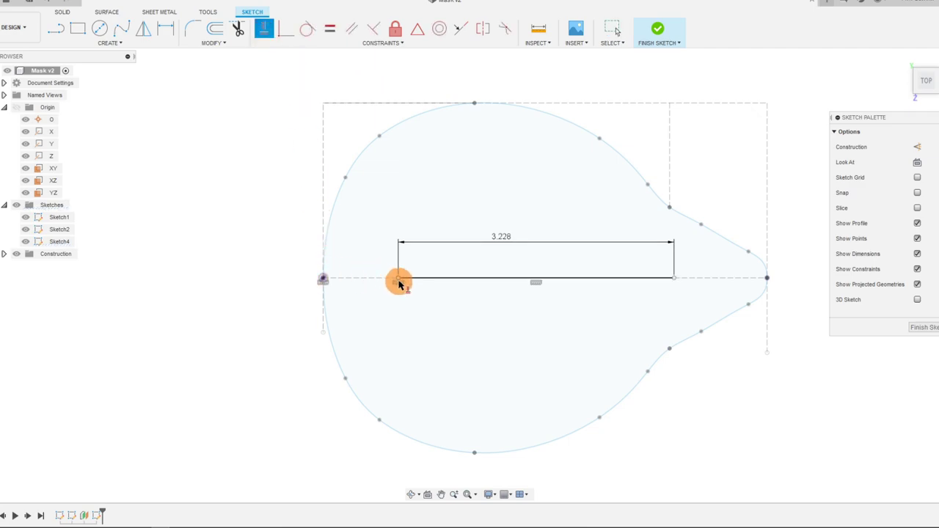
key("Escape")
- Convert the dimensioned 82 mm line into a construction line
left_click(563, 278)
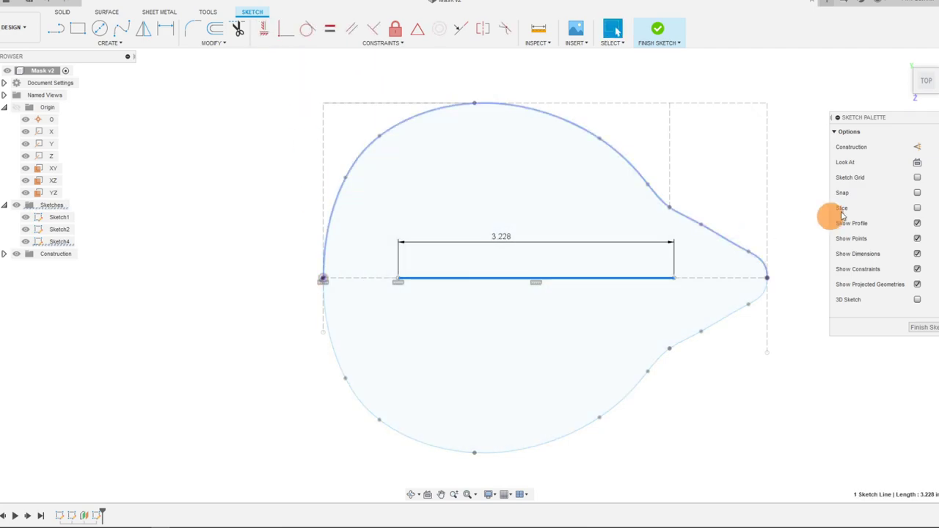
left_click(917, 147)
scroll(538, 308, "up", 1)
scroll(538, 302, "down", 1)
scroll(620, 285, "up", 1)
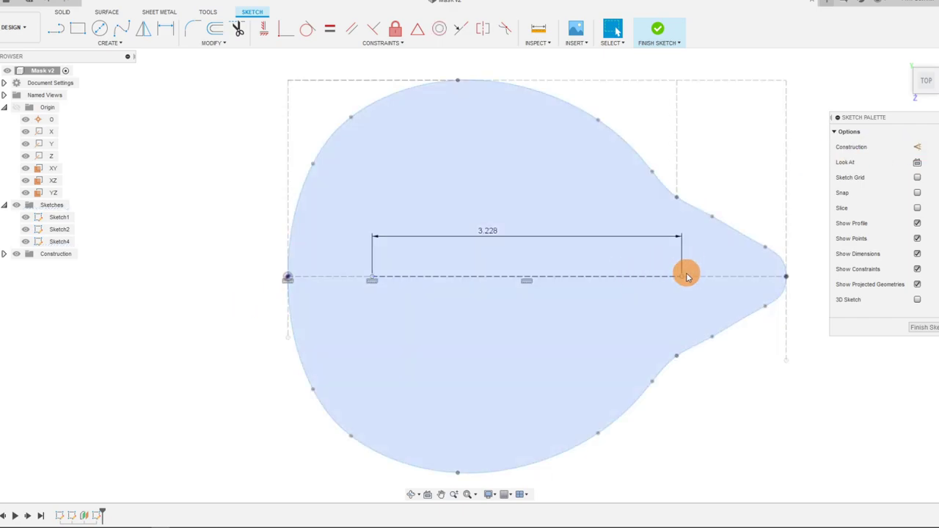
- Slide the construction line along the centerline, slightly closer to the origin at the profile's rounded end
left_click_drag(682, 277, 677, 277)
key("Escape")
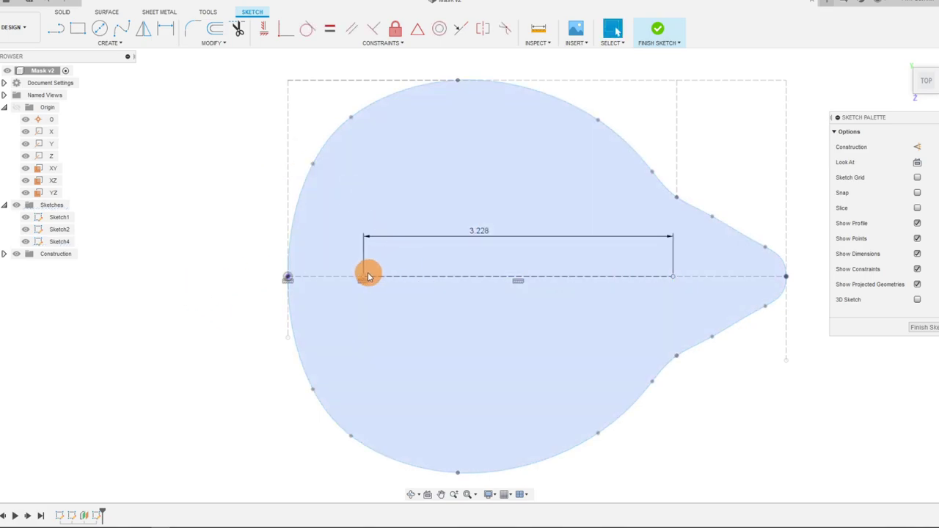
left_click_drag(365, 275, 365, 279)
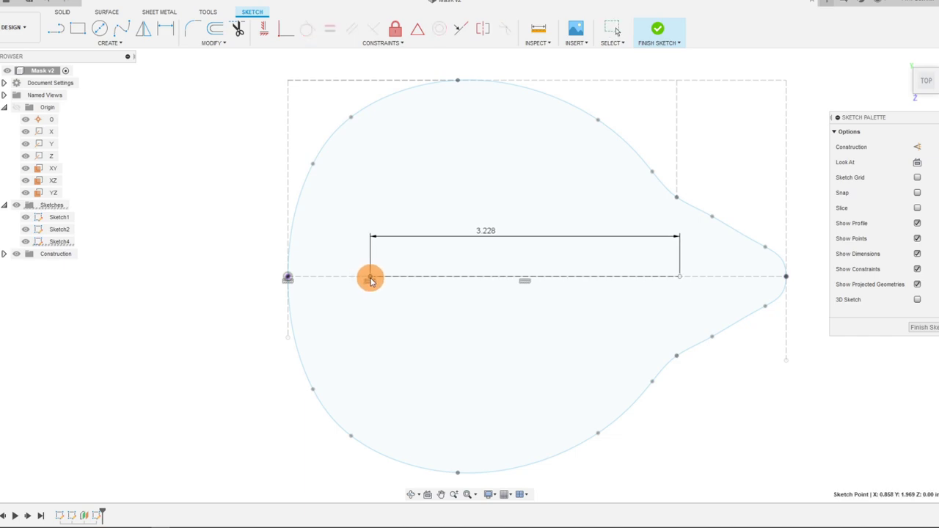
left_click(190, 288)
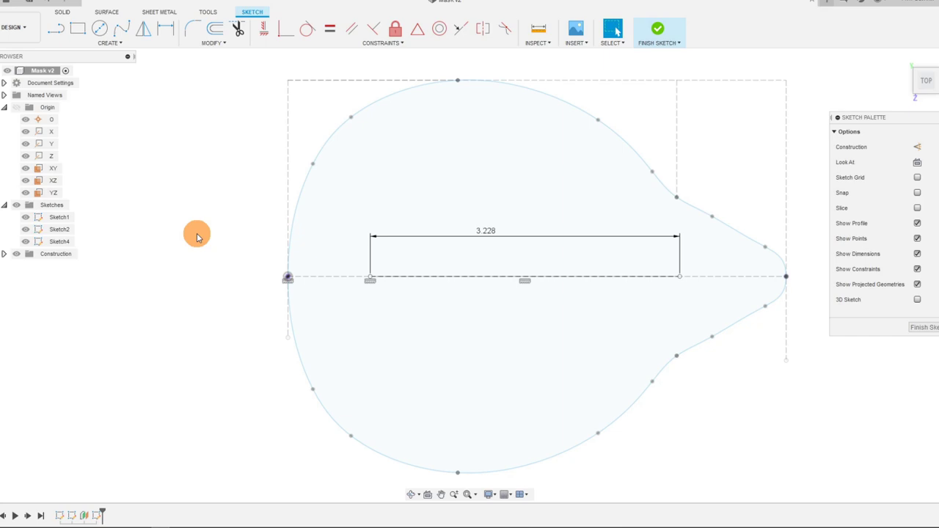
left_click_drag(368, 276, 359, 277)
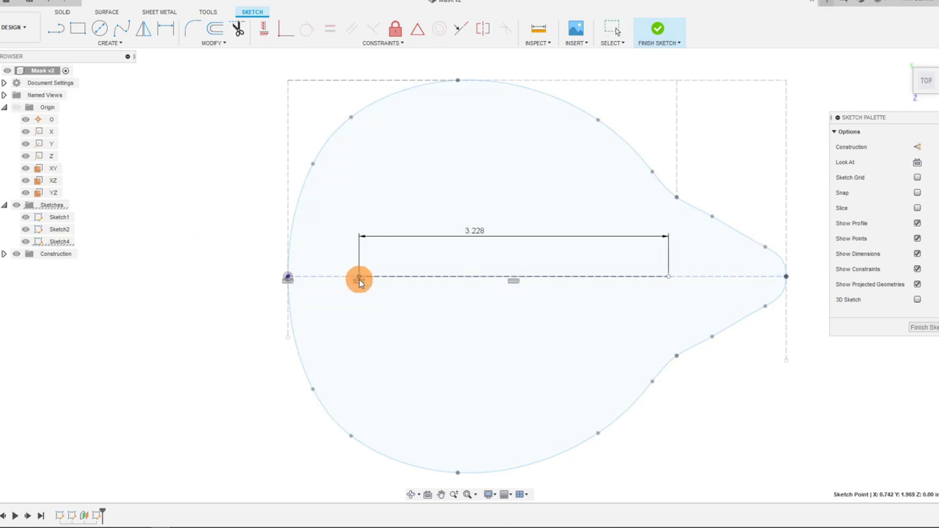
- Draw an ellipse centered on the construction line's midpoint, with its major axis reaching the line's far endpoint
left_click(79, 41)
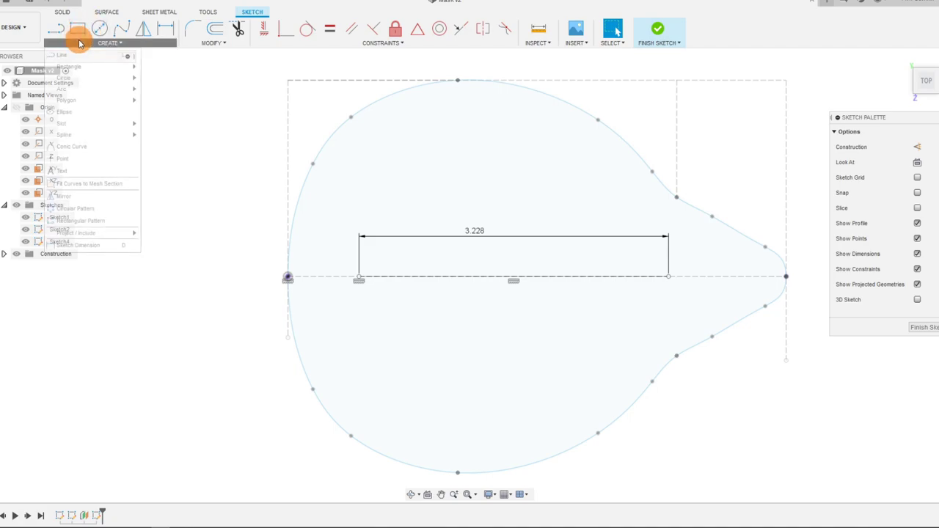
mouse_move(86, 71)
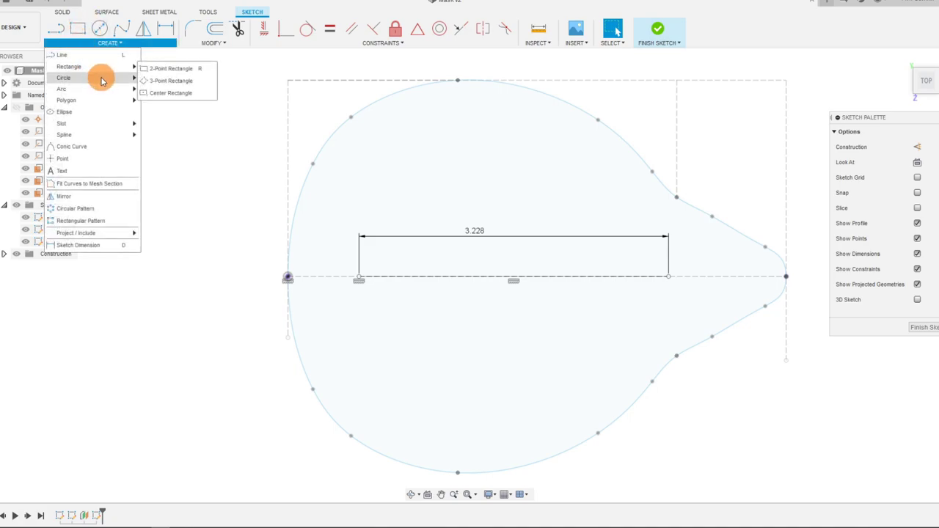
mouse_move(102, 86)
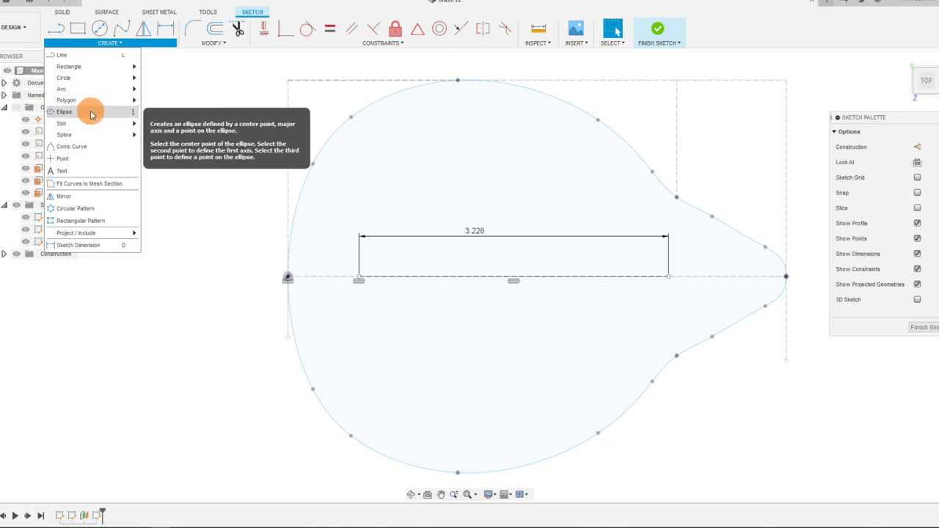
left_click(80, 111)
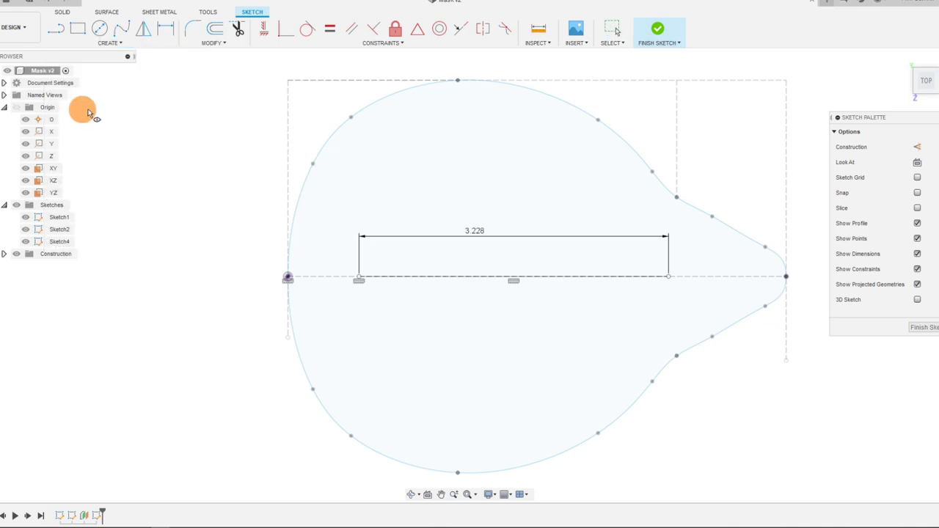
left_click(514, 279)
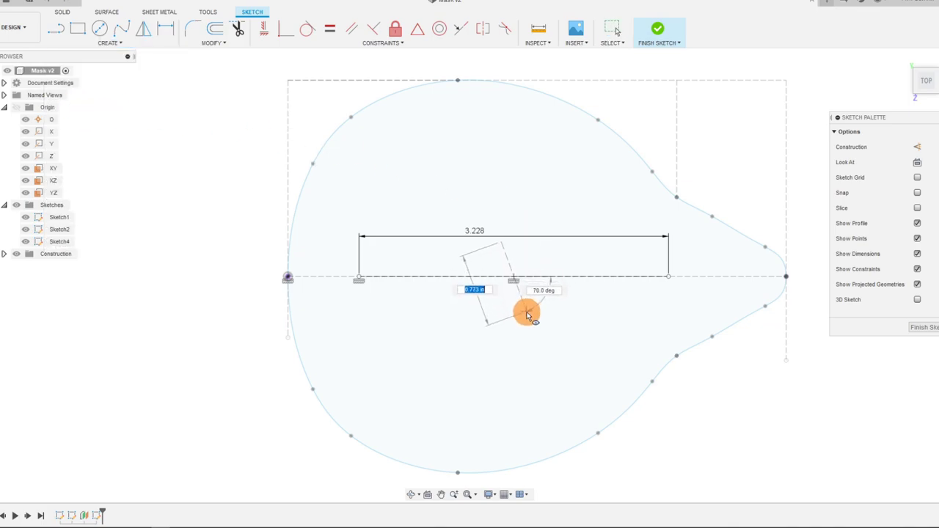
left_click(668, 279)
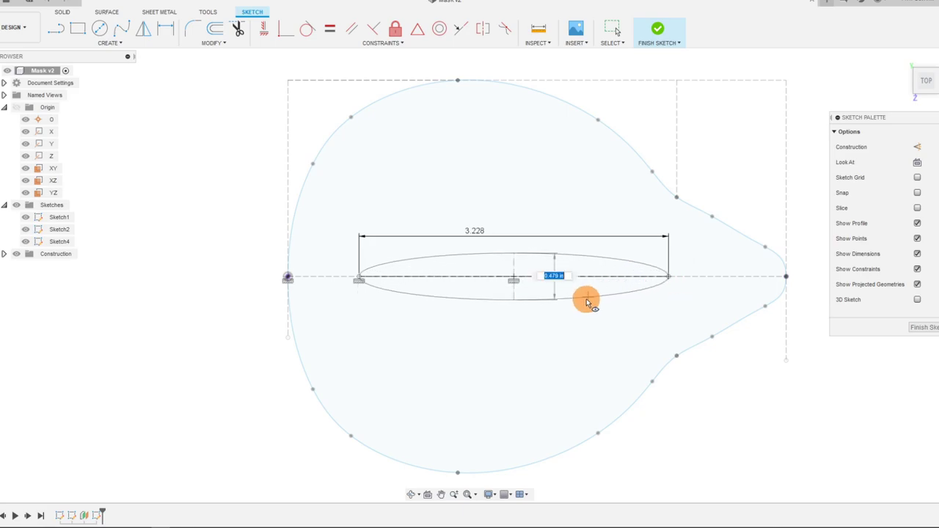
left_click(598, 358)
key("Escape")
- Shift the ellipse along the centerline closer to the origin by moving its near end
left_click_drag(362, 281, 341, 277)
left_click(190, 305)
scroll(451, 286, "down", 2)
scroll(697, 304, "up", 2)
scroll(579, 290, "down", 2)
scroll(462, 276, "up", 2)
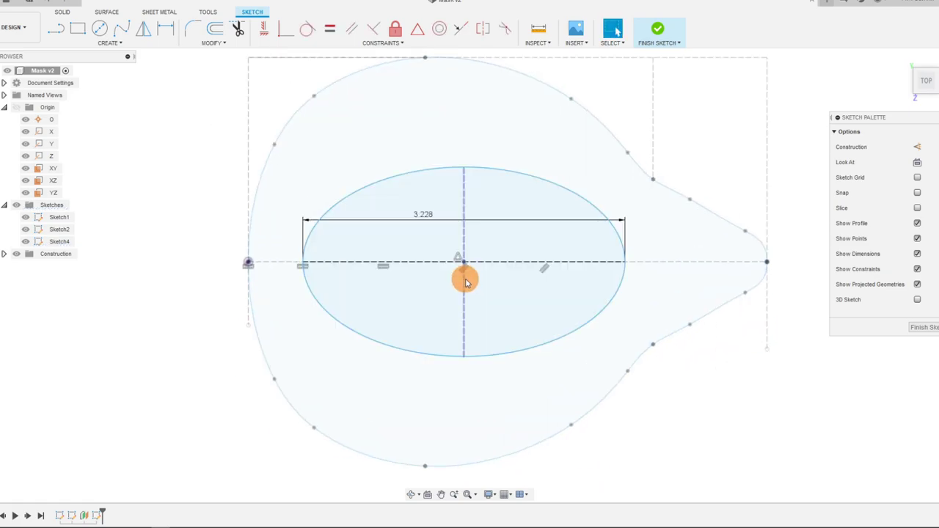
- Widen the ellipse along its minor axis by stretching it toward the profile's outline
left_click_drag(472, 170, 467, 140)
left_click_drag(466, 134, 467, 139)
scroll(675, 315, "down", 2)
left_click(714, 379)
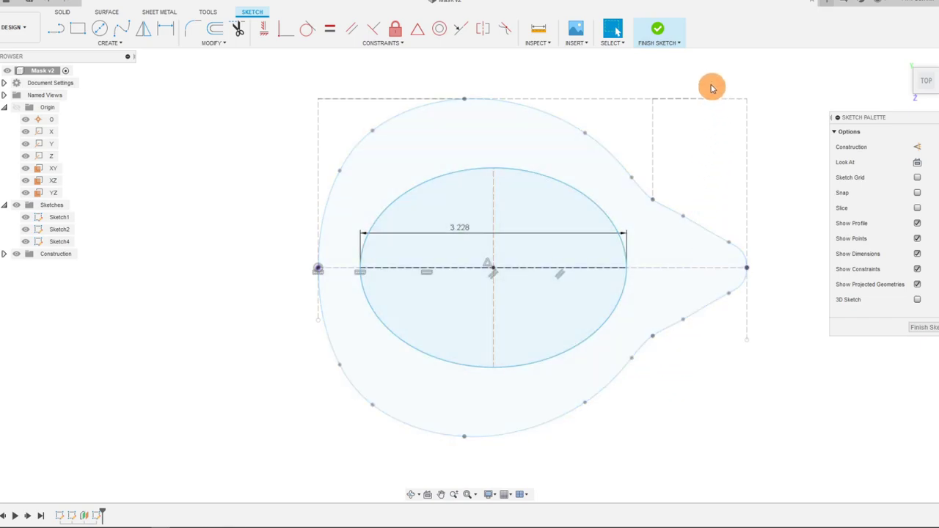
- Nudge the ellipse along the centerline so its center sits about 2.15 in from the origin
left_click(620, 286)
left_click(626, 273)
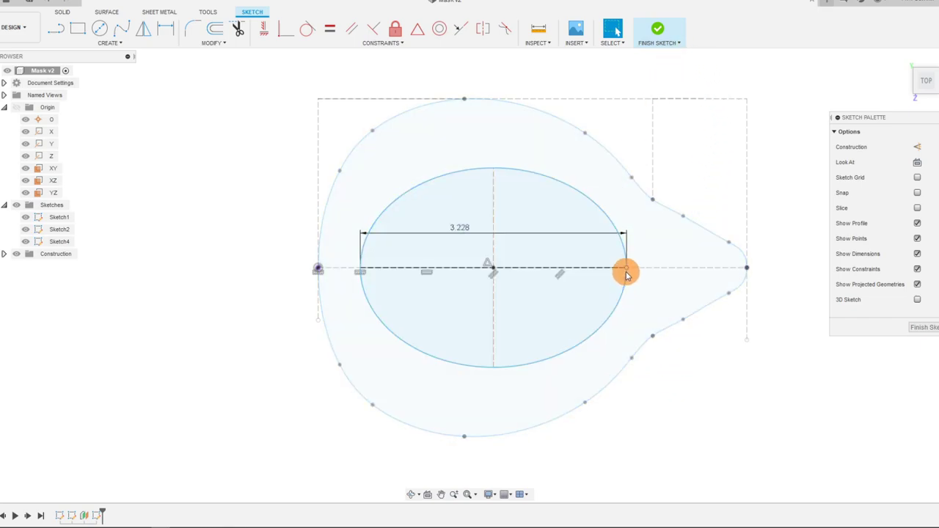
left_click_drag(627, 273, 630, 273)
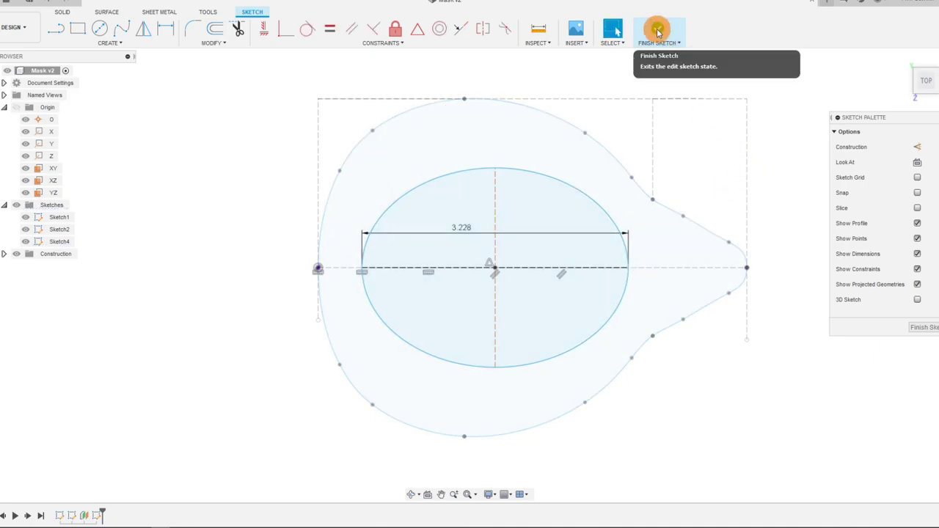
- Dimension the horizontal distance from the origin to the ellipse's center at its current value, and finish the sketch
left_click(169, 31)
left_click(318, 271)
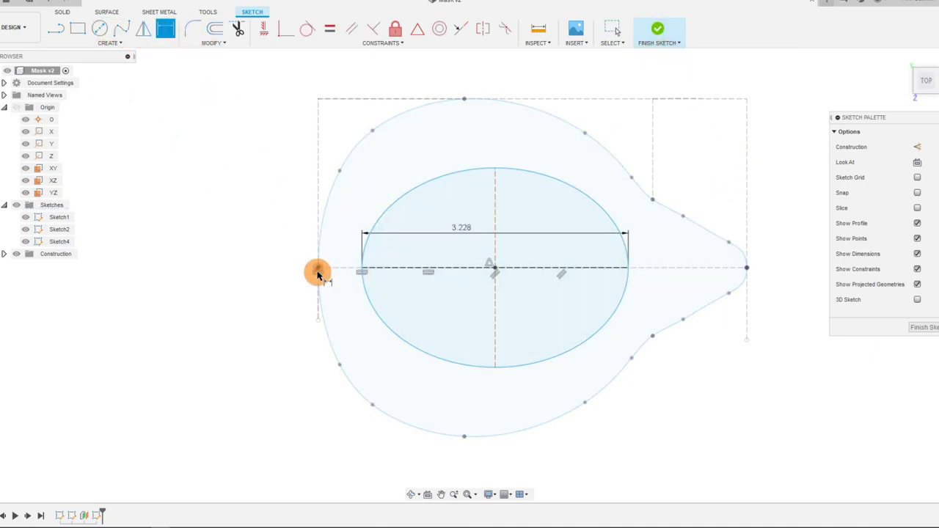
left_click(495, 268)
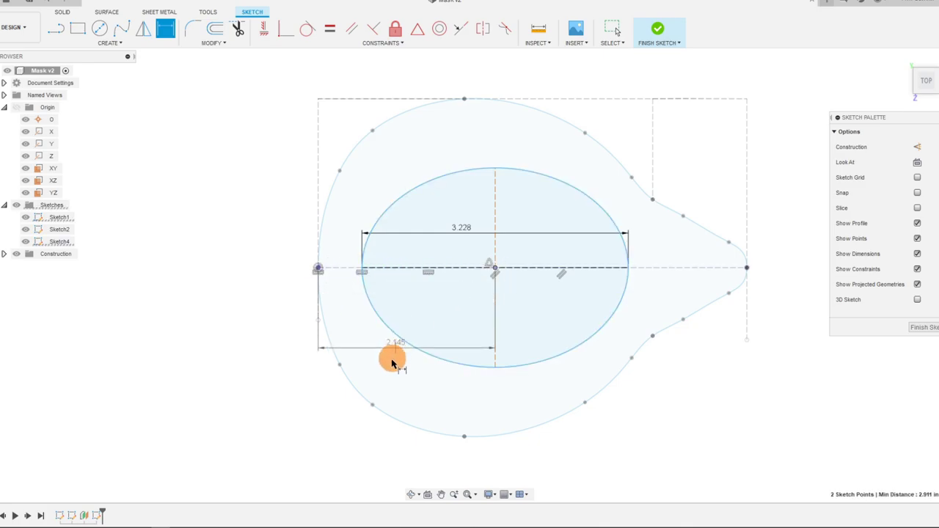
left_click(393, 364)
key("Return")
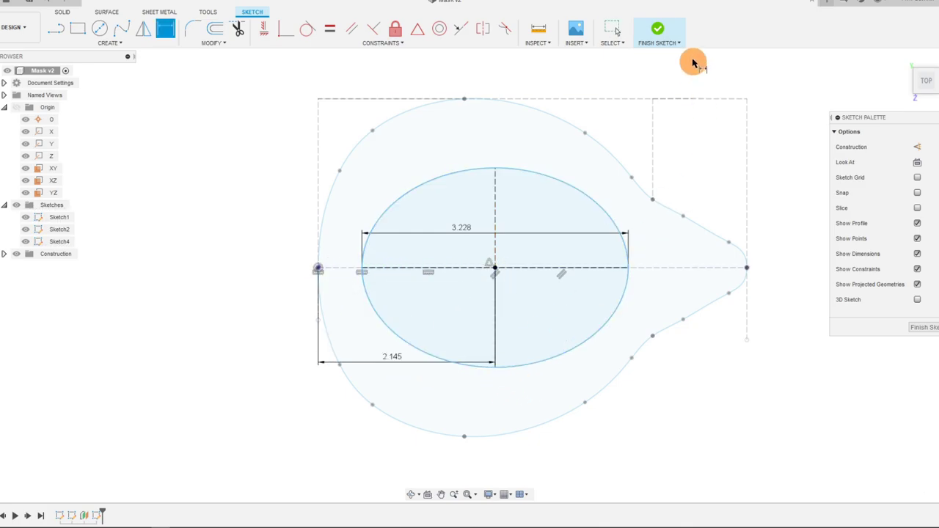
left_click(661, 31)
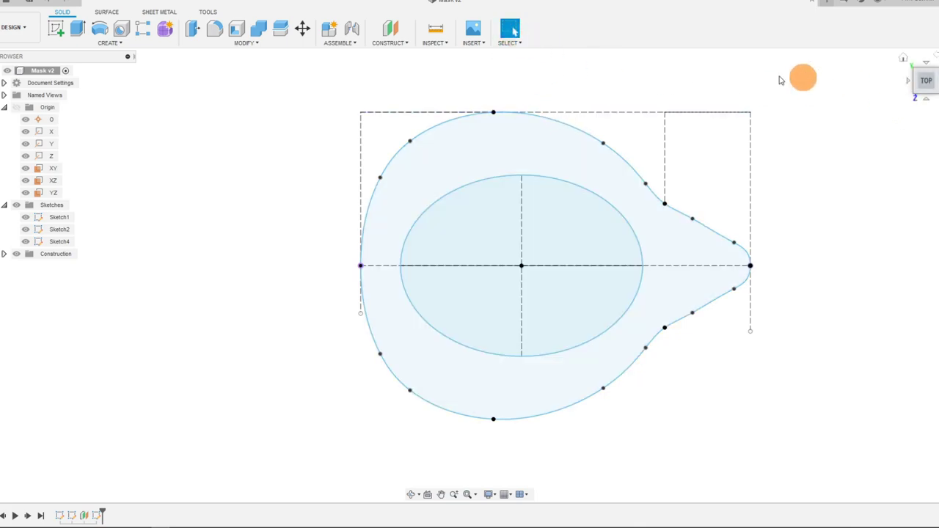
- Switch to the front view and start a new sketch on the origin XY plane
mouse_move(928, 71)
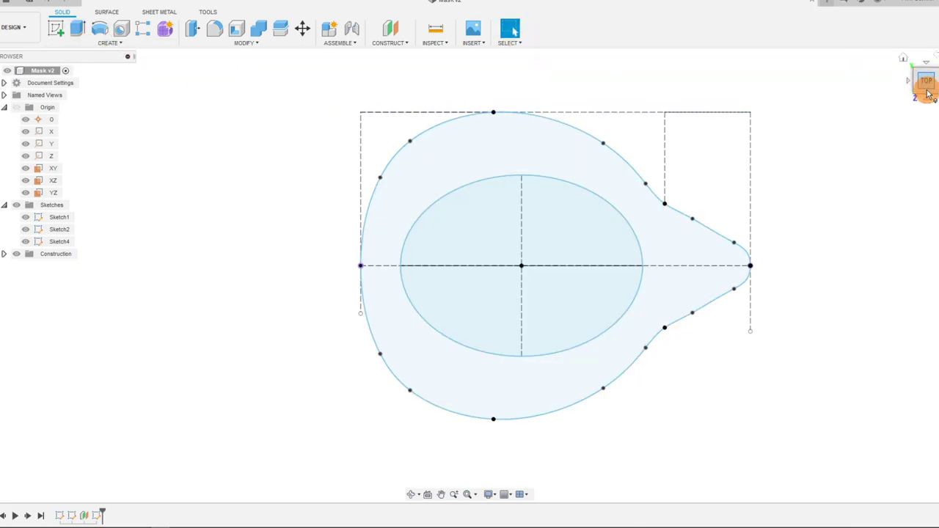
left_click(928, 95)
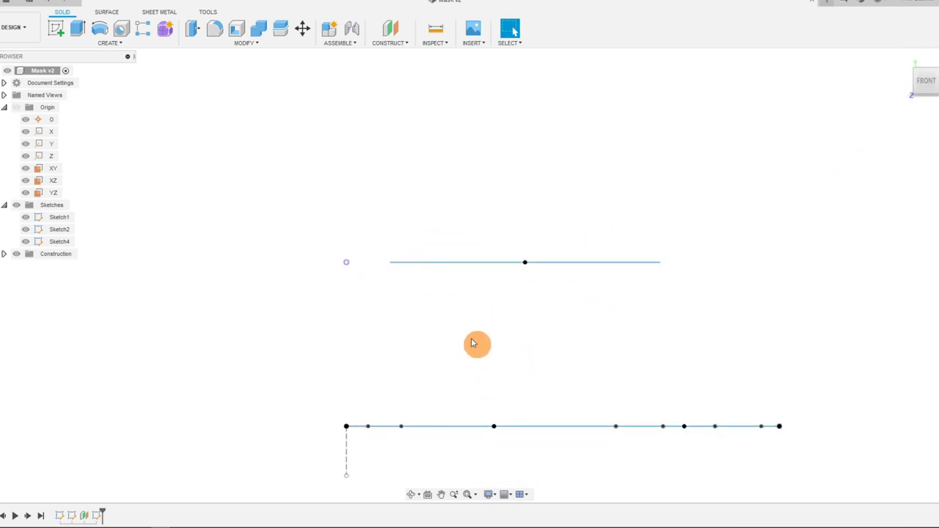
left_click(53, 168)
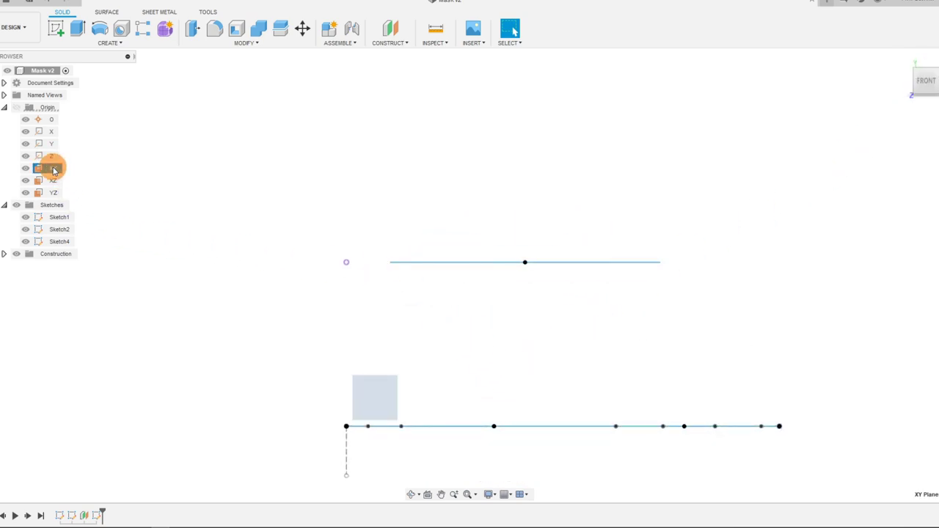
left_click(56, 29)
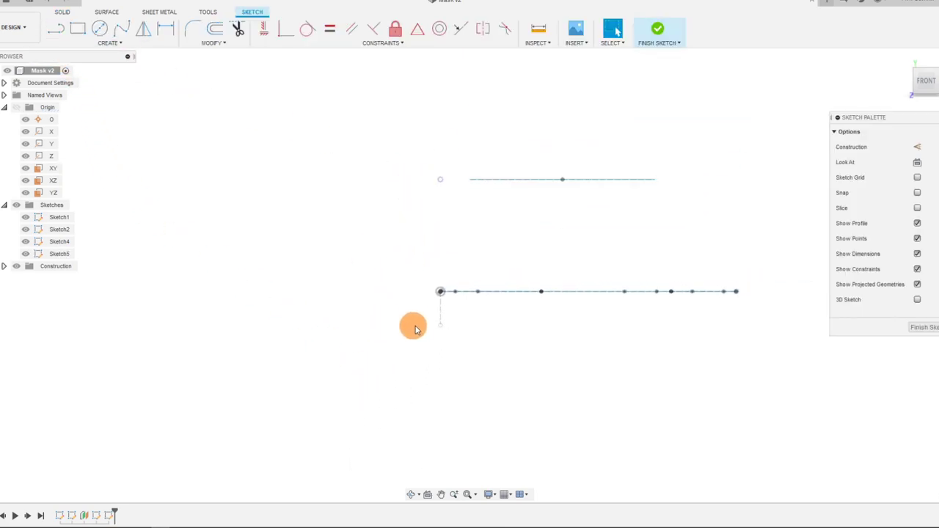
- Draw an outward-bulging 3-point arc from the origin up to just below the near end of the ellipse
left_click(88, 42)
mouse_move(102, 92)
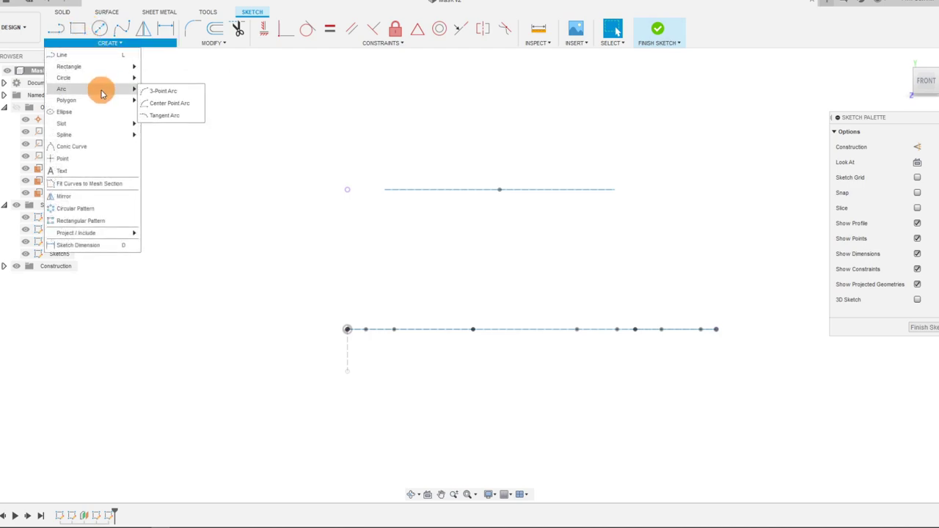
left_click(156, 91)
mouse_move(351, 303)
left_mouse_down()
mouse_move(387, 190)
mouse_move(384, 199)
left_mouse_up()
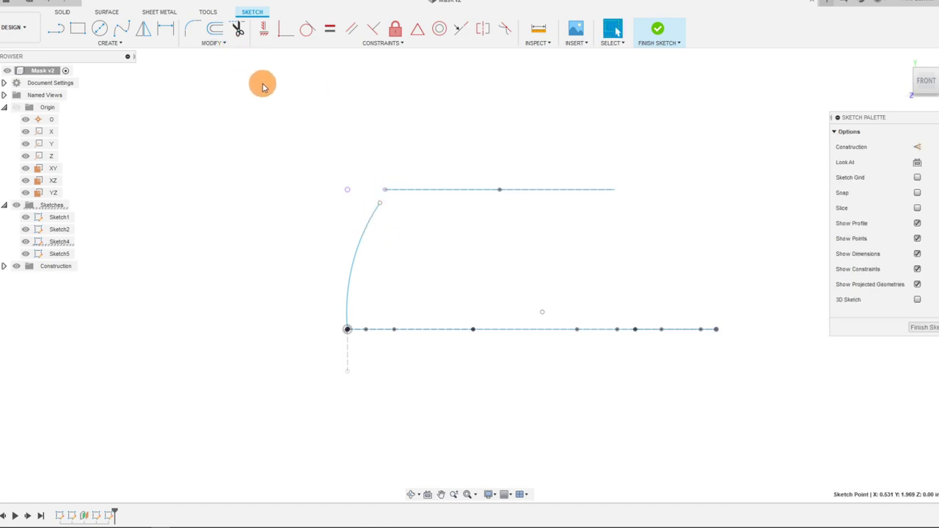
- Project the two major-axis endpoints of the ellipse into the front-view sketch
key("p")
left_click(770, 190)
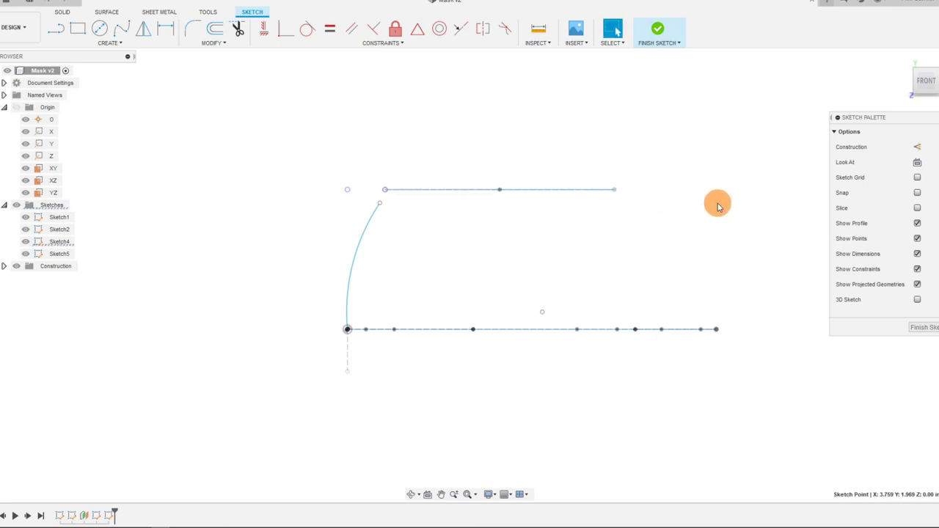
key("p")
left_click(760, 188)
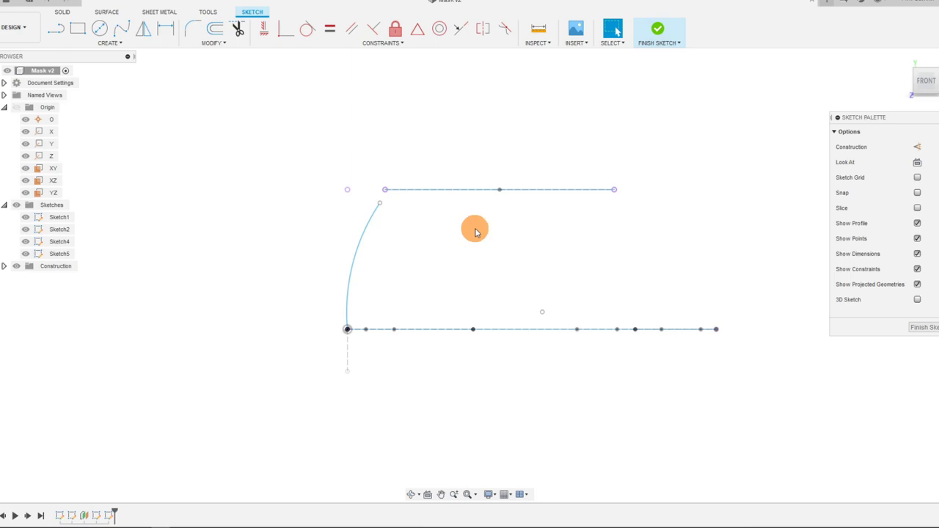
- Attach the arc's upper end to the ellipse's near endpoint and draw a vertical line downward from the origin
left_click_drag(385, 204, 384, 191)
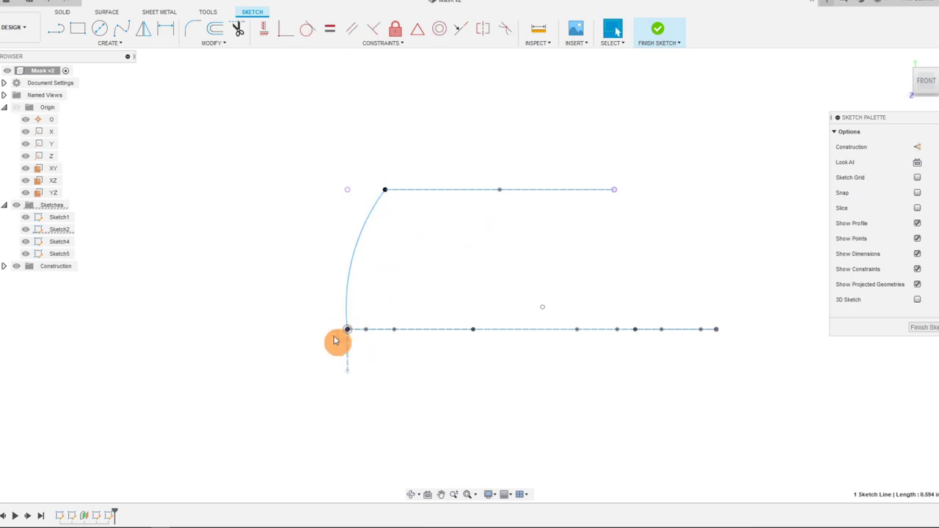
left_click(56, 28)
left_click(347, 331)
left_click(345, 402)
key("Escape")
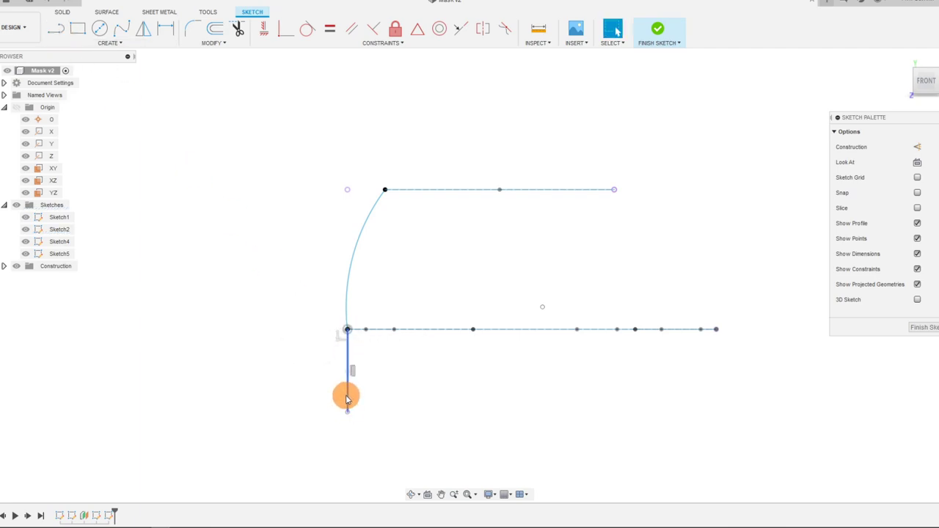
- Apply a tangent constraint between the vertical line and the side arc at the origin
left_click(347, 397)
left_click(348, 304)
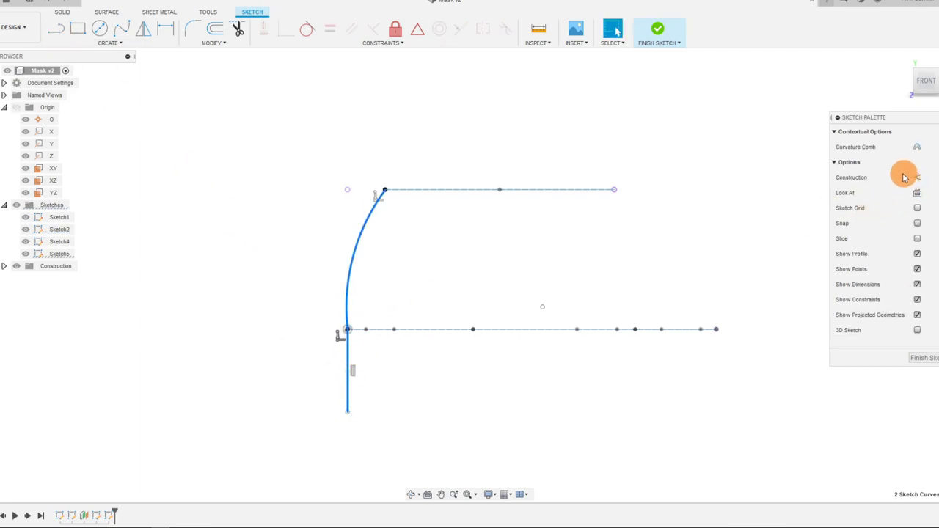
left_click(306, 37)
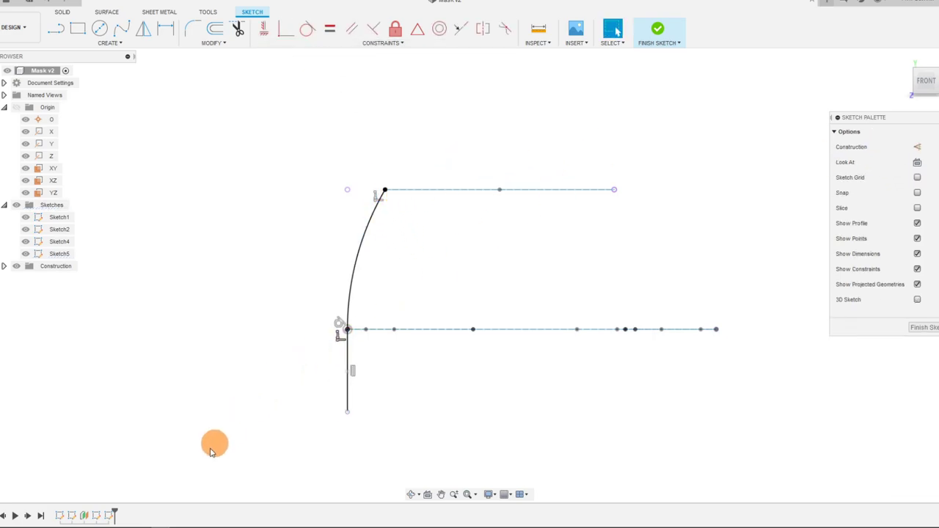
- Finish the sketch and lower the ellipse's offset plane to 1.746 in above the XZ plane
right_click(88, 518)
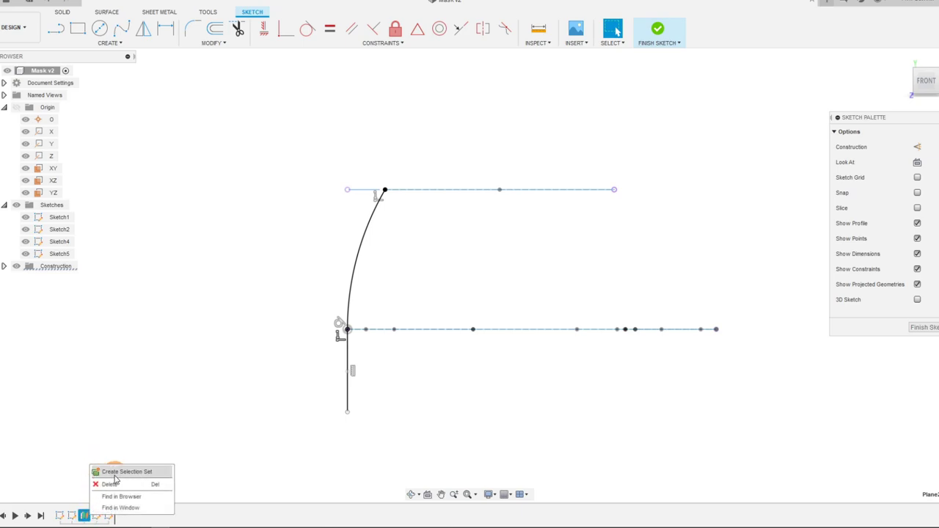
left_click(146, 409)
left_click(644, 33)
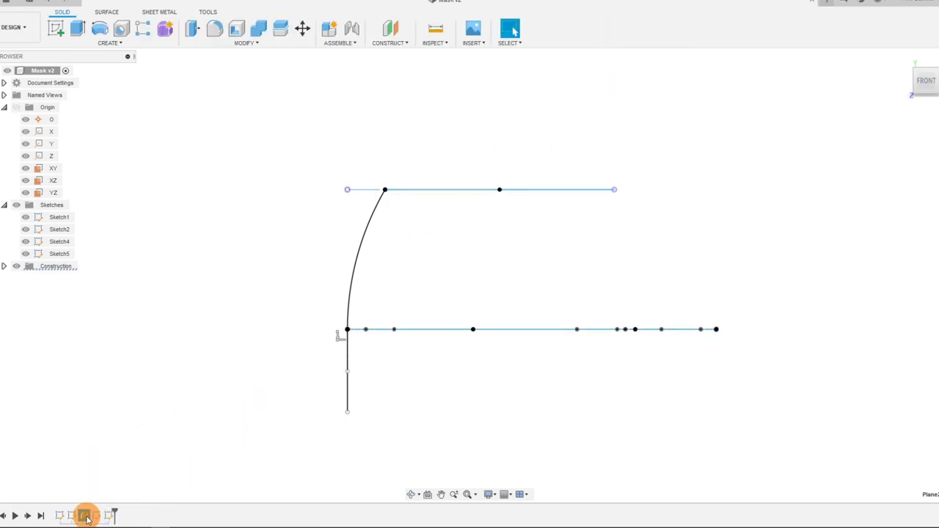
left_click(134, 425)
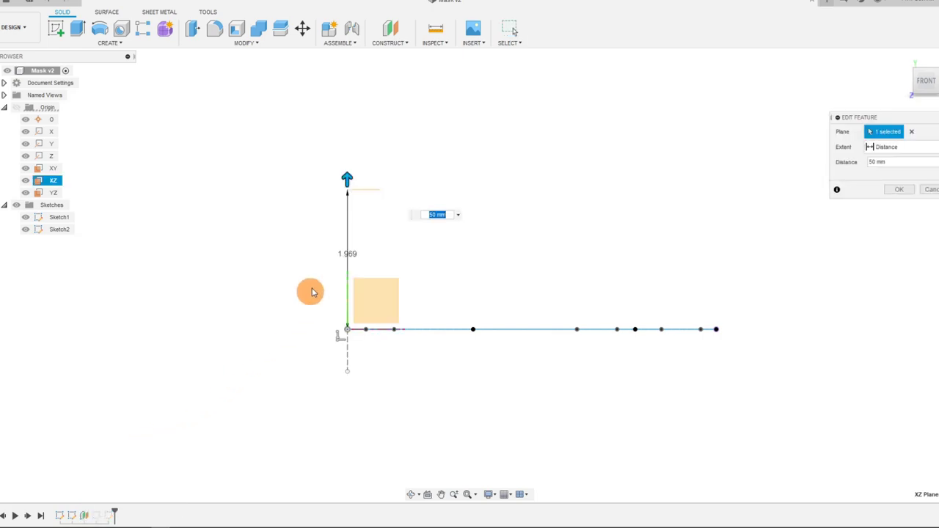
left_click_drag(348, 179, 353, 195)
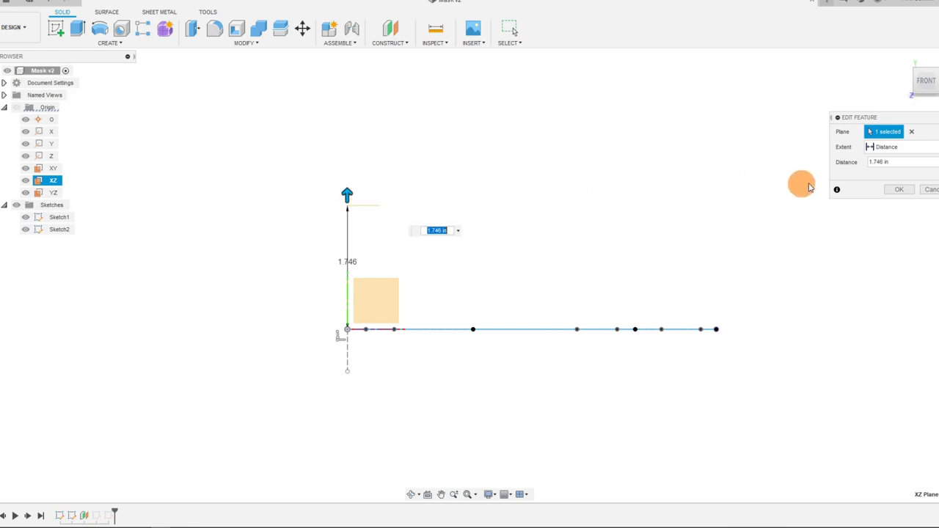
left_click(900, 191)
- Reopen the front-view sketch and convert the vertical line below the origin to construction geometry
scroll(411, 253, "up", 2)
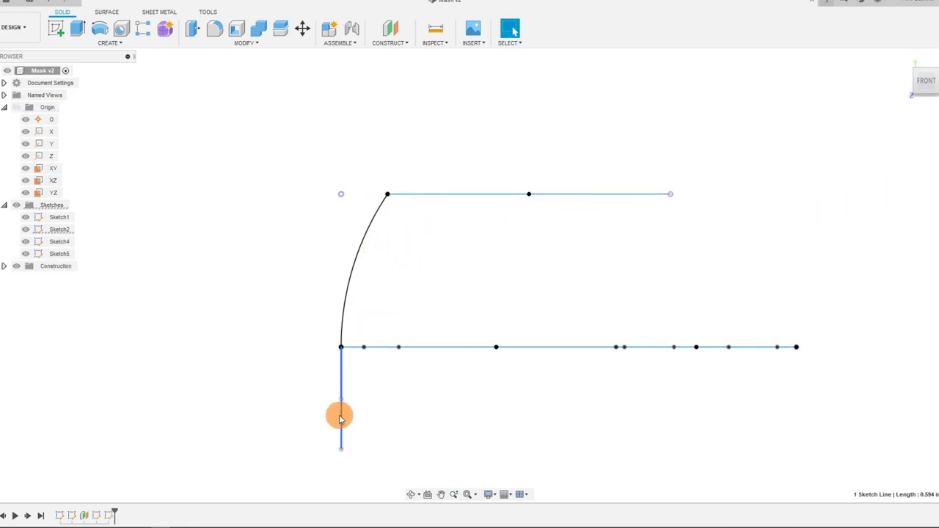
right_click(349, 282)
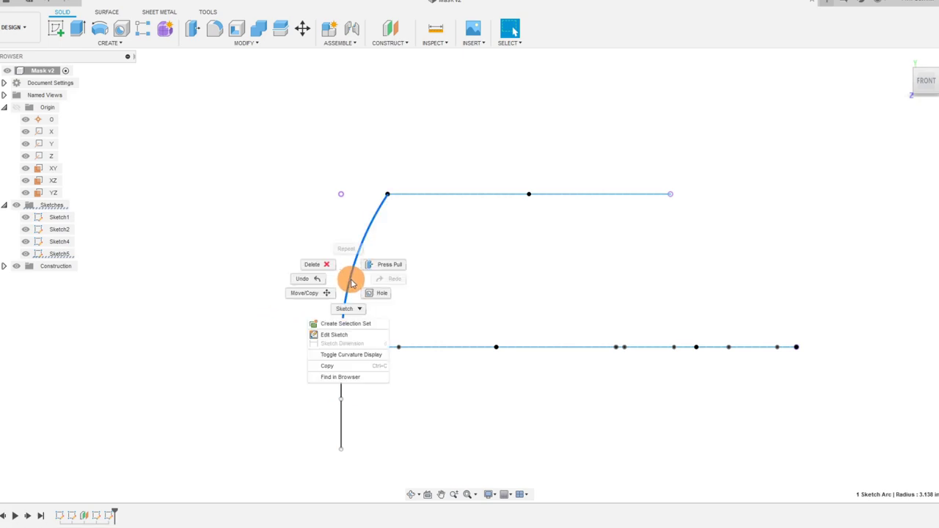
left_click(106, 517)
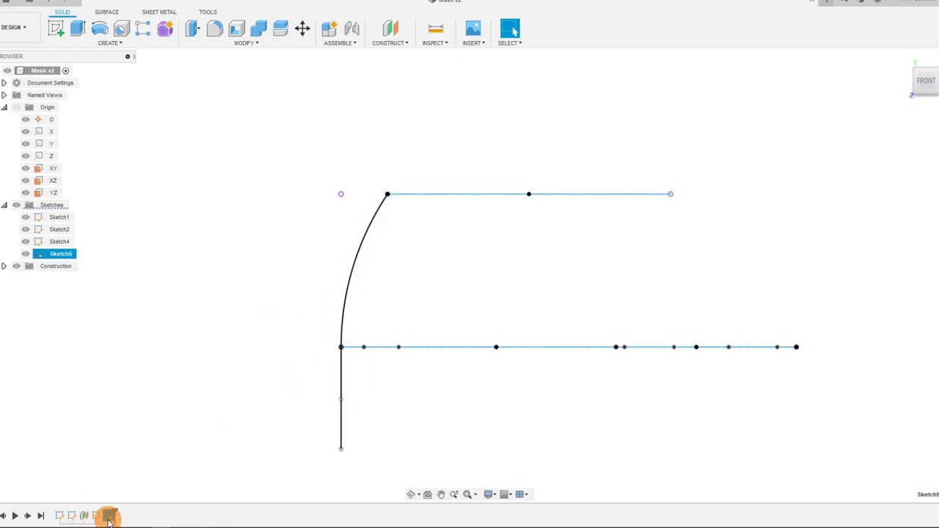
right_click(106, 518)
left_click(117, 416)
left_click(342, 294)
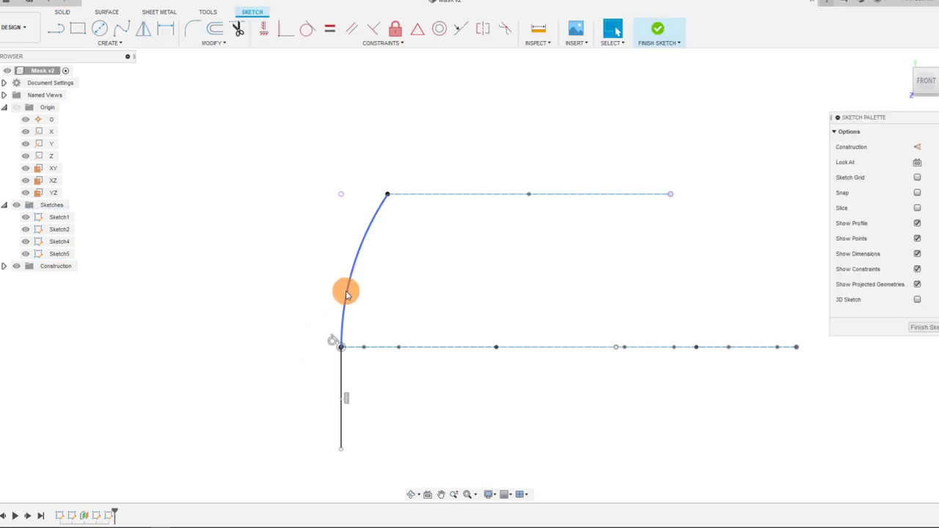
left_click(342, 380)
left_click(917, 147)
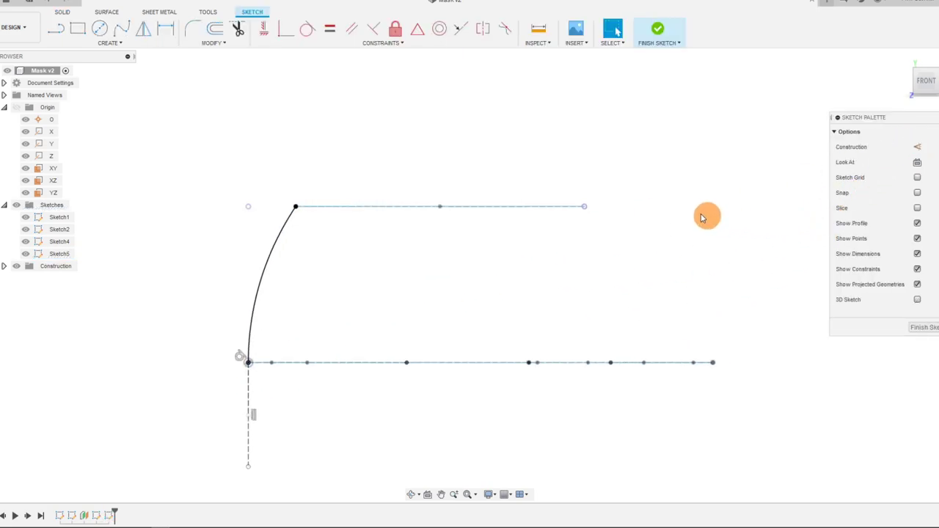
left_click(108, 42)
mouse_move(87, 85)
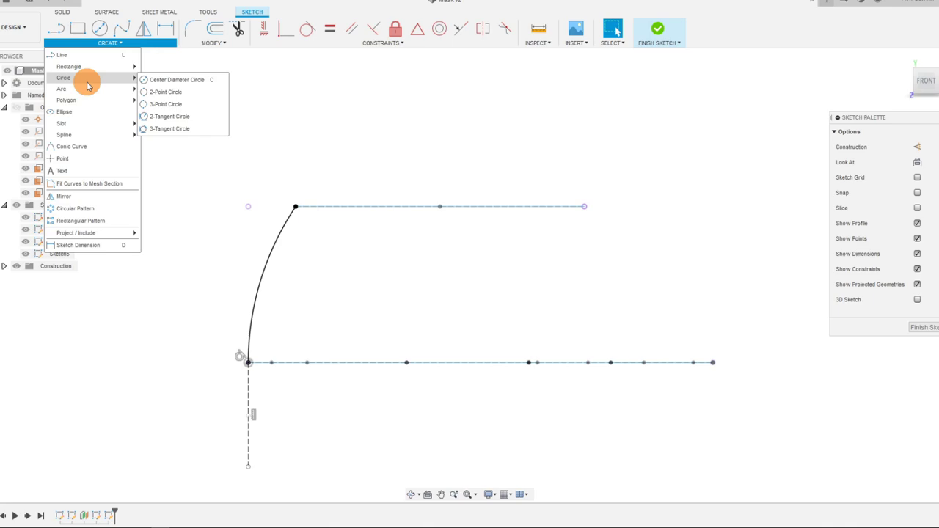
left_click(125, 32)
left_click(585, 213)
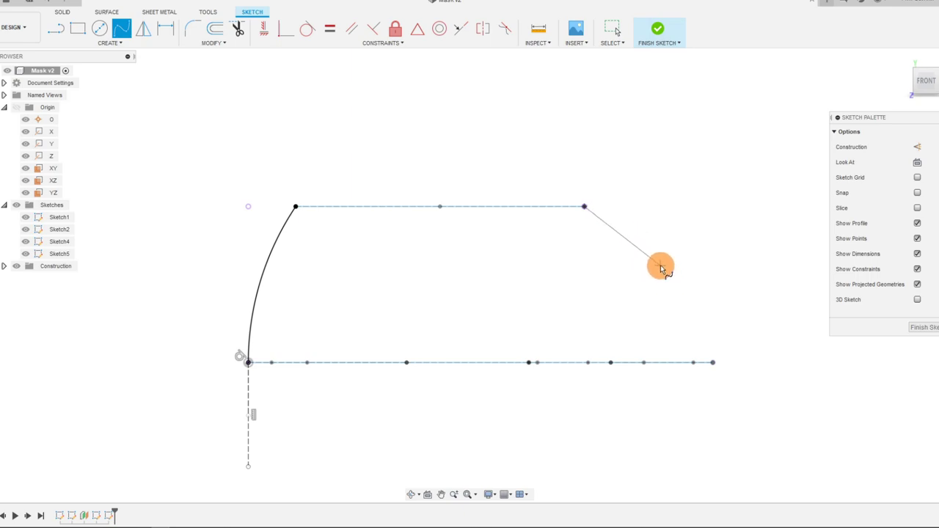
left_click(659, 269)
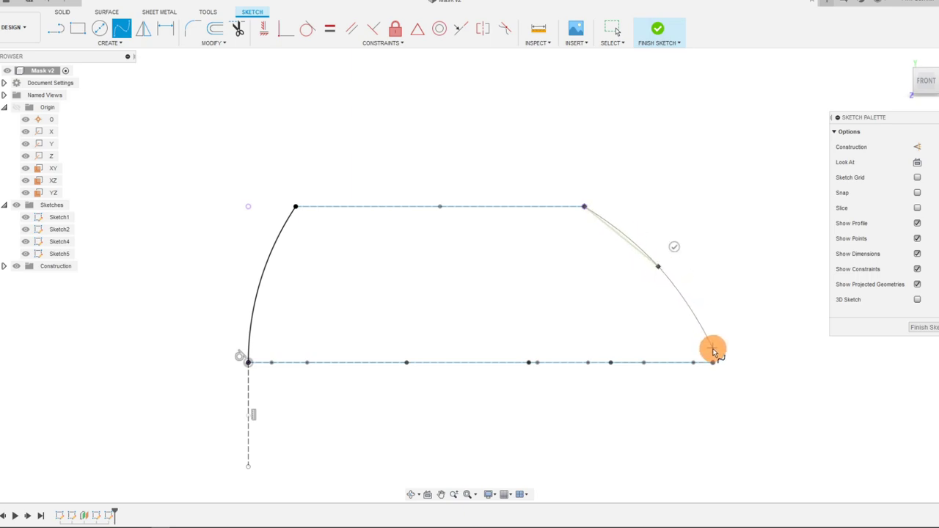
left_click(709, 328)
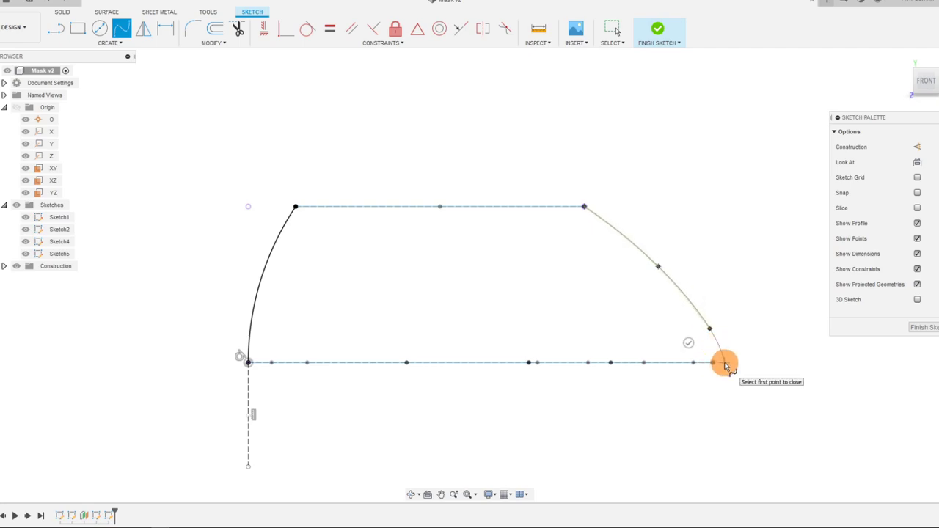
key("Escape")
- Draw a four-point fit point spline from the ellipse's far endpoint down past the far end of the base
scroll(730, 367, "up", 2)
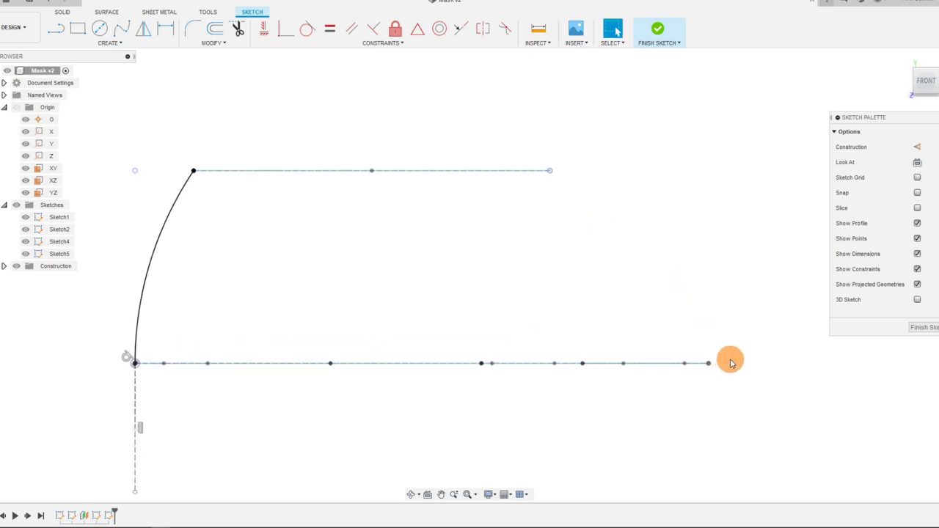
left_click(121, 29)
left_click(551, 171)
left_click(613, 246)
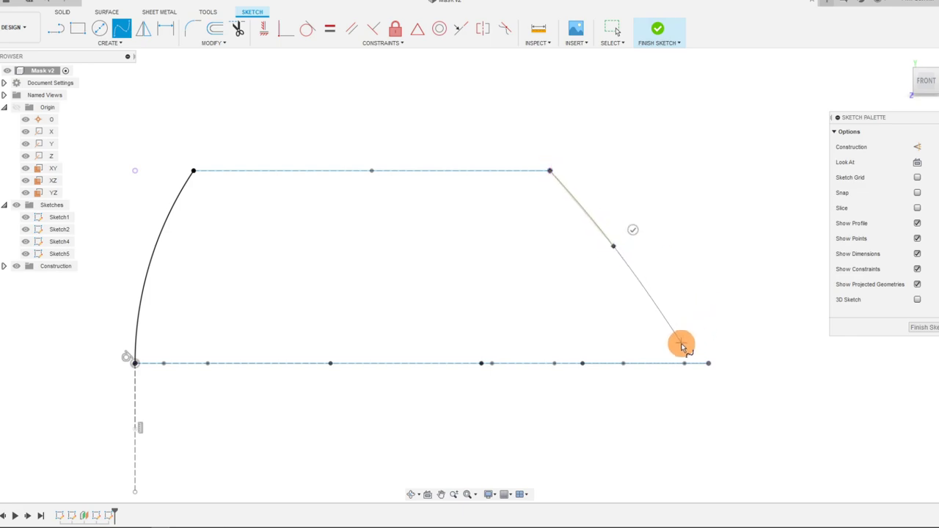
left_click(702, 385)
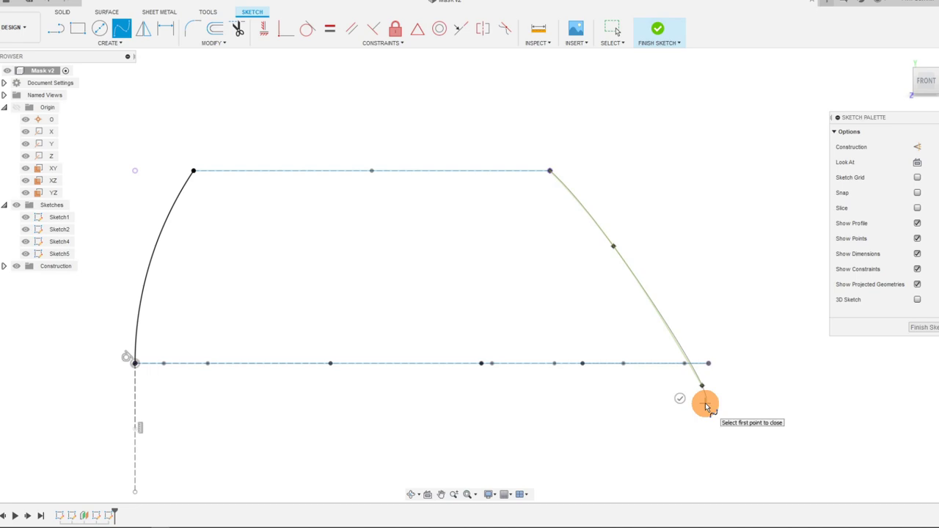
right_click(706, 407)
left_click(733, 408)
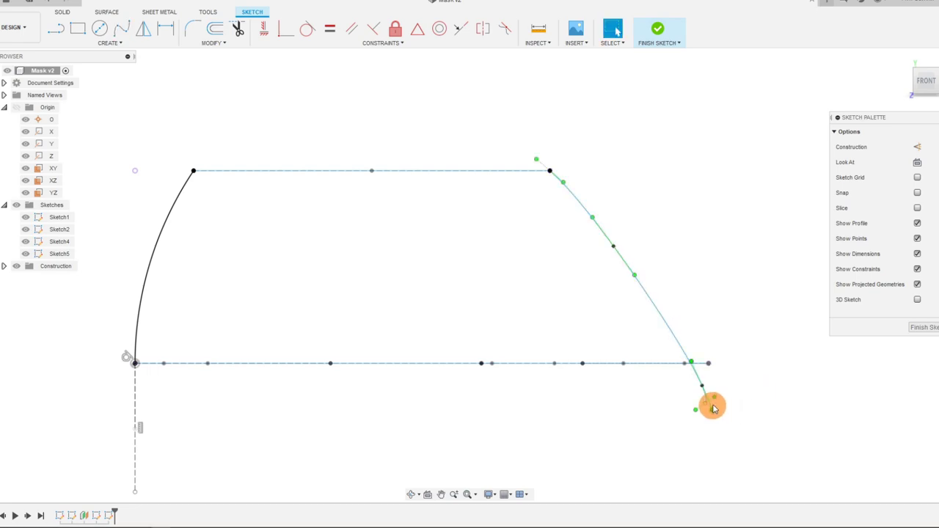
- Raise the spline's lower fit points and make its end coincident with the far end of the base
left_click_drag(703, 385, 702, 339)
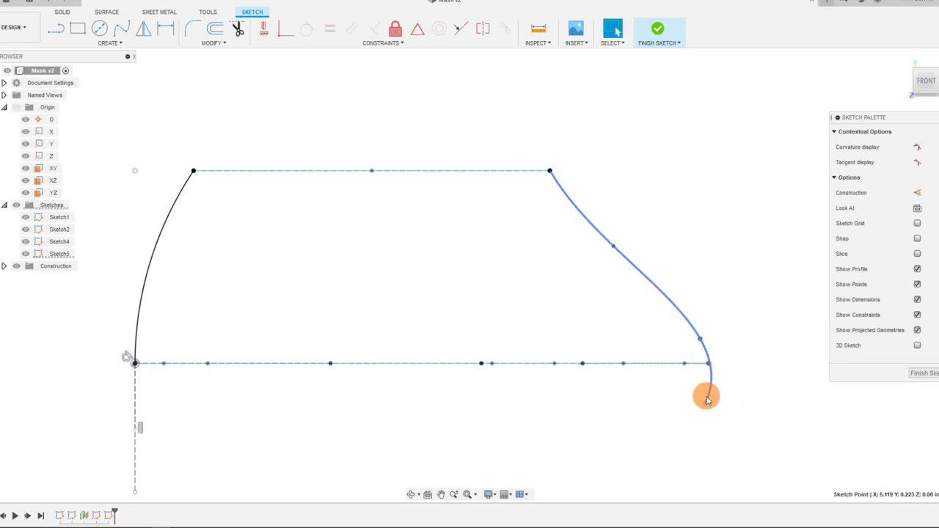
left_click_drag(708, 394, 711, 363)
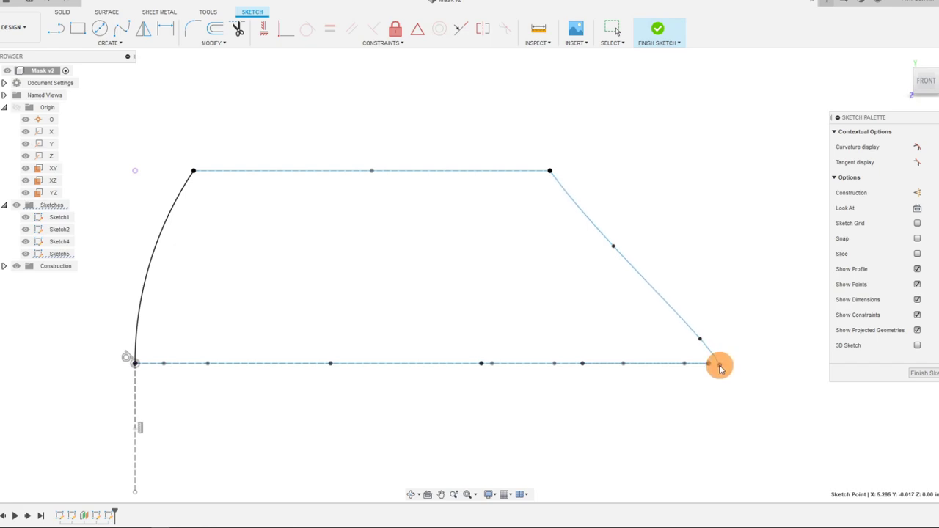
scroll(719, 369, "up", 2)
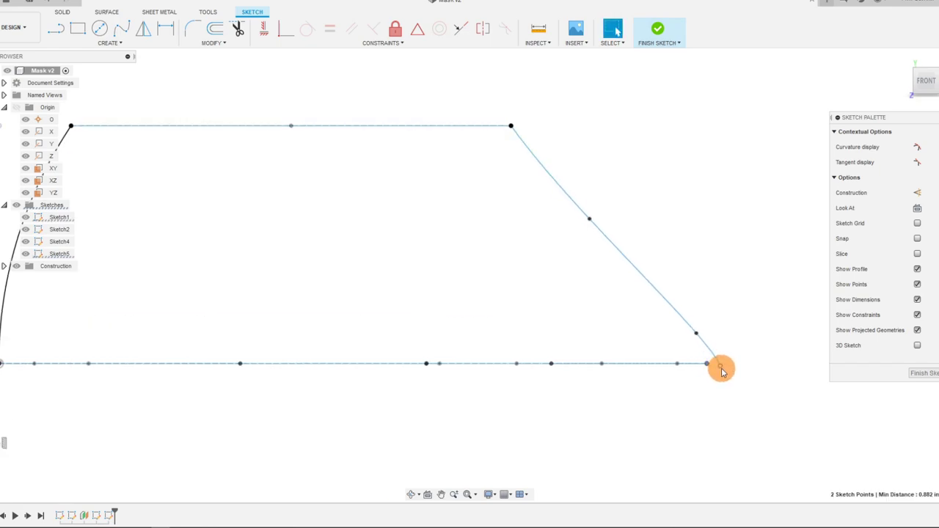
left_click(287, 32)
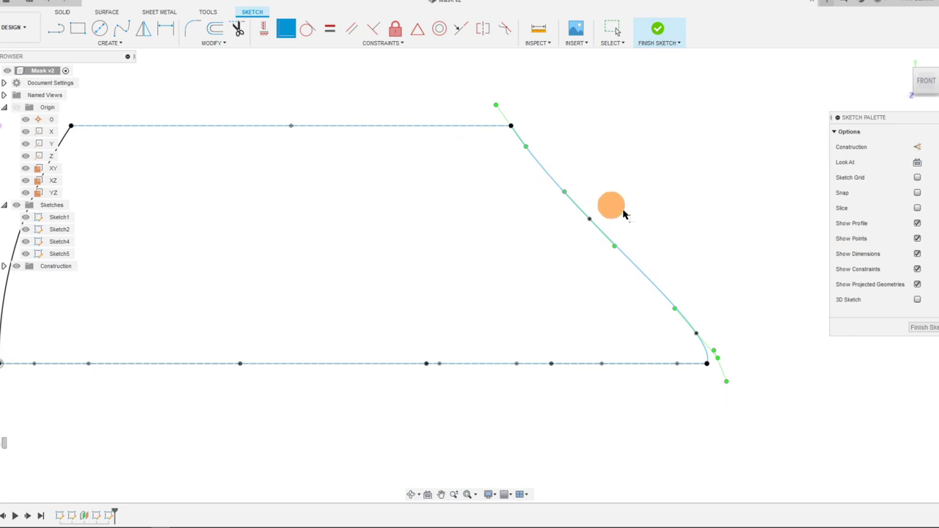
- Reshape the spline's upper part into an outward bulge that leaves the ellipse endpoint nearly horizontally
scroll(716, 323, "down", 2)
left_click(574, 186)
left_click_drag(634, 253, 587, 188)
- Draw a horizontal line between the ellipse's two projected endpoints and turn on construction mode
left_click(56, 29)
left_click(242, 179)
left_click(571, 179)
key("Escape")
left_click(520, 183)
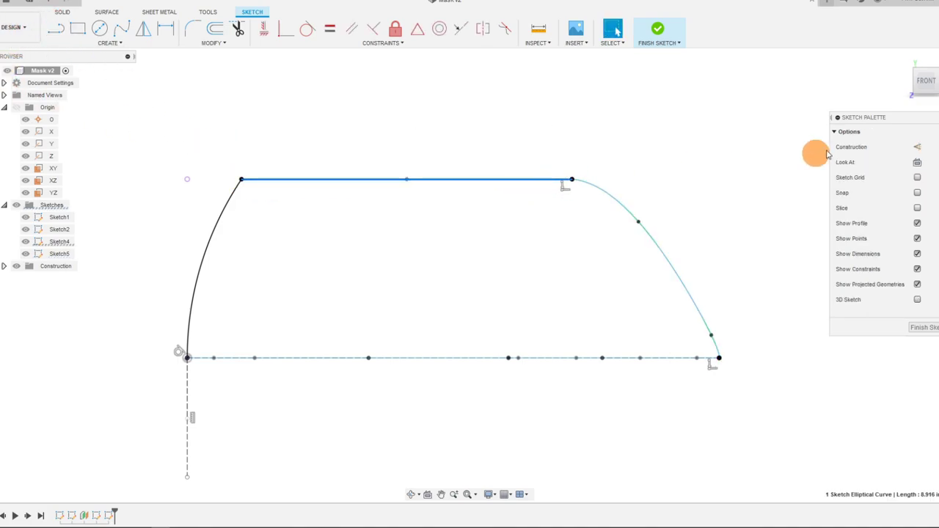
left_click(762, 167)
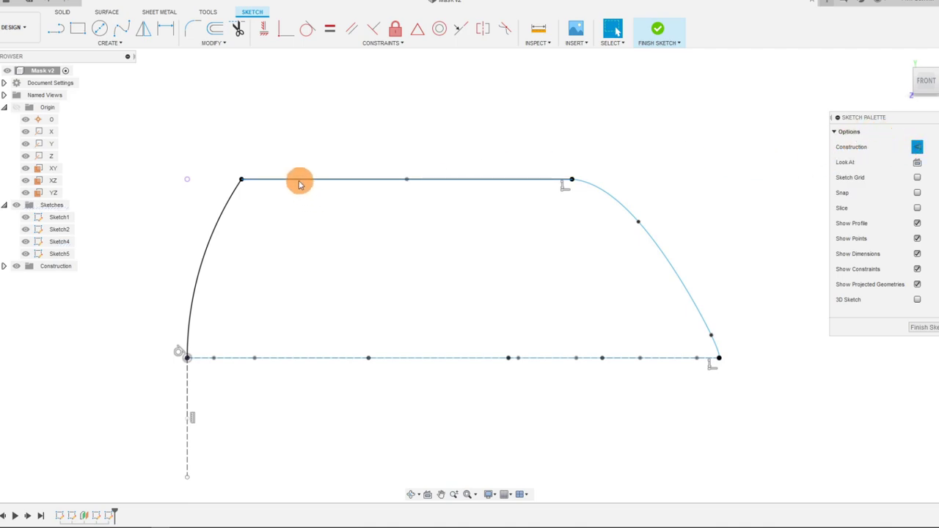
- Apply a tangent constraint between the spline and the horizontal line at the ellipse's far endpoint
left_click(587, 184)
left_click(495, 179, "shift")
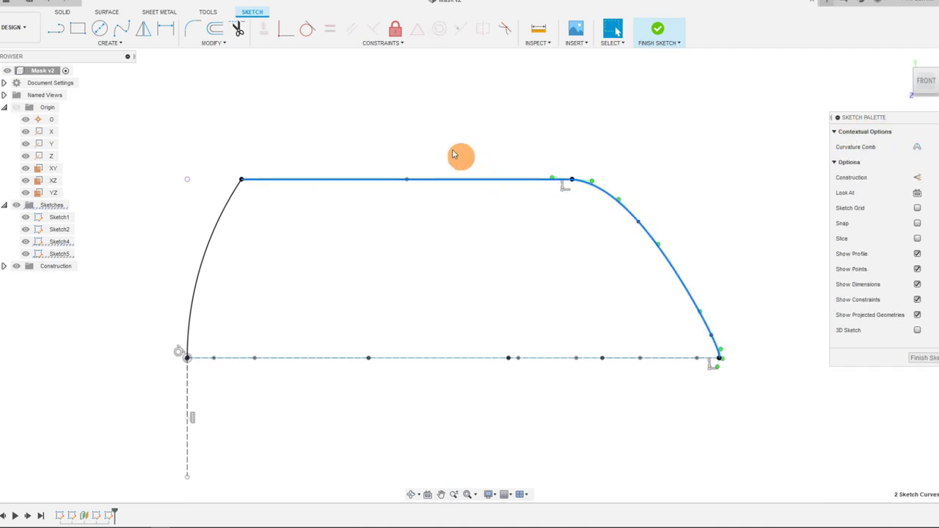
left_click(307, 33)
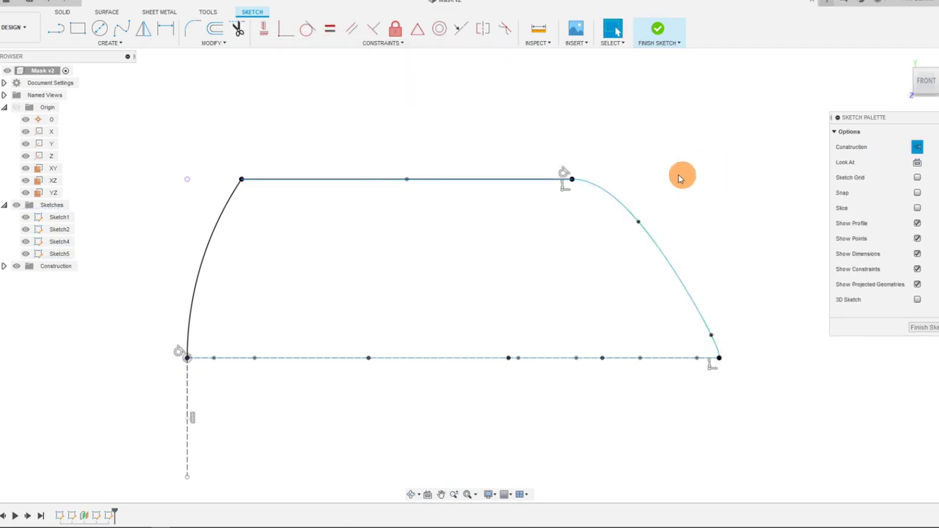
- Move the spline's two inner fit points to reshape its slope toward the base, and finish the sketch
left_click(642, 223)
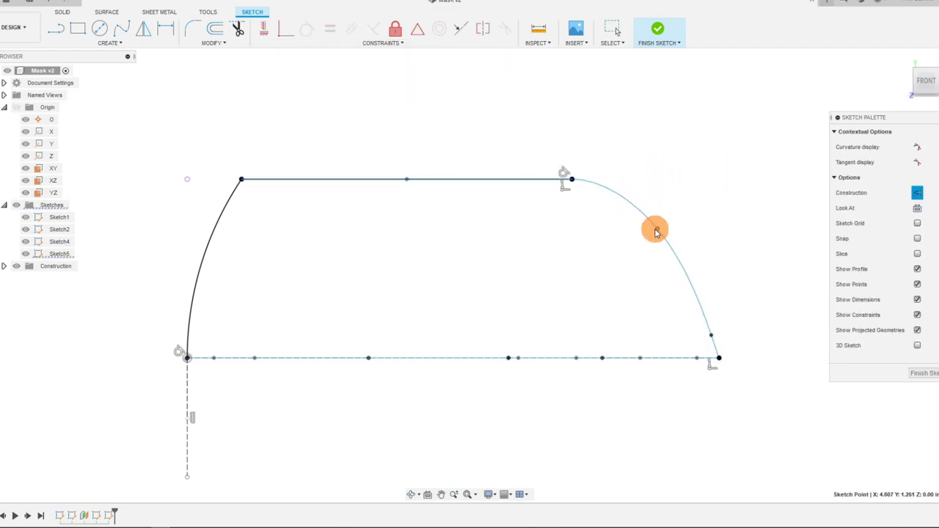
mouse_move(711, 335)
left_mouse_down()
mouse_move(691, 286)
mouse_move(729, 282)
mouse_move(700, 282)
mouse_move(701, 303)
left_mouse_up()
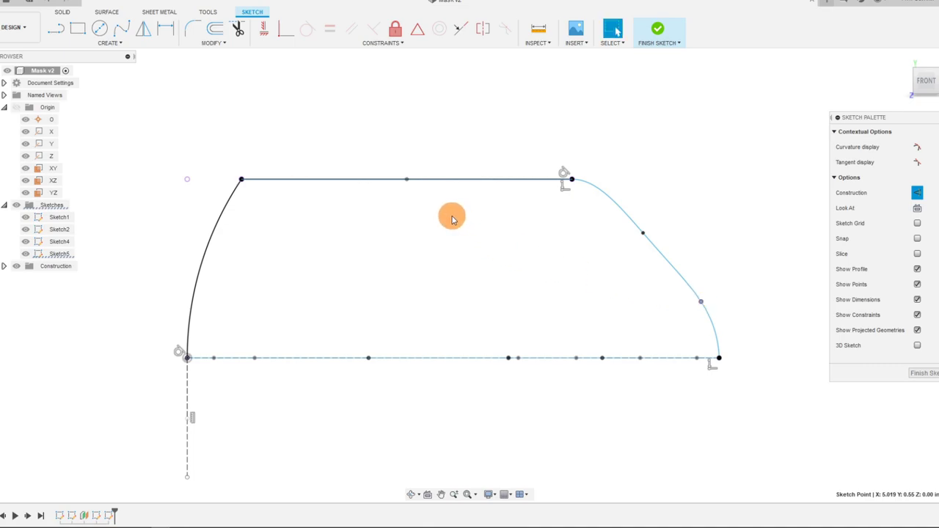
left_click(670, 46)
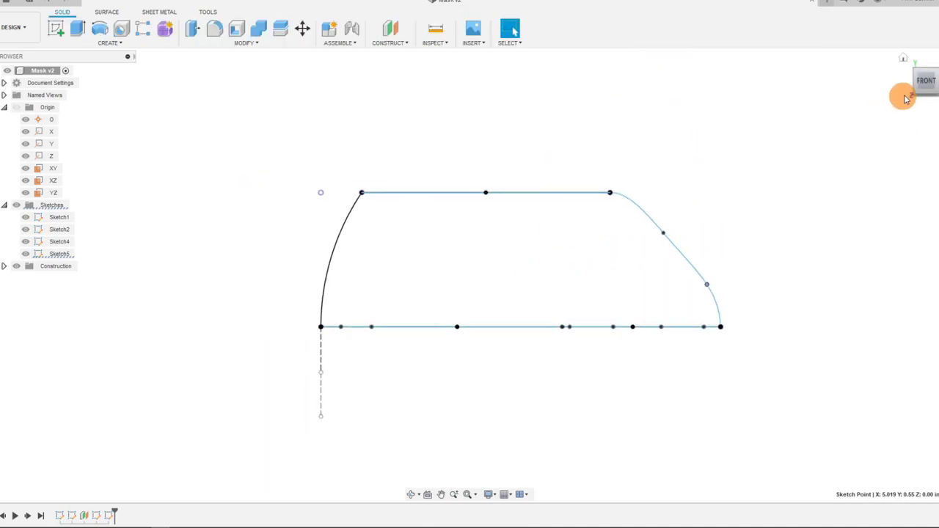
- Switch to a view between front and top and open the ellipse's sketch for editing
left_click(922, 73)
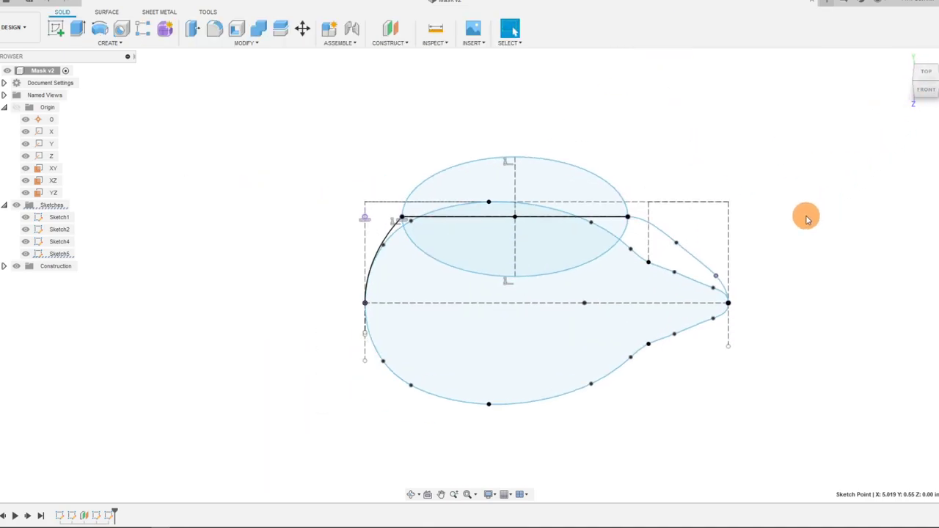
right_click(579, 262)
left_click(578, 261)
right_click(577, 260)
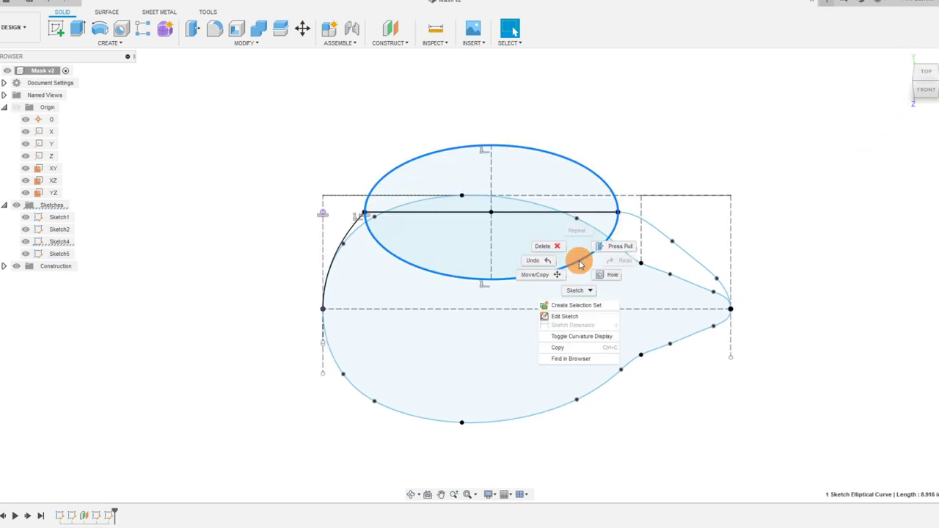
left_click(589, 316)
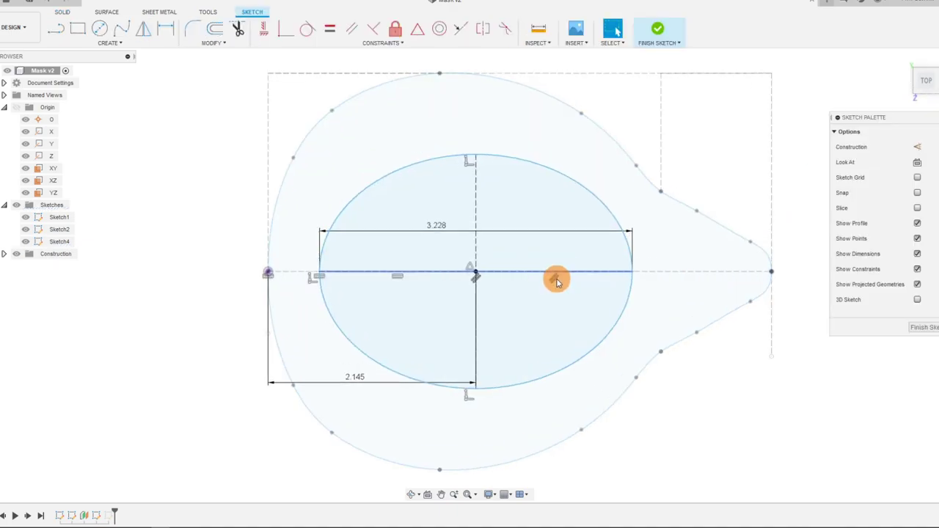
- Set the ellipse's long axis dimension to 72 mm
double_click(435, 229)
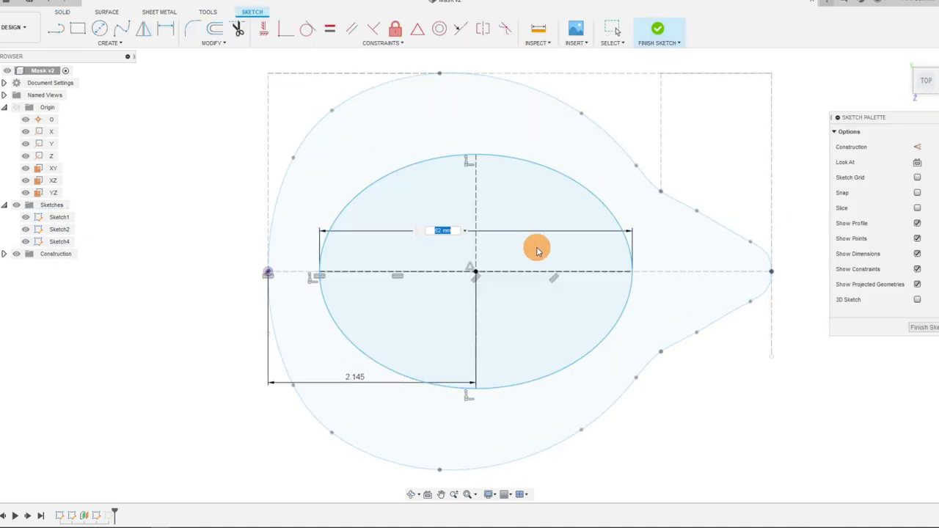
key("Escape")
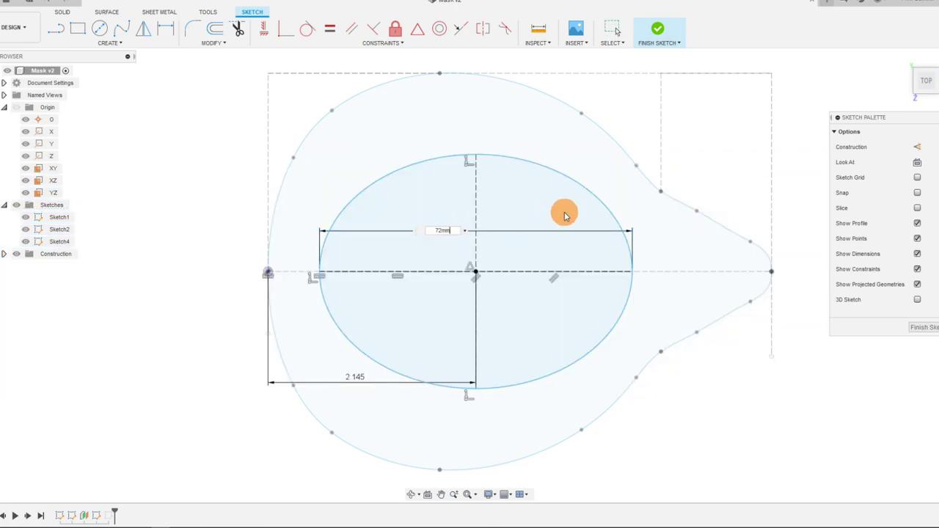
key("Return")
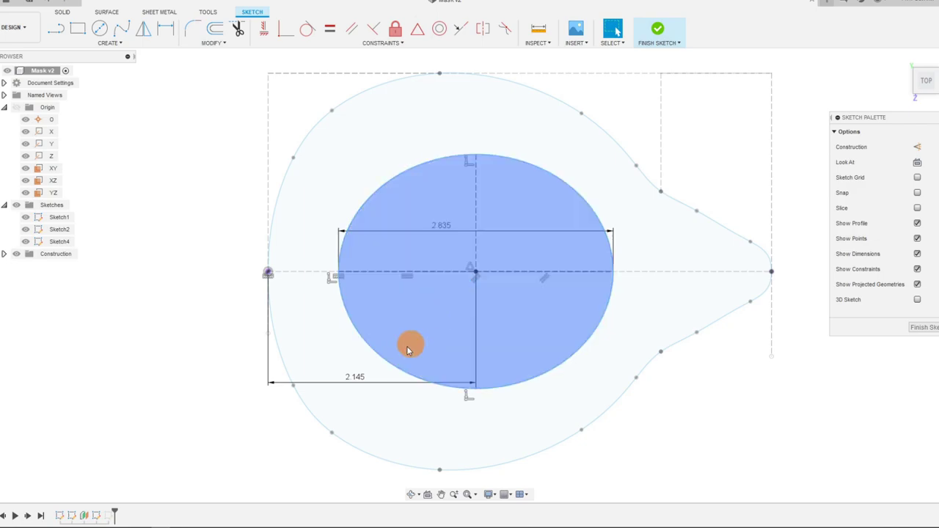
- Set the distance from the origin to the ellipse's centre to 2 in, shrink the ellipse's short axis slightly, and finish the sketch
double_click(356, 378)
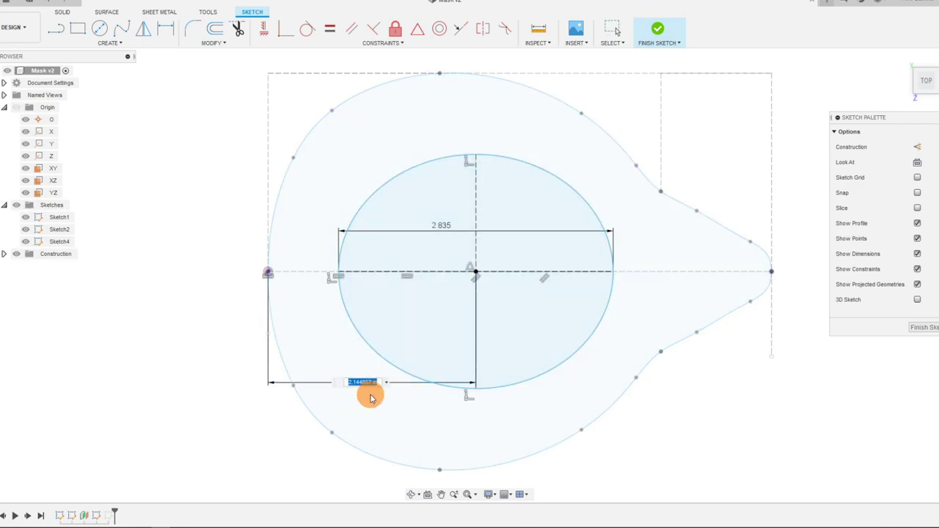
type("3")
key("Return")
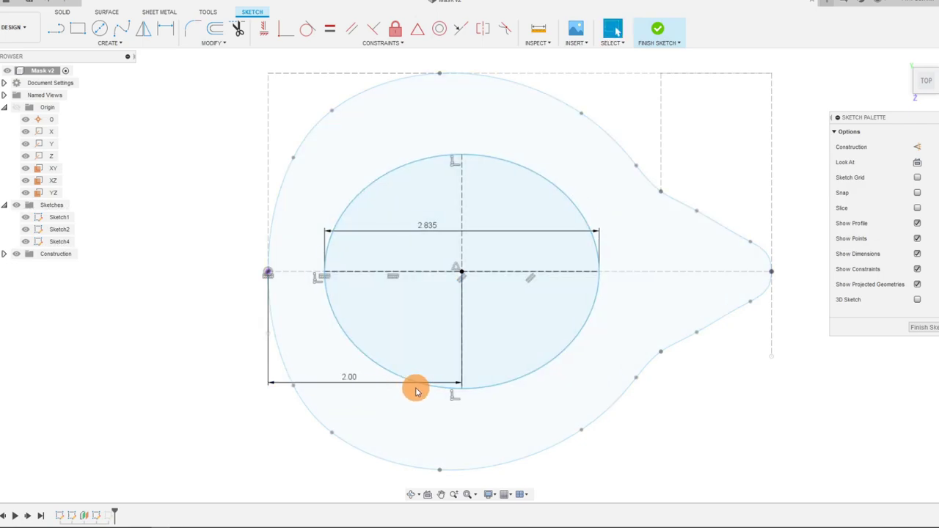
left_click_drag(524, 173, 522, 183)
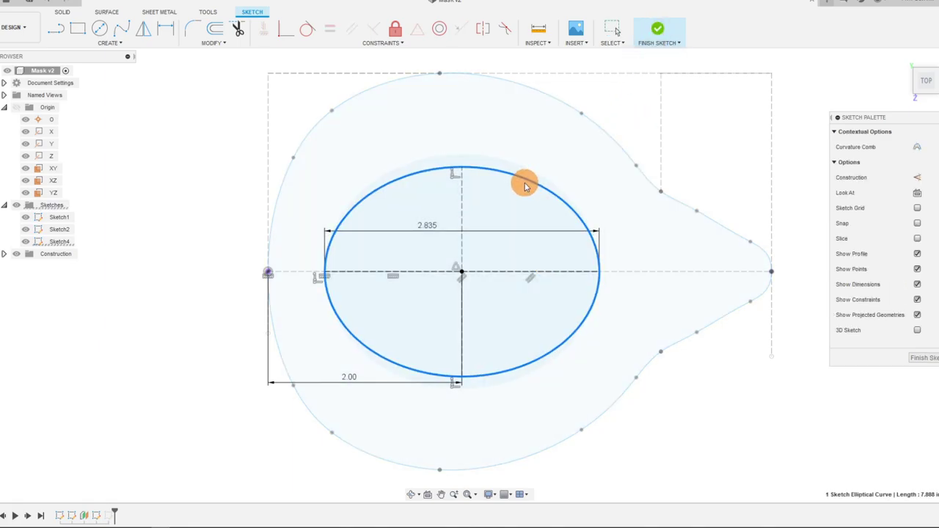
left_click(657, 31)
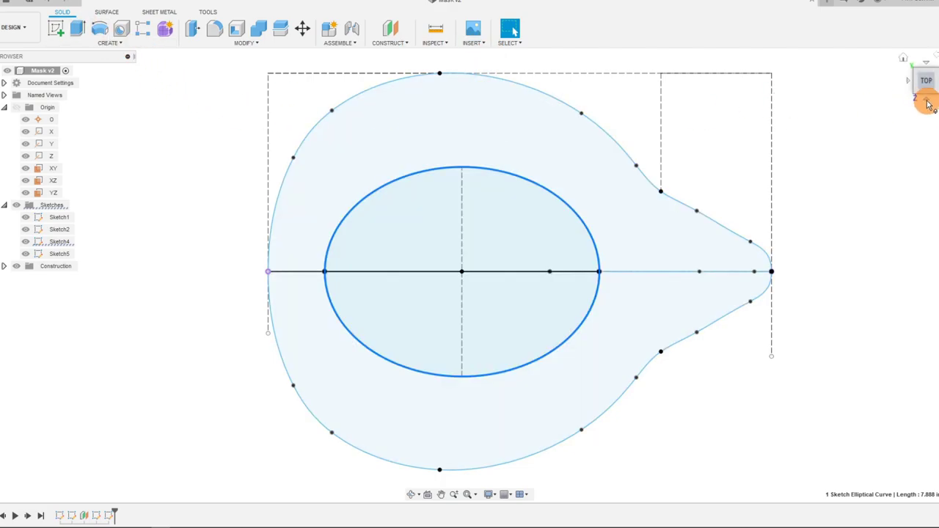
- Open the side profile sketch for editing in the front view and delete the arc between the origin and the ellipse
left_click(928, 105)
scroll(550, 241, "up", 2)
scroll(546, 258, "down", 2)
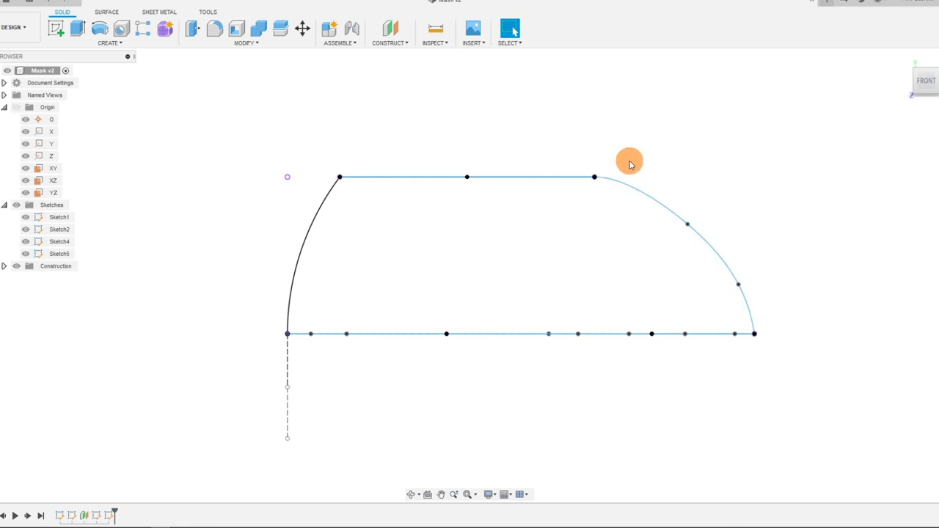
left_click(309, 233)
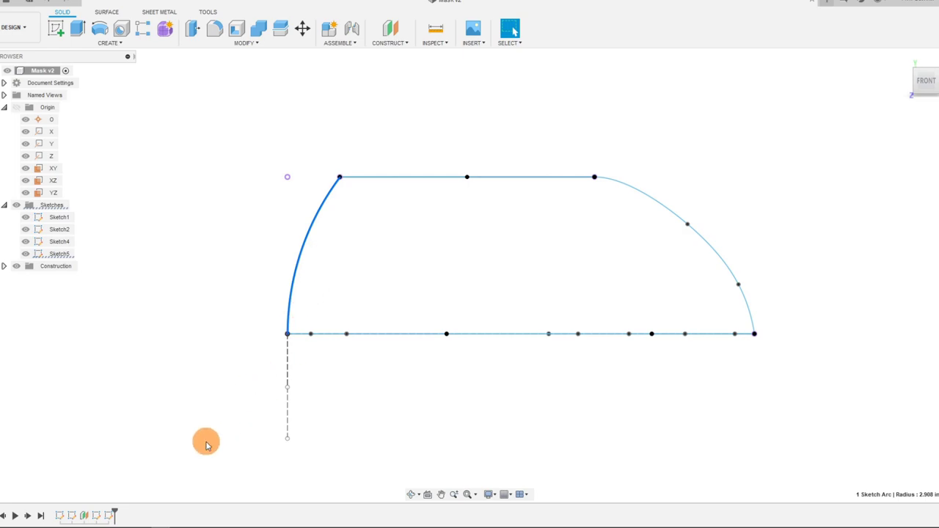
right_click(110, 513)
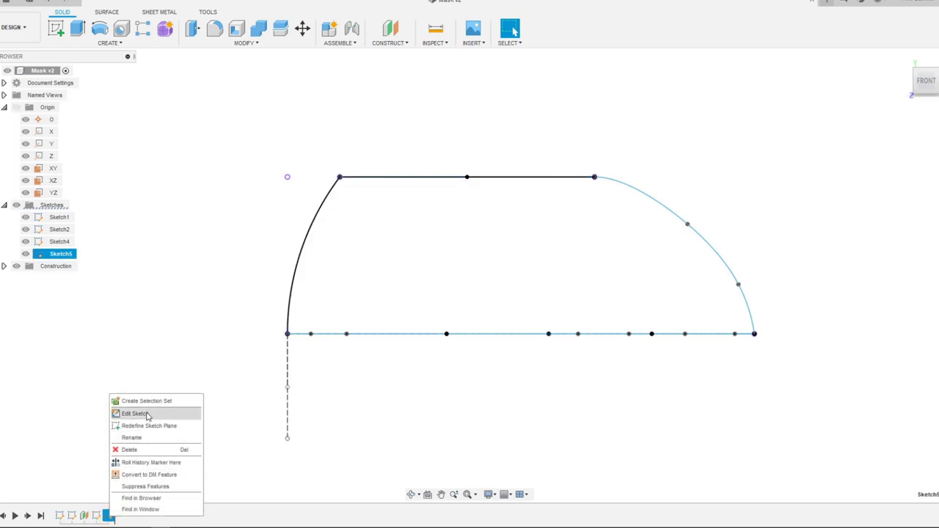
left_click(147, 413)
left_click(298, 284)
key("Delete")
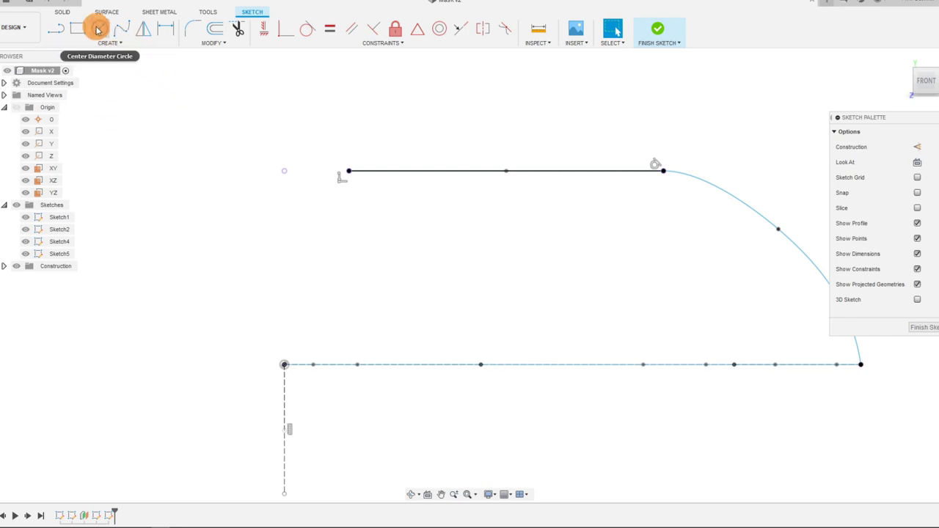
- Draw a fit point spline from the origin through two inner points to the ellipse's near endpoint
left_click(123, 28)
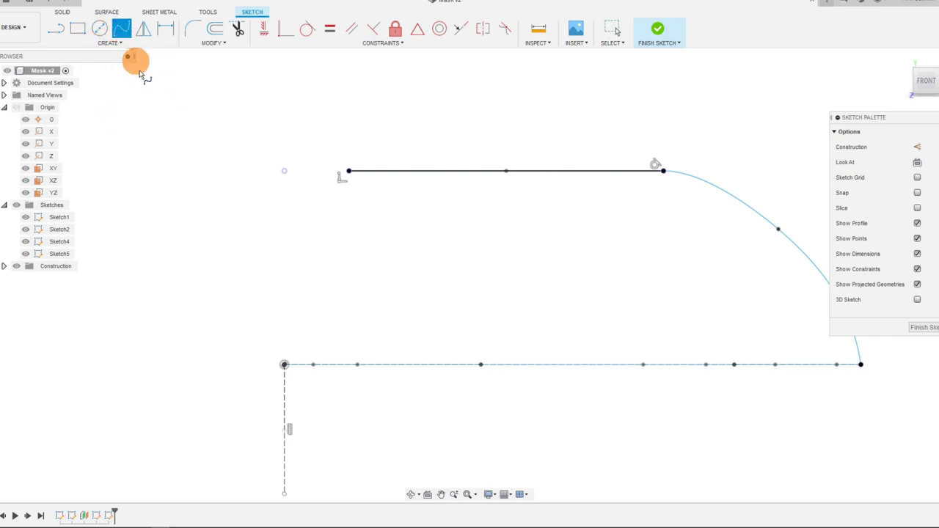
left_click(285, 365)
left_click(294, 265)
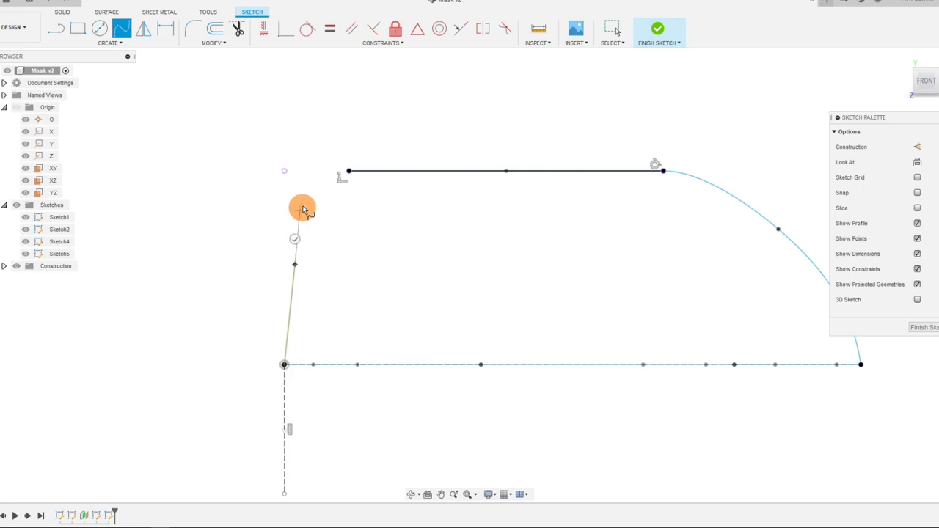
left_click(312, 198)
left_click(350, 172)
right_click(411, 231)
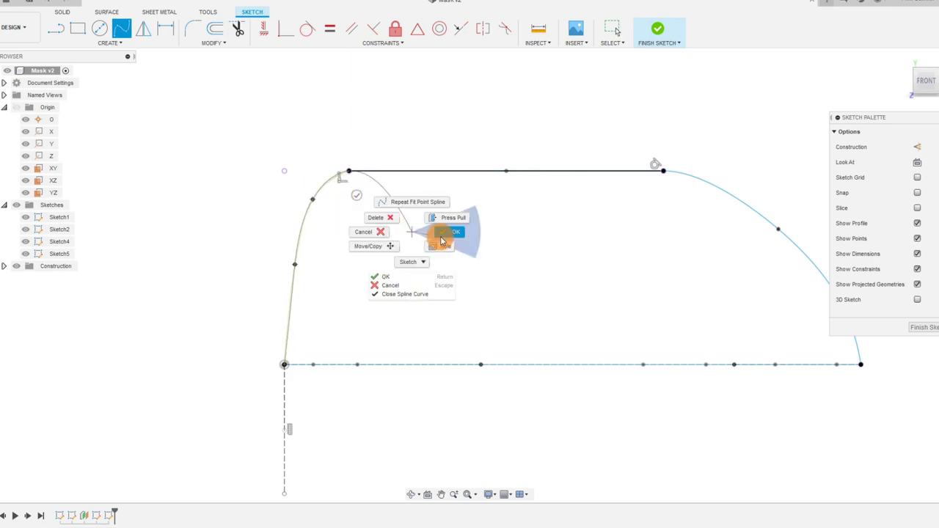
left_click(441, 241)
- Move the new spline's lower inner fit point slightly outward so the curve rises more steeply from the origin
left_click(294, 290)
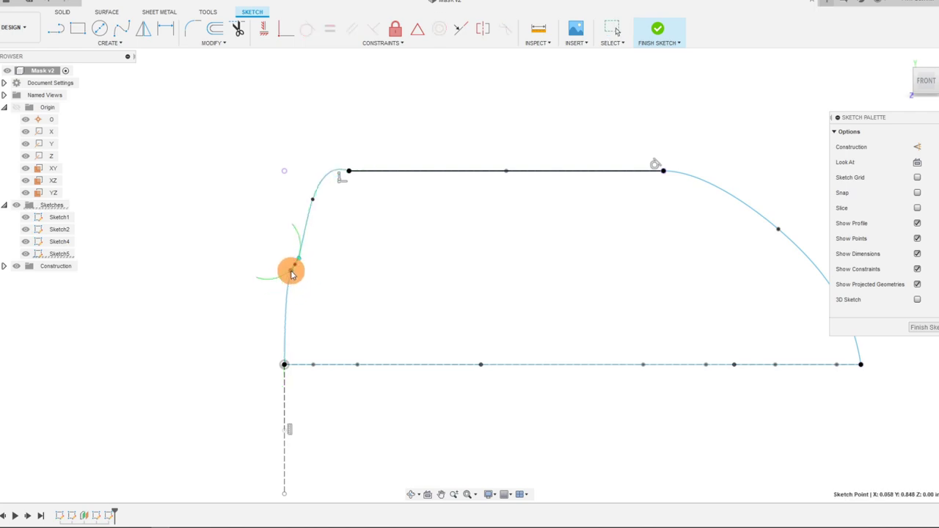
left_click(330, 279)
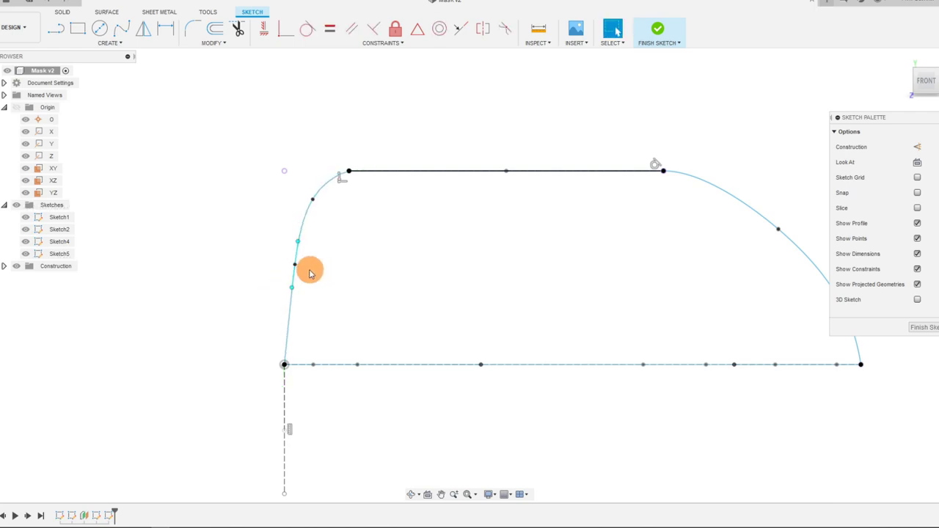
mouse_move(297, 267)
left_mouse_down()
mouse_move(283, 256)
mouse_move(325, 188)
left_mouse_up()
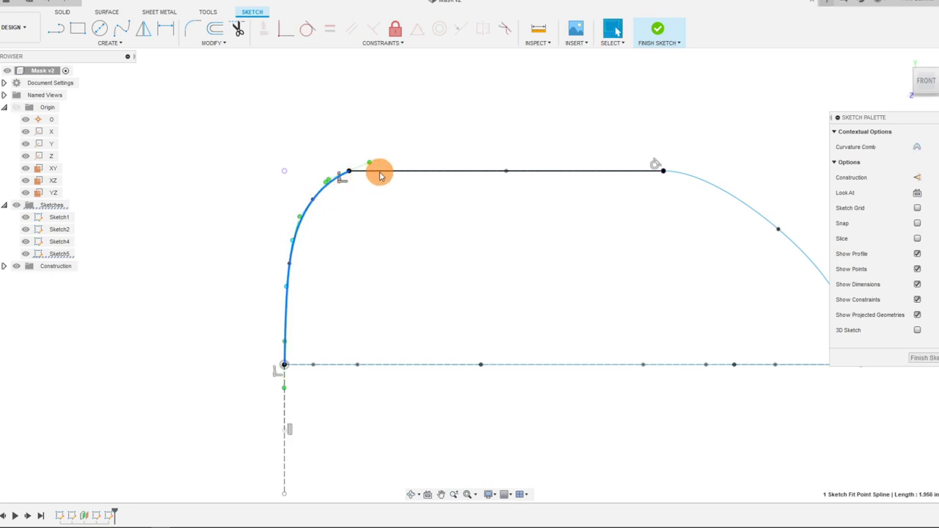
left_click(435, 132)
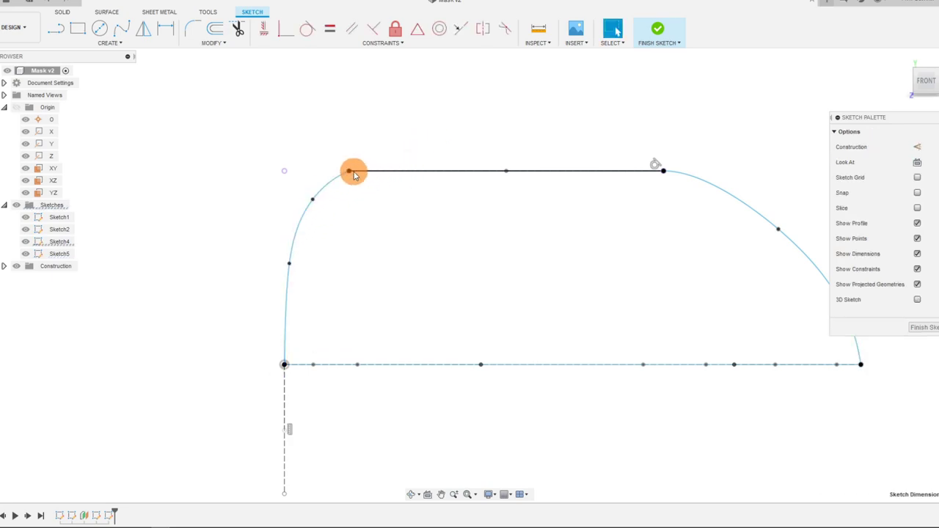
scroll(223, 217, "down", 2)
scroll(466, 231, "up", 2)
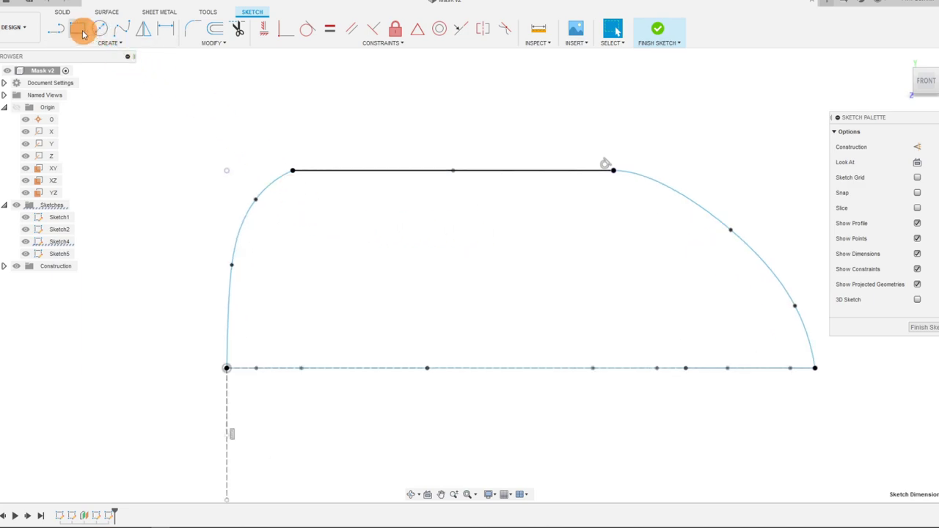
- Draw a short horizontal line along the ellipse's edge, starting at the new spline's upper endpoint
left_click(56, 28)
left_click(293, 170)
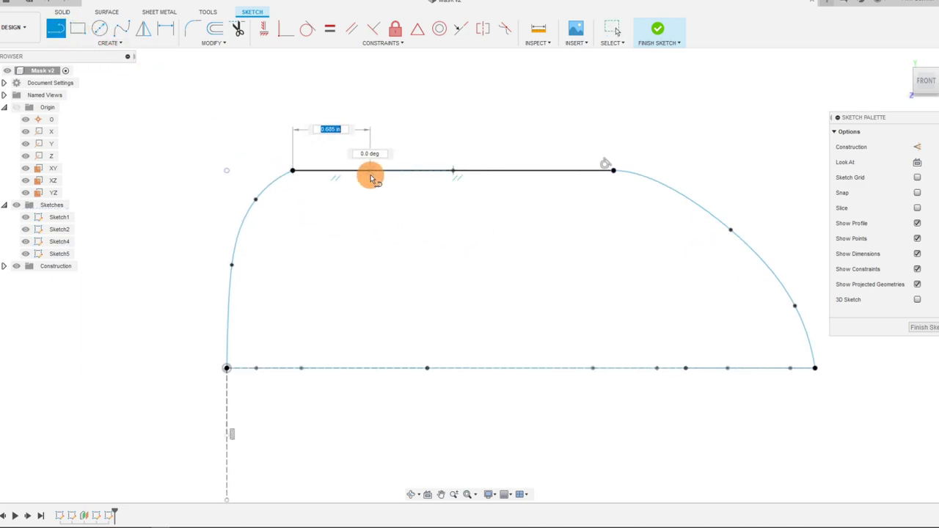
left_click(356, 173)
key("Escape")
- Apply a tangent constraint between the new spline and the ellipse's edge line at the spline's upper endpoint
left_click(271, 183)
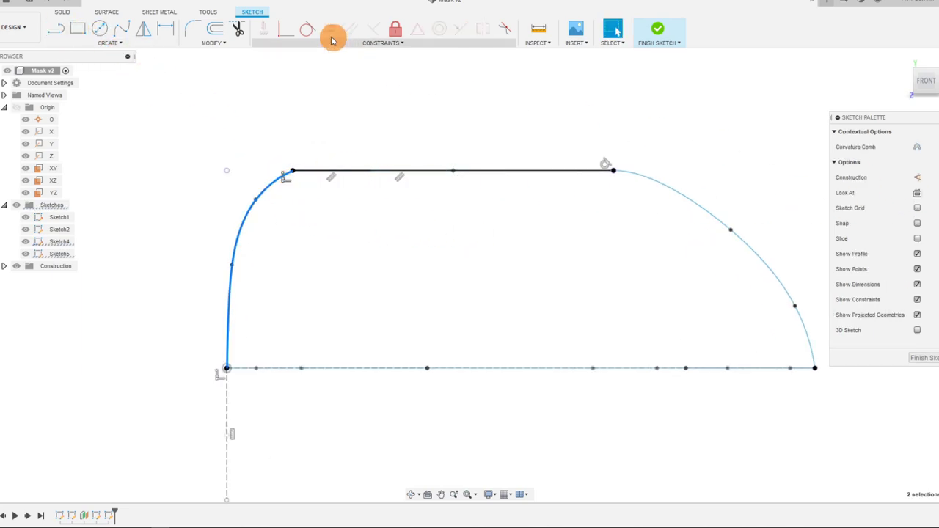
left_click(313, 33)
left_click(272, 183)
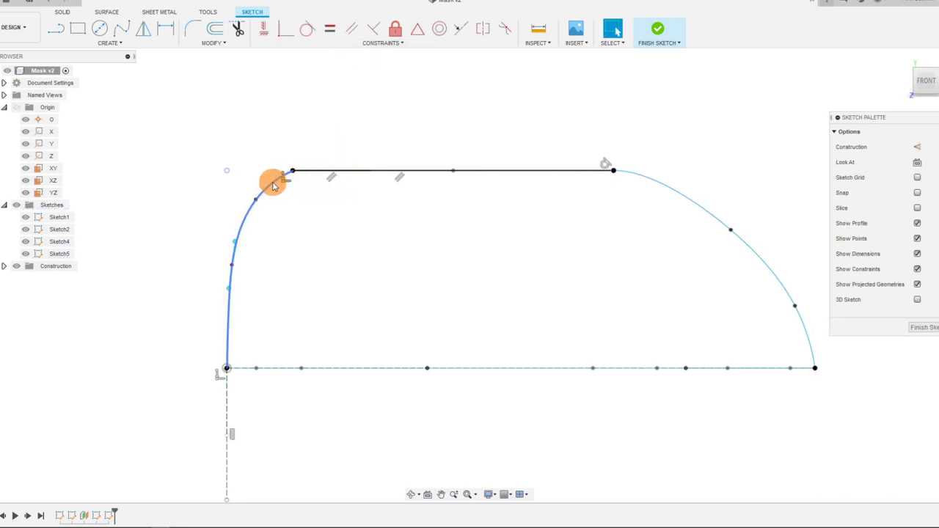
left_click(576, 171)
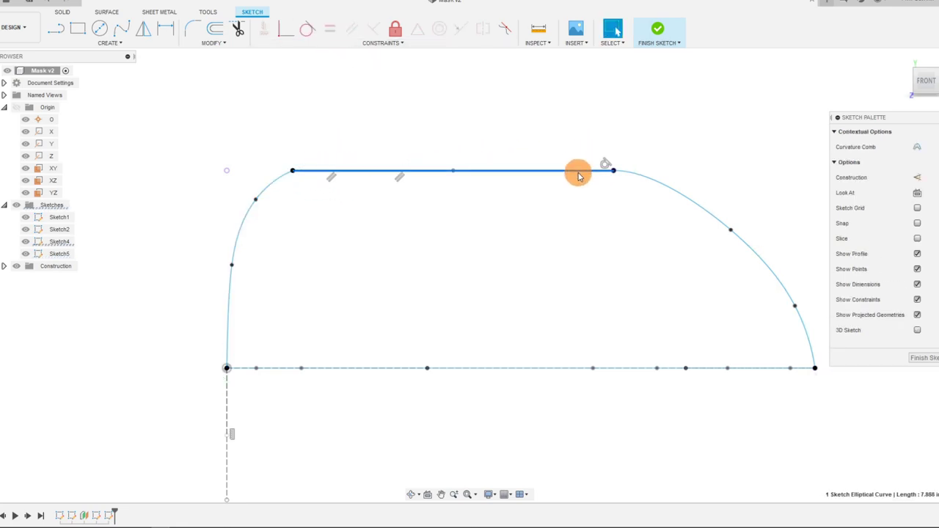
left_click(273, 187)
left_click(306, 29)
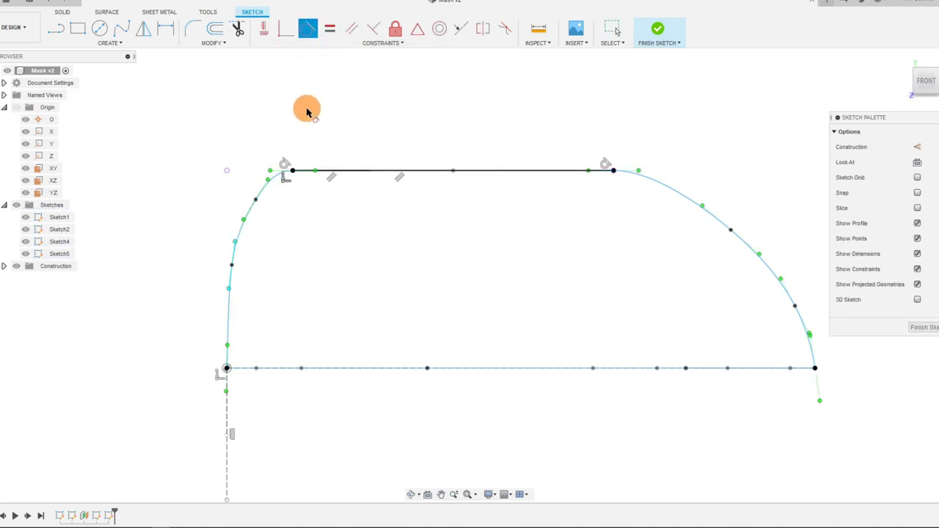
- Adjust the new spline's upper inner fit point slightly to smooth the curve, and finish the sketch
left_click(250, 197)
left_click(644, 81)
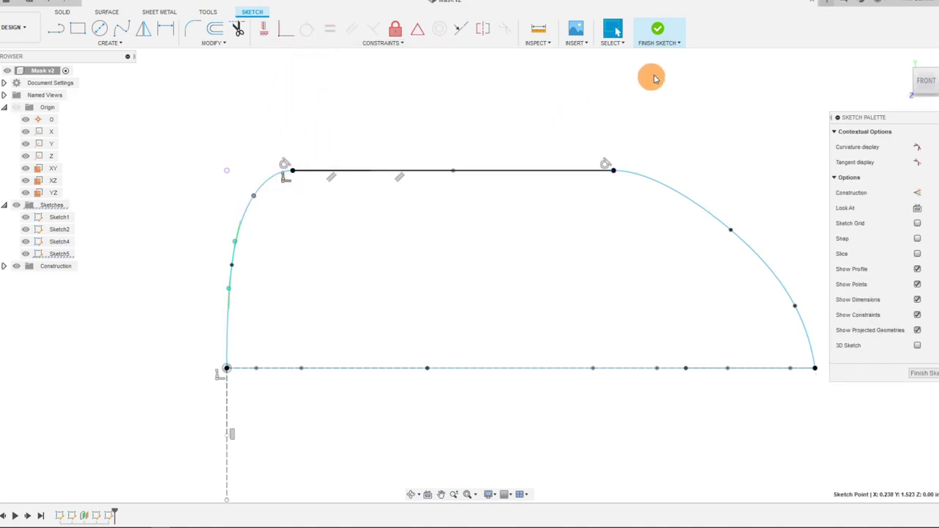
left_click(657, 28)
mouse_move(650, 266)
middle_mouse_down("shift")
mouse_move(535, 257)
mouse_move(832, 272)
mouse_move(799, 272)
middle_mouse_up("shift")
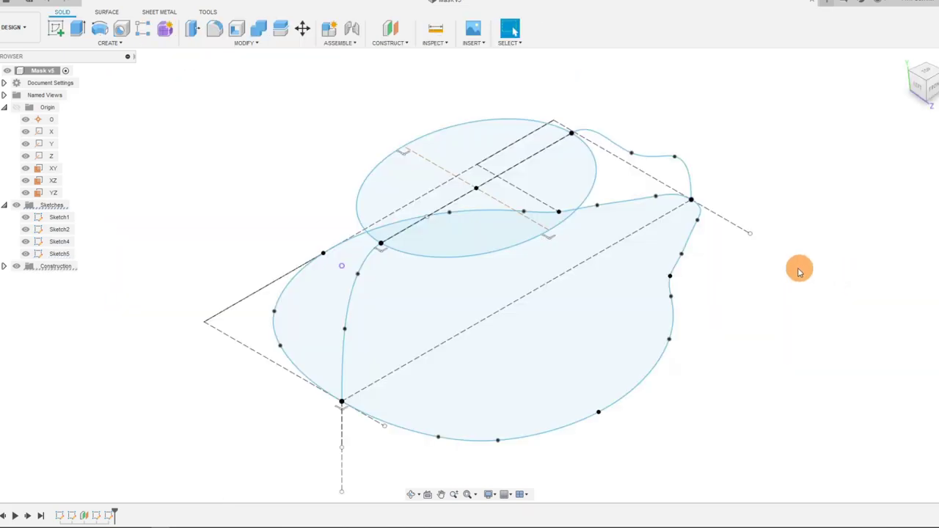
- Create an offset plane from the YZ origin plane with its extent set to the ellipse's centre point
left_click(63, 193)
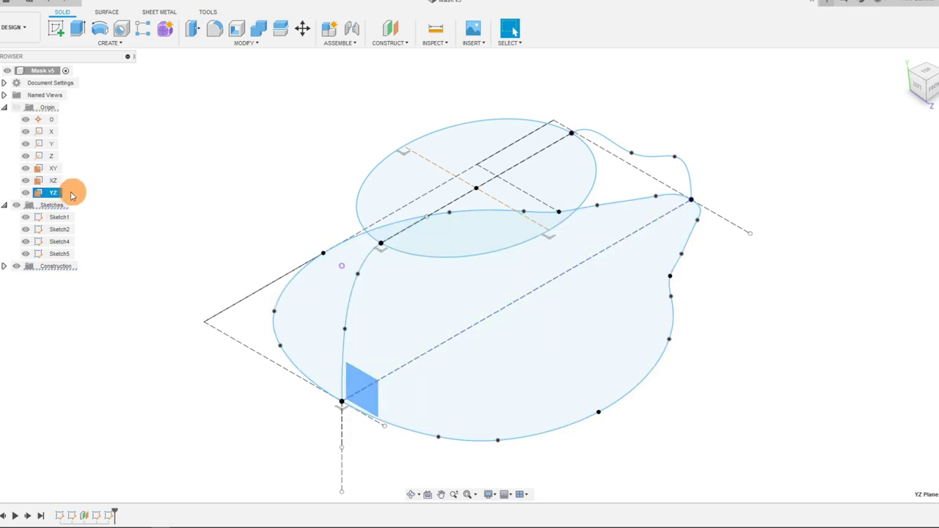
left_click(934, 89)
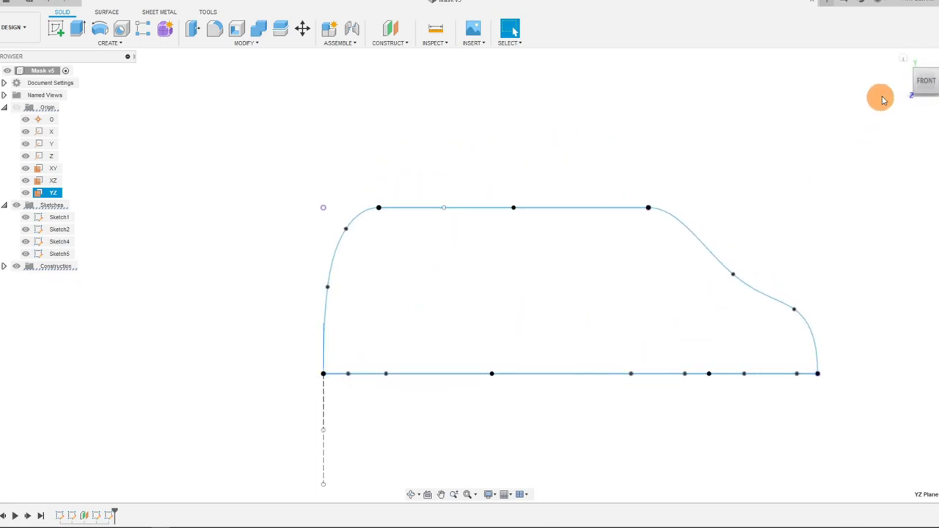
left_click(915, 71)
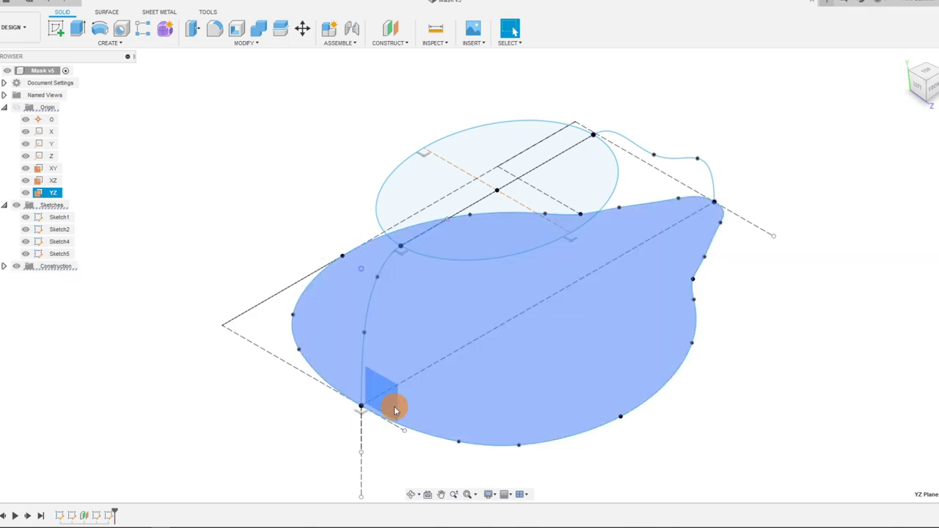
left_click(394, 42)
left_click(400, 56)
left_click(408, 334)
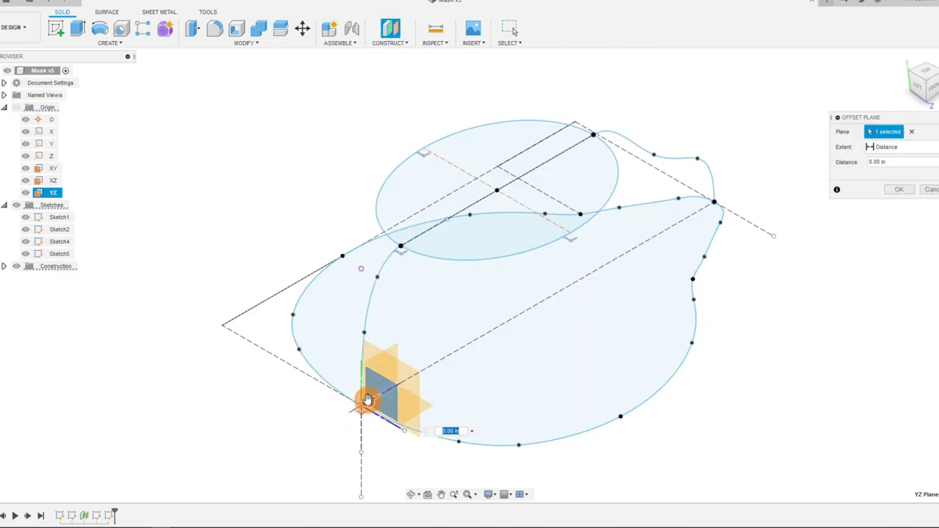
left_click(884, 147)
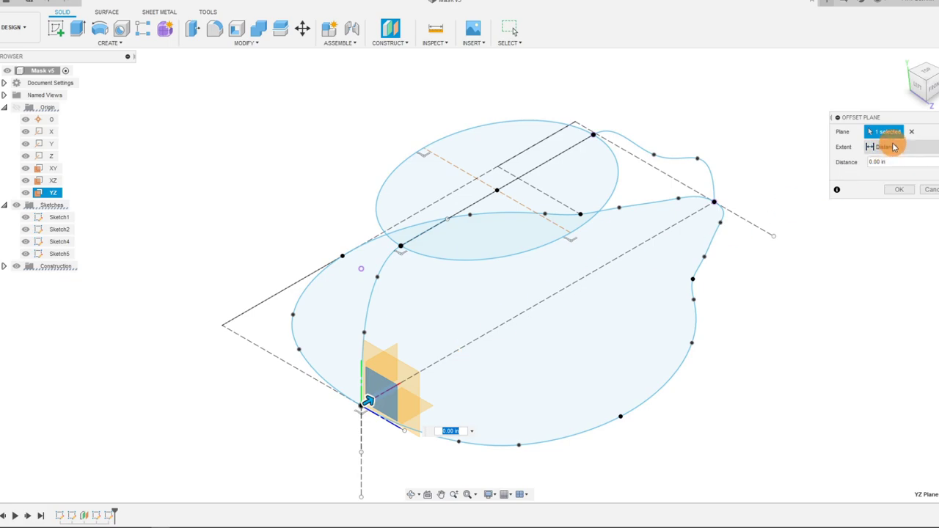
left_click(897, 177)
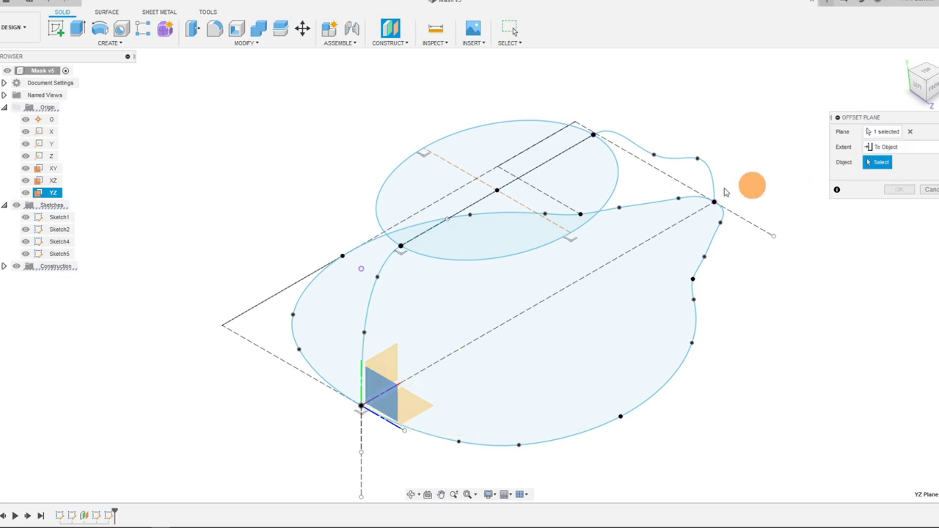
left_click(497, 192)
left_click(572, 314)
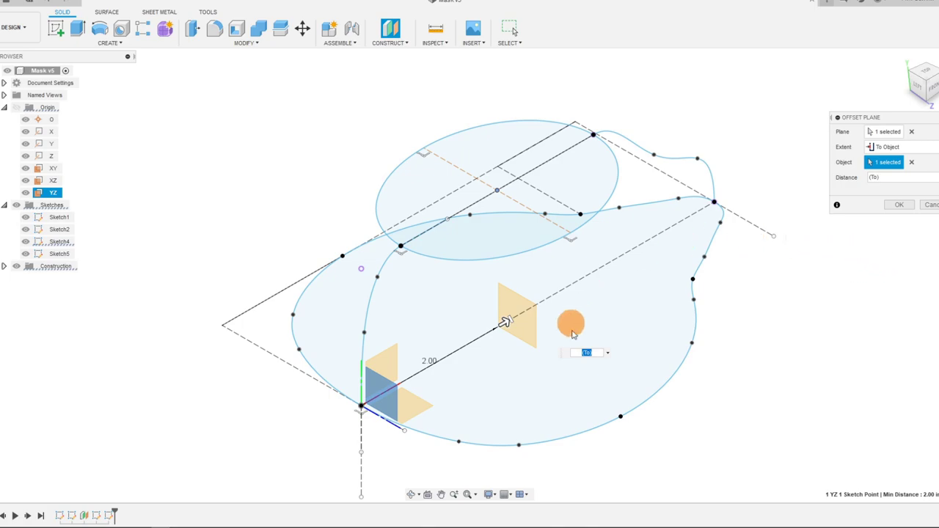
left_click(895, 207)
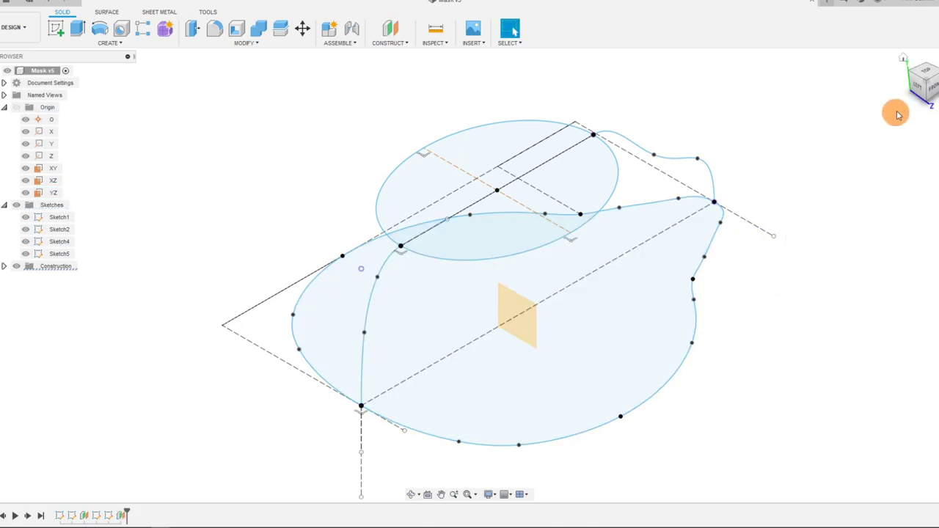
- Start a sketch on the new offset plane and project the offset ellipse into it
left_click(916, 89)
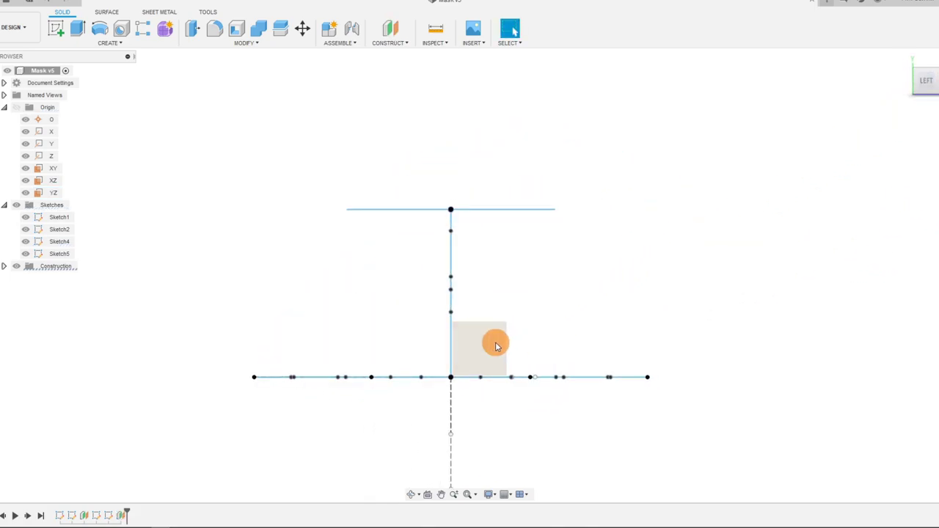
left_click(496, 346)
left_click(61, 35)
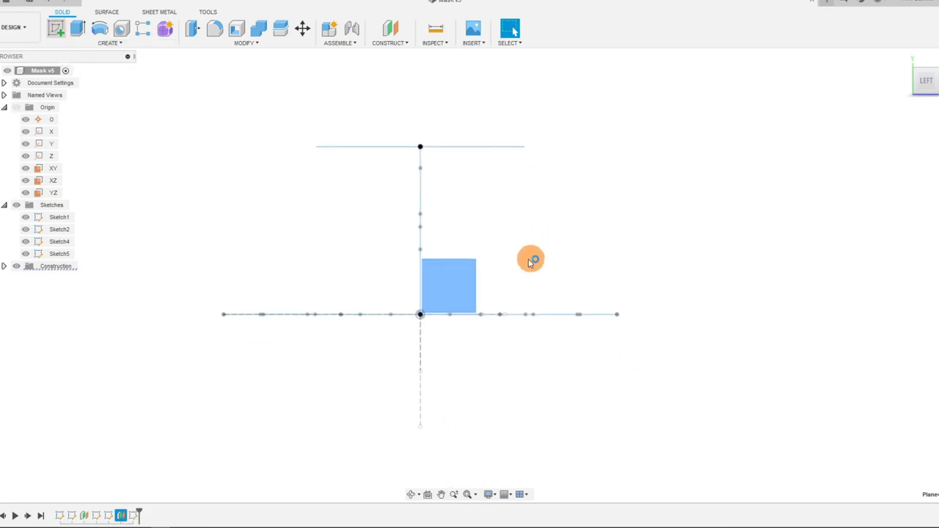
left_click(925, 77)
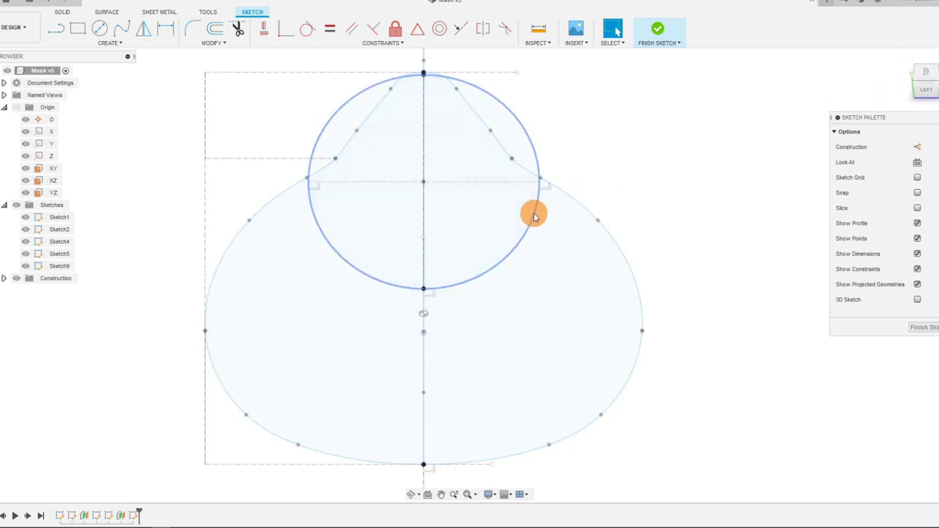
left_click(536, 212)
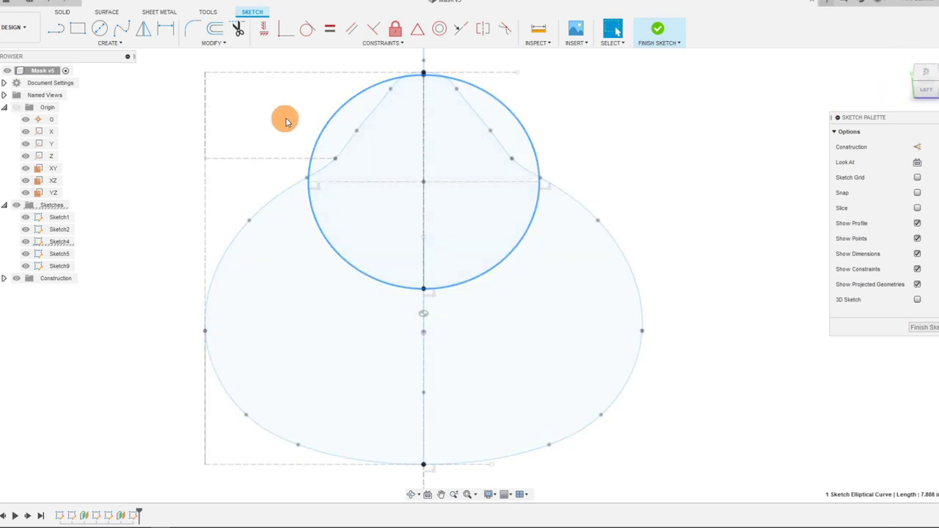
key("p")
left_click(771, 188)
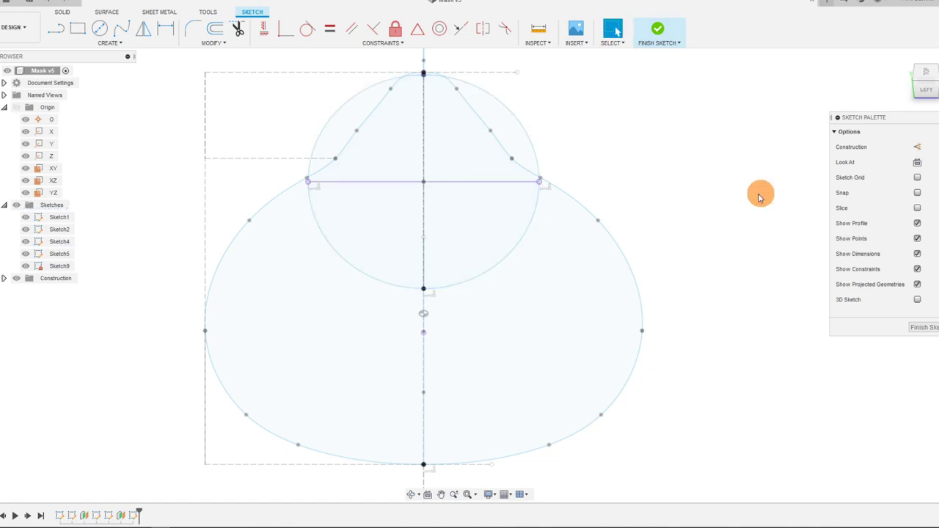
- Project both halves of the mask's base outline spline into the sketch
left_click(630, 265)
left_click(221, 376)
key("p")
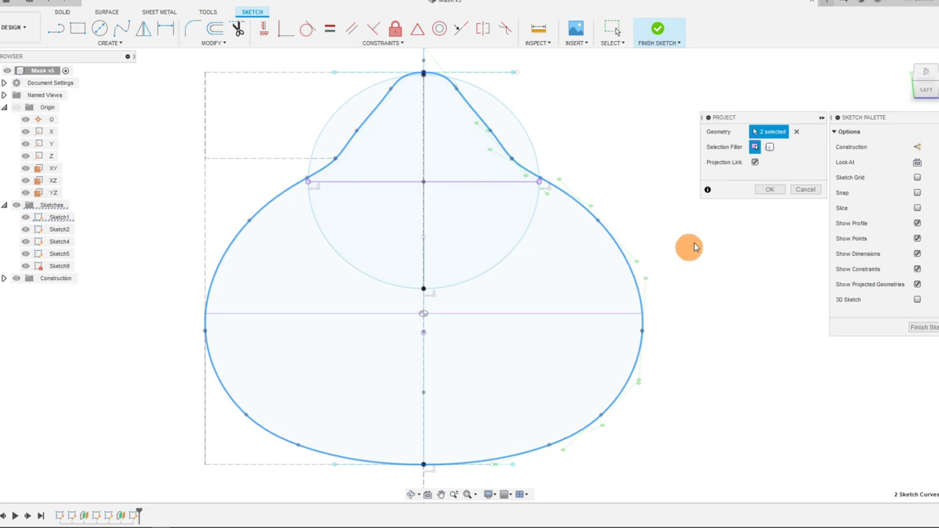
left_click(768, 191)
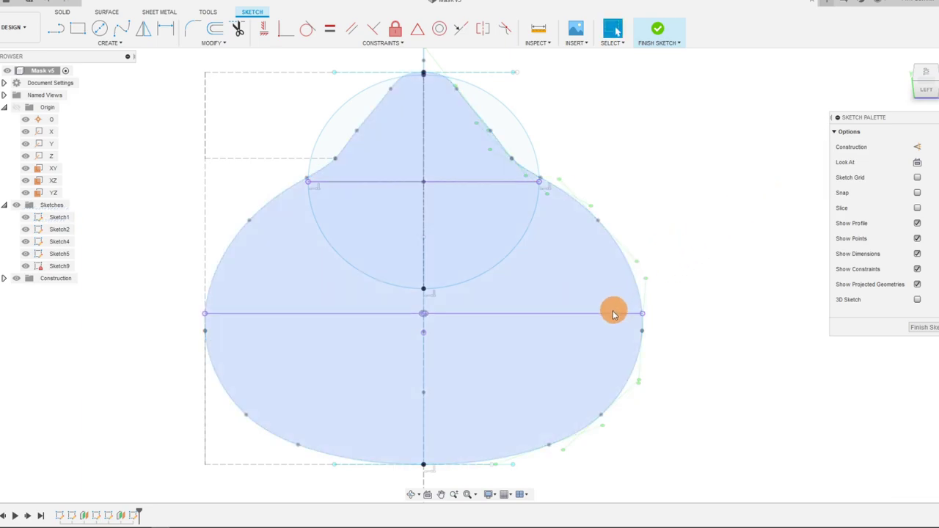
- Convert both halves of the projected base line to construction geometry and turn on construction mode for new curves
left_click(612, 313)
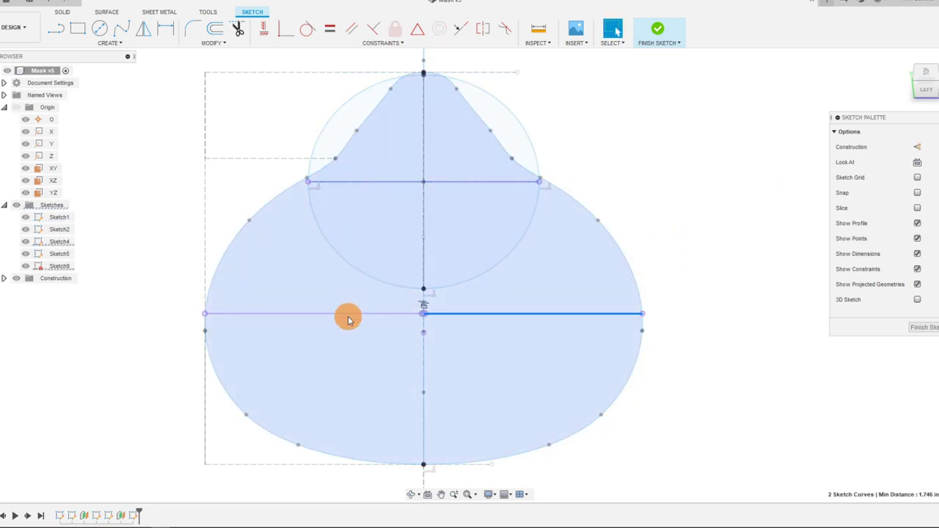
left_click(346, 314)
left_click(681, 225)
left_click(544, 314)
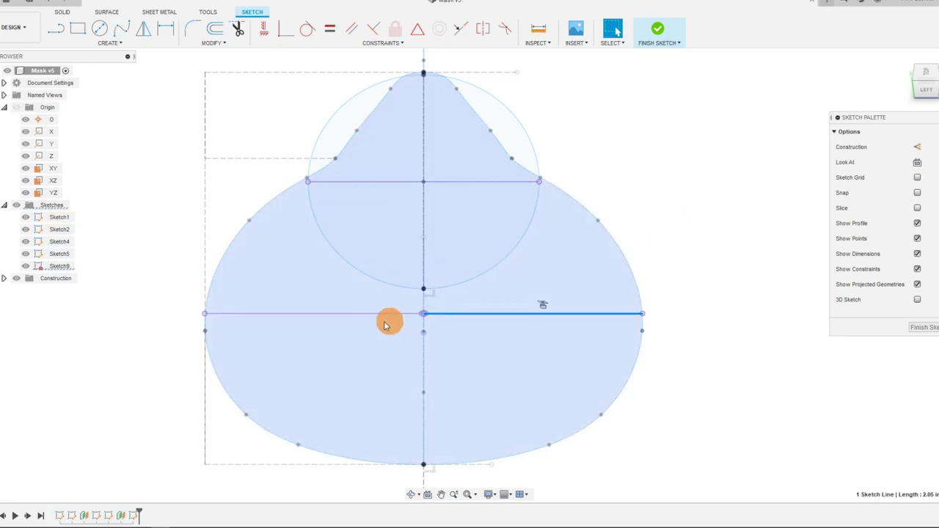
left_click(369, 318)
left_click(383, 184)
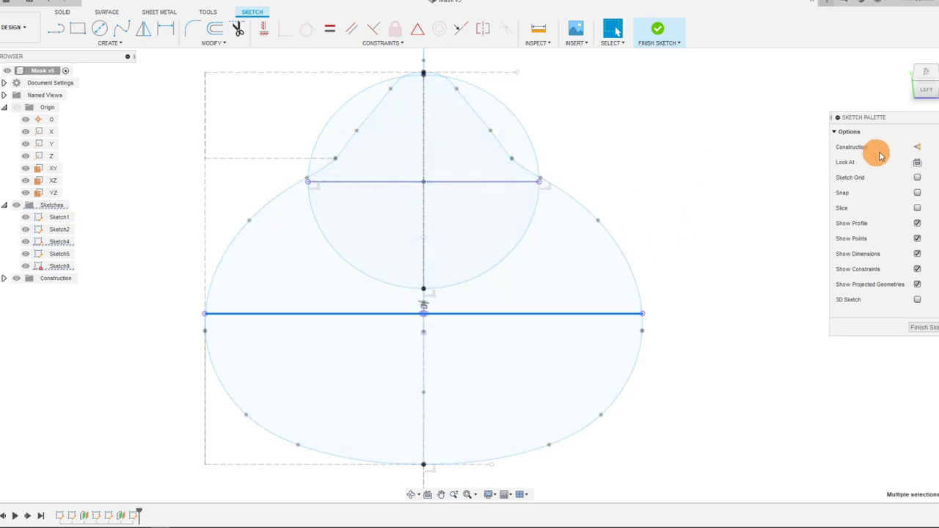
left_click(916, 146)
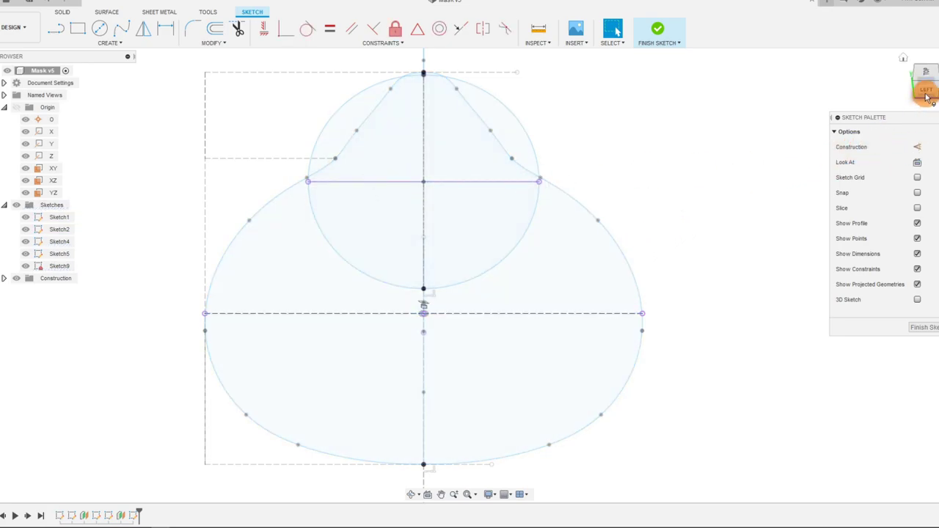
middle_click_drag(751, 157, 600, 196, "shift")
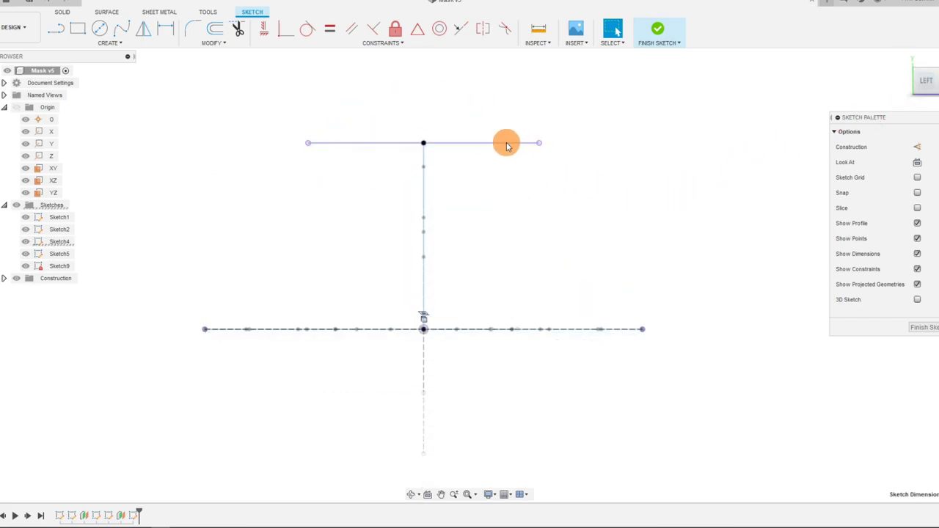
left_click(918, 148)
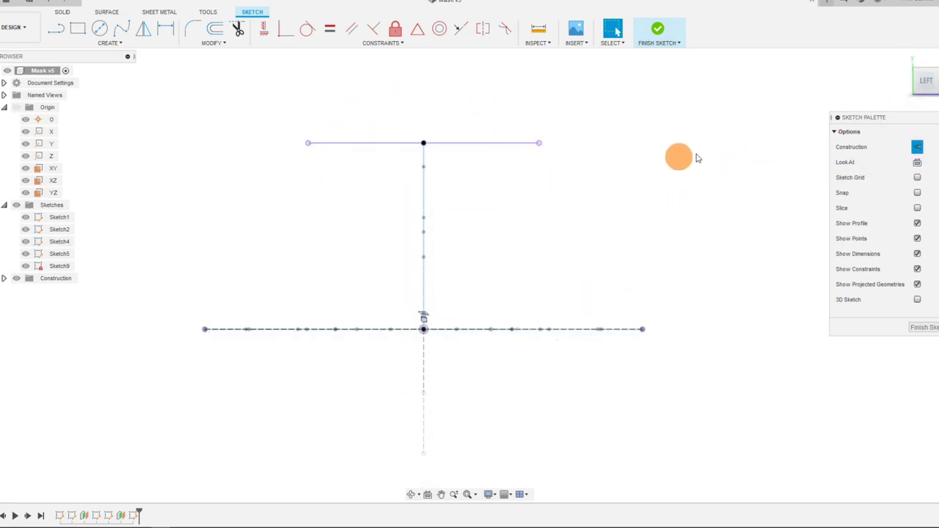
scroll(569, 185, "up", 2)
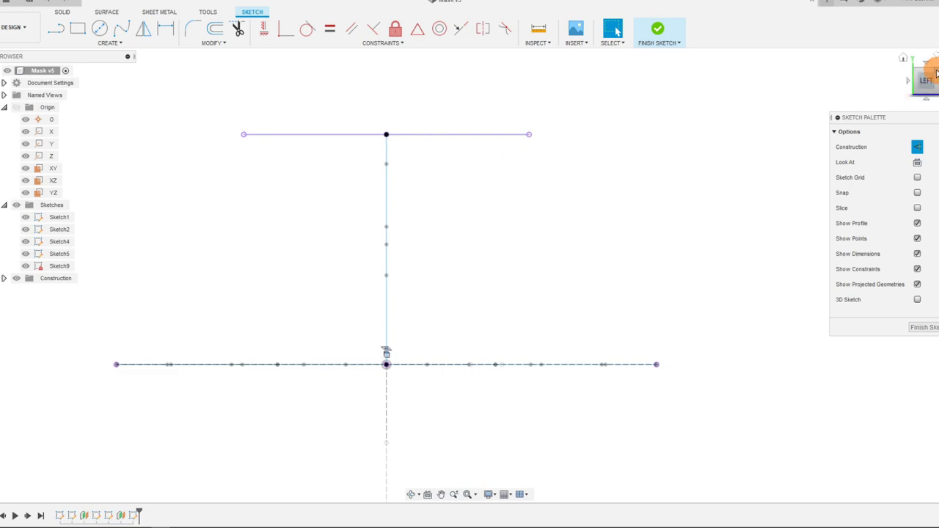
left_click(117, 46)
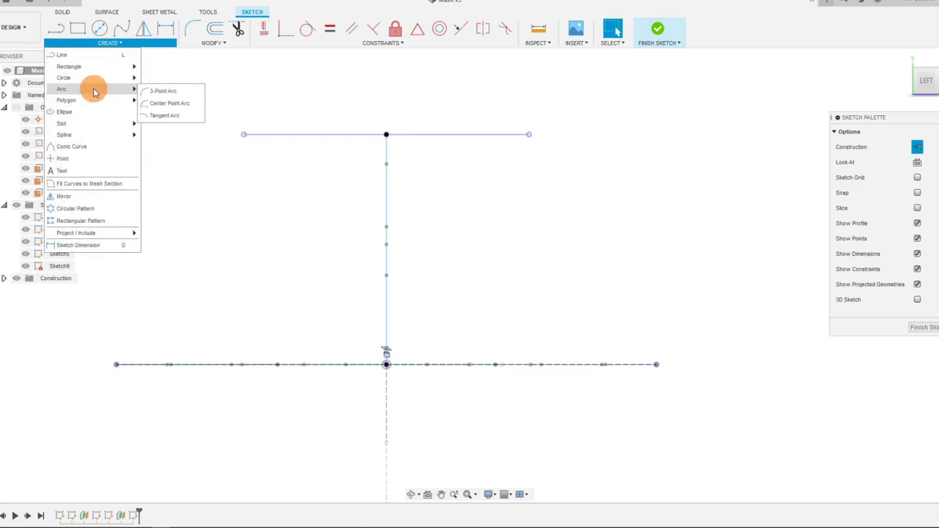
left_click(158, 91)
left_click(529, 135)
left_click(656, 364)
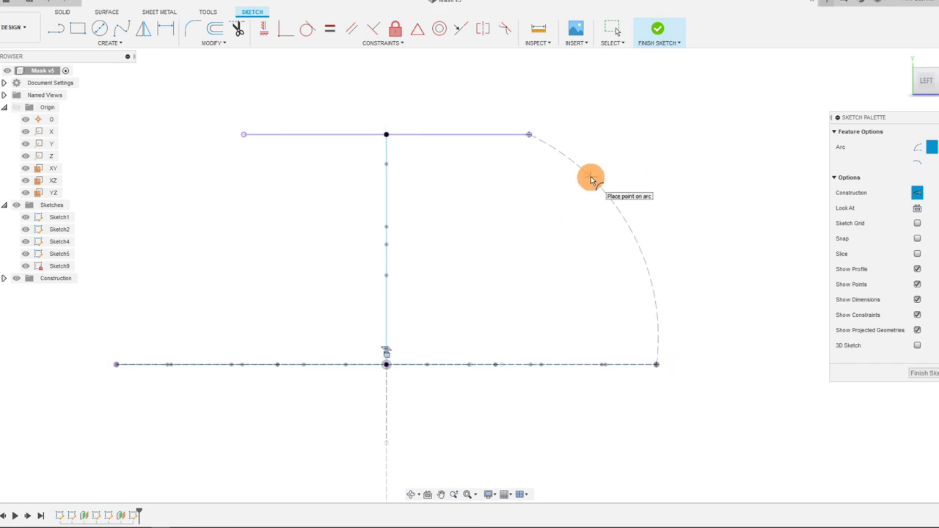
key("Escape")
- Draw a three-point arc from the projected ellipse line's right-hand end, curving outward and down, tangent to that line
left_click(81, 45)
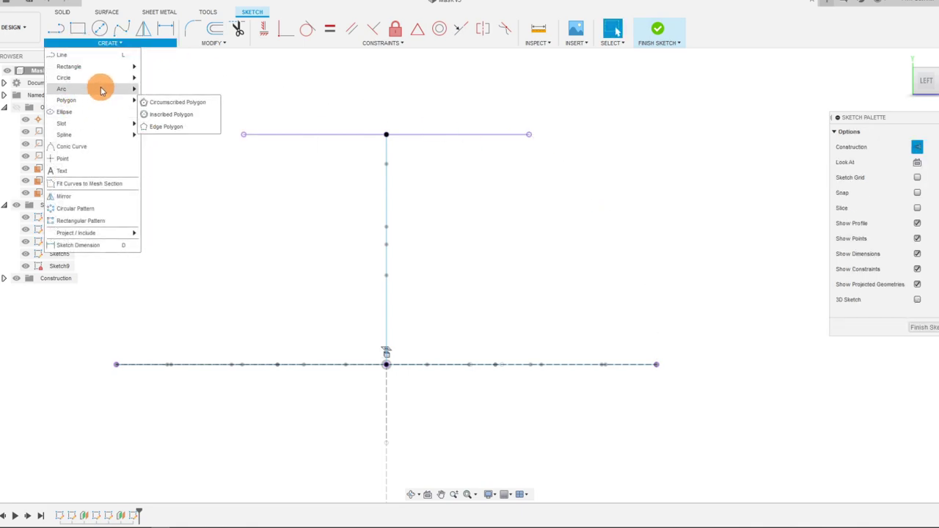
left_click(157, 91)
left_click(529, 134)
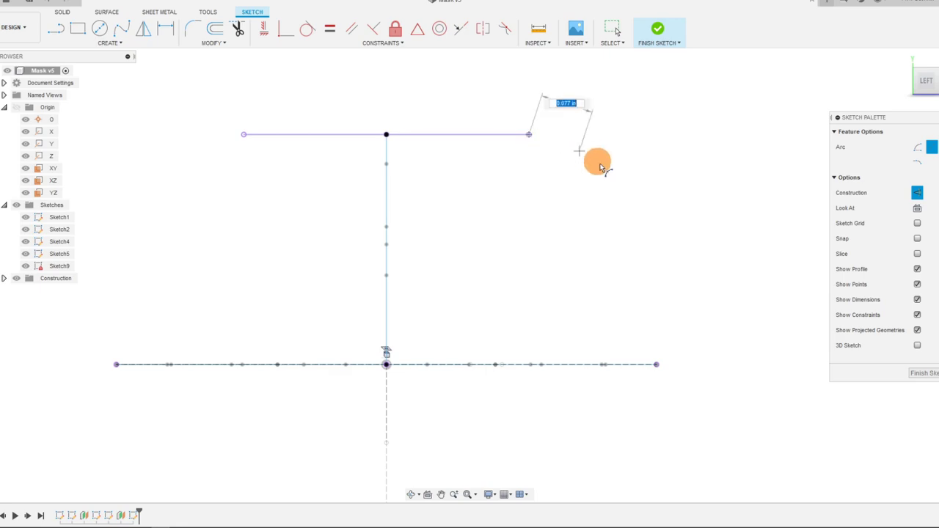
left_click(620, 204)
left_click(580, 149)
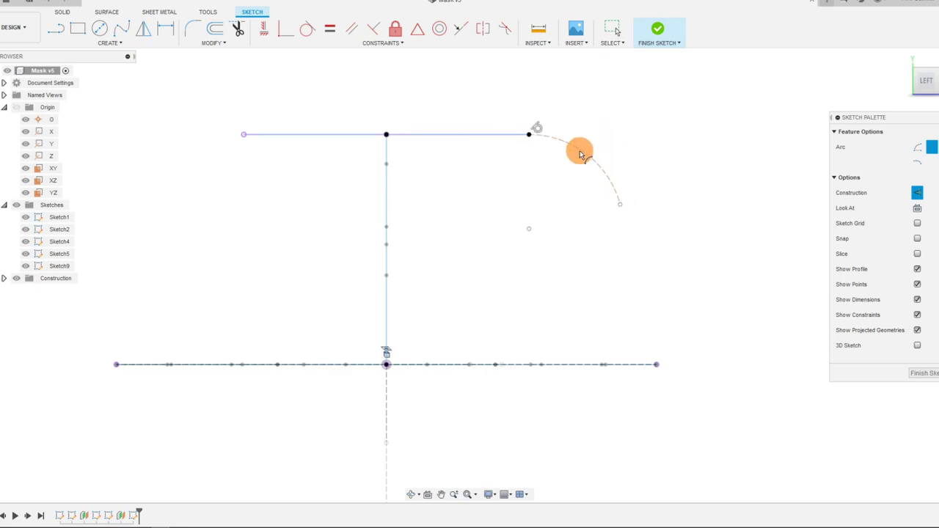
- Draw a second arc from the first arc's lower end to the base line's end, and try to make both arcs tangent
left_click(620, 204)
left_click(656, 365)
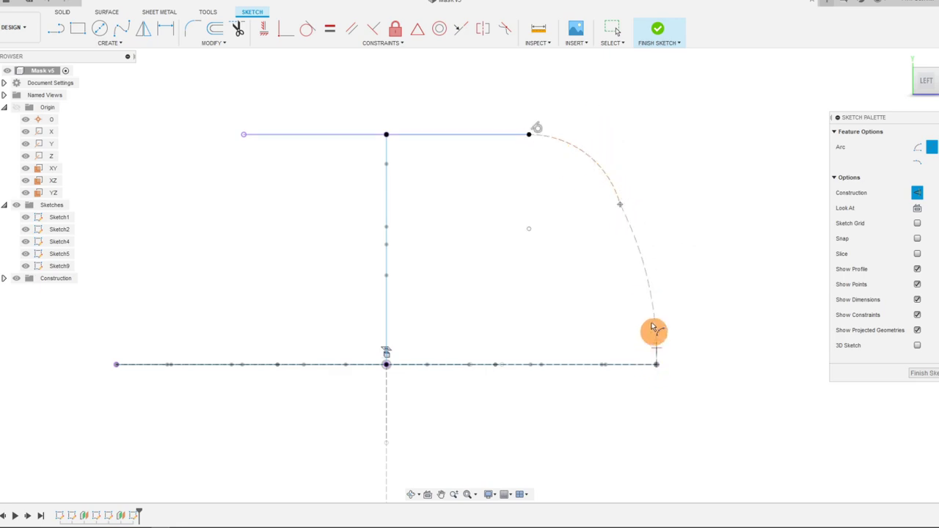
left_click(639, 260)
key("Escape")
left_click(616, 207)
left_click(606, 181, "shift")
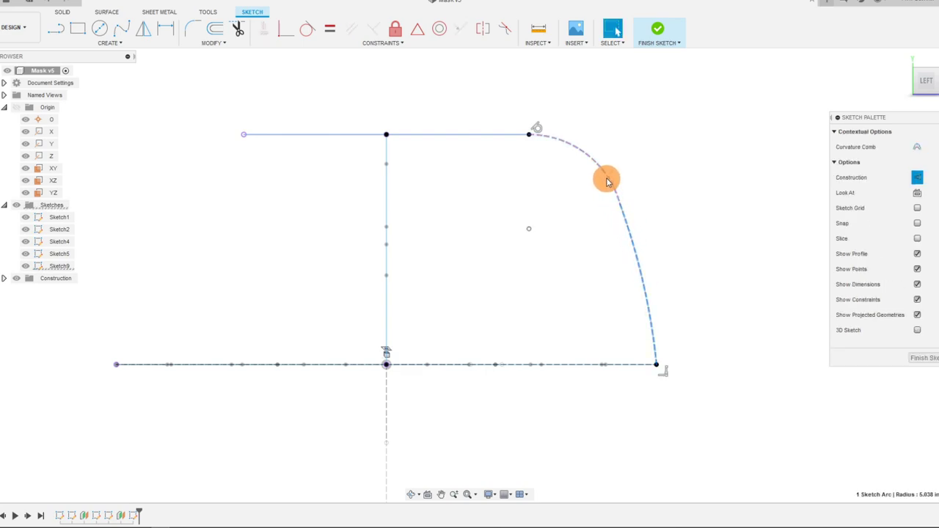
left_click(305, 31)
mouse_move(653, 242)
left_mouse_down()
mouse_move(626, 250)
mouse_move(601, 163)
mouse_move(614, 206)
mouse_move(618, 195)
mouse_move(642, 218)
mouse_move(607, 206)
mouse_move(642, 241)
mouse_move(663, 245)
mouse_move(635, 252)
mouse_move(654, 282)
left_mouse_up()
- Convert the upper arc to normal geometry and delete the lower arc
left_click(925, 177)
left_click(670, 220)
left_click(653, 282)
key("Delete")
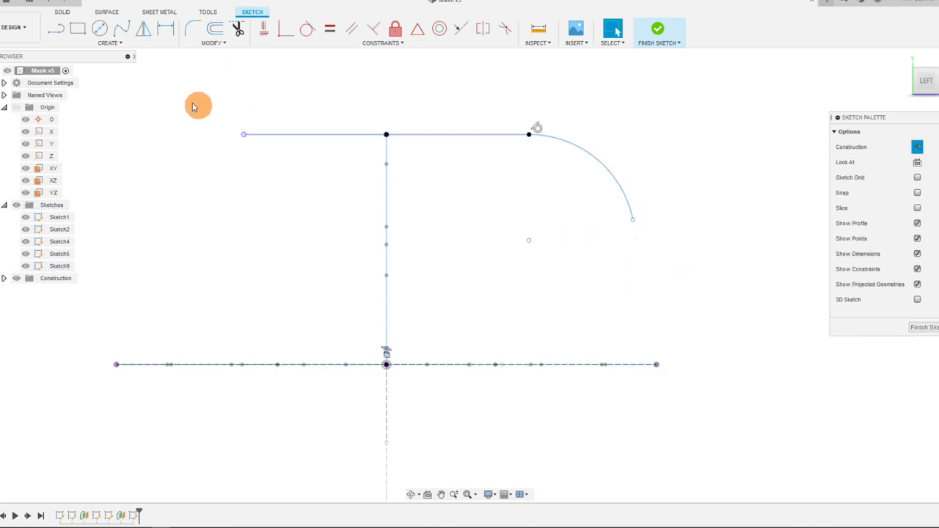
- Draw a bulging three-point arc from the upper arc's free end to the base line's right-hand end, as normal geometry
left_click(85, 42)
mouse_move(92, 88)
left_click(167, 93)
left_click(633, 220)
left_click(656, 364)
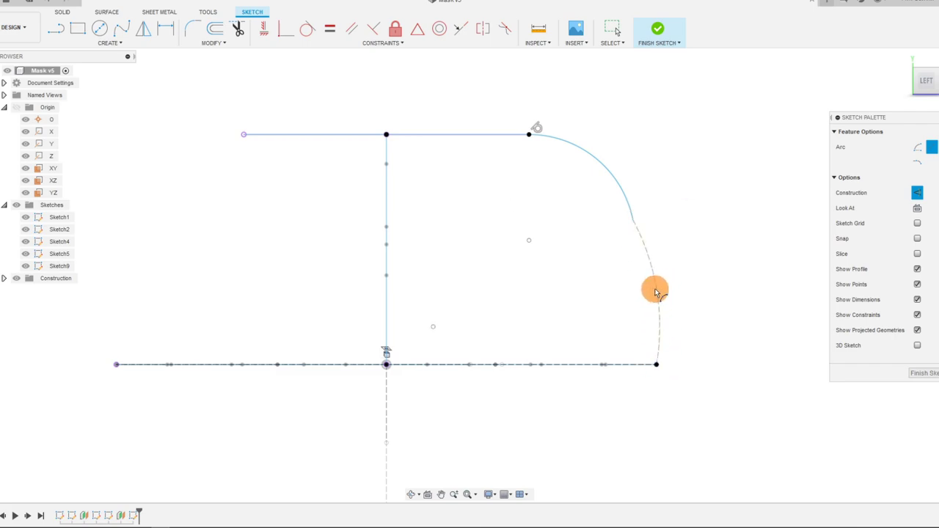
left_click(655, 289)
key("Escape")
left_click(917, 173)
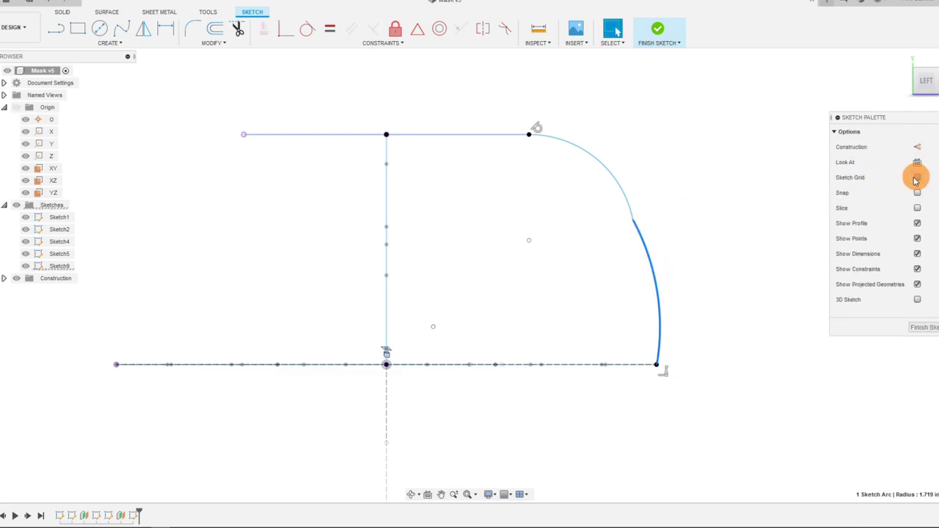
- Apply a tangent constraint between the upper and lower arcs and reposition their shared point to smooth the profile
mouse_move(633, 224)
left_mouse_down()
mouse_move(643, 186)
mouse_move(692, 205)
mouse_move(656, 210)
mouse_move(629, 177)
left_mouse_up()
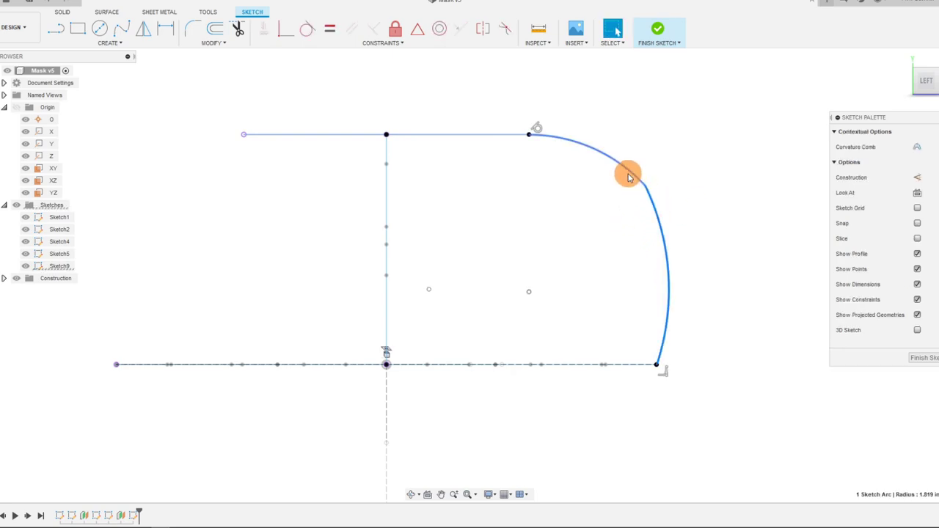
left_click(306, 30)
left_click_drag(650, 192, 593, 191)
- Draw a short vertical construction line down from the base line's right-hand end and make the lower arc tangent to it
left_click(56, 29)
left_click(656, 365)
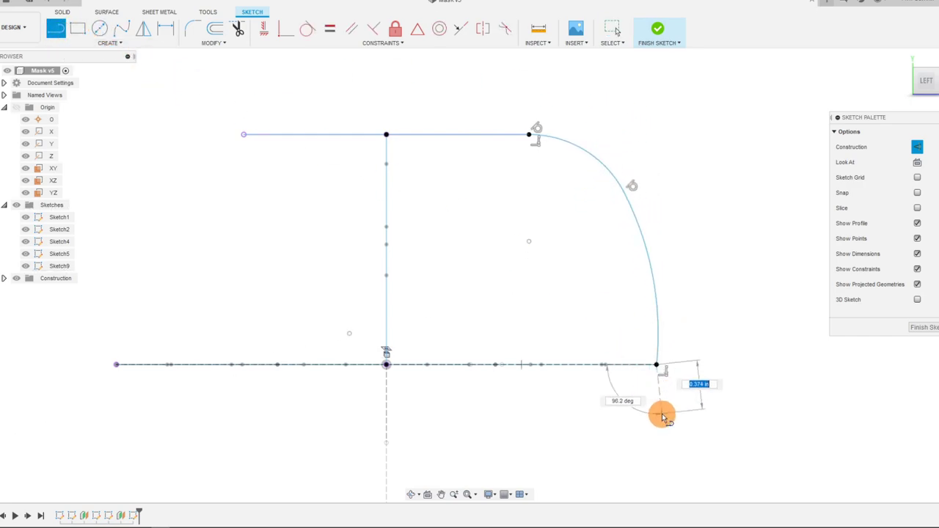
left_click(656, 413)
key("Escape")
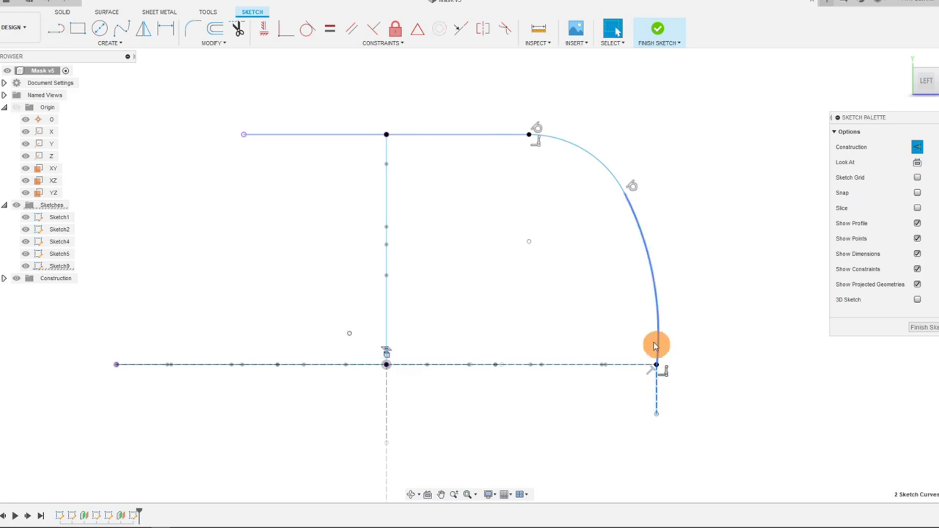
left_click(307, 30)
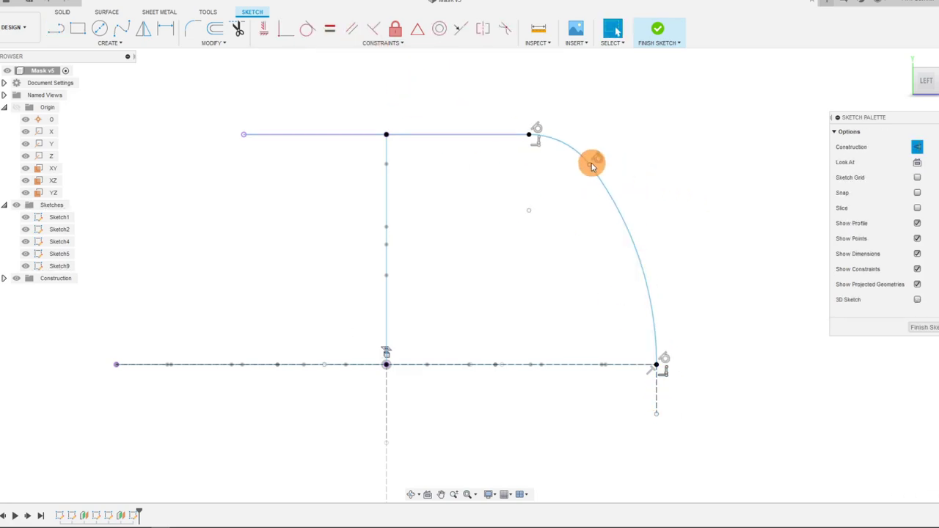
- Move the joint between the two arcs outward to give the side profile a fuller curve
mouse_move(587, 166)
left_mouse_down()
mouse_move(604, 168)
mouse_move(623, 149)
mouse_move(637, 166)
left_mouse_up()
left_click(637, 165)
scroll(705, 235, "down", 2)
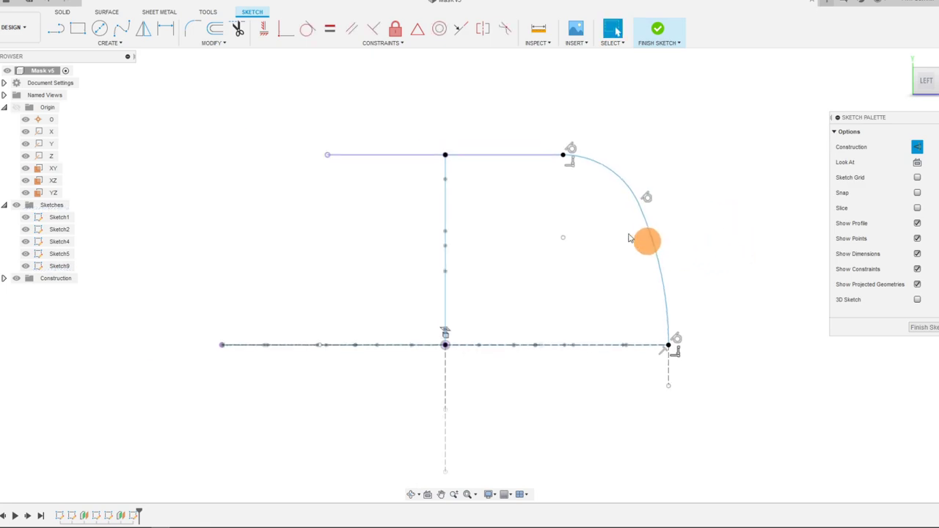
scroll(382, 218, "up", 2)
- Draw a vertical construction centre line from the base line's midpoint to above the projected ellipse line
left_click(56, 28)
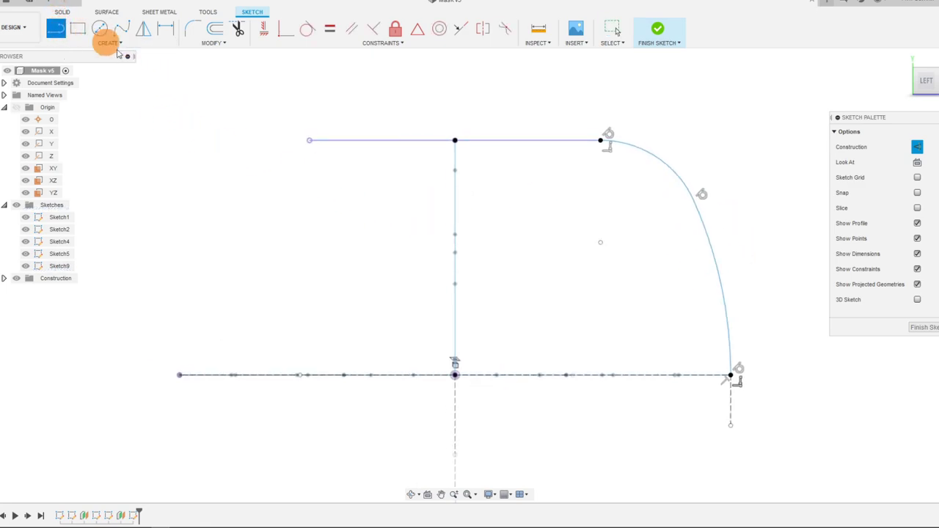
mouse_move(455, 377)
left_mouse_down()
mouse_move(446, 98)
mouse_move(454, 103)
left_mouse_up()
key("Escape")
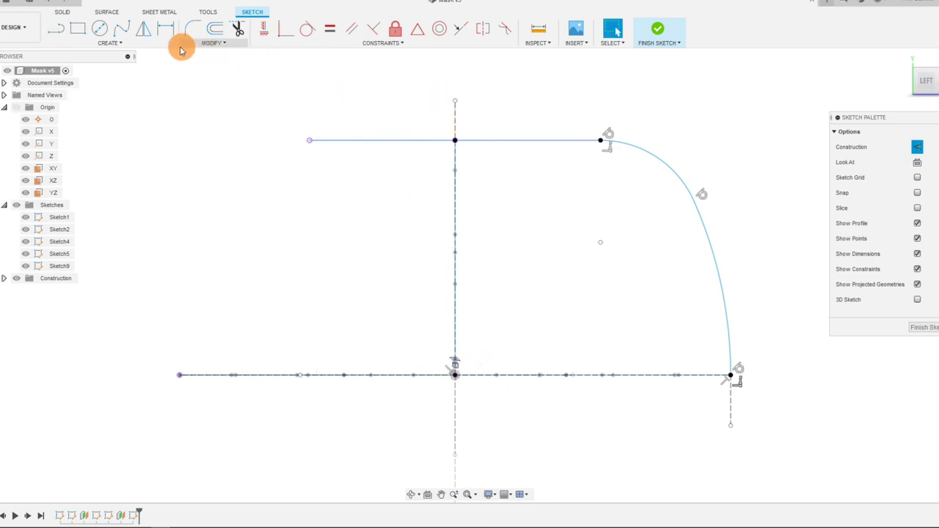
- Mirror both side arcs about the vertical construction centre line
left_click(144, 31)
left_click(717, 280)
left_click(756, 146)
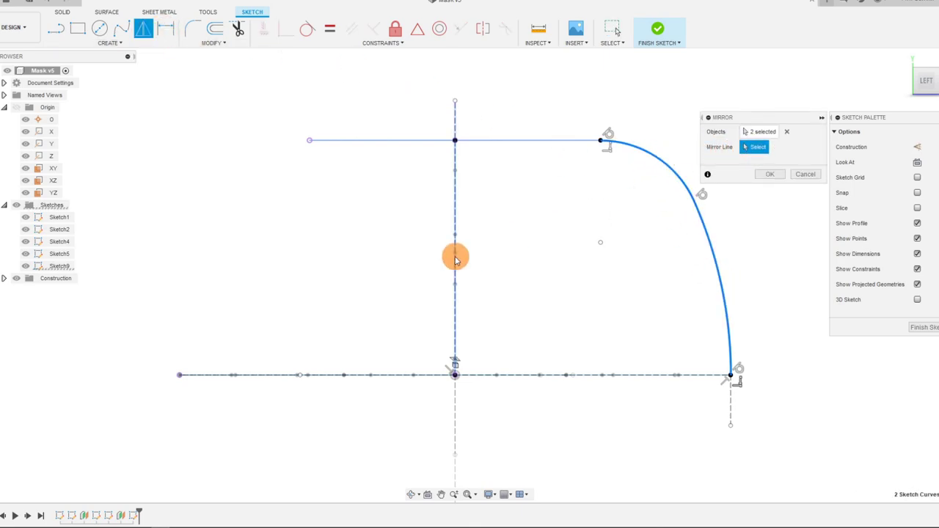
left_click(455, 220)
left_click(770, 174)
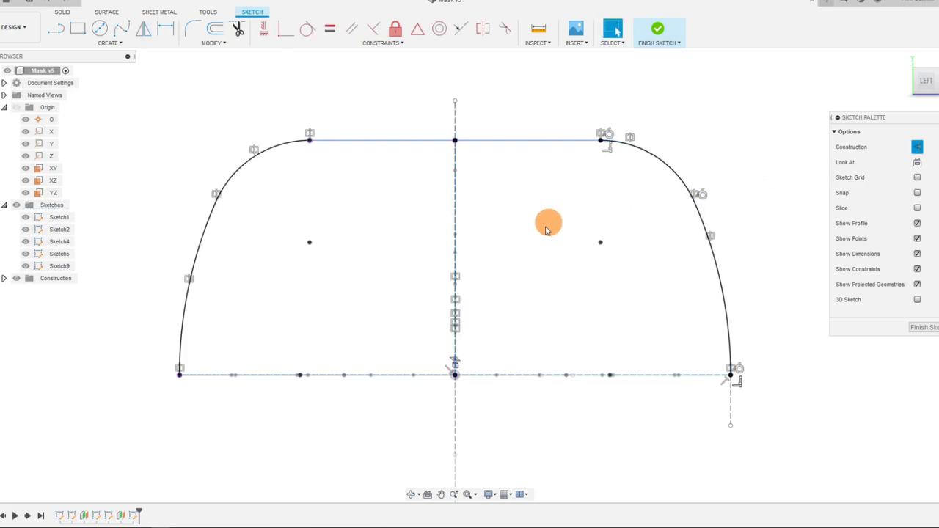
- Finish the sketch of the mirrored cross profile
scroll(547, 229, "down", 2)
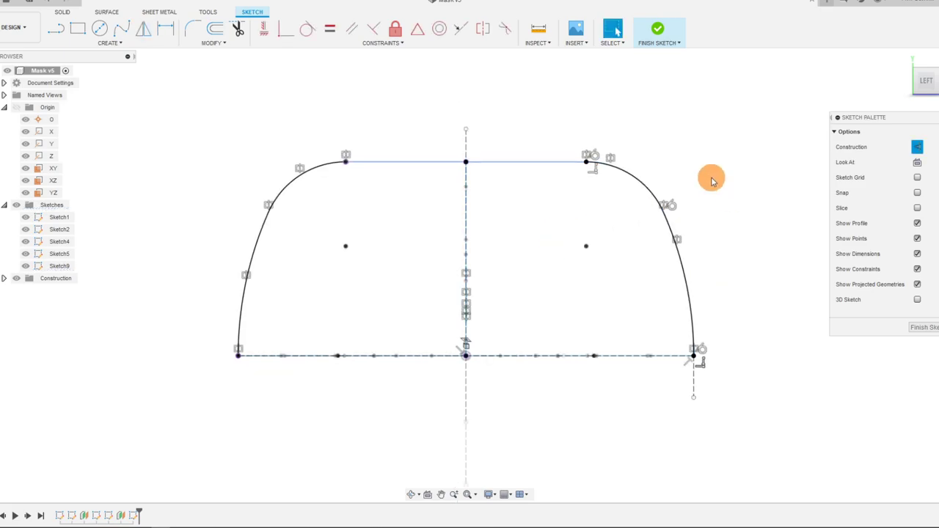
scroll(691, 274, "down", 2)
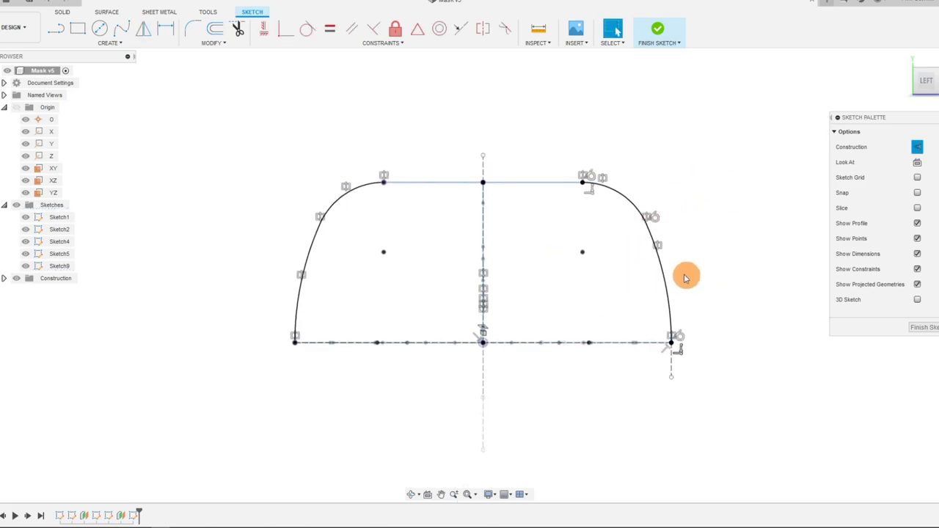
scroll(662, 264, "up", 2)
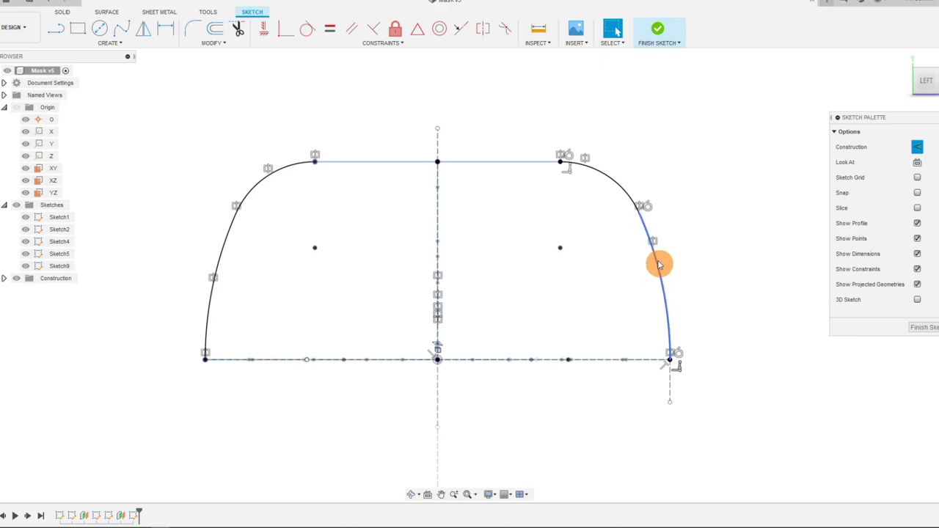
left_click(658, 33)
scroll(613, 301, "down", 1)
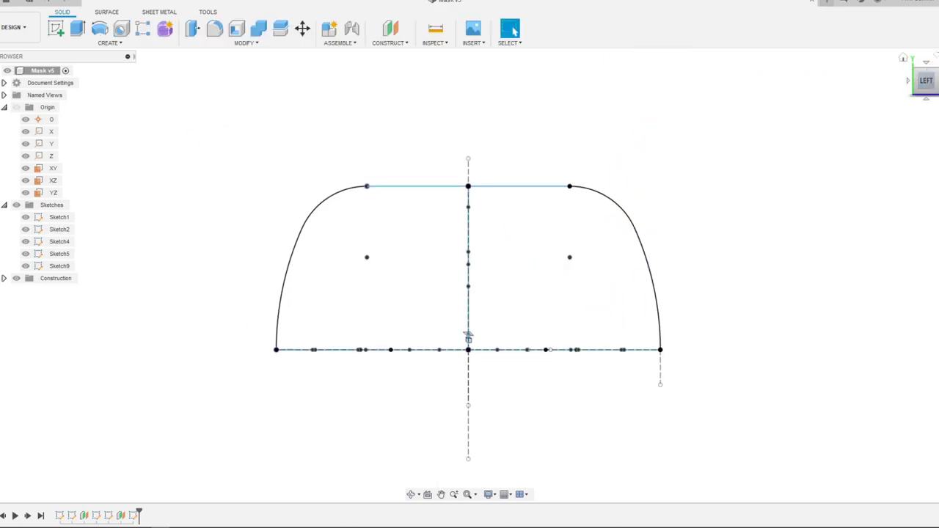
- Start a solid loft as a new body from the pear-shaped base outline to the raised oval profile
left_click(933, 68)
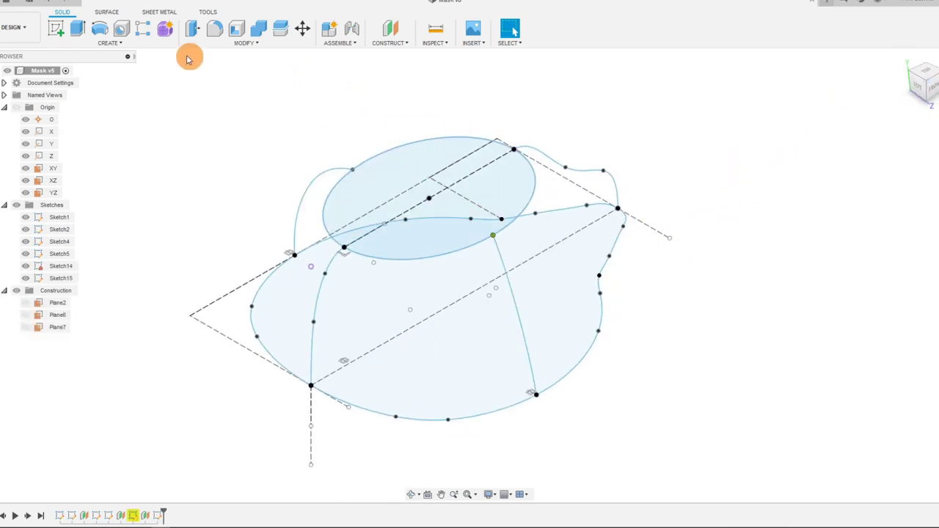
left_click(108, 44)
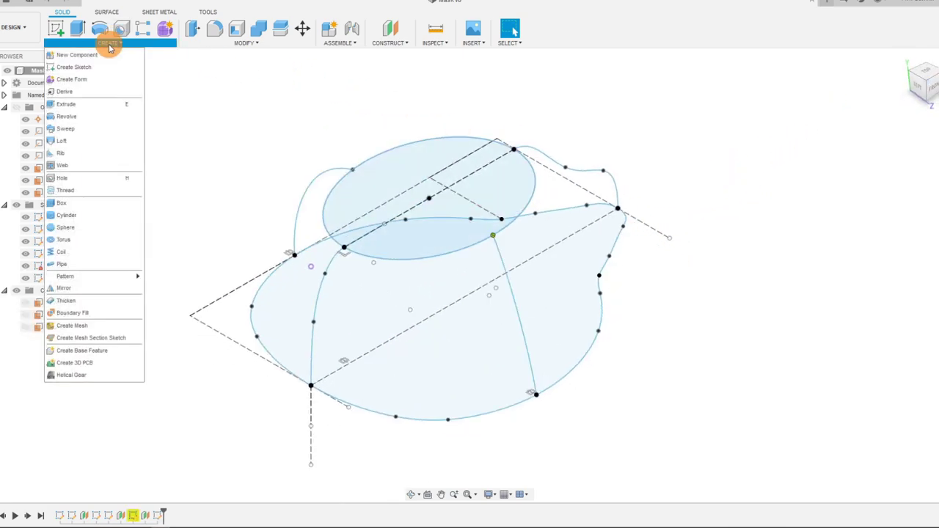
left_click(99, 141)
left_click(576, 287)
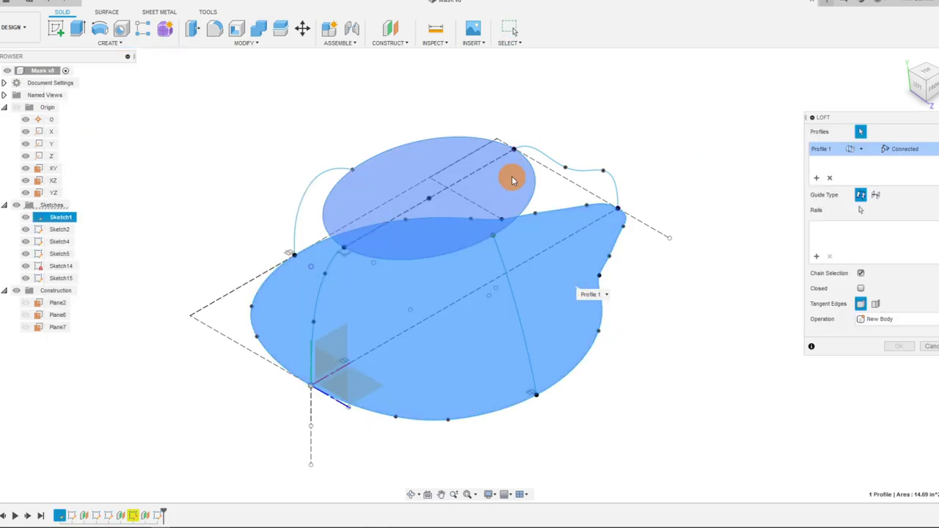
left_click(511, 179)
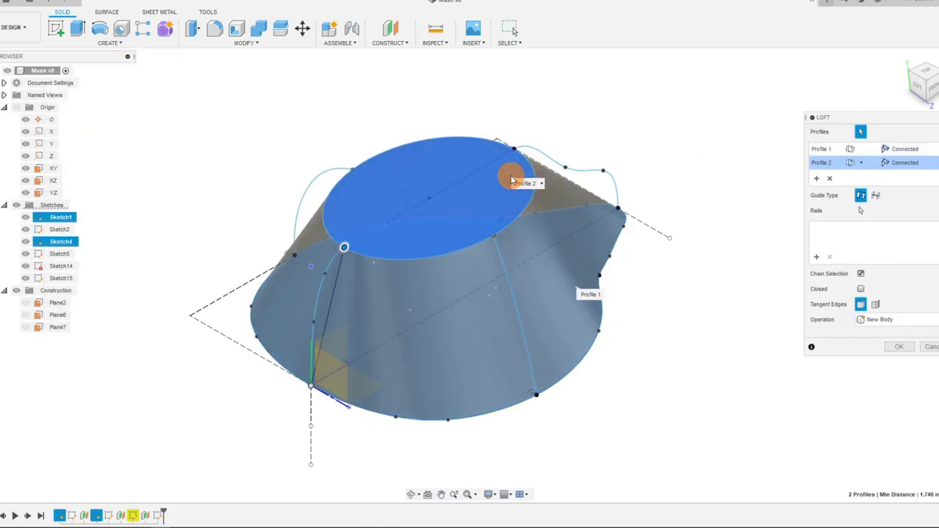
- Add the four side curves joining the base outline to the oval as loft rails and complete the loft
left_click(818, 257)
left_click(615, 188)
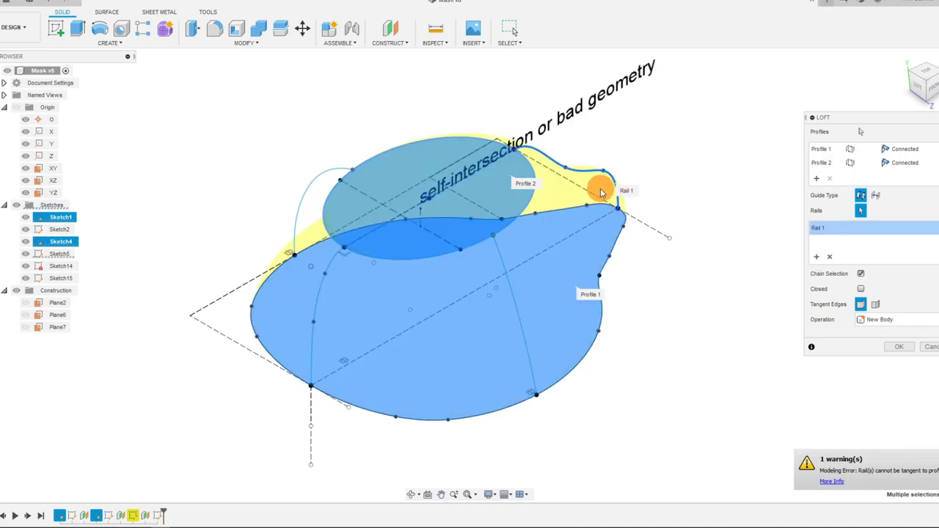
left_click(328, 271)
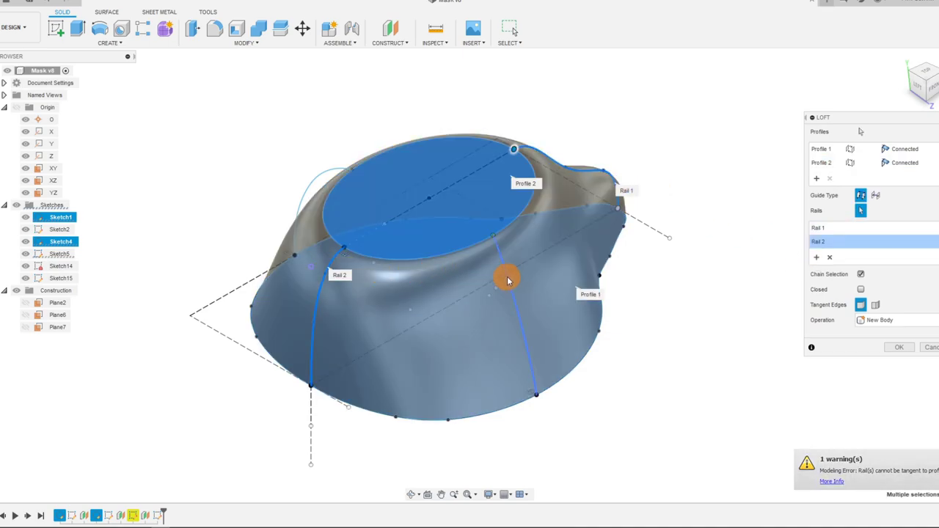
left_click(511, 281)
left_click(321, 174)
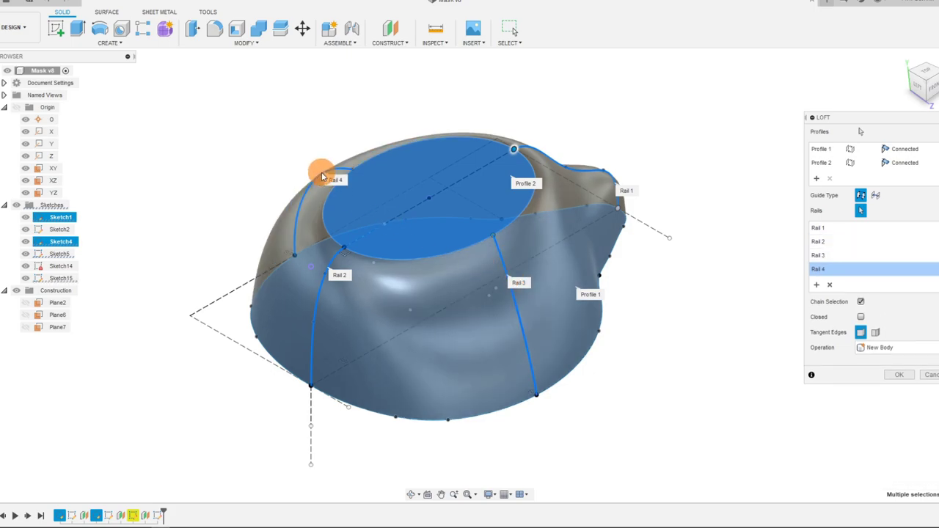
left_click(890, 377)
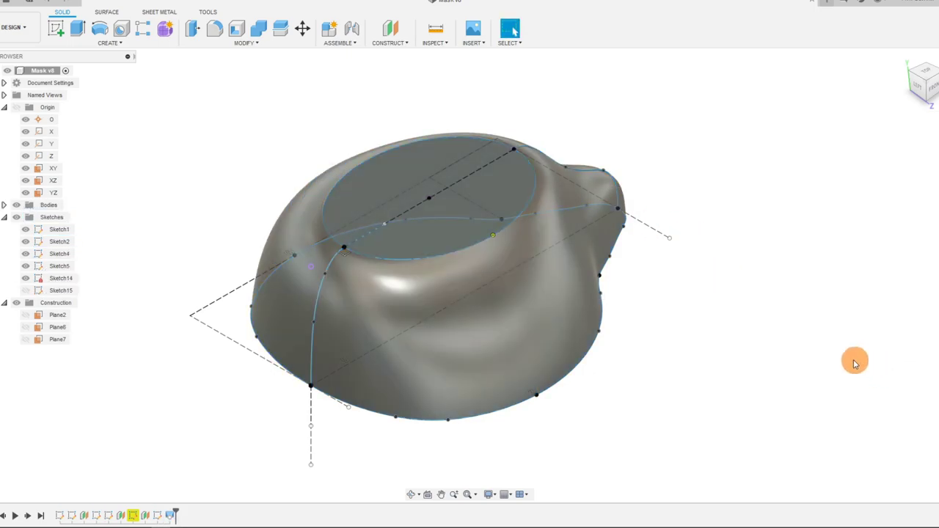
- Start an inside shell of the lofted mask body, opening its flat pear-shaped base face
left_click(919, 92)
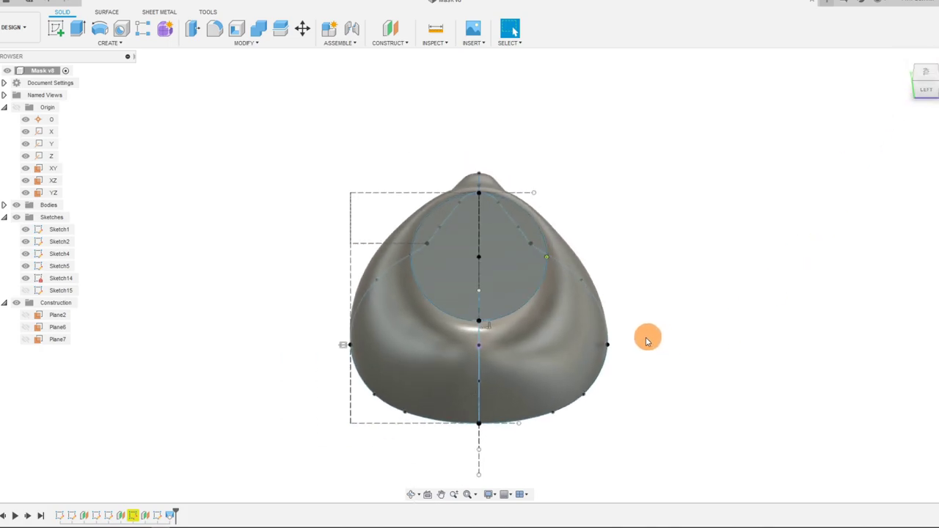
left_click(411, 495)
left_click_drag(506, 370, 415, 331)
key("Escape")
left_click(246, 43)
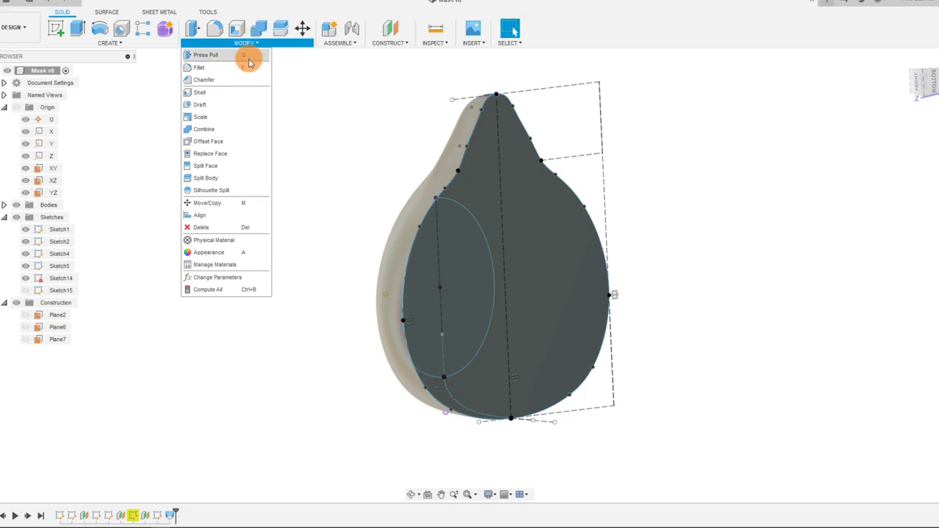
left_click(225, 93)
left_click(539, 235)
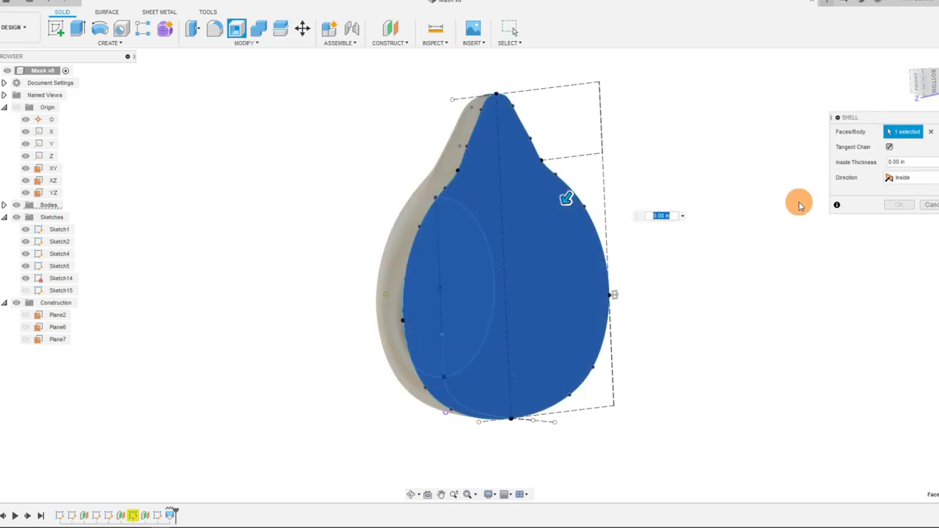
left_click_drag(560, 209, 560, 214)
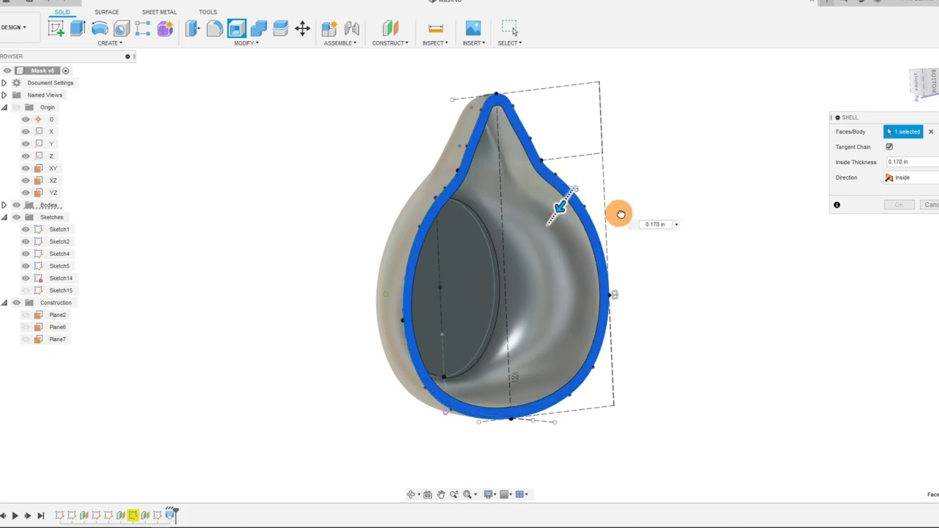
- Set the shell's inside thickness to 0.06 in and complete the shell
left_click(660, 224)
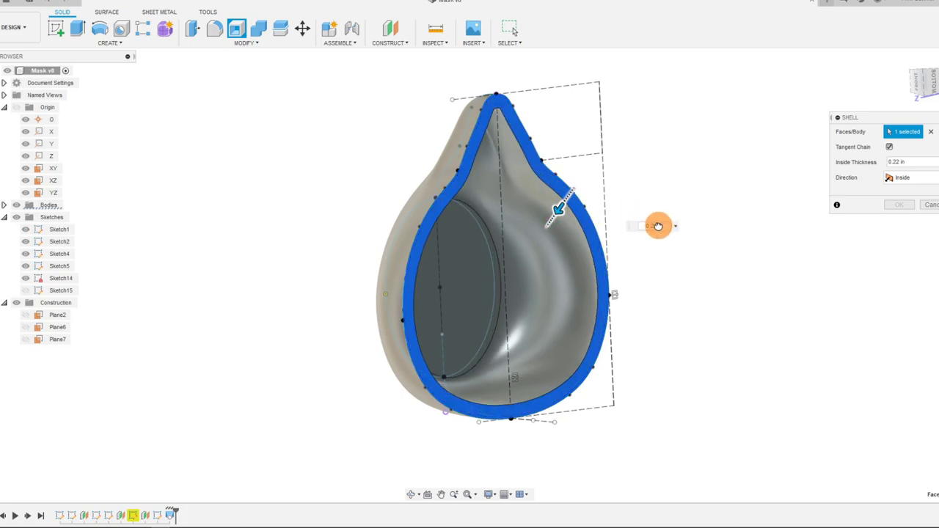
type("0.028")
key("Return")
type(".1")
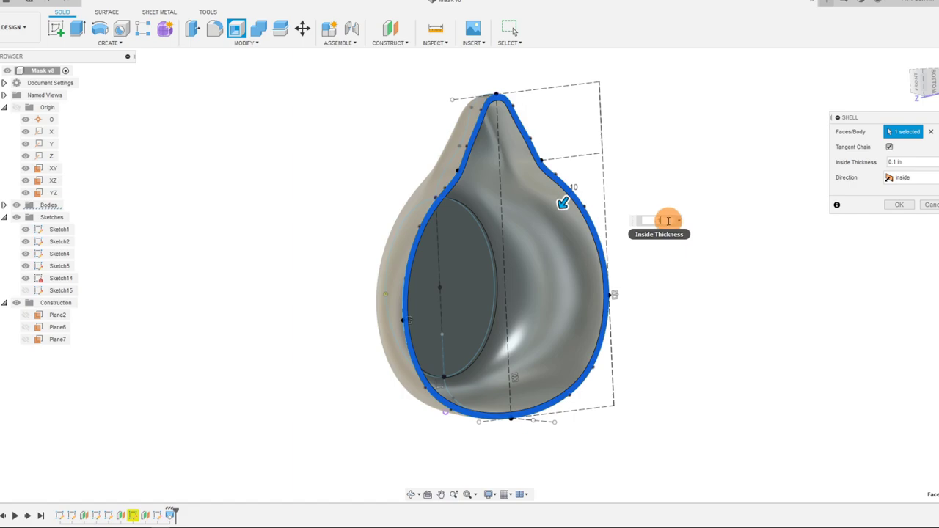
type(".0")
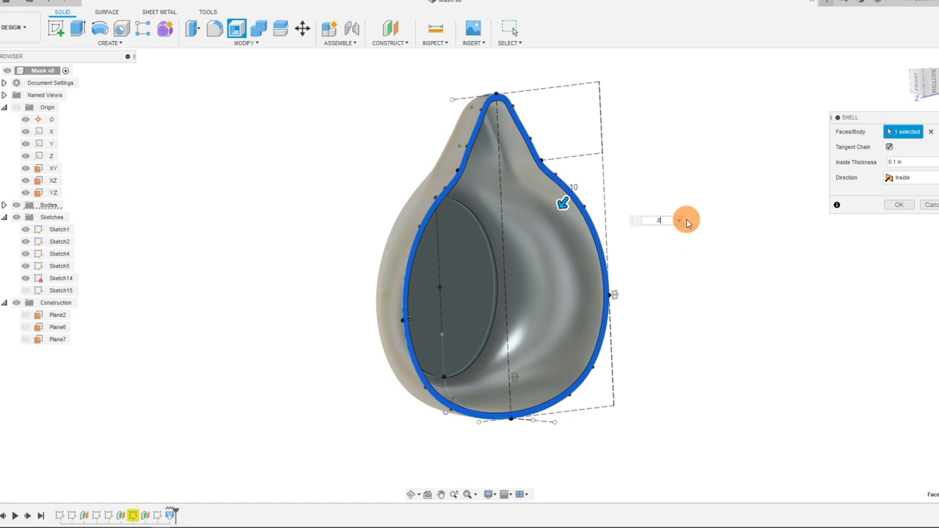
type("8")
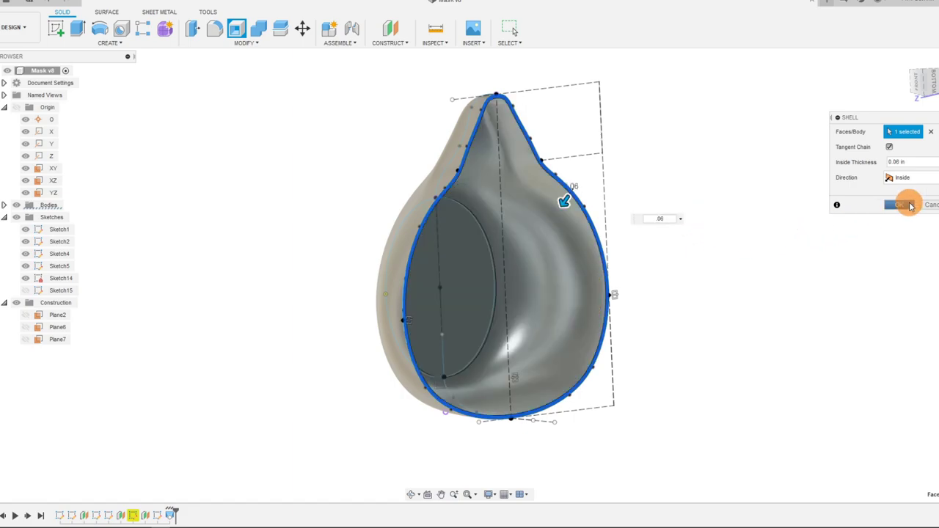
left_click(899, 205)
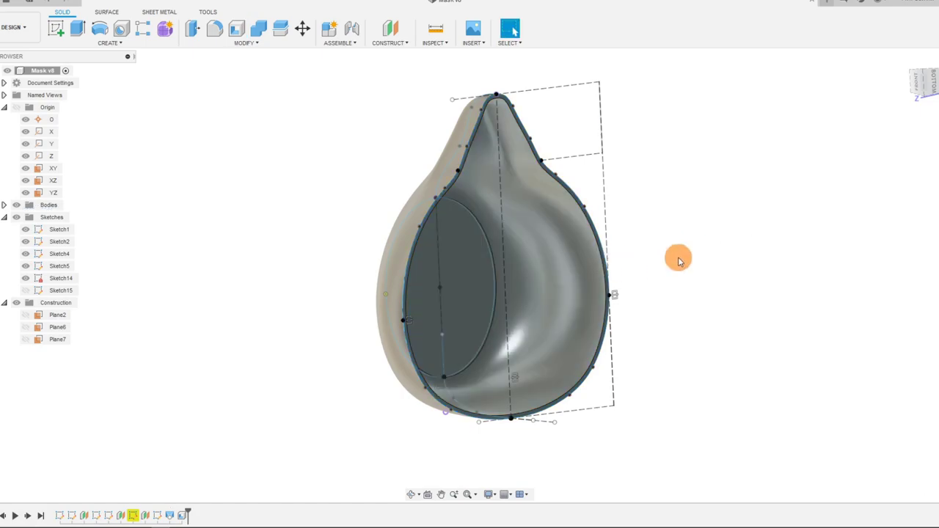
- Create a new sketch on the flat oval face at the front of the mask
left_click(413, 496)
left_click_drag(524, 310, 329, 400)
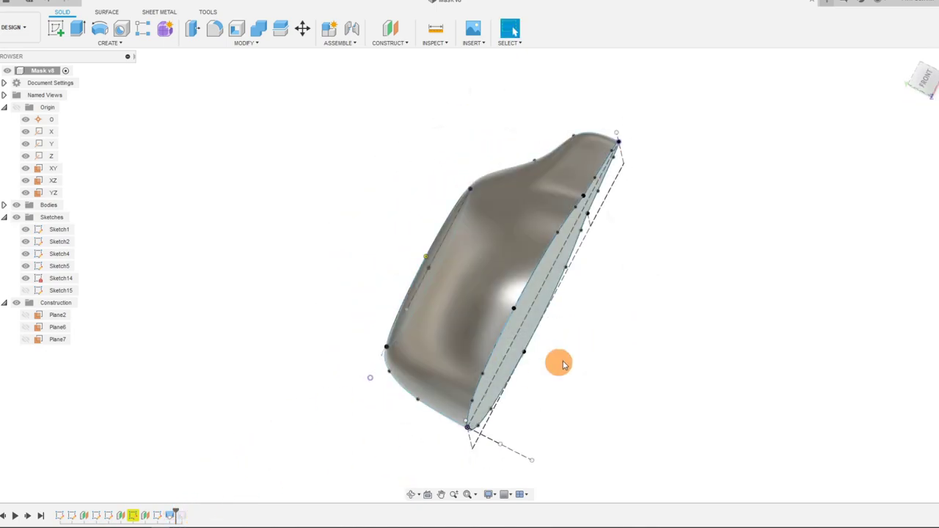
left_click(411, 497)
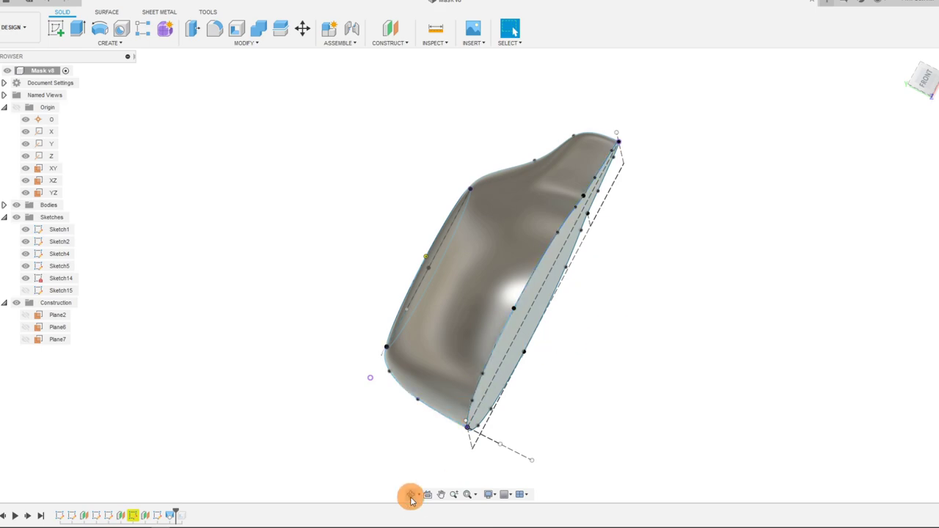
left_click(917, 81)
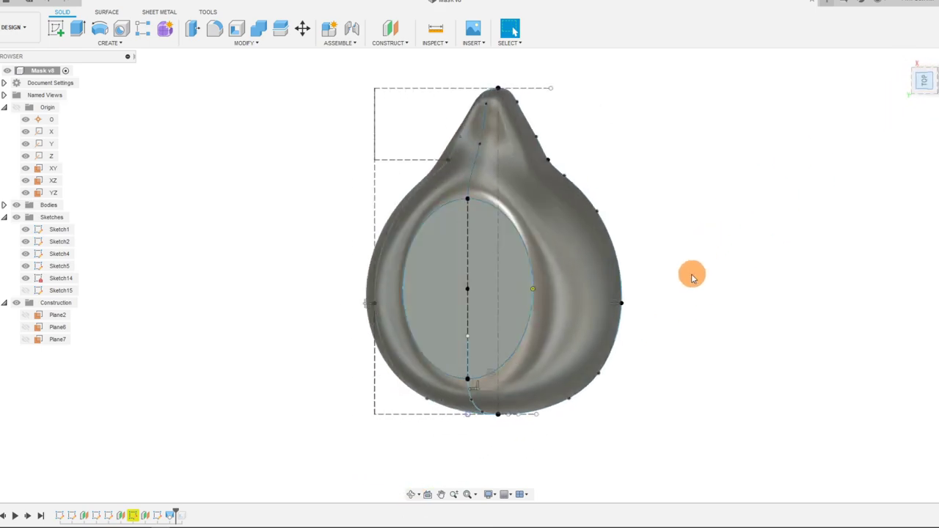
left_click(484, 280)
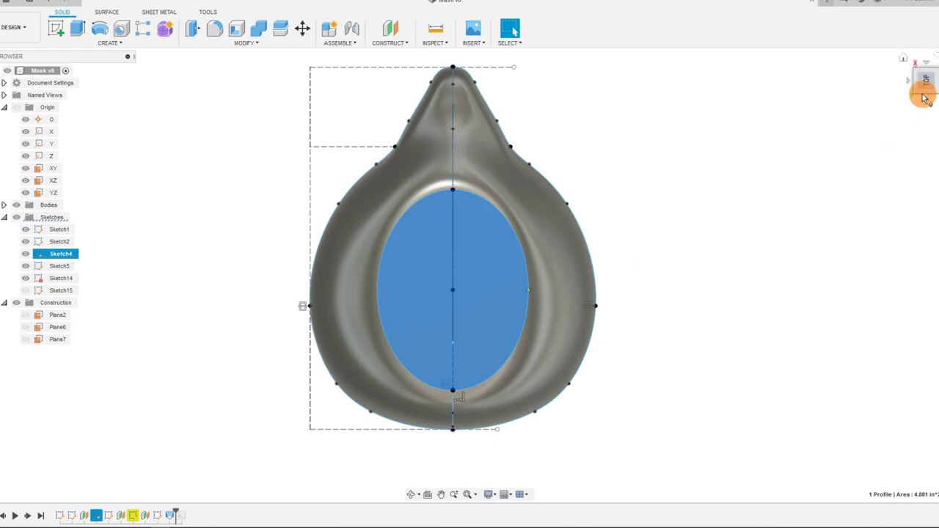
left_click_drag(923, 93, 540, 232)
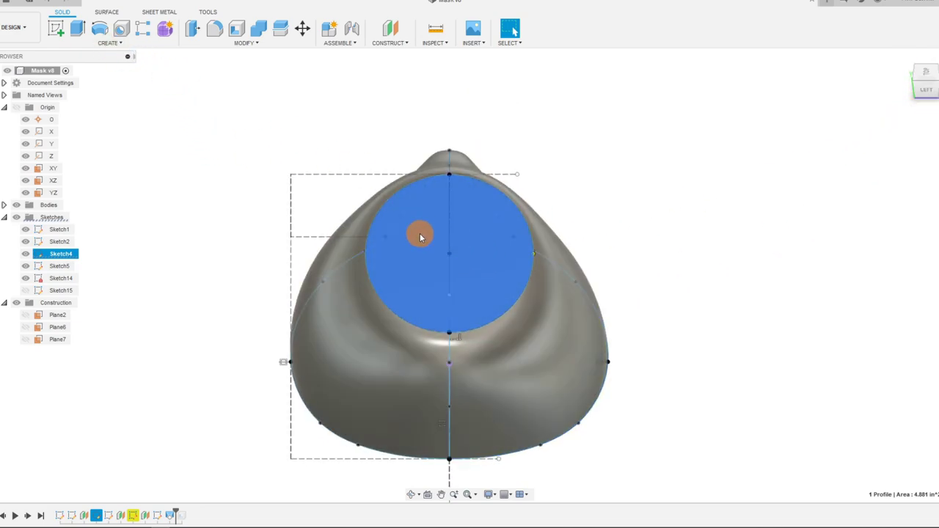
scroll(240, 137, "down", 1)
left_click(100, 45)
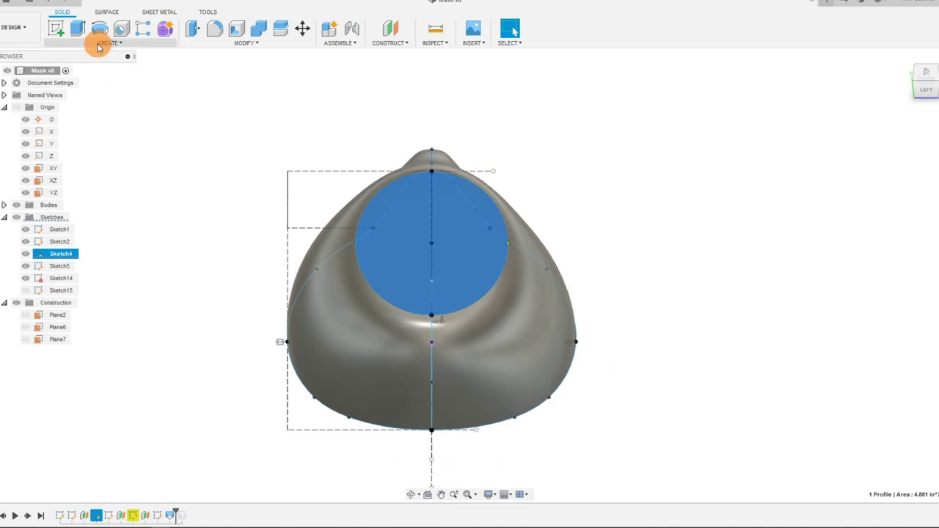
left_click(56, 28)
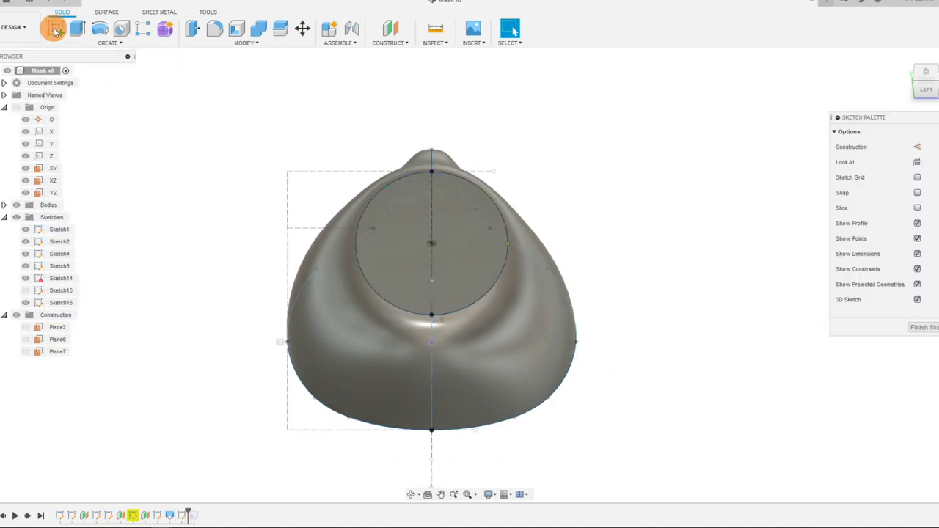
- Project the oval face's geometry into the new sketch
left_click(457, 248)
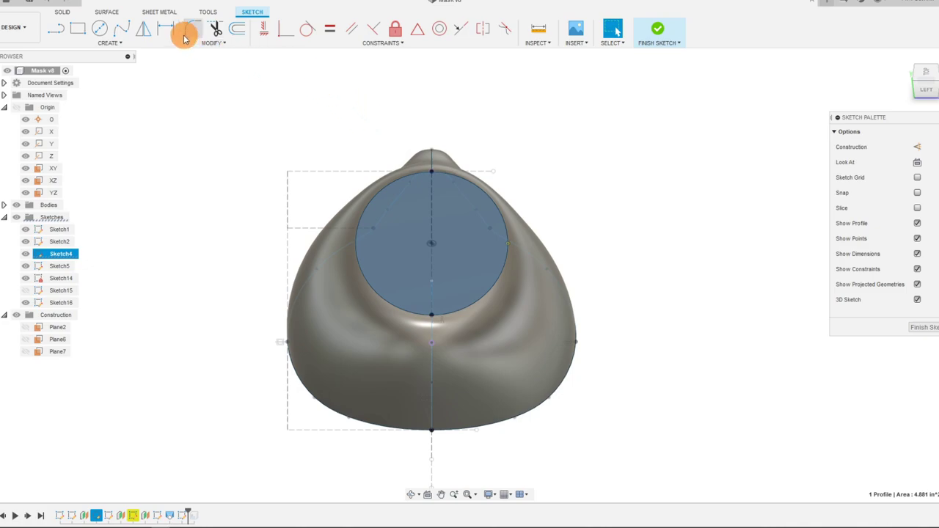
key("p")
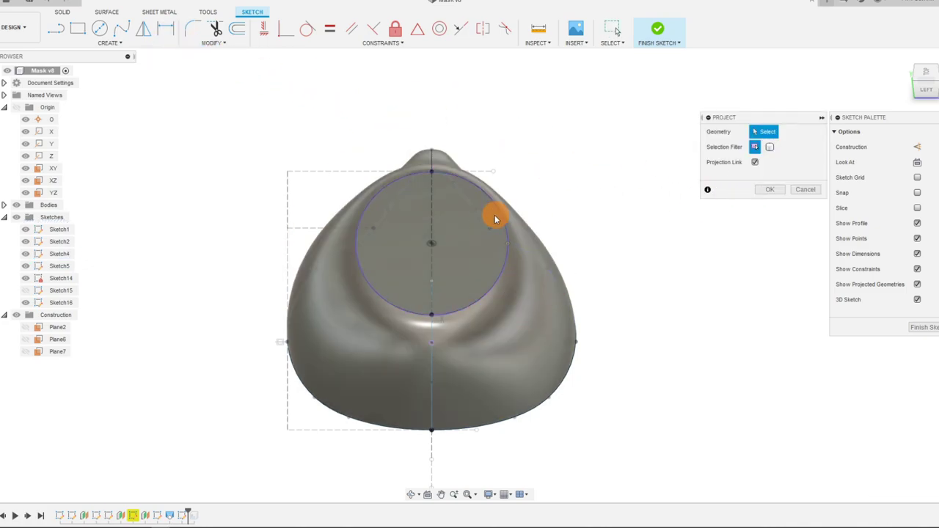
left_click(469, 226)
left_click(760, 193)
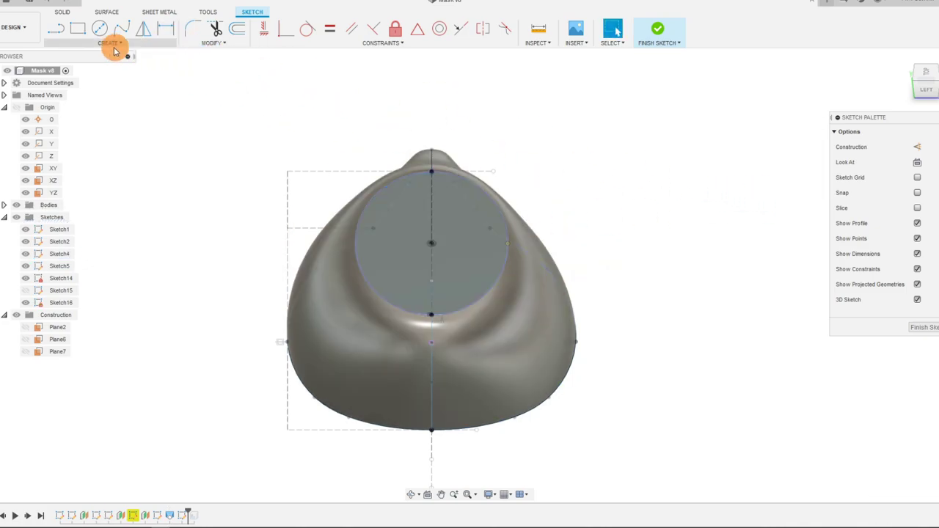
- Set up an extrude cut of the oval profile about 0.39 in into the mask with a -8° taper angle
left_click(63, 11)
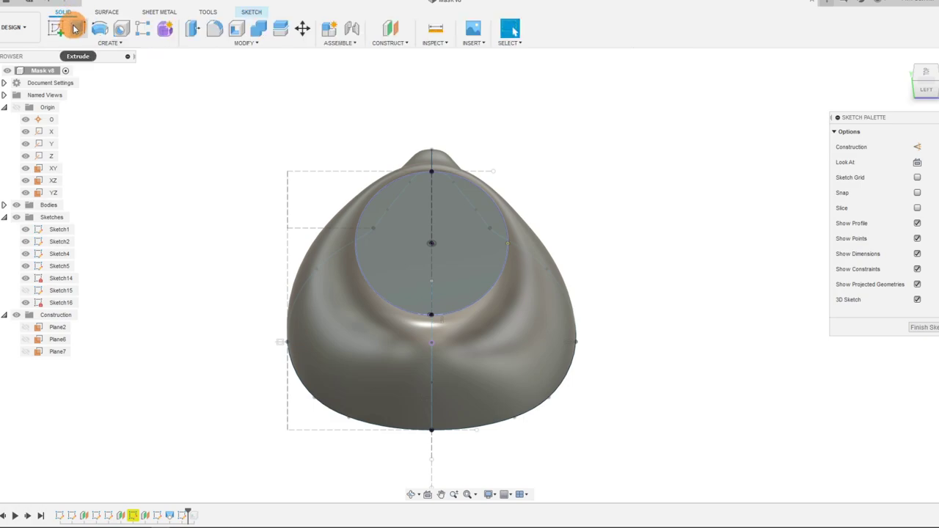
left_click(77, 27)
left_click(452, 247)
left_click_drag(429, 235, 432, 256)
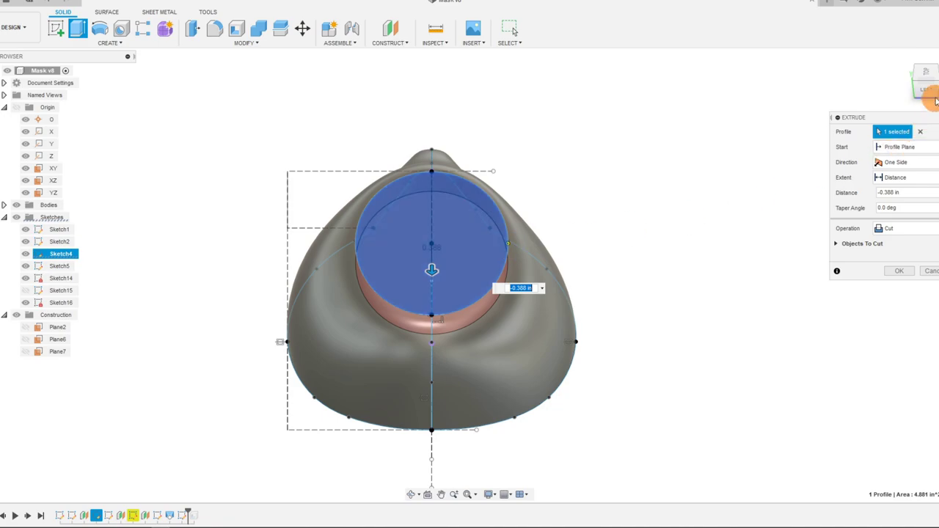
left_click(923, 87)
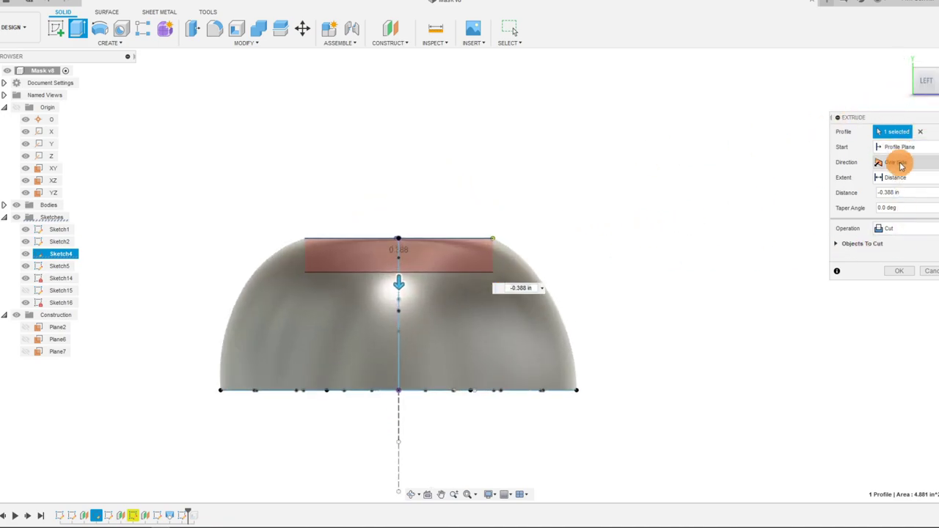
left_click(897, 208)
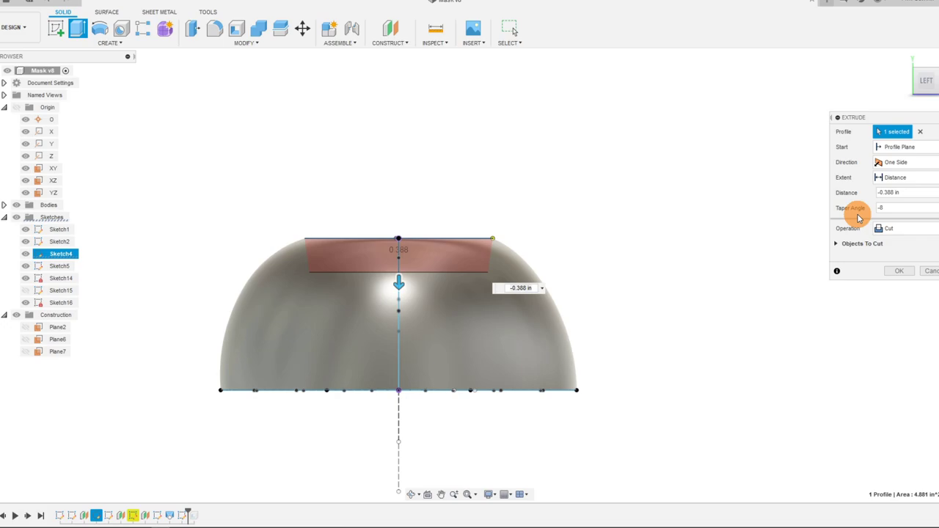
- Reduce the oval cut's depth to about 0.30 in and complete the tapered cut
left_click_drag(402, 281, 398, 266)
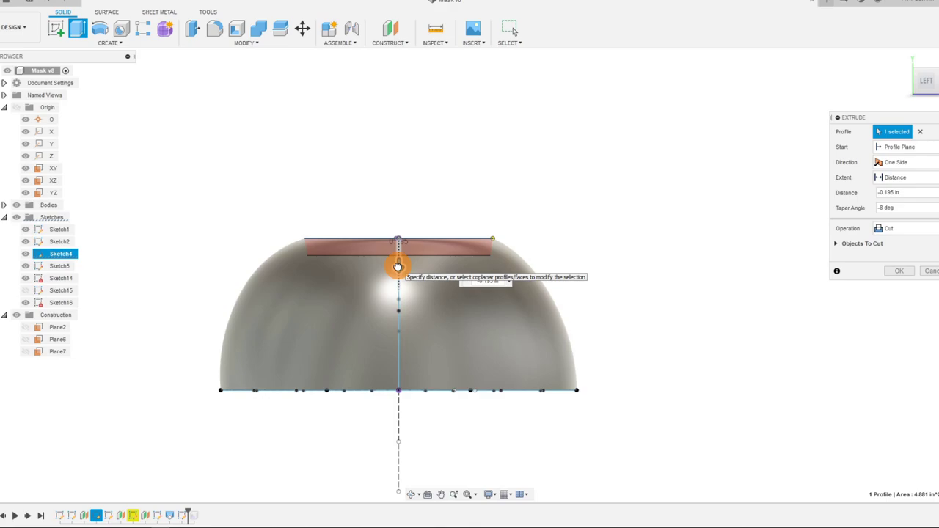
left_click_drag(397, 266, 394, 276)
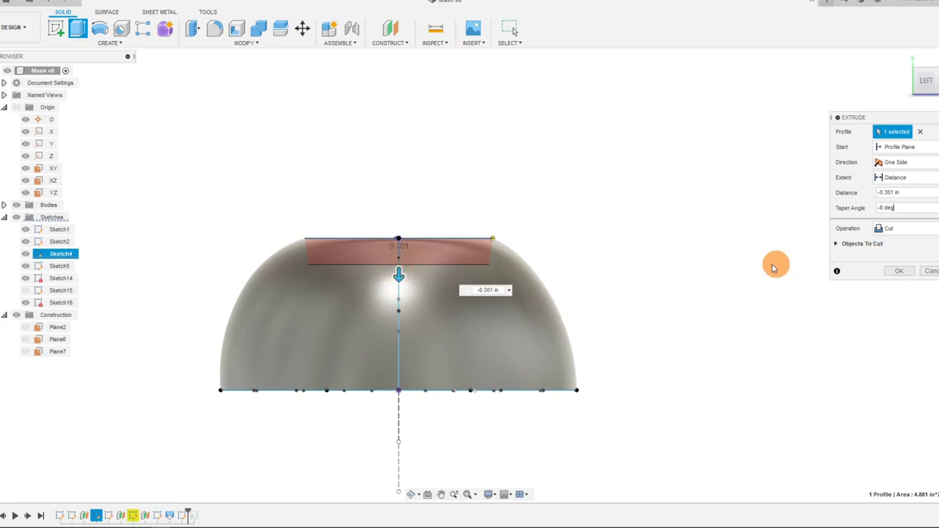
left_click(898, 270)
scroll(930, 103, "down", 1)
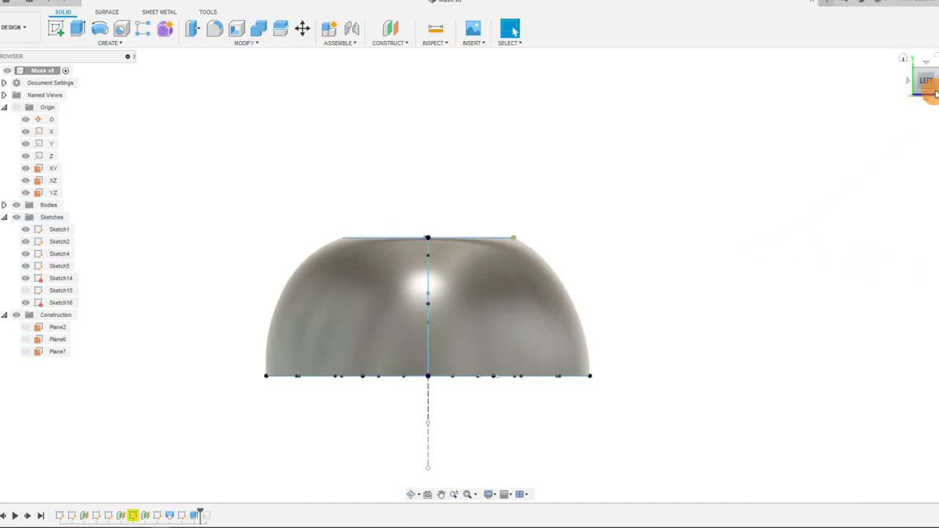
left_click(925, 76)
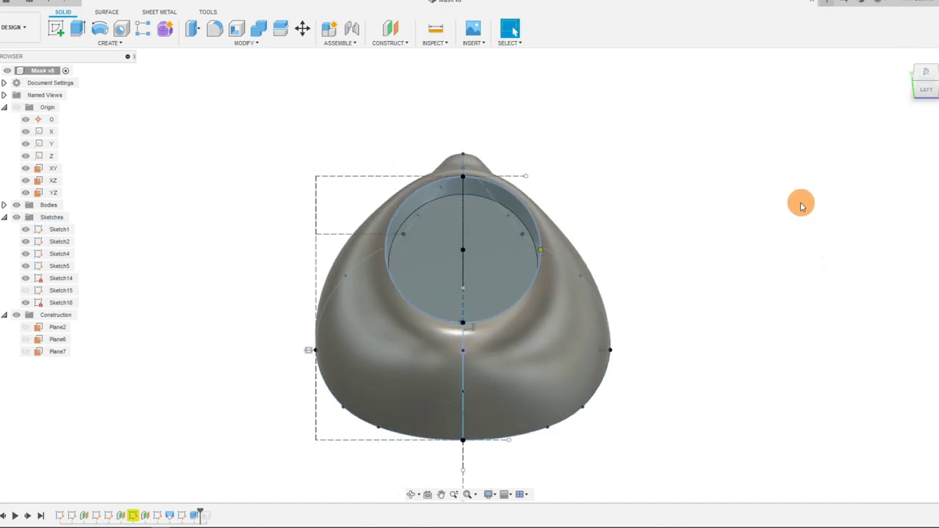
scroll(525, 242, "up", 3)
left_click(505, 246)
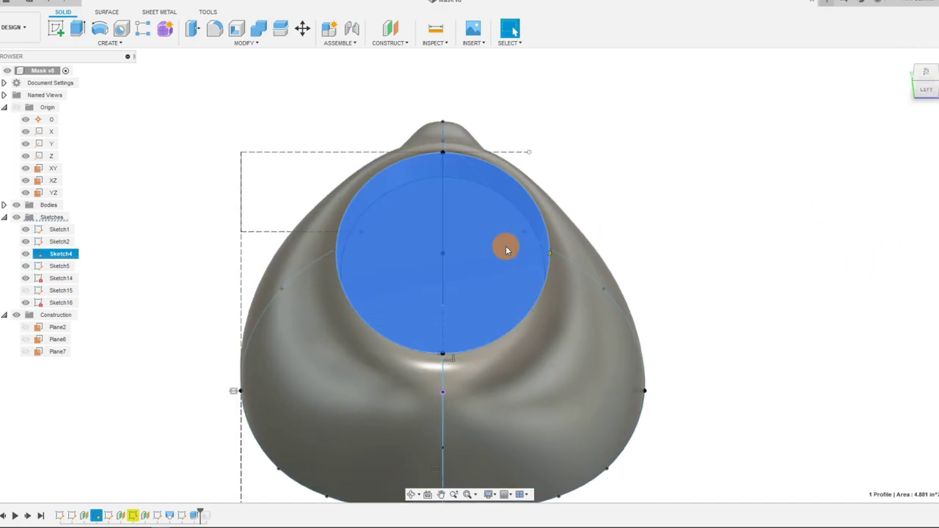
left_click(674, 202)
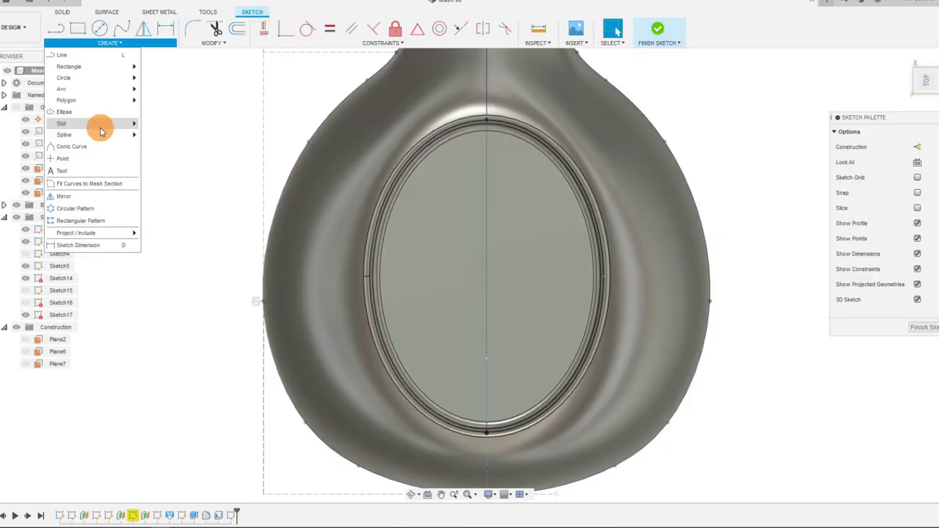
- Sketch a horizontal center point slot near the middle of the oval recess floor and move its center close to the mask's centerline
mouse_move(101, 123)
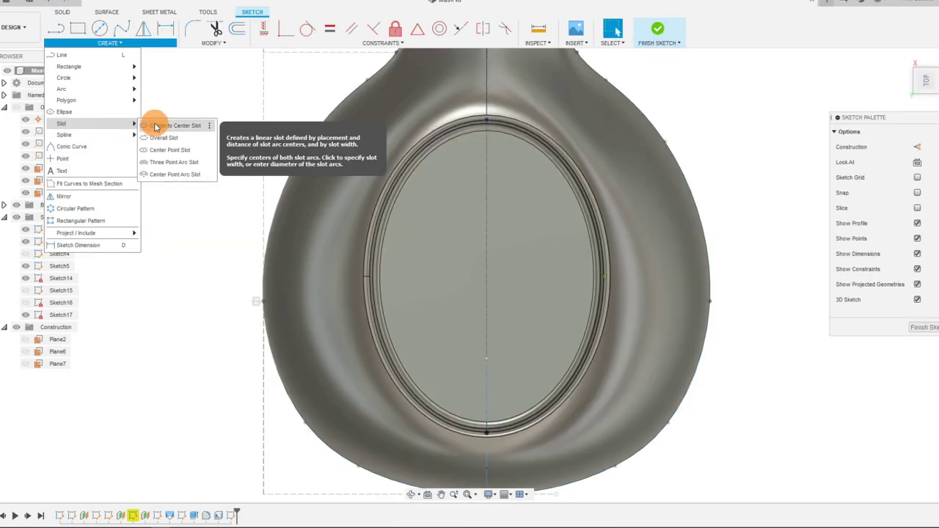
left_click(171, 149)
left_click(487, 270)
left_click(538, 272)
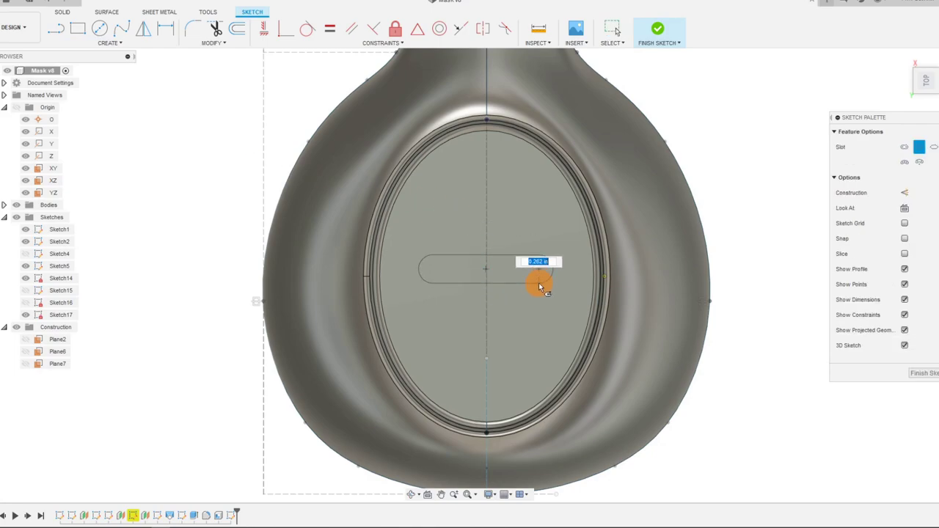
left_click(495, 279)
left_click_drag(482, 275, 494, 277)
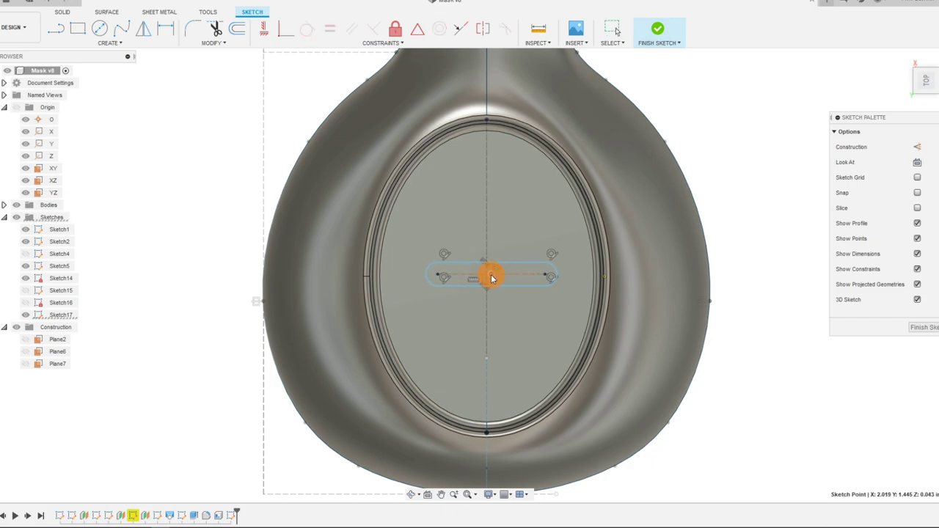
- Apply a horizontal/vertical constraint between the slot's center point and the midpoint at the bottom of the mask outline
scroll(530, 220, "down", 2)
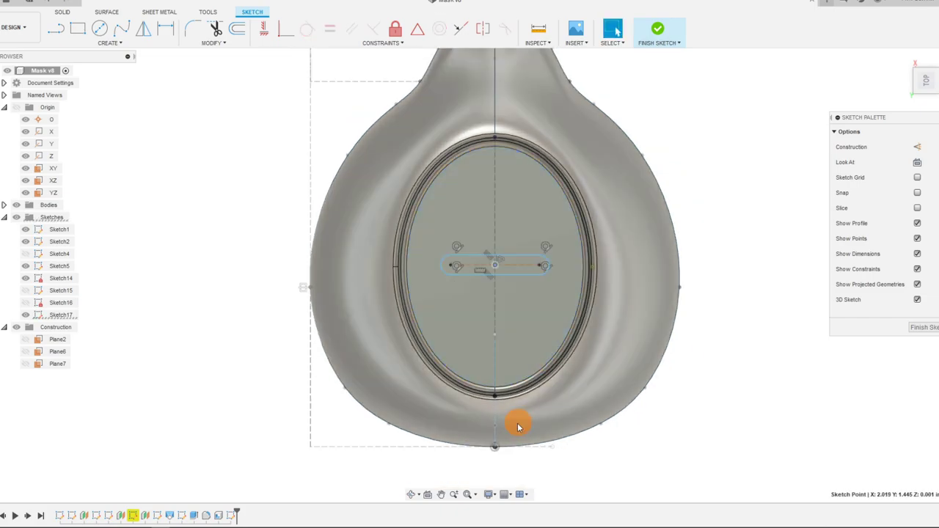
left_click(496, 446)
left_click(490, 267)
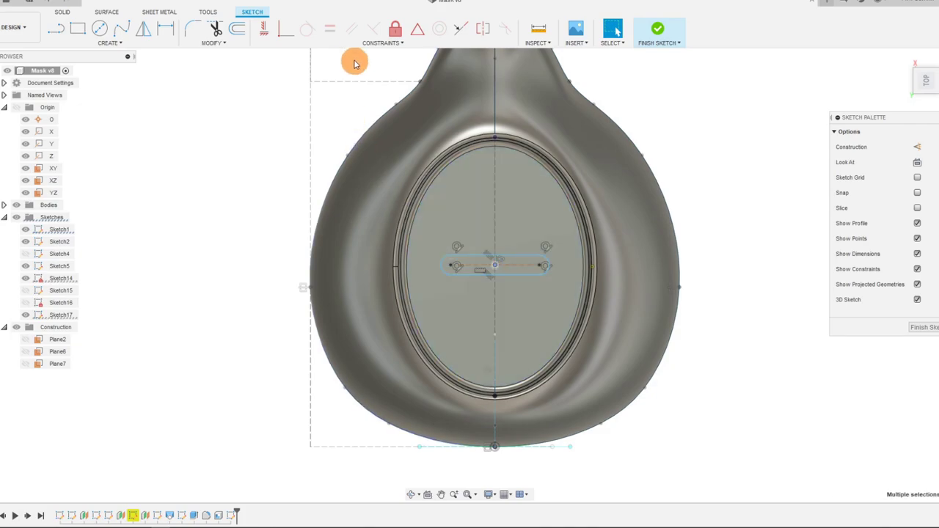
left_click(264, 31)
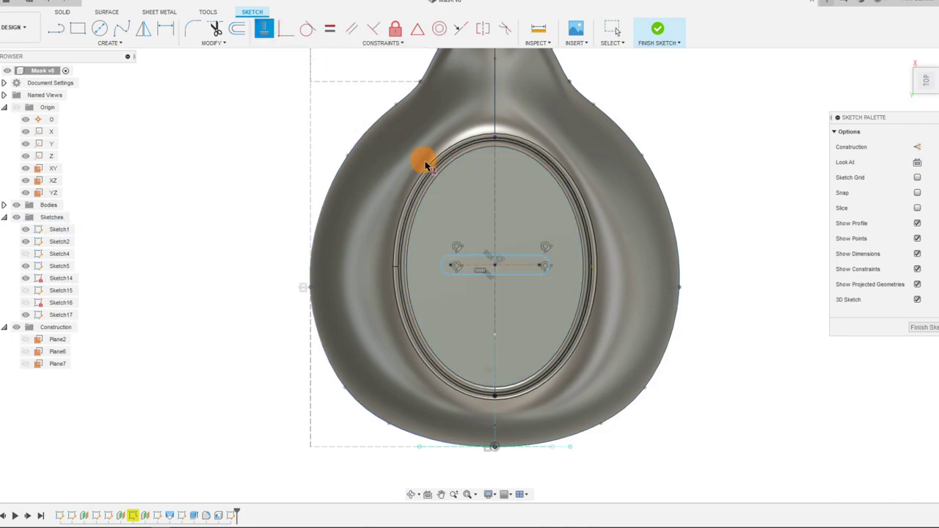
left_click(497, 270)
left_click(497, 449)
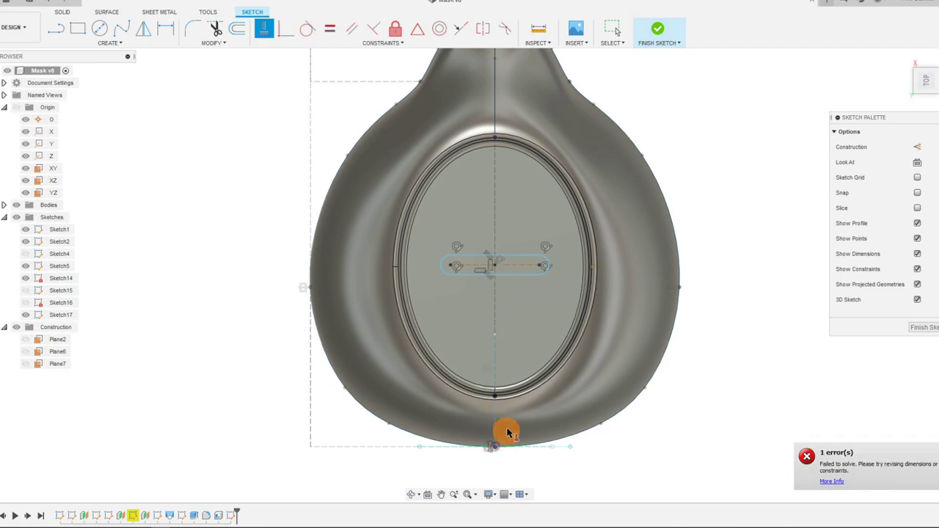
key("Escape")
- Stretch the slot to about 1.32 in between its arc centers and shift it slightly upward in the recess
scroll(541, 264, "up", 4)
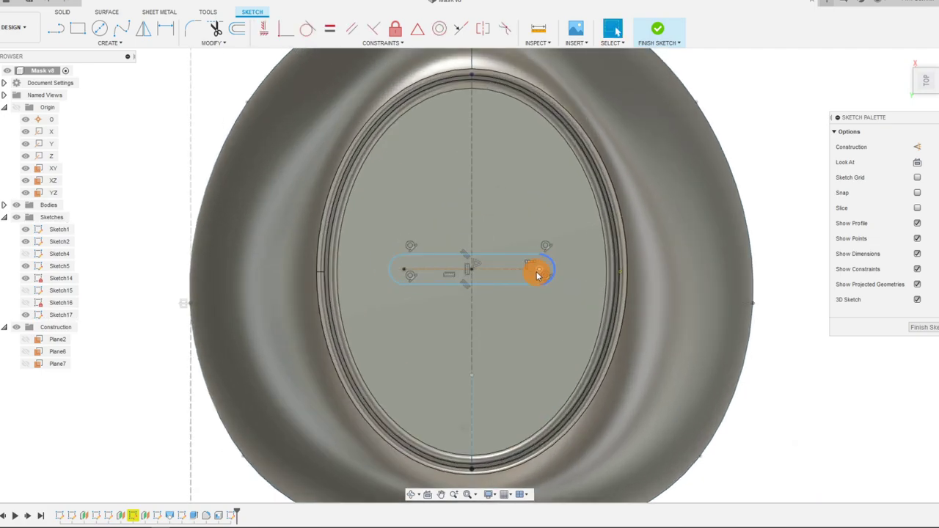
left_click_drag(540, 273, 559, 276)
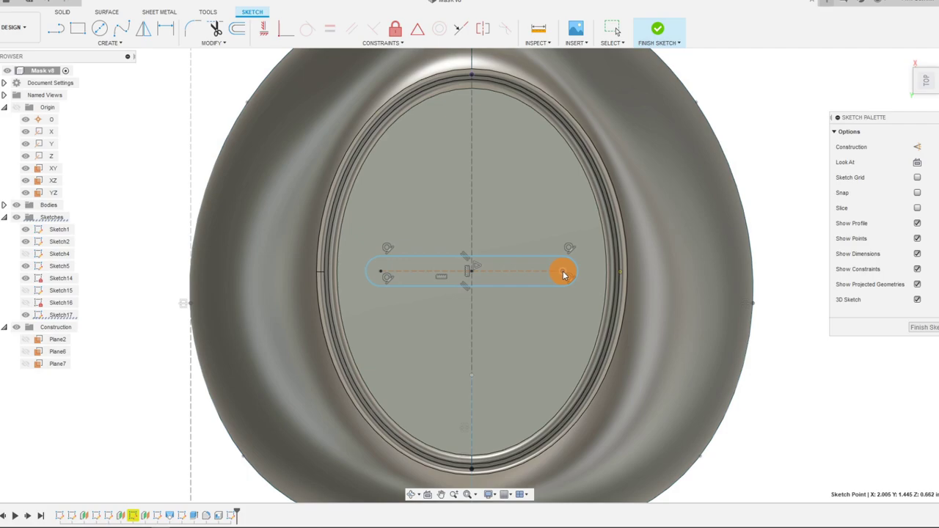
left_click(823, 224)
scroll(660, 209, "down", 3)
scroll(679, 184, "up", 2)
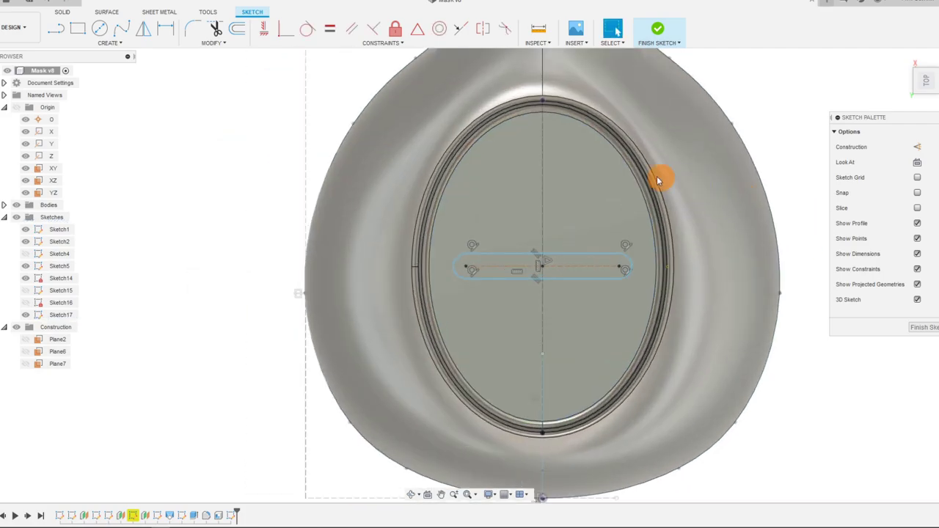
scroll(567, 263, "up", 2)
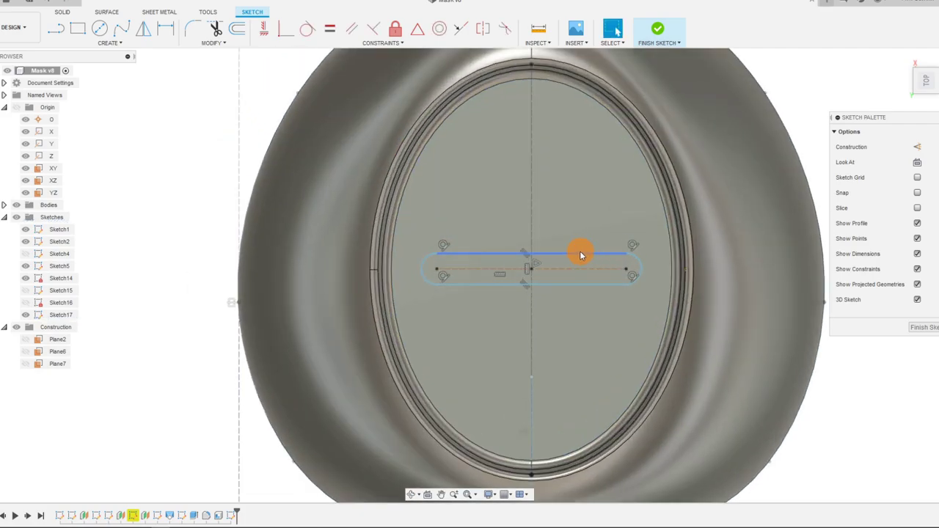
left_click(580, 256)
left_click_drag(582, 260, 581, 250)
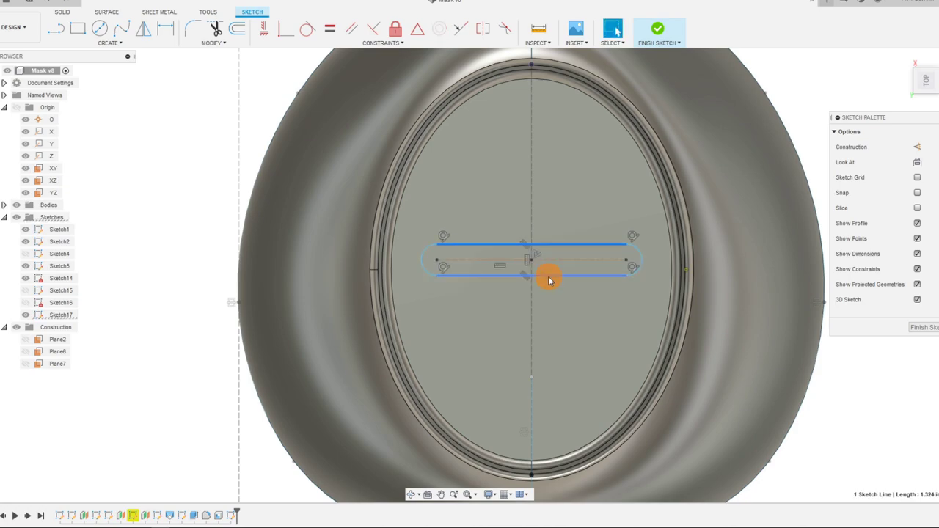
- Dimension the slot's center point 1.4 in above the bottom point of the oval
scroll(470, 245, "down", 3)
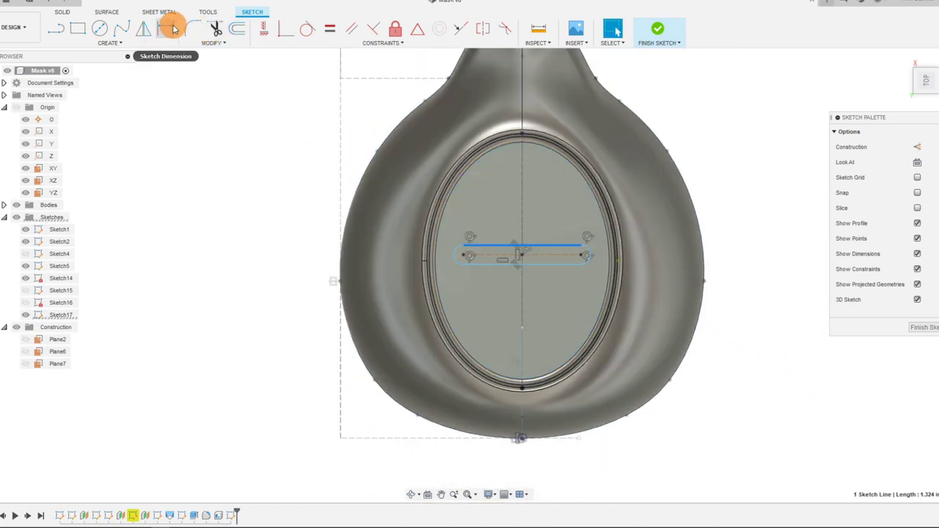
left_click(174, 28)
left_click(522, 391)
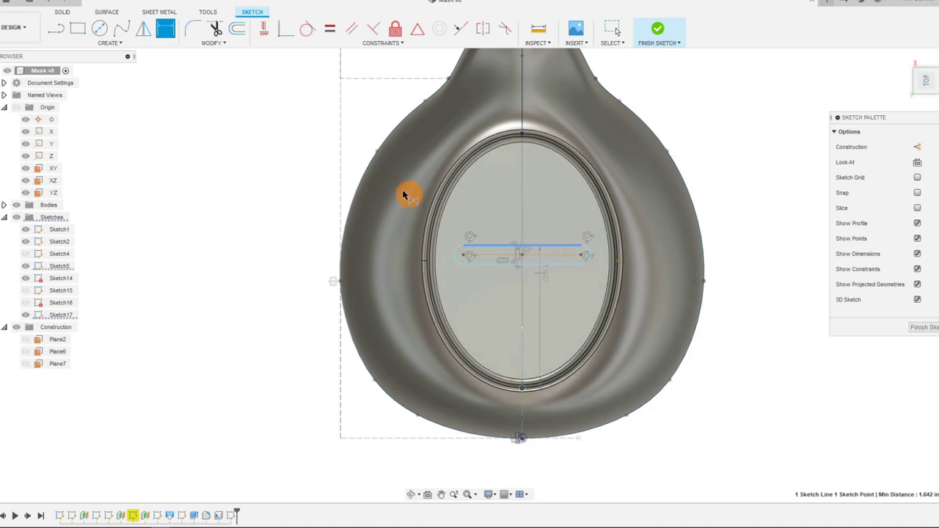
key("Escape")
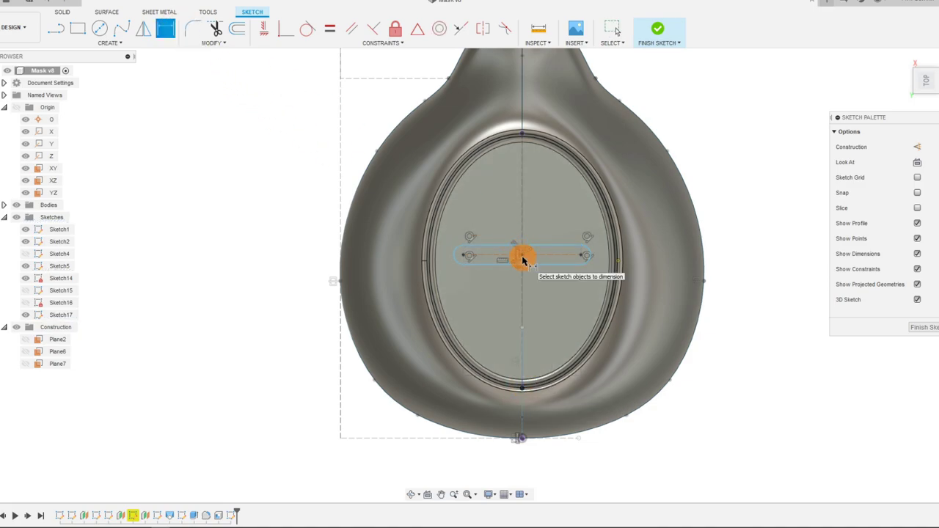
left_click(525, 259)
left_click(522, 389)
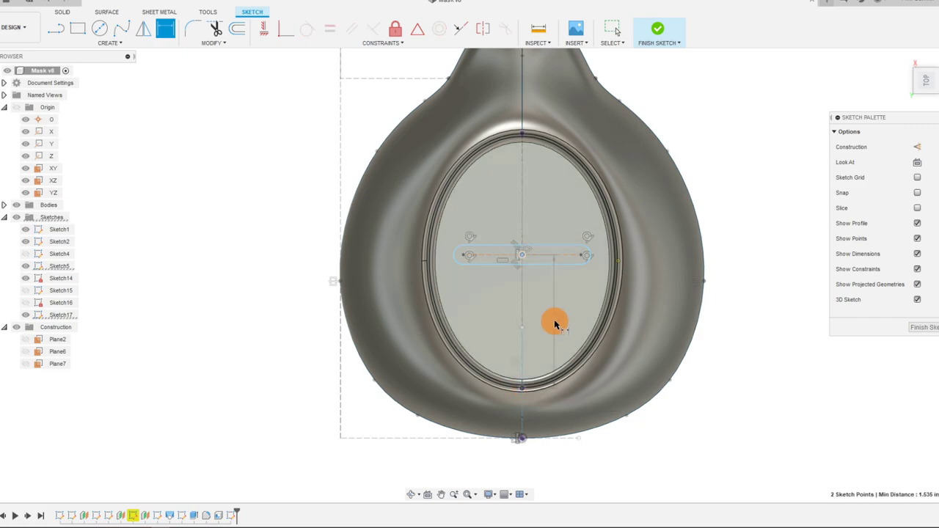
left_click(550, 311)
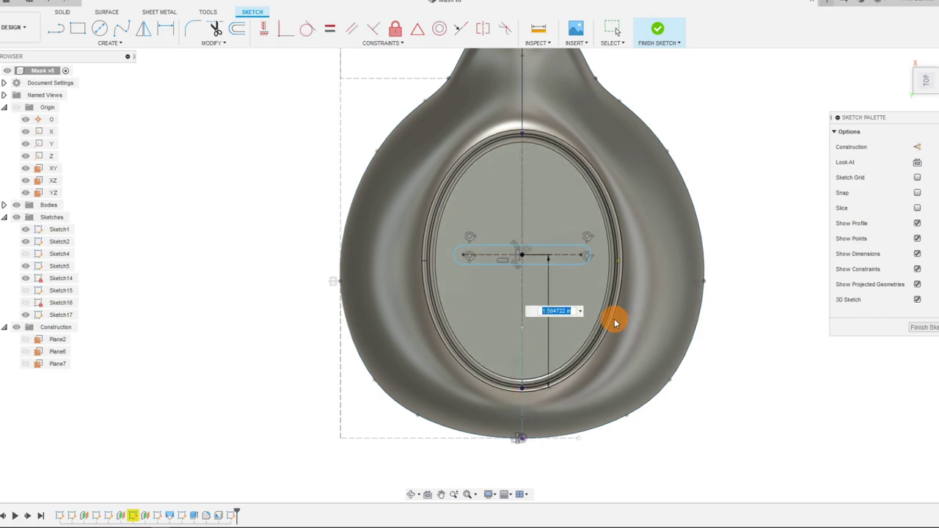
type("1.4")
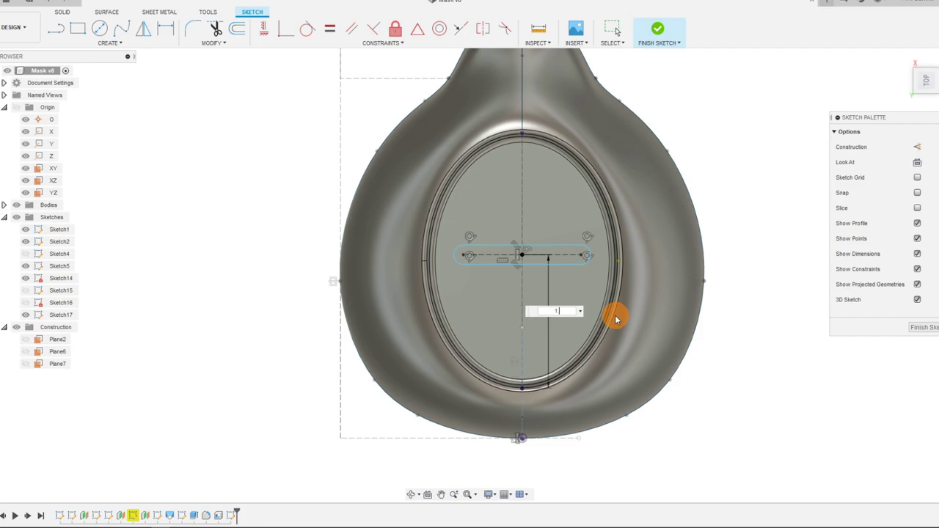
key("Return")
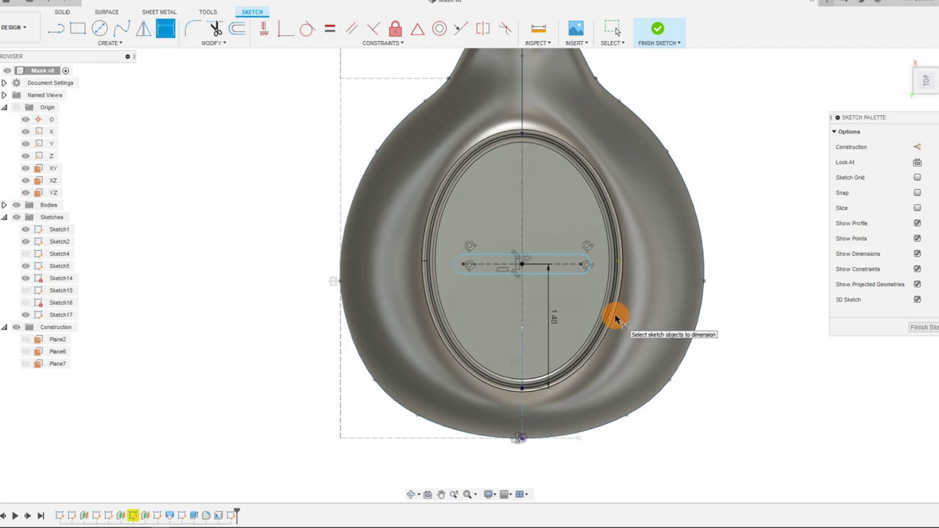
- Change the distance between the slot's center and the oval's bottom point to 1.45 in
key("Escape")
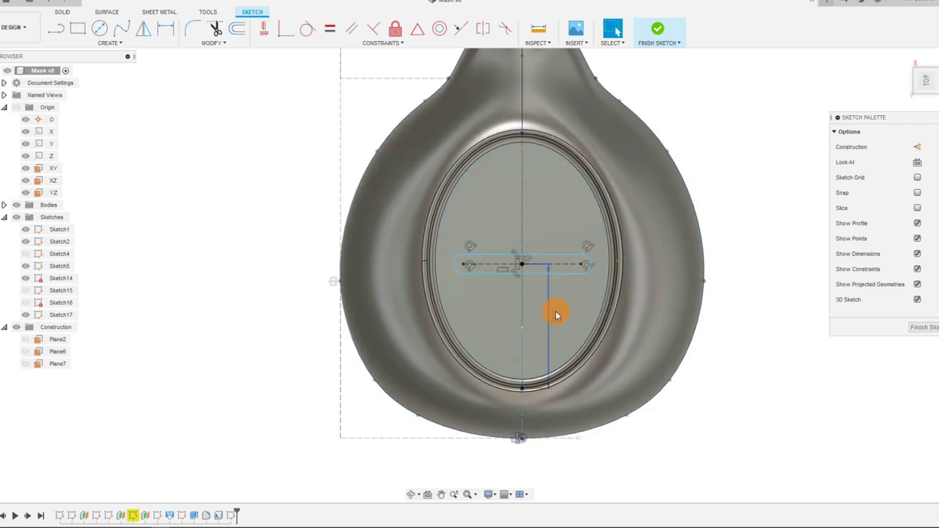
type("1.45")
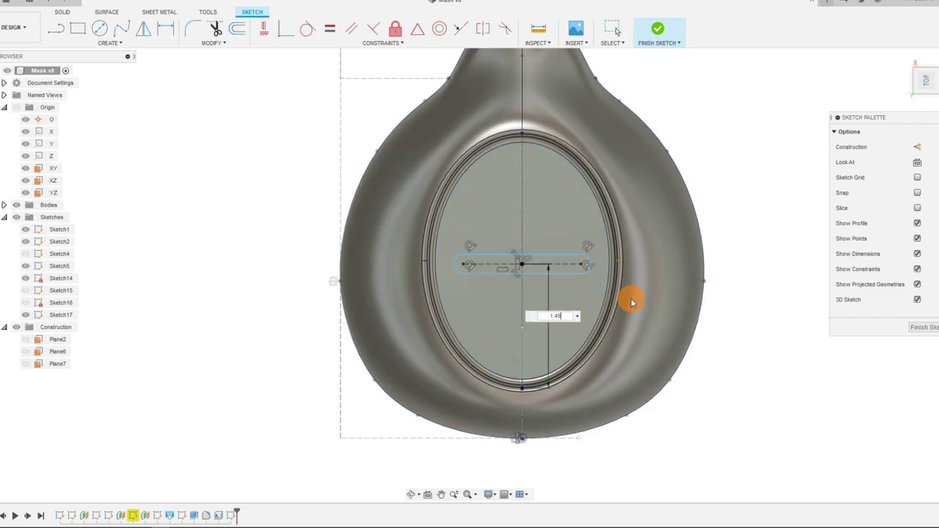
key("Return")
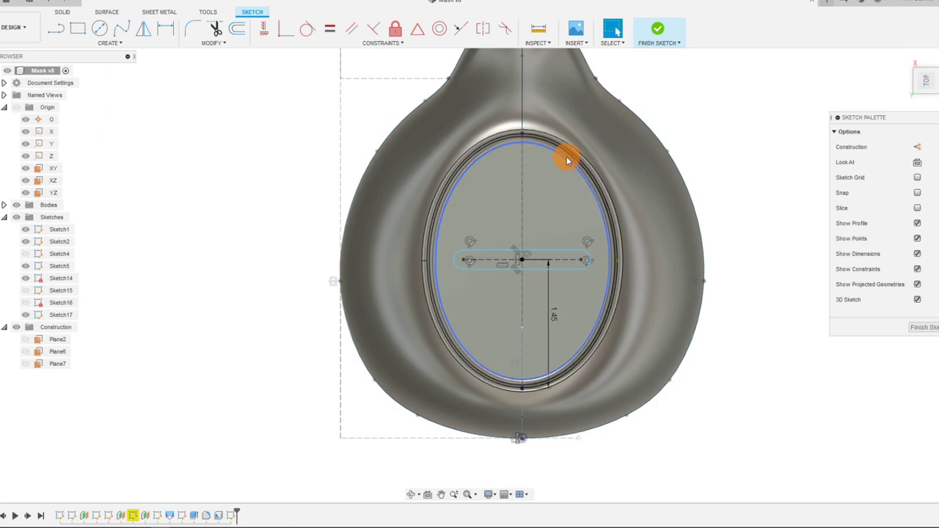
left_click(463, 264)
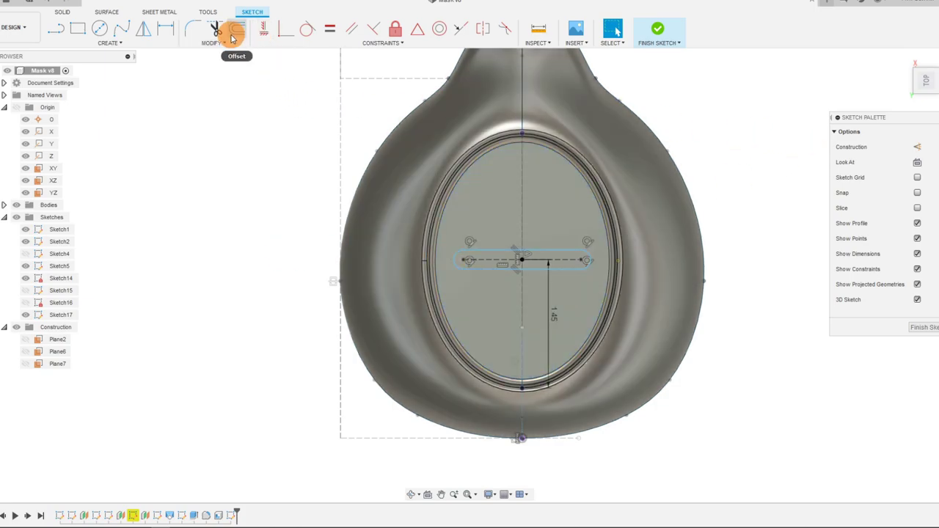
left_click(130, 44)
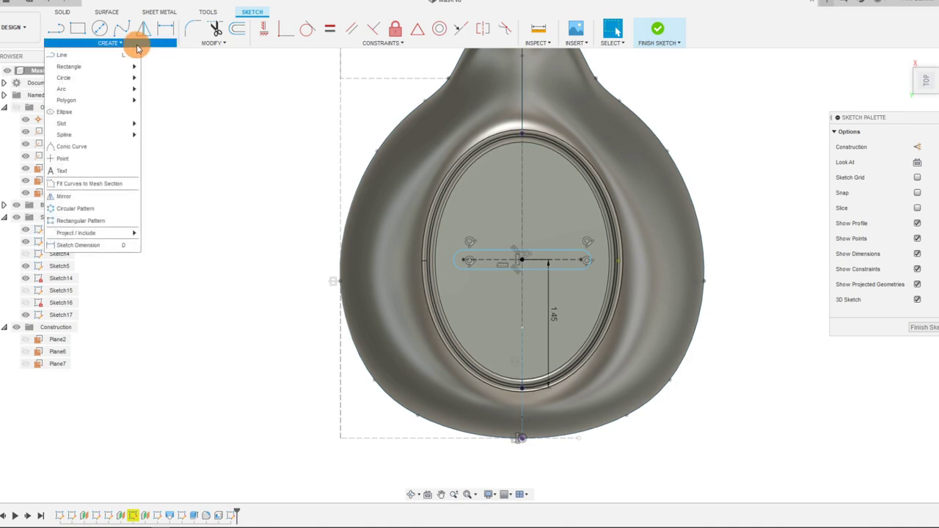
left_click(95, 220)
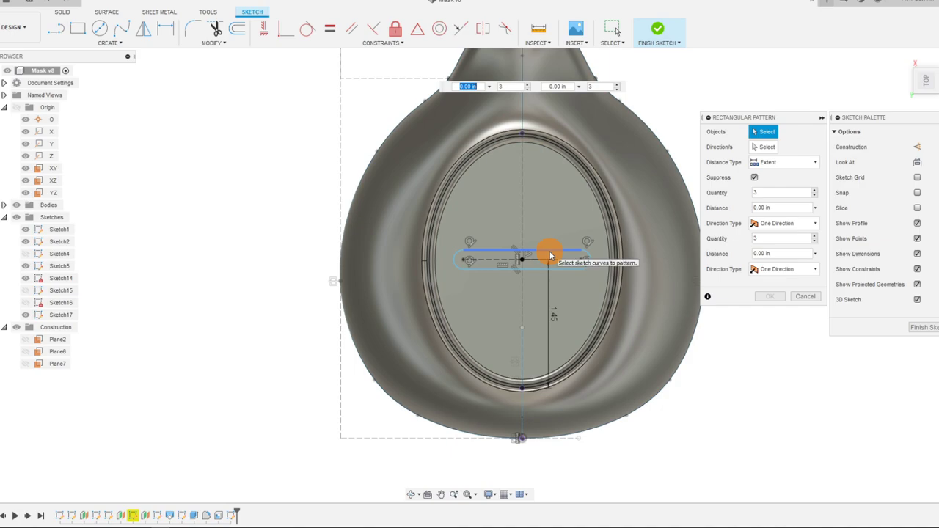
left_click(805, 296)
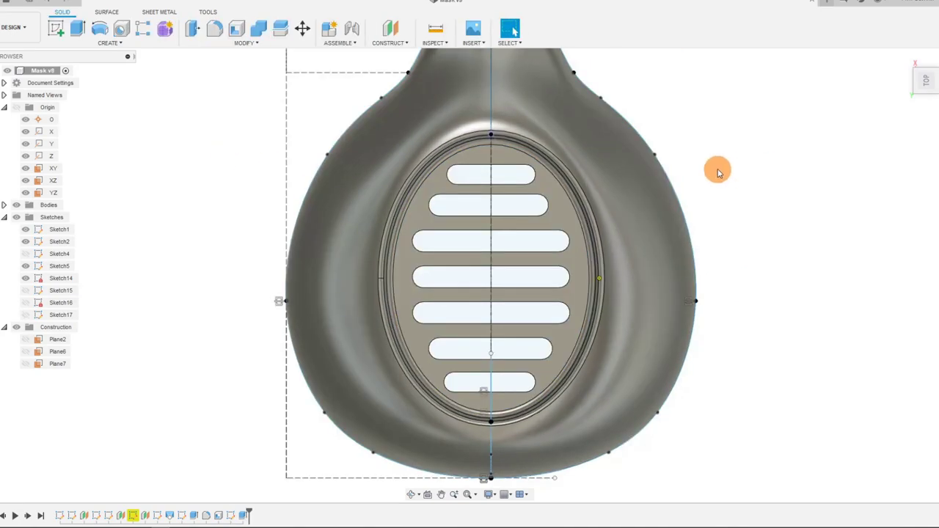
- Create a new sketch on the slotted floor face of the oval recess
left_click(578, 262)
left_click(55, 28)
left_click(480, 308)
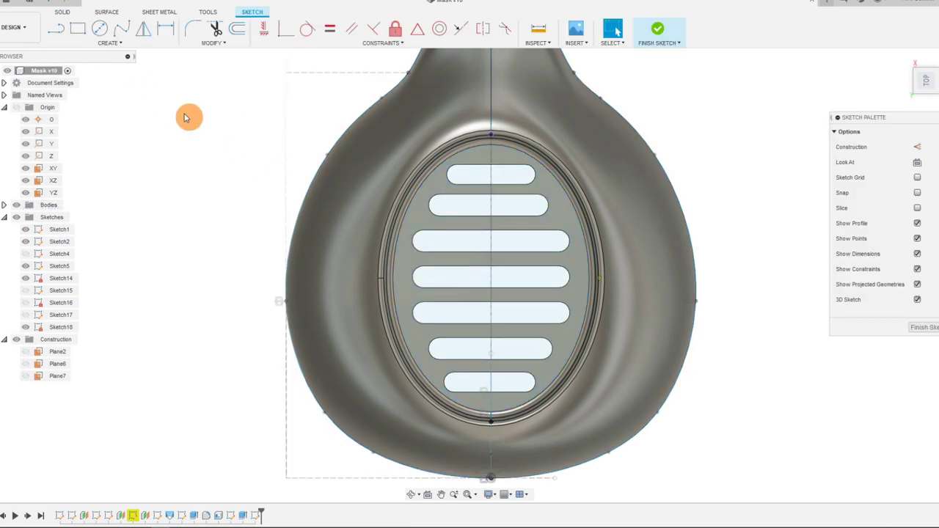
- Sketch an upright ellipse centered on the vertical centerline over the ventilation slots
left_click(110, 42)
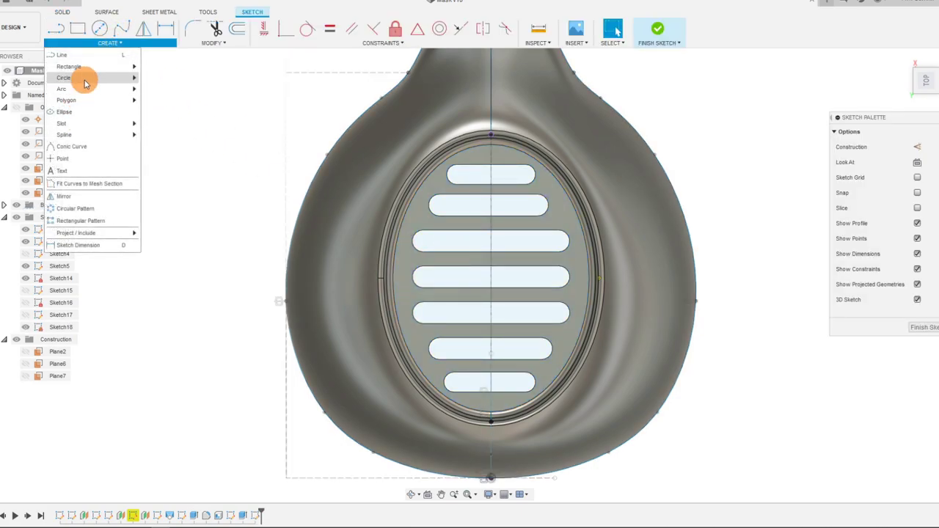
left_click(65, 112)
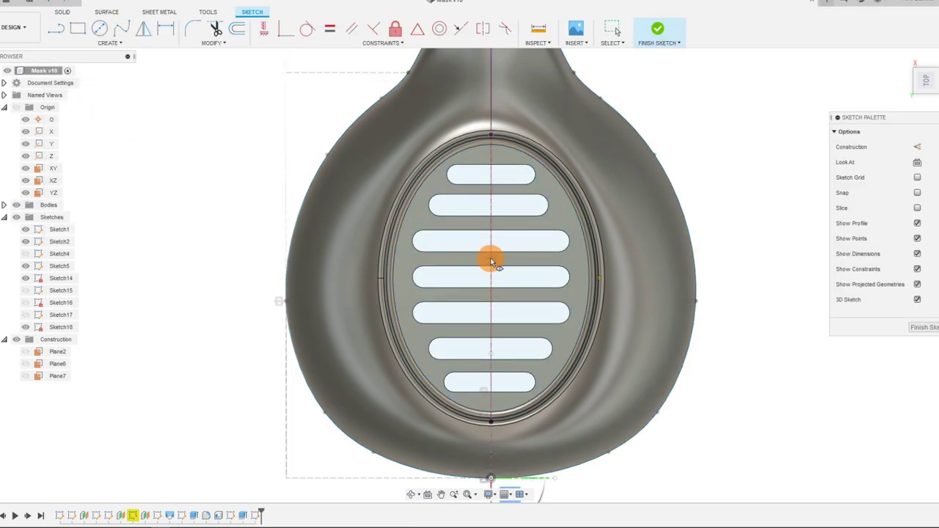
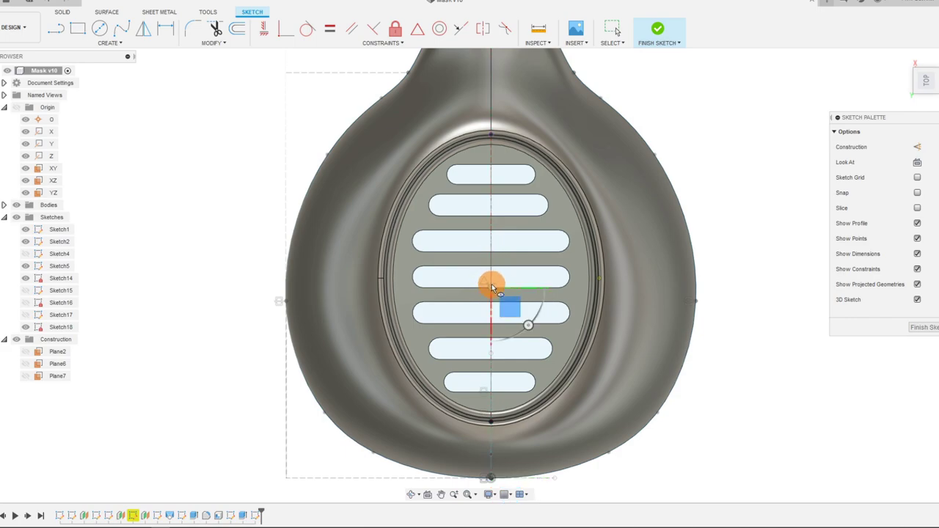
left_click(491, 399)
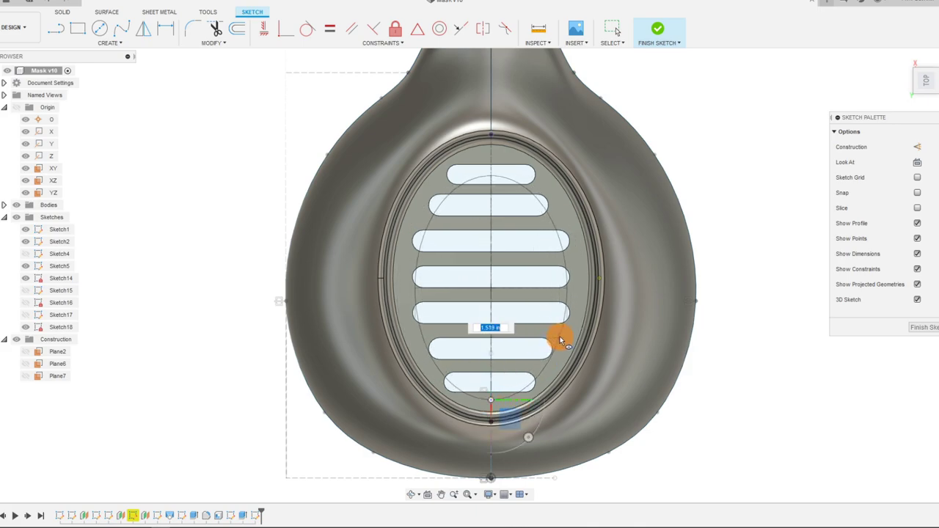
key("Escape")
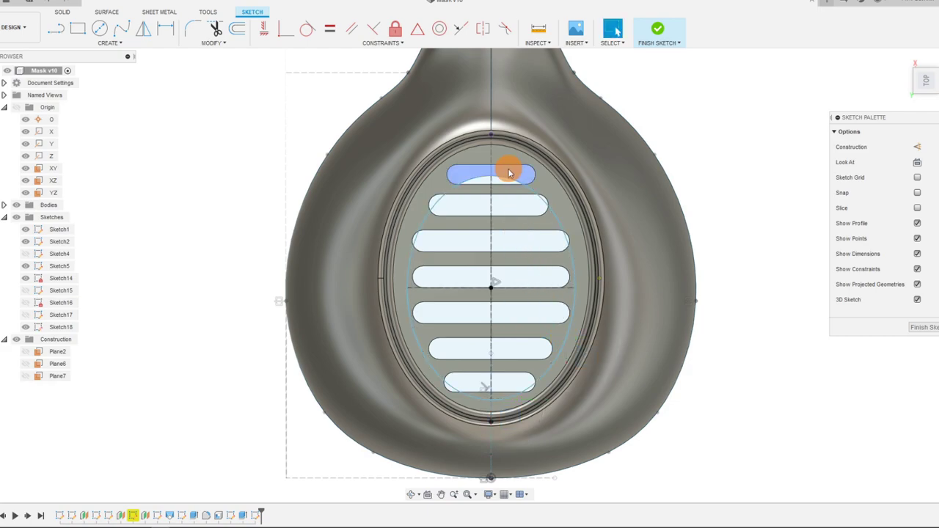
- Reposition the ellipse along the centerline so its center sits on the center of the middle slot
left_click(488, 163)
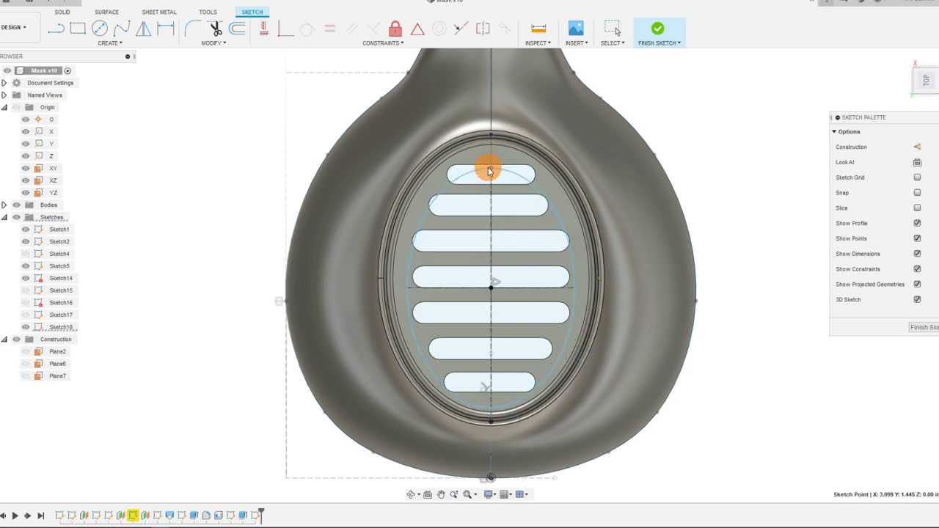
left_click(492, 307)
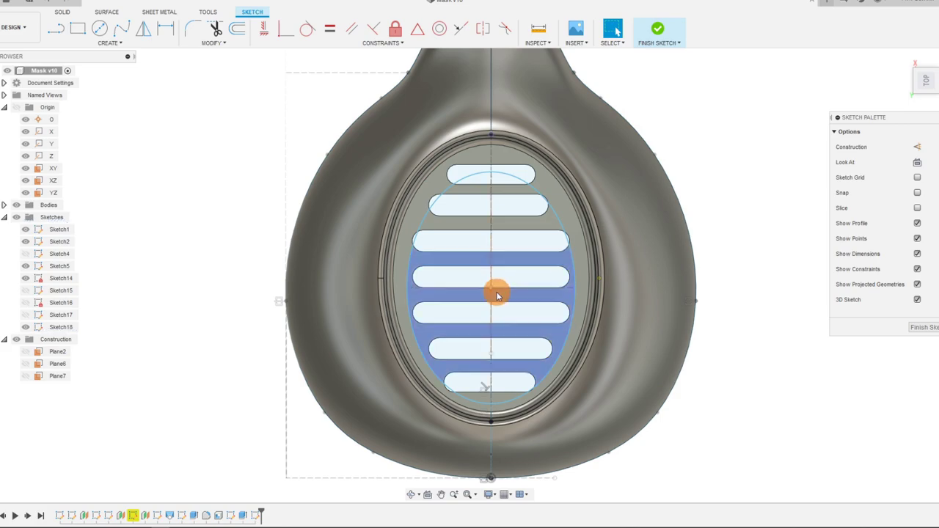
left_click(490, 278)
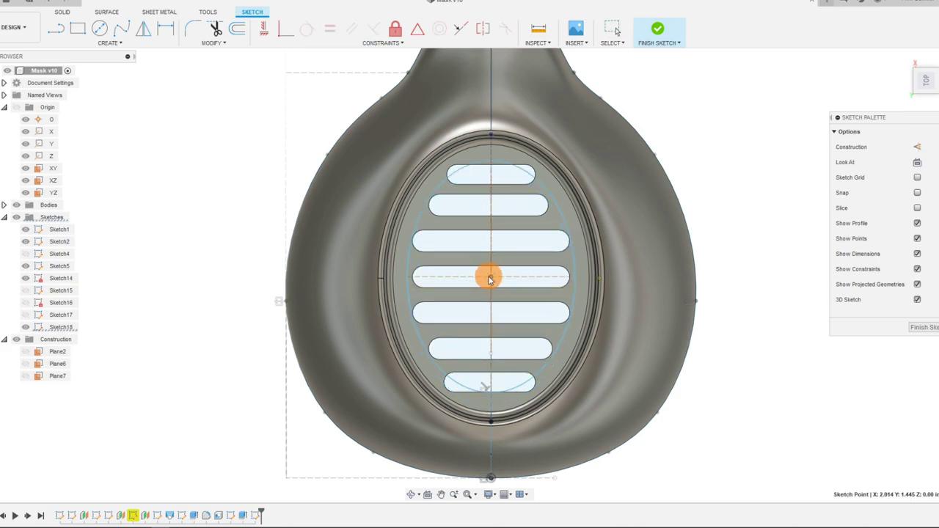
- Stretch the ellipse above the uppermost slot and widen it past the ends of the longest slots
left_click(570, 267)
left_click_drag(508, 169, 494, 151)
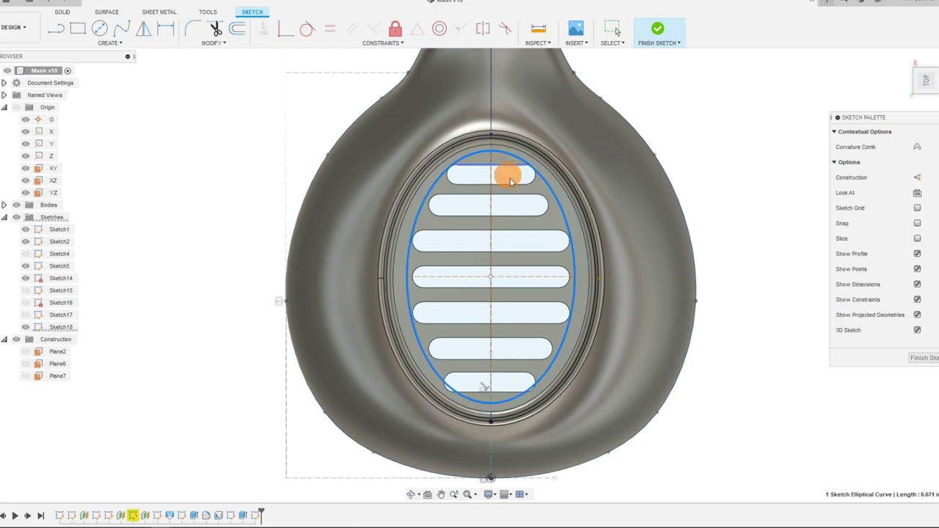
left_click_drag(574, 268, 582, 265)
left_click(662, 225)
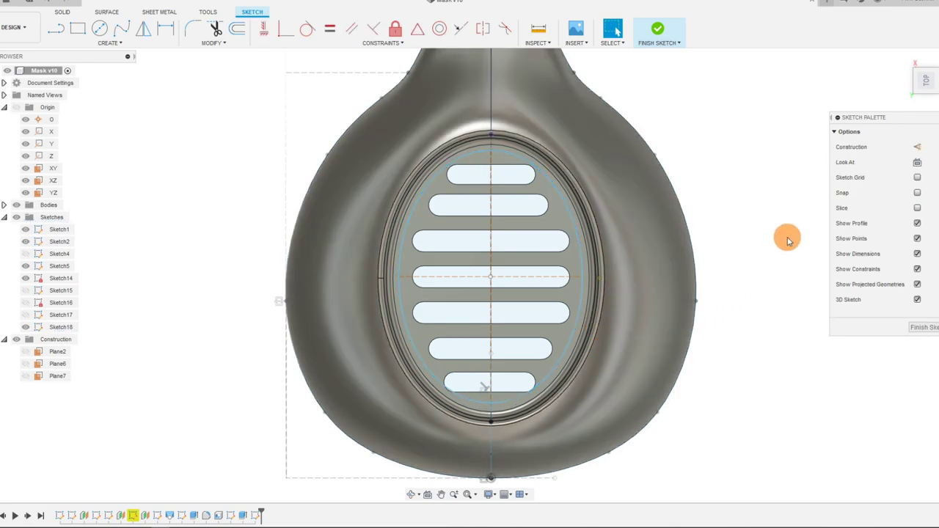
- Extend the ellipse's lower end slightly below the lowest slot, close to the edge of the recess floor
scroll(494, 306, "up", 5)
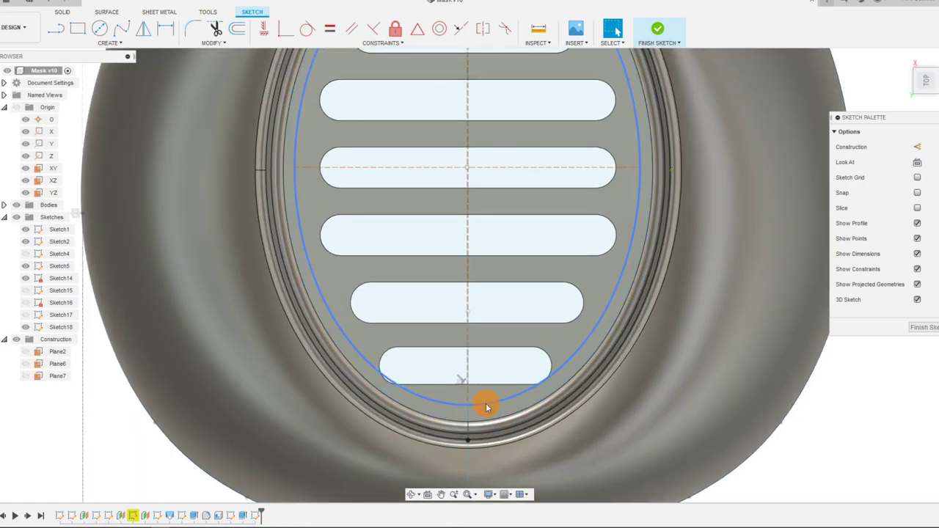
left_click_drag(486, 405, 487, 413)
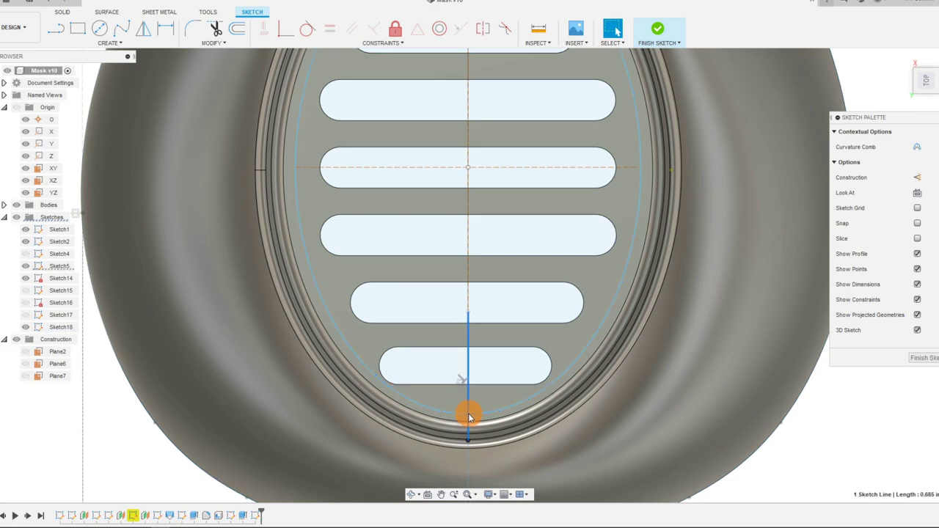
left_click(471, 410)
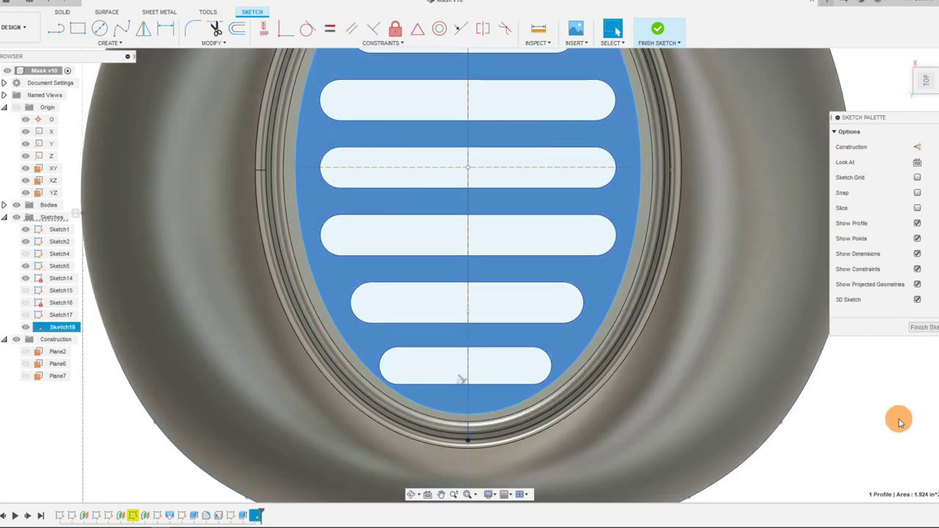
left_click(897, 419)
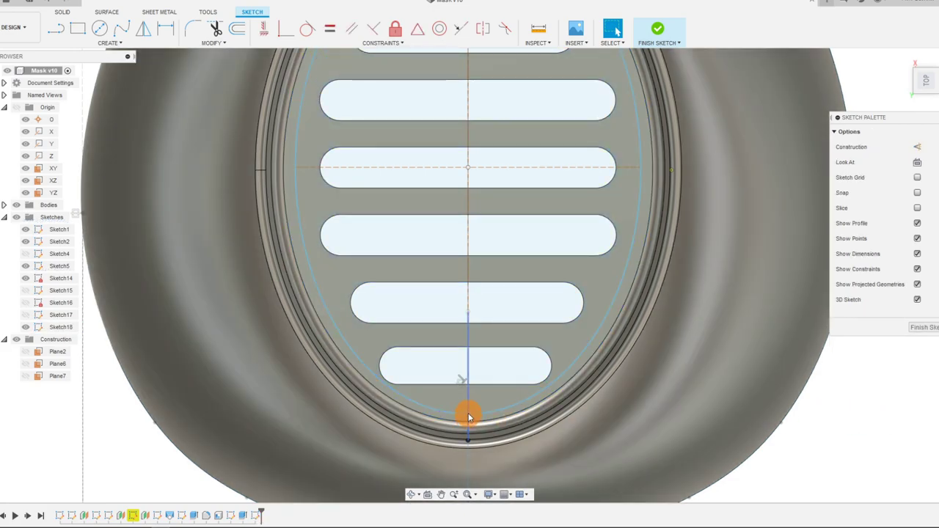
- Apply a Horizontal/Vertical constraint at the ellipse's lower end to align it with the centerline
scroll(490, 418, "down", 2)
left_click(478, 420, "ctrl")
left_click(265, 31)
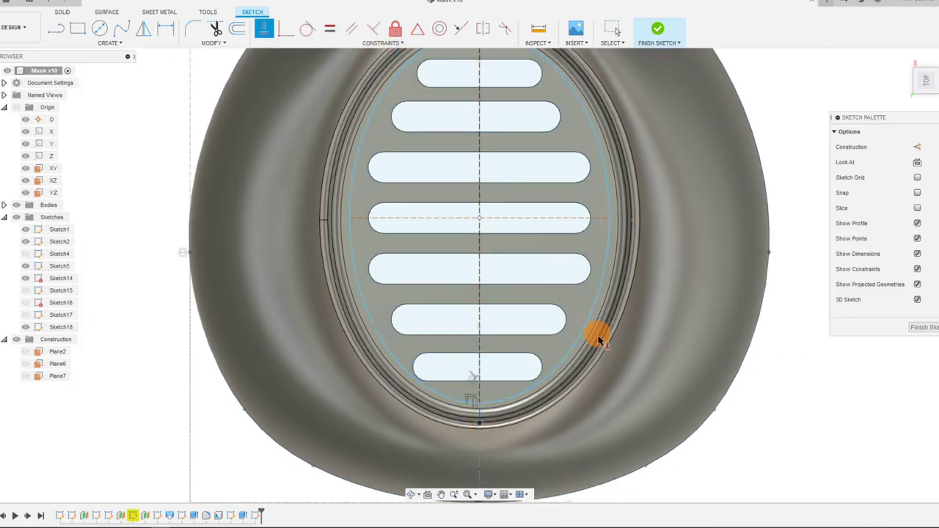
- Fine-tune the ellipse's width to fit just inside the edge of the recess floor and finish the sketch
scroll(592, 262, "down", 3)
scroll(626, 273, "up", 1)
left_click(617, 266)
left_click_drag(614, 263, 609, 262)
left_click(820, 228)
scroll(649, 302, "down", 2)
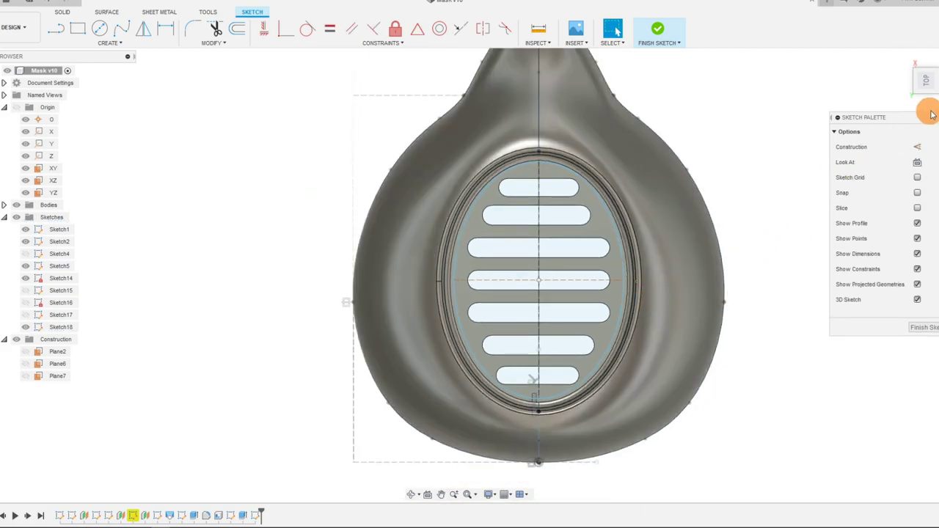
mouse_move(926, 92)
mouse_move(926, 91)
left_mouse_down()
mouse_move(677, 287)
mouse_move(748, 210)
mouse_move(687, 256)
left_mouse_up()
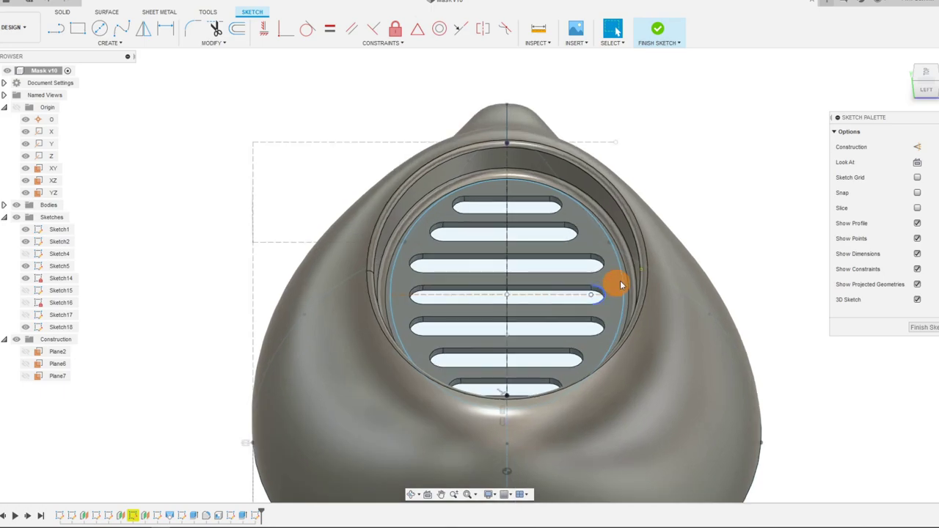
left_click(660, 36)
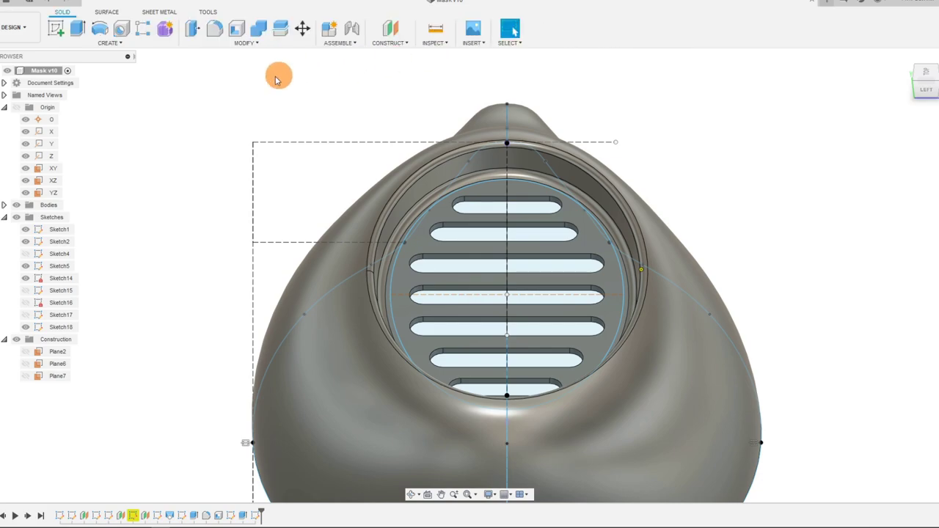
- Start an Extrude with the elliptical region and all seven slot areas inside it as profiles
left_click(78, 28)
left_click(614, 253)
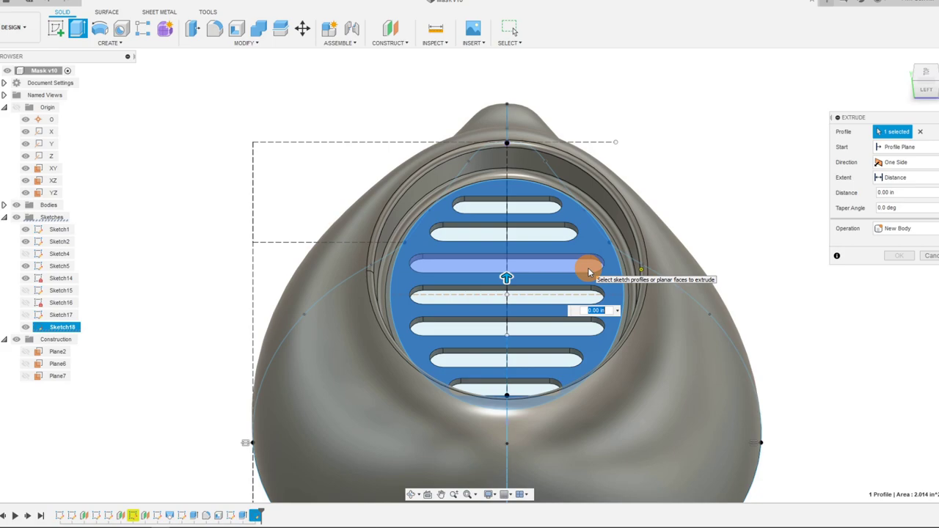
left_click(589, 270)
left_click(549, 231)
left_click(547, 208)
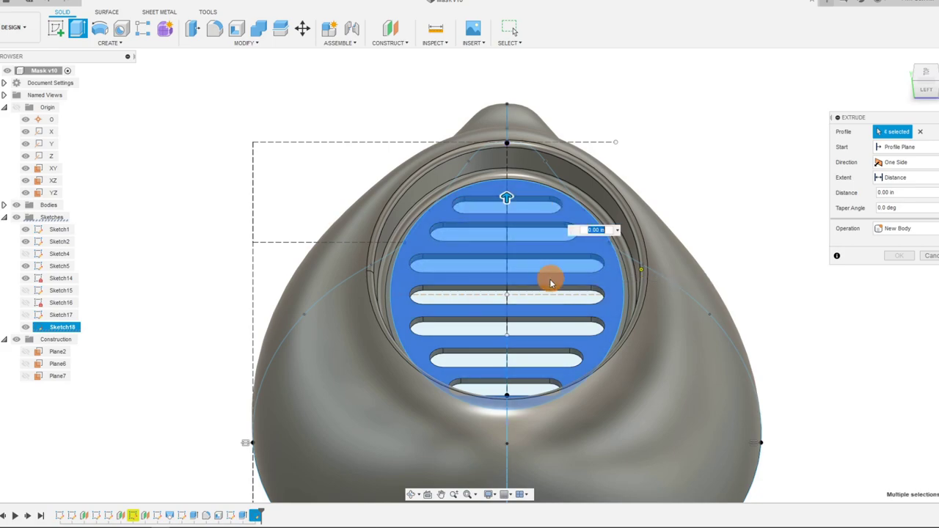
left_click(545, 299)
left_click(546, 328)
left_click(546, 349)
left_click(534, 386)
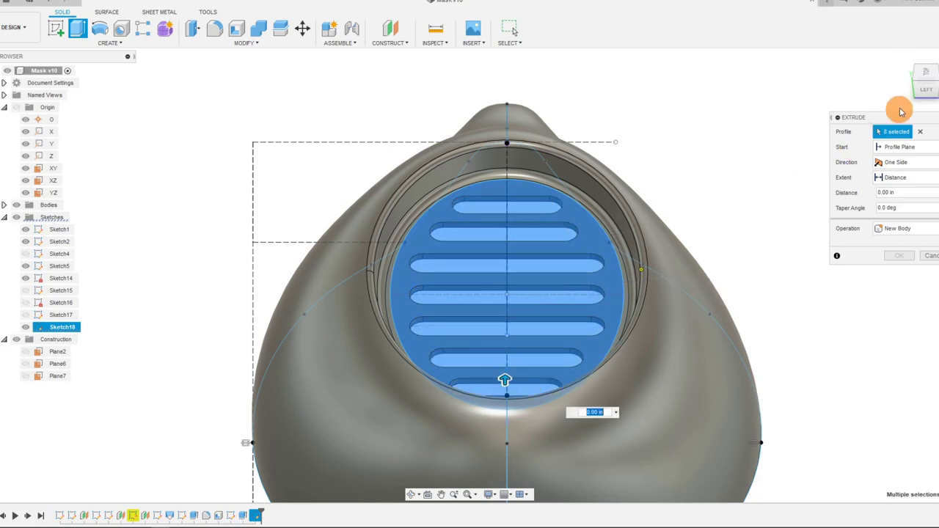
- Extrude the eight selected profiles outward 0.10 in as a new component
left_click(915, 107)
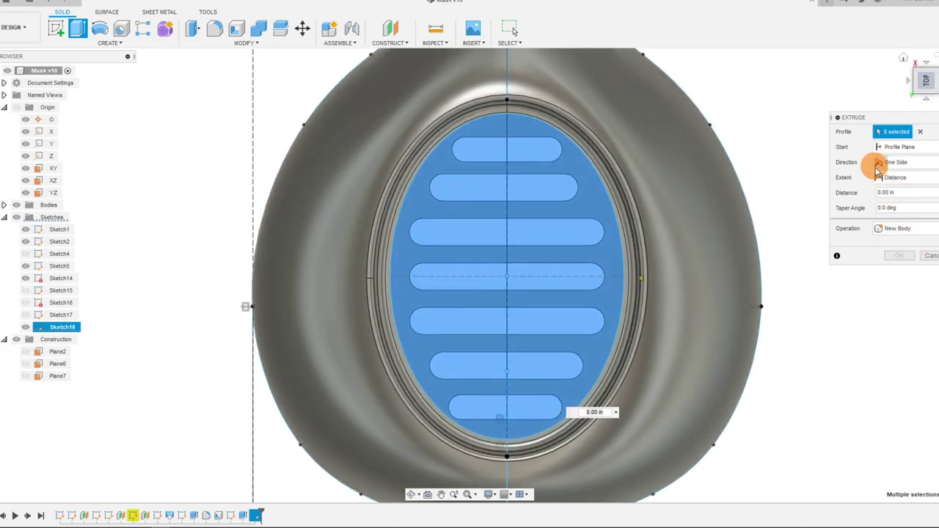
left_click(927, 94)
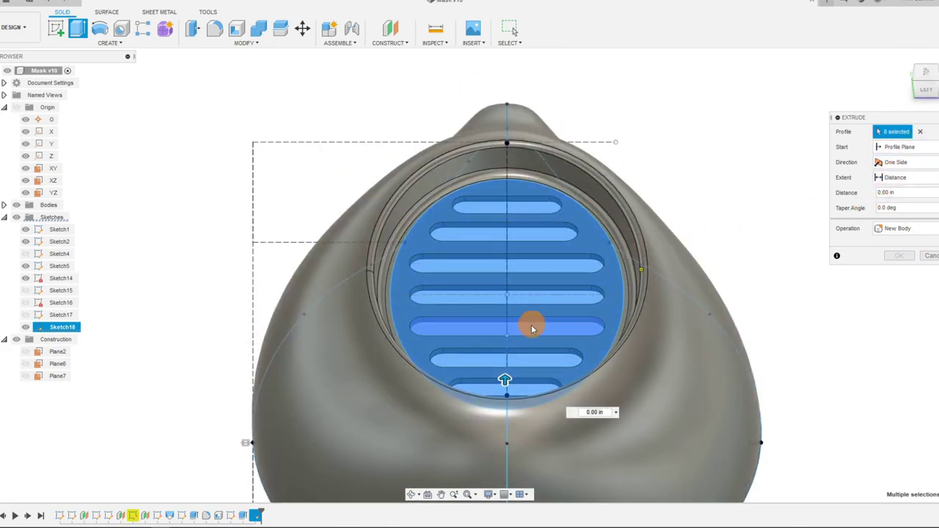
left_click_drag(505, 381, 505, 367)
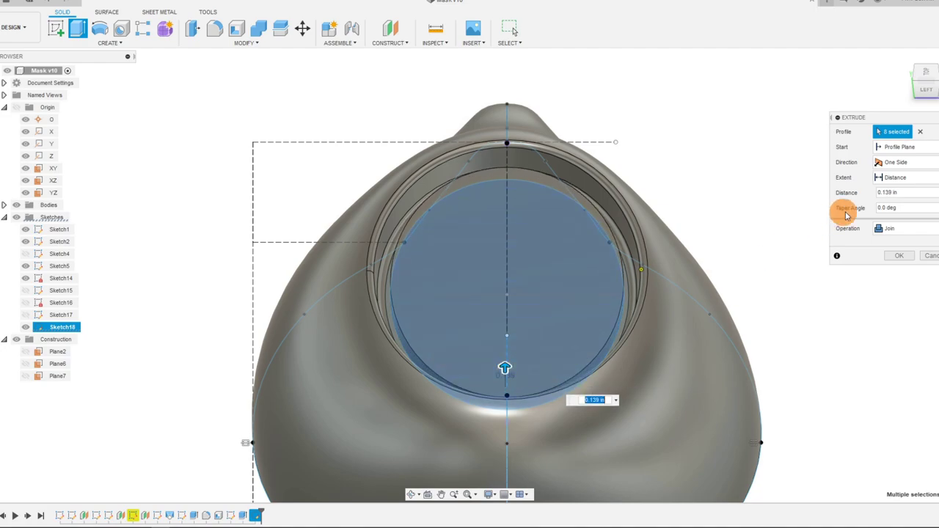
left_click(890, 193)
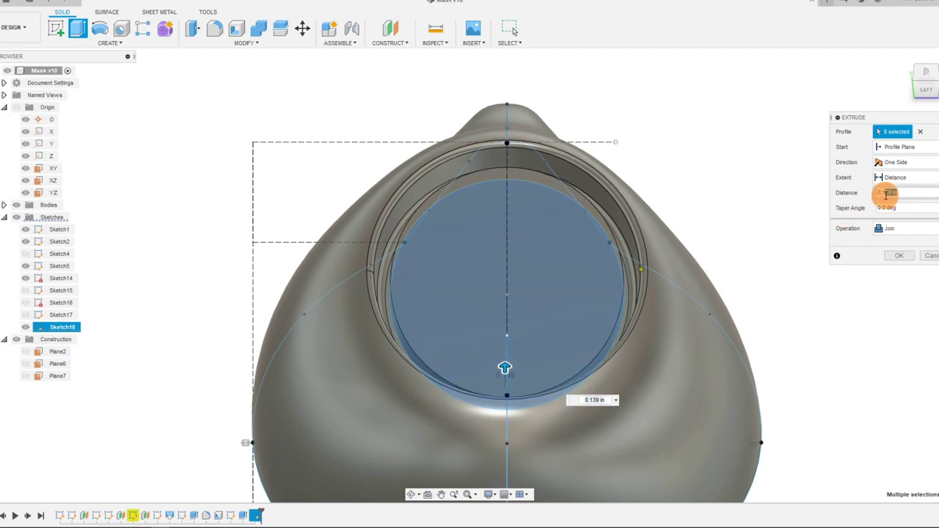
type("0.10")
left_click(892, 254)
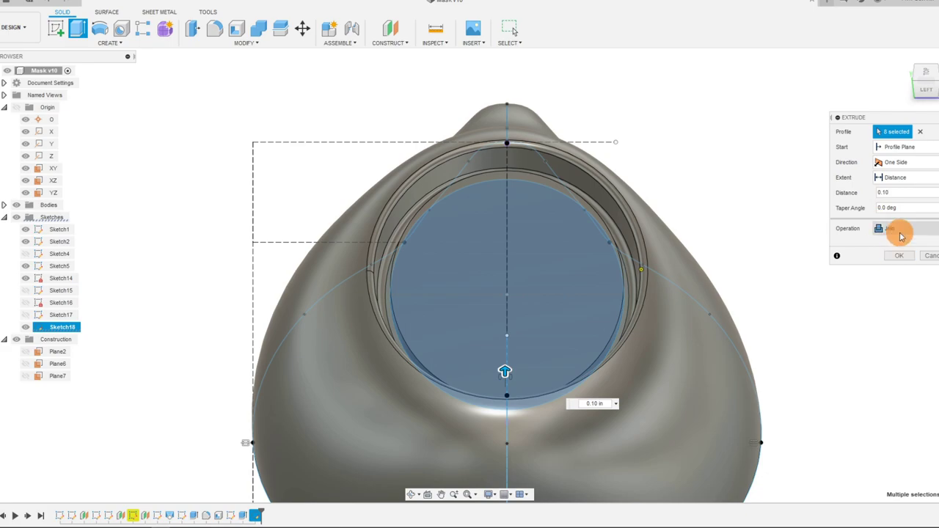
left_click(901, 233)
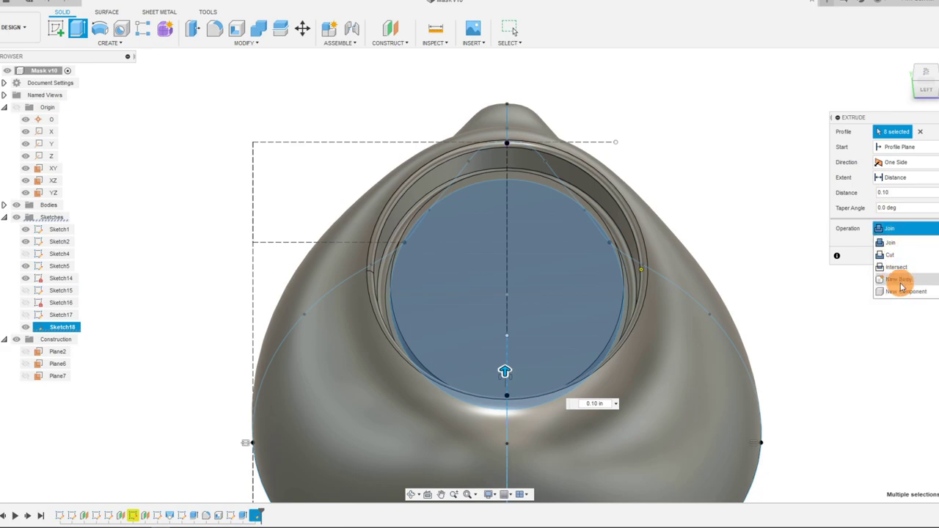
left_click(904, 291)
left_click(901, 257)
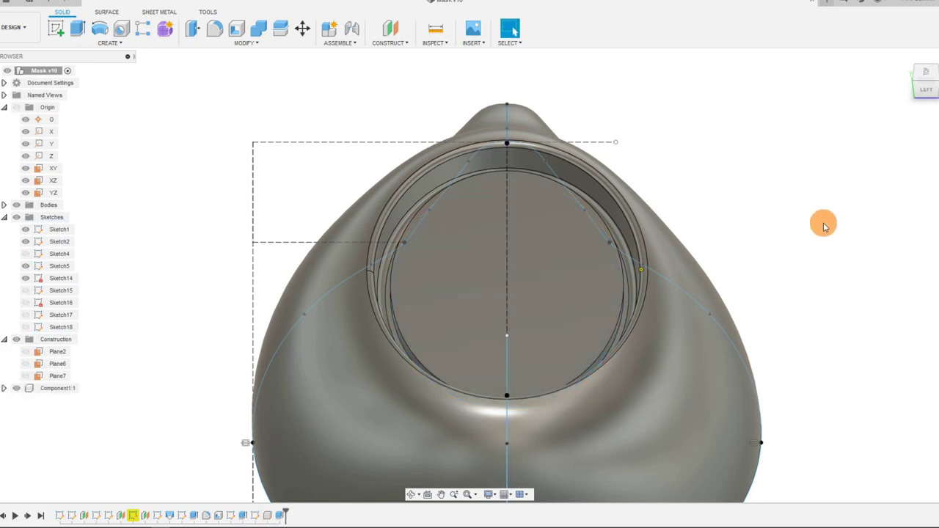
- Set the opacity of the new elliptical cover component to 30% so the slots show through
left_click(926, 79)
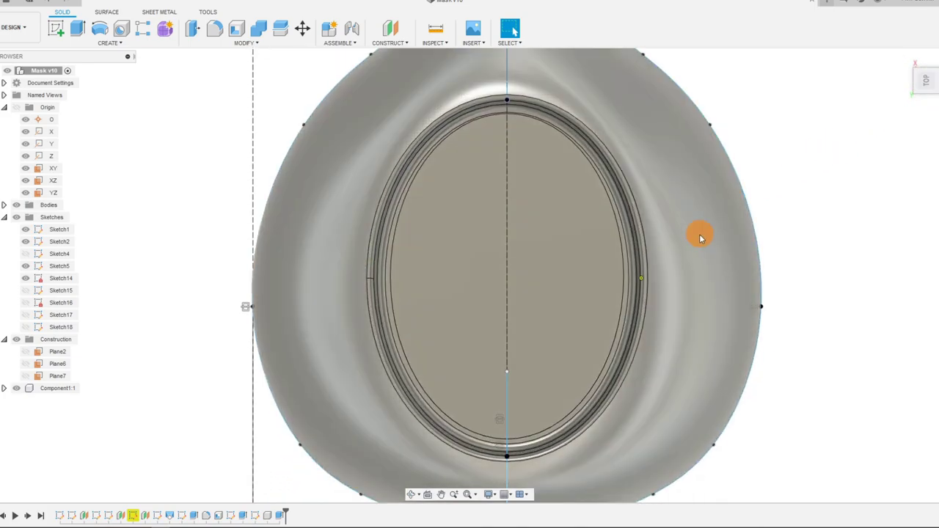
left_click(64, 390)
right_click(63, 391)
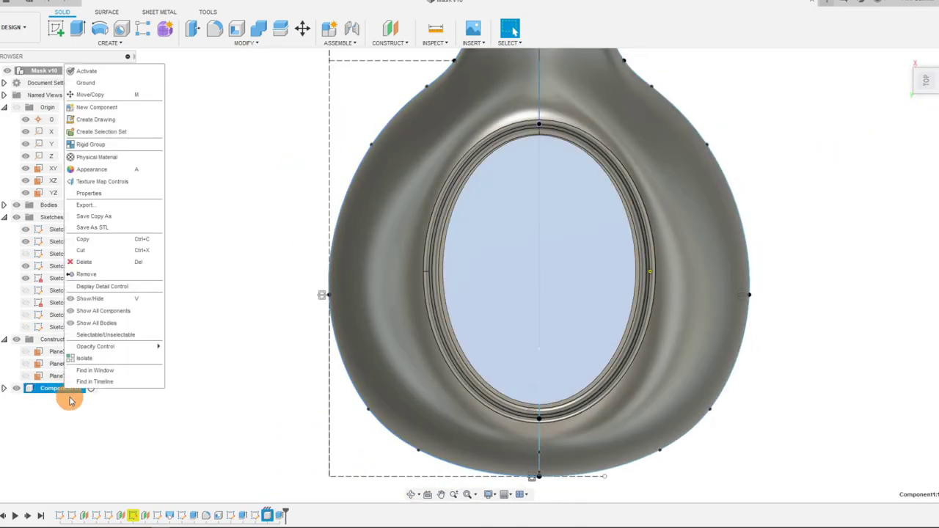
mouse_move(139, 346)
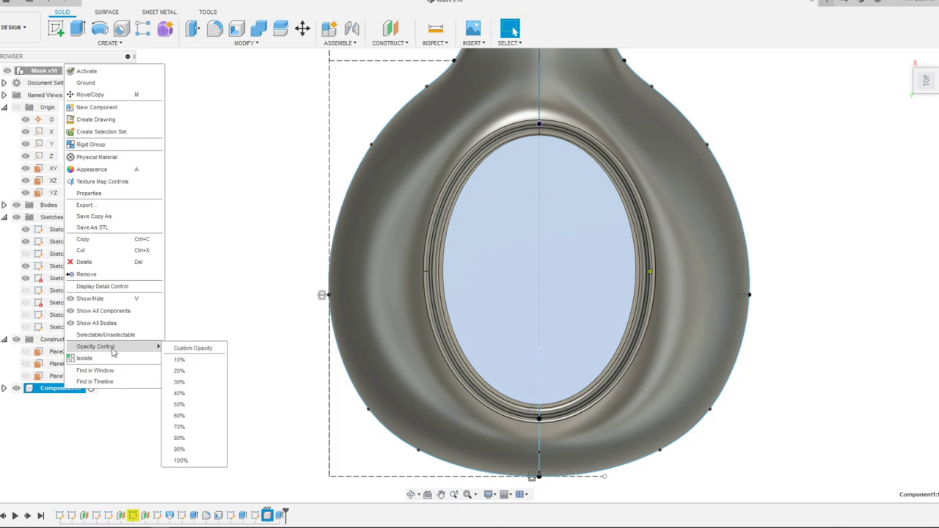
left_click(179, 382)
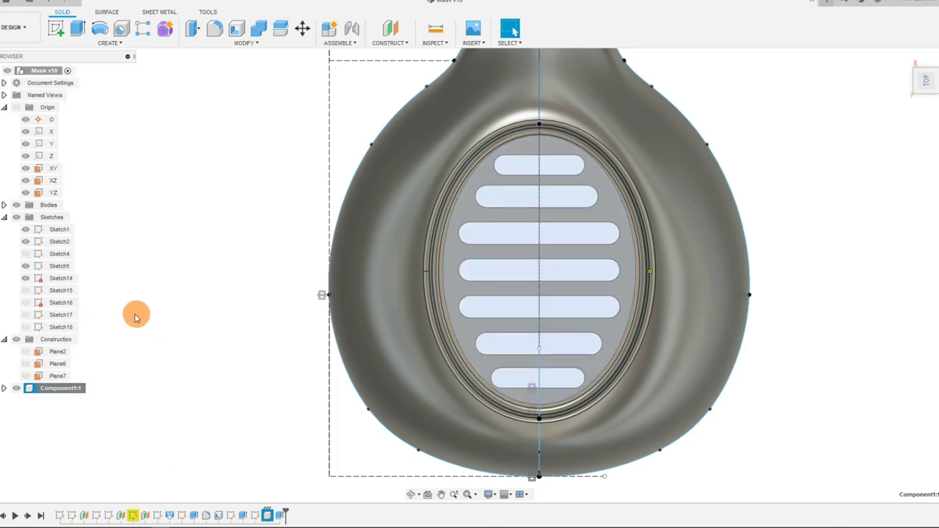
right_click(76, 389)
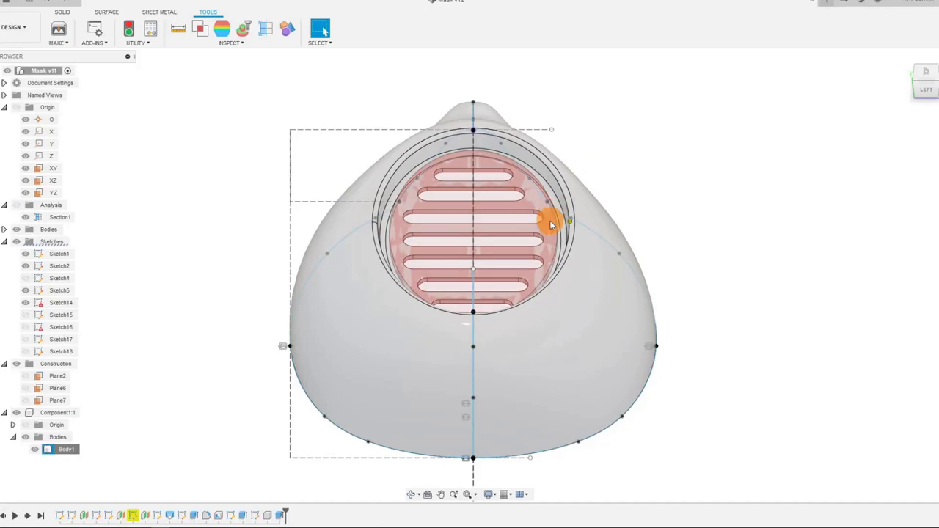
- Start a new sketch on the outer face of the elliptical cover component
left_click(552, 224)
scroll(521, 213, "up", 2)
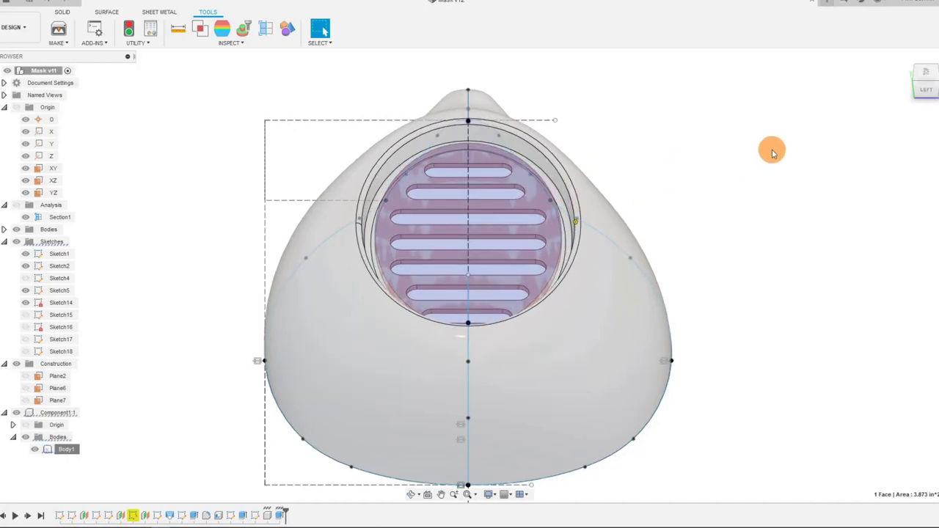
left_click(925, 79)
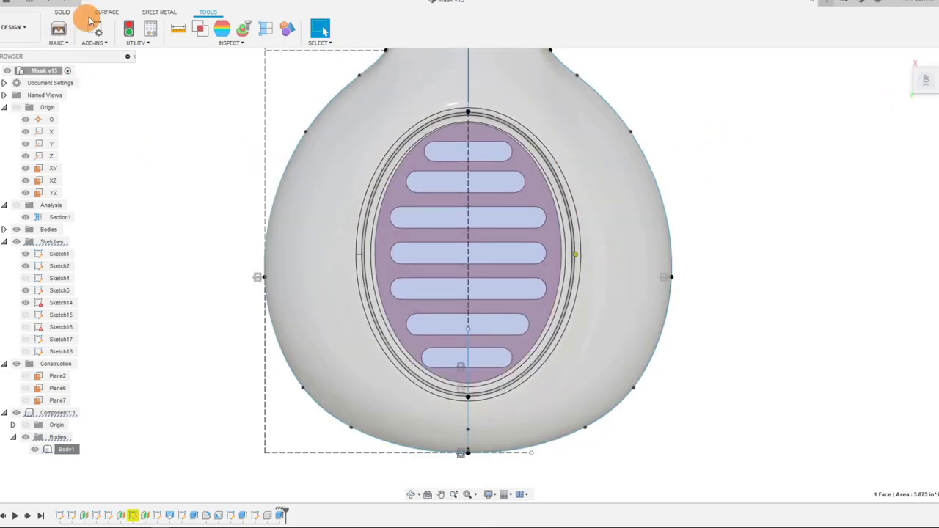
left_click(62, 13)
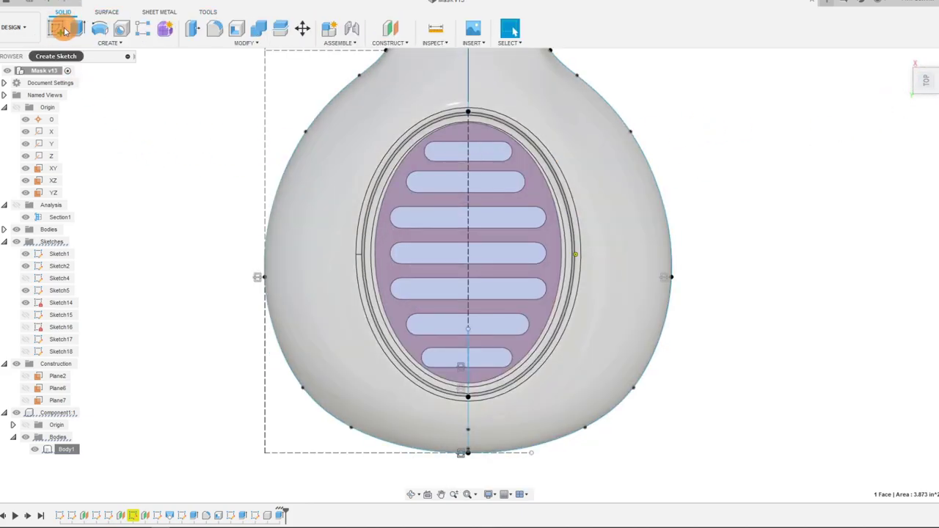
left_click(65, 31)
left_click(430, 146)
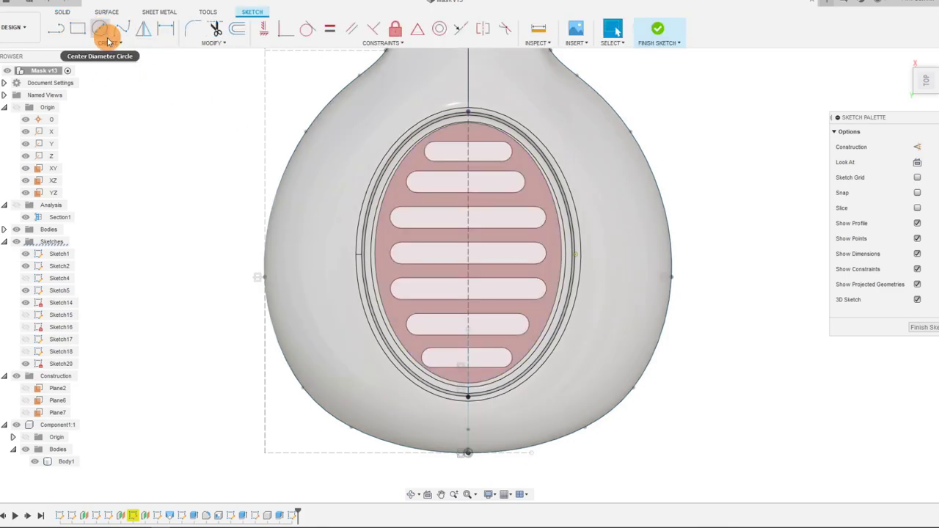
- Project the cover's elliptical outline into the new sketch
left_click(109, 42)
mouse_move(95, 91)
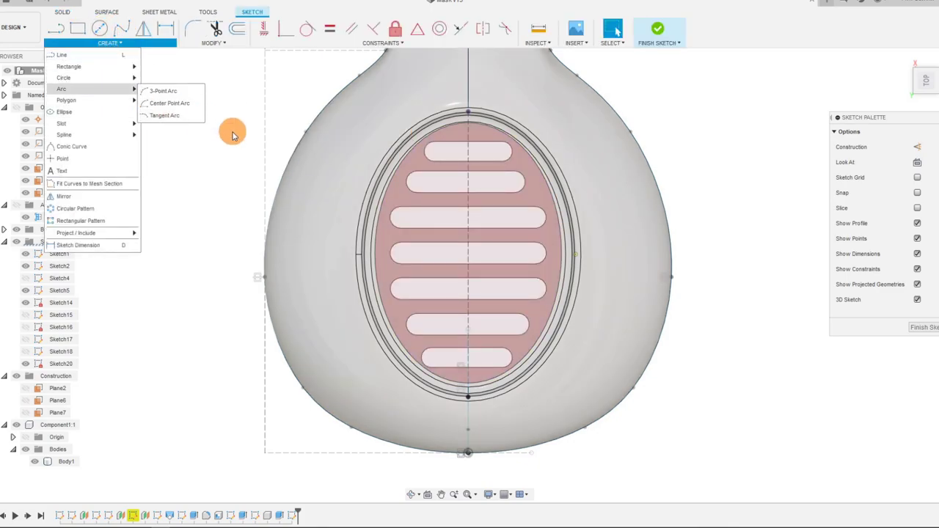
left_click(391, 184)
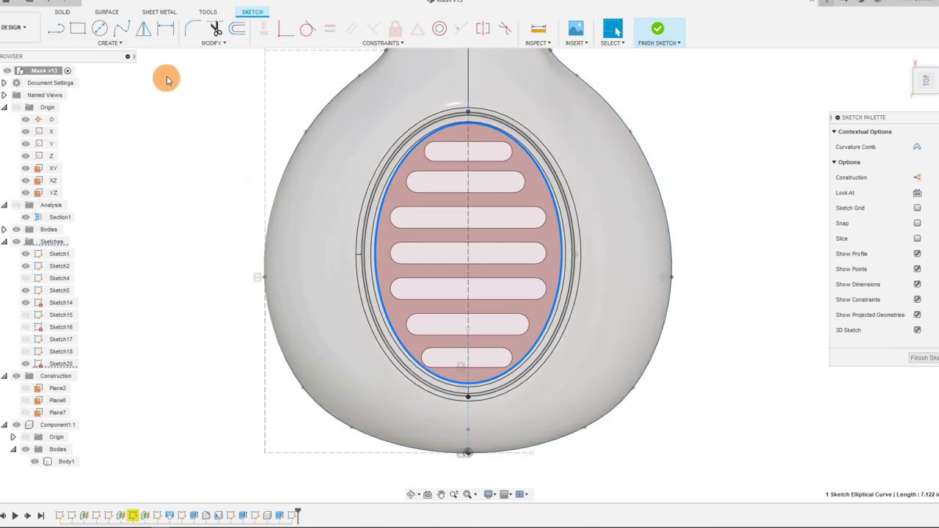
key("p")
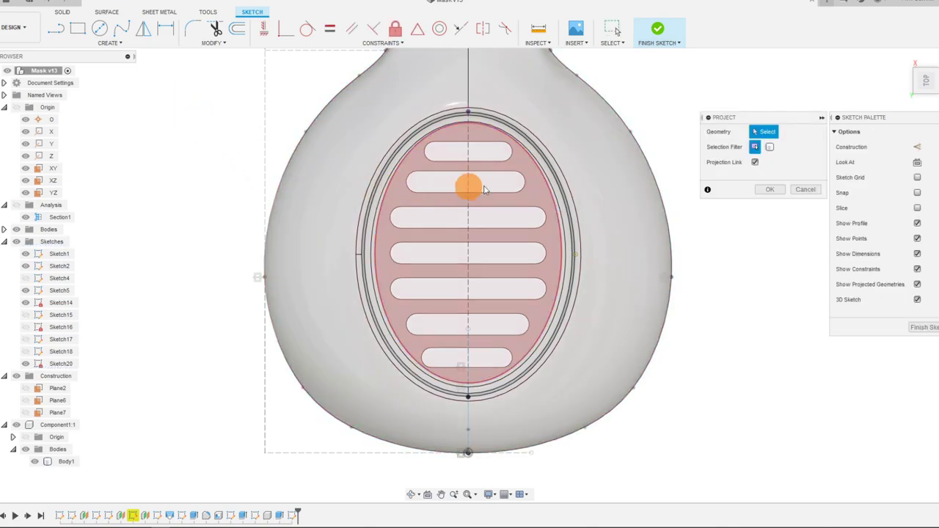
left_click(553, 195)
left_click(767, 190)
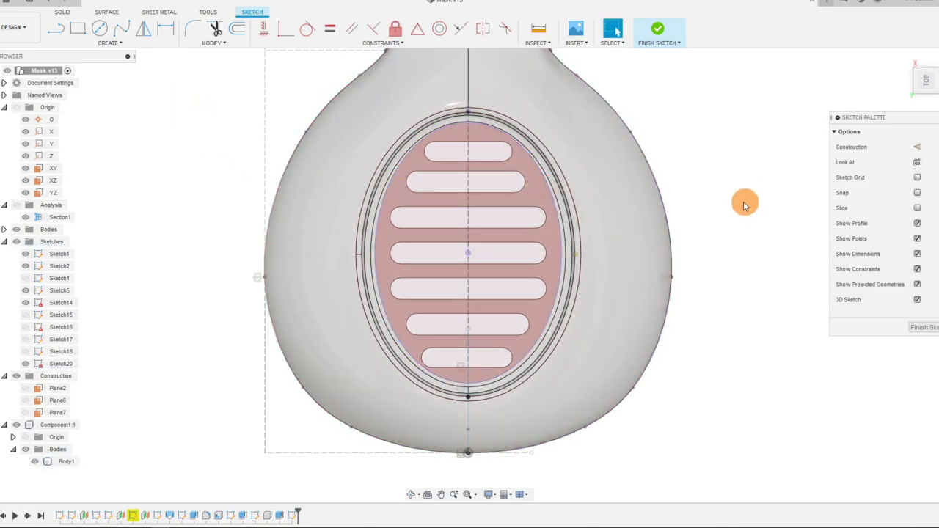
- Try to turn the projected ellipse into construction geometry
left_click(560, 211)
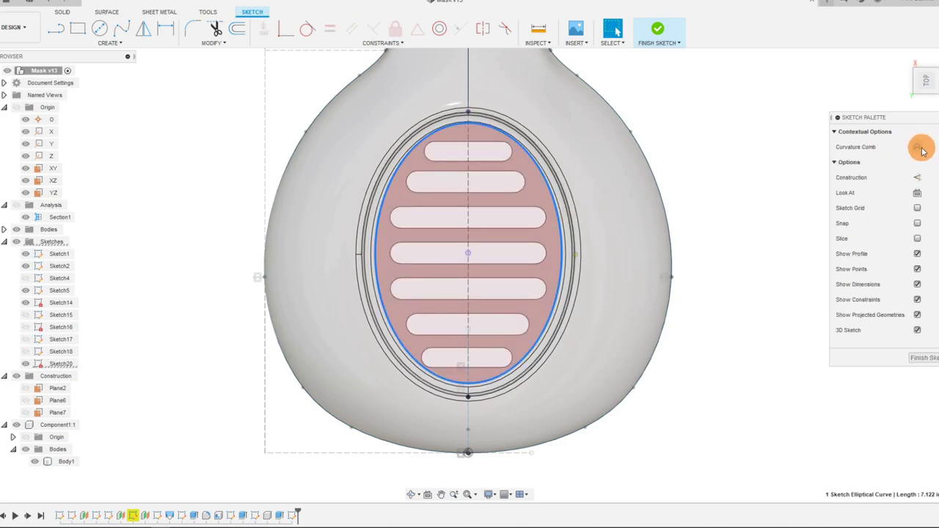
left_click(916, 179)
left_click(777, 202)
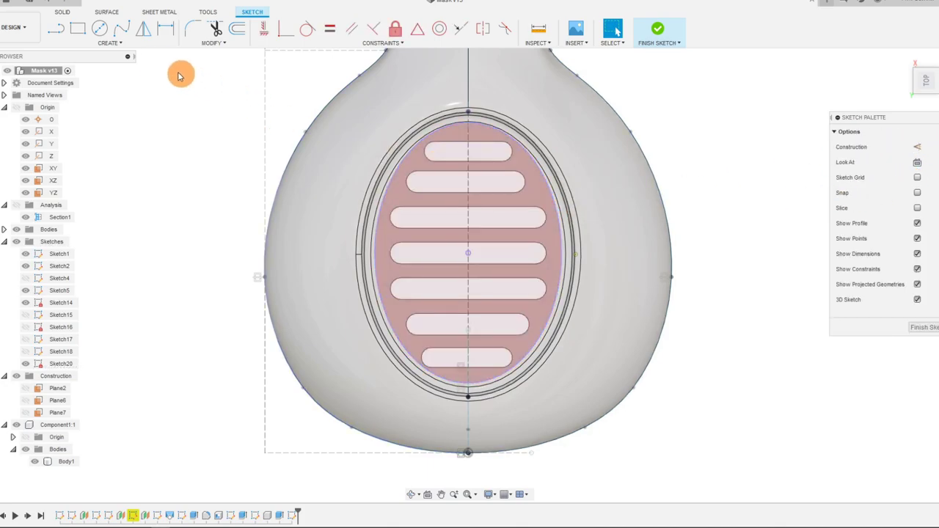
- Offset the projected ellipse outward by 0.093 in, up to the recess wall
left_click(237, 28)
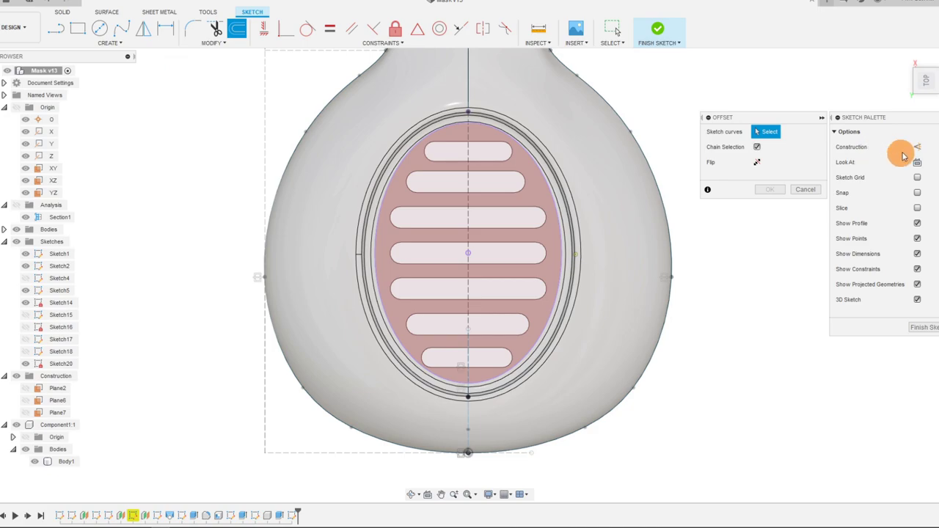
left_click(563, 248)
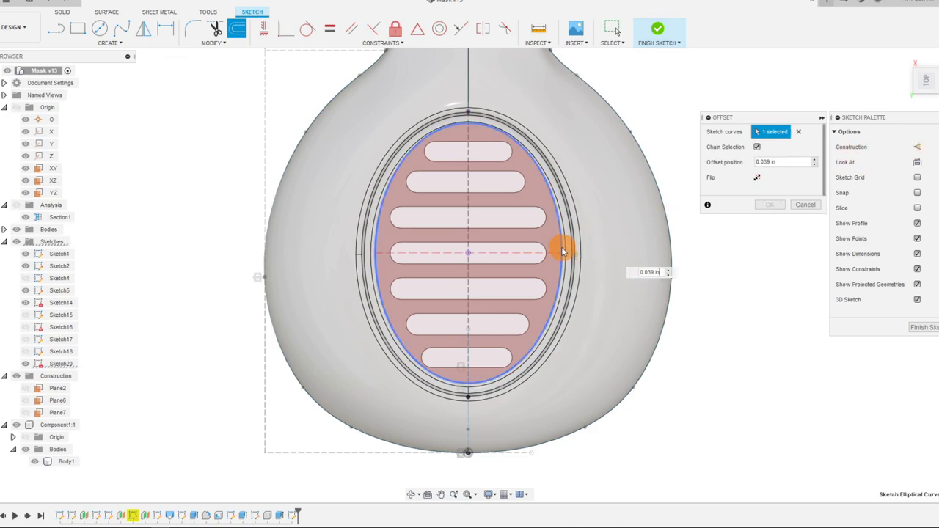
scroll(578, 186, "up", 1)
scroll(578, 186, "up", 2)
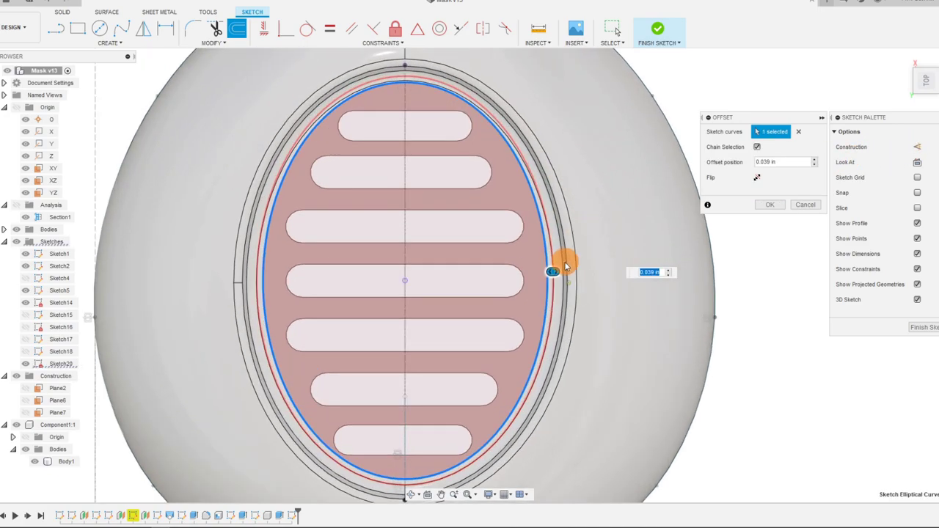
left_click_drag(554, 271, 562, 273)
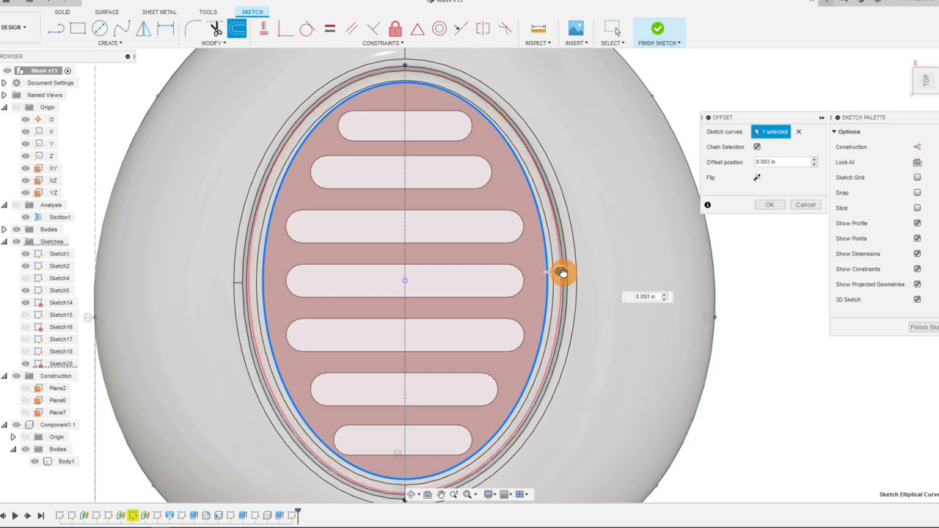
scroll(636, 210, "down", 3)
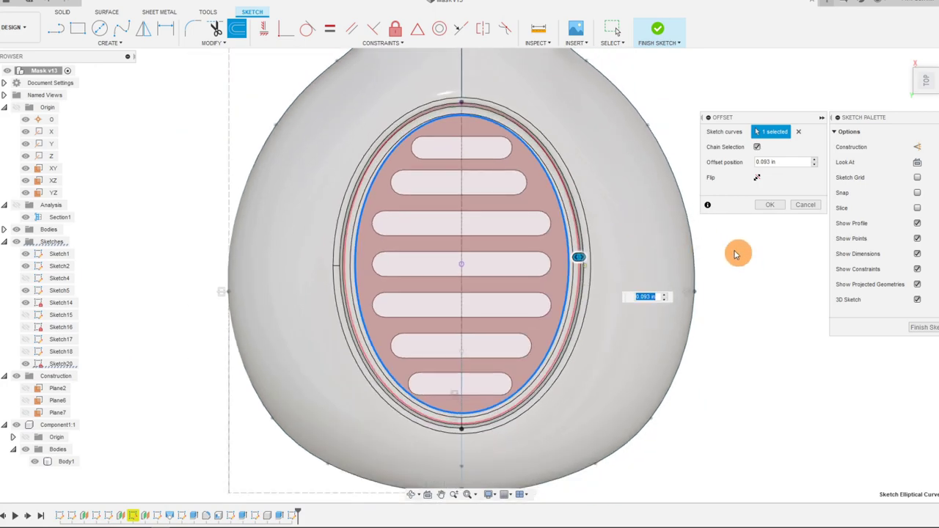
left_click(768, 205)
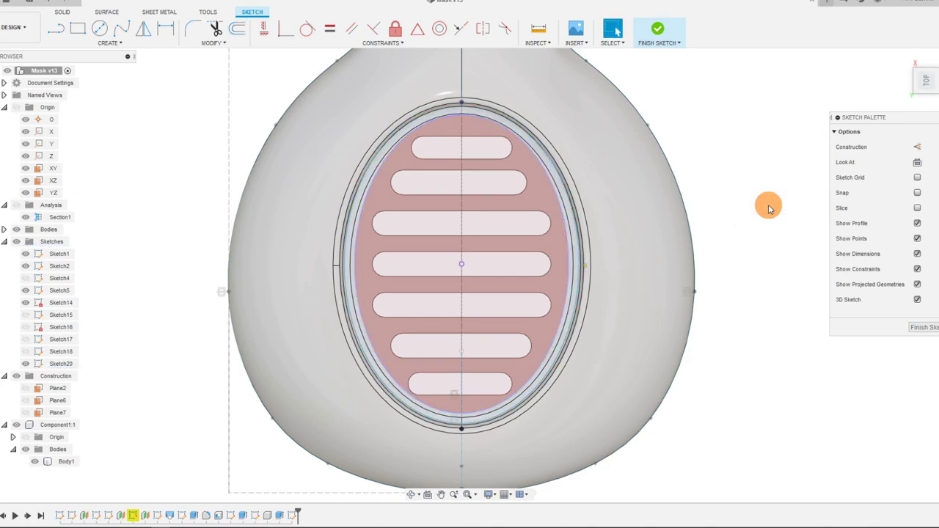
- Extrude the inner ellipse and the surrounding offset ring outward 0.063 in as a new body
left_click(928, 96)
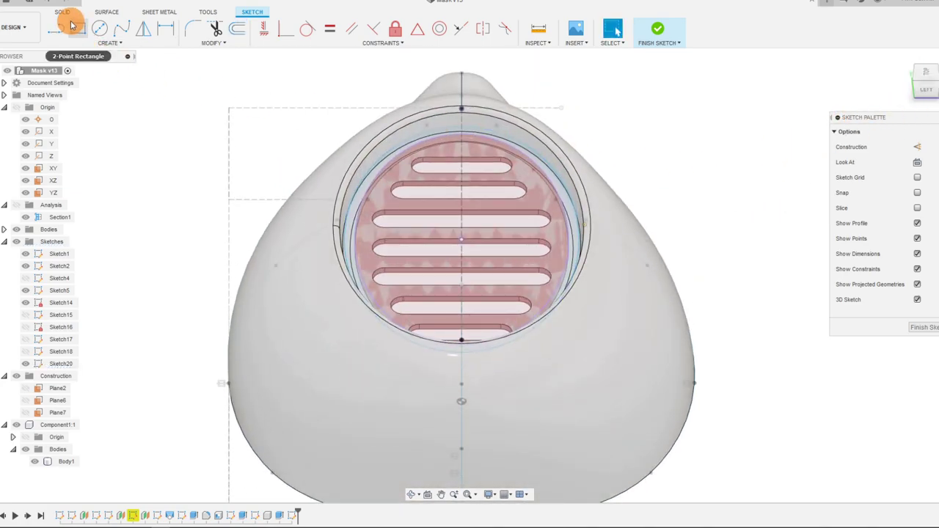
left_click(63, 12)
left_click(77, 28)
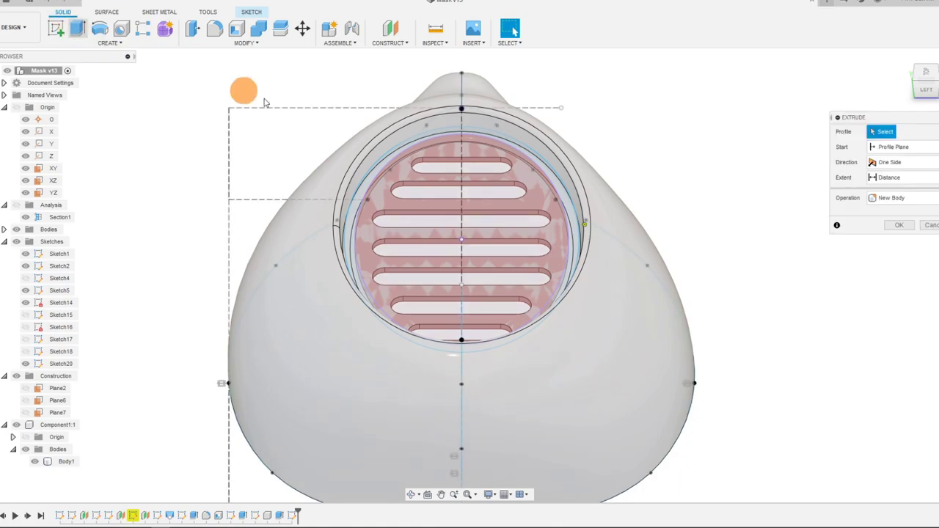
left_click(557, 192)
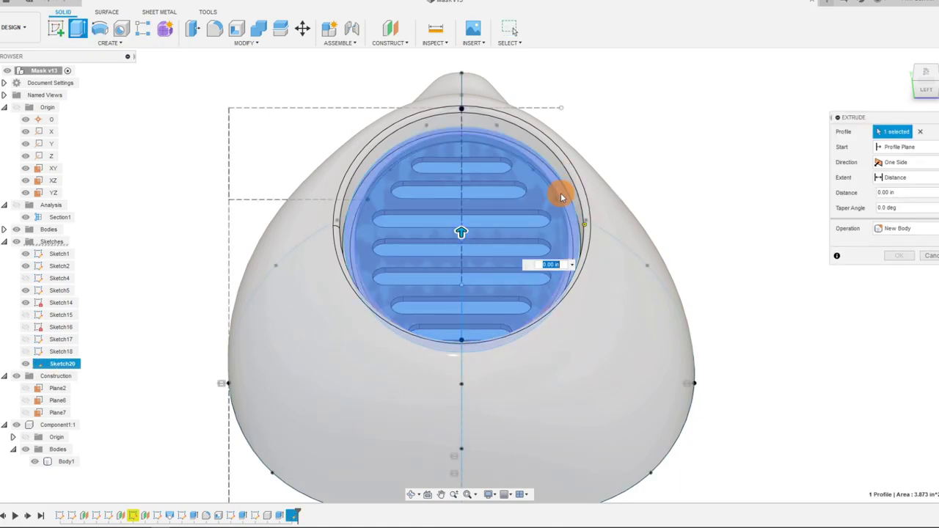
left_click(535, 214)
mouse_move(568, 234)
left_mouse_down()
mouse_move(571, 209)
mouse_move(571, 227)
left_mouse_up()
left_click(891, 228)
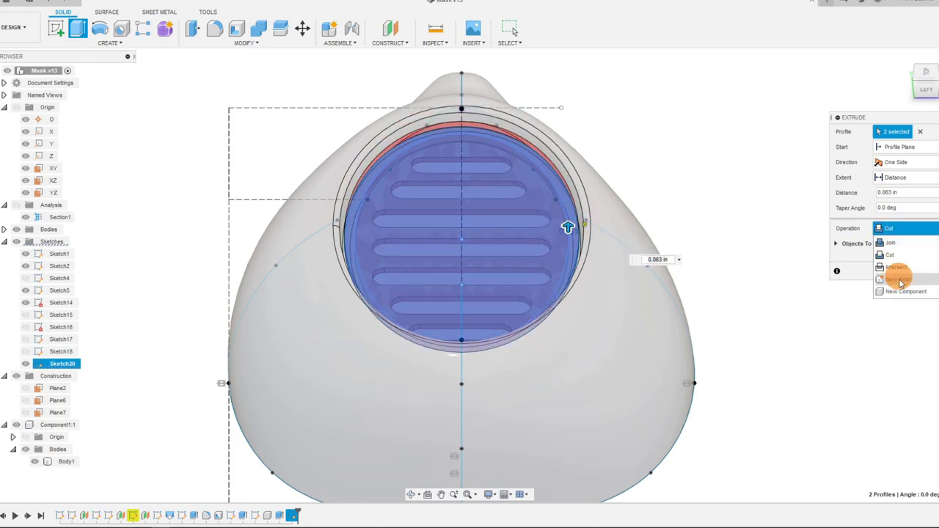
left_click(904, 295)
left_click(898, 228)
left_click(902, 282)
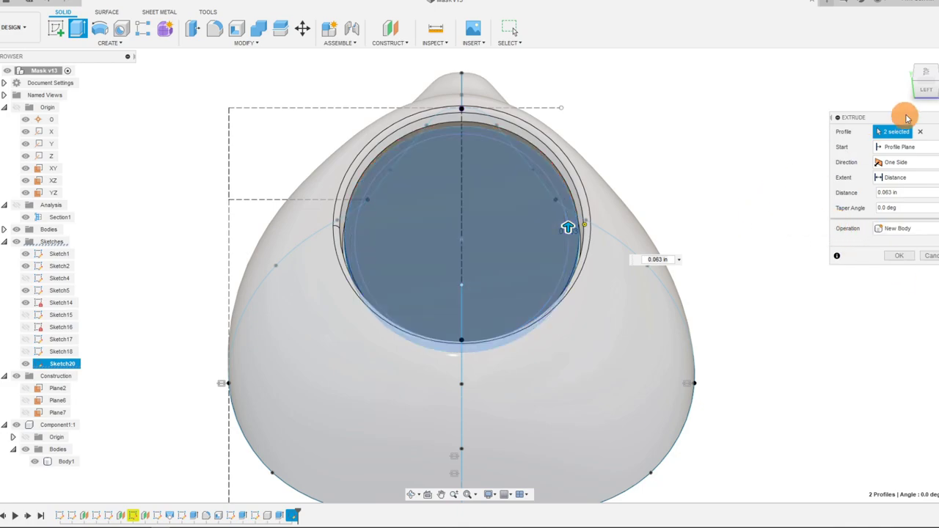
- Give the extrusion an outward taper angle of 8 degrees and complete it
left_click(925, 87)
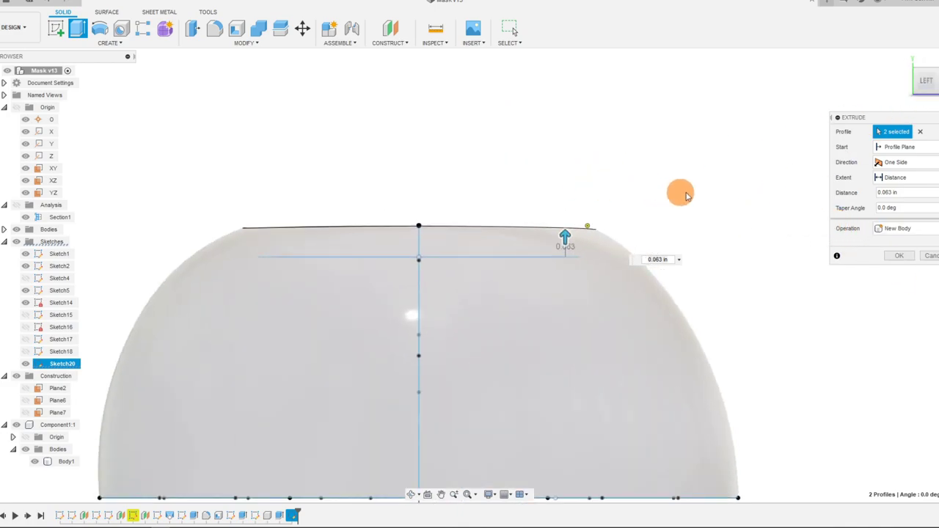
left_click(906, 206)
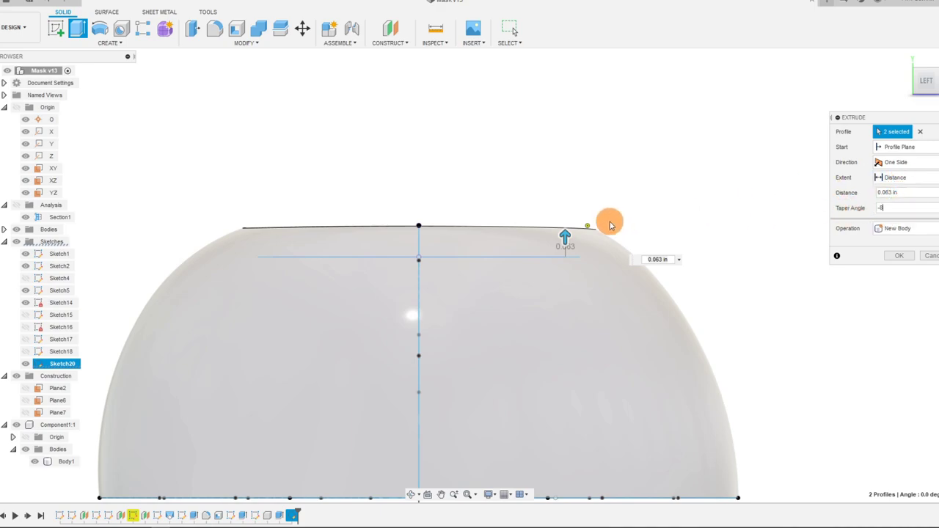
scroll(608, 220, "up", 2)
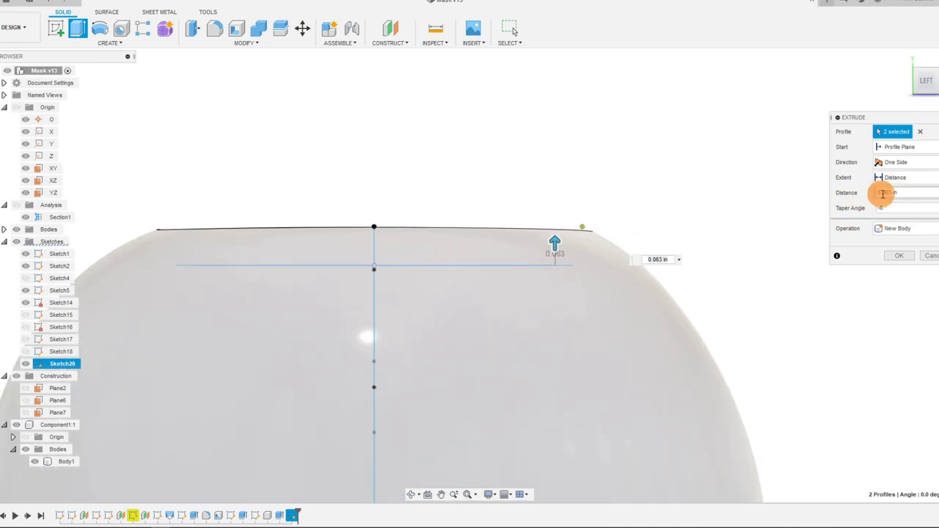
left_click(925, 76)
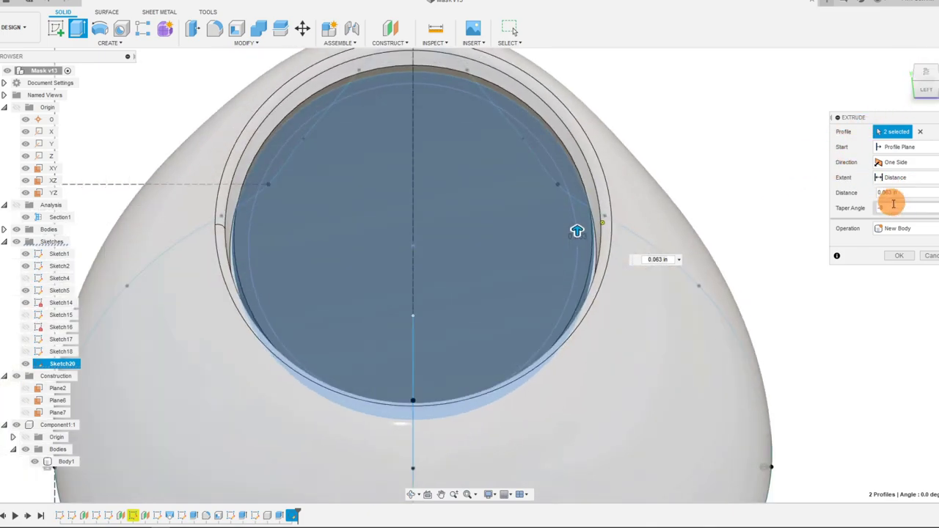
left_click_drag(887, 209, 859, 215)
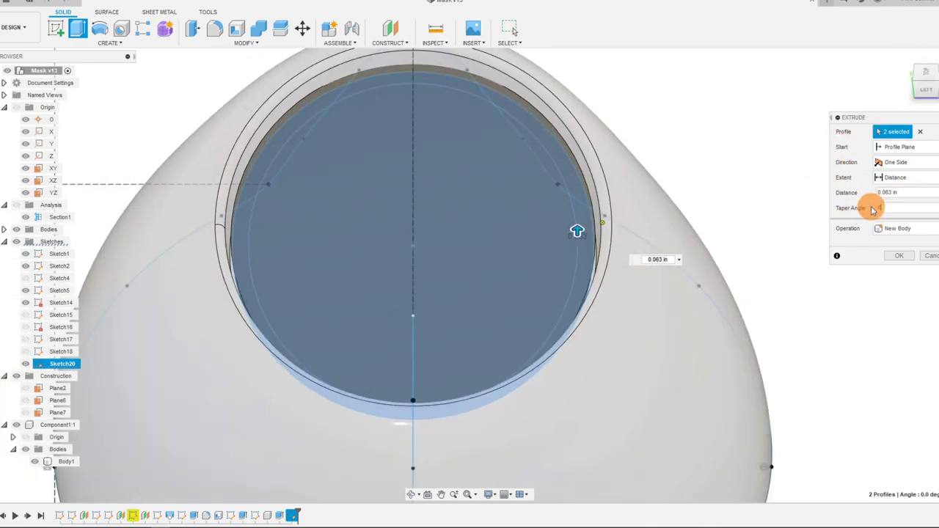
left_click(924, 76)
left_click(896, 254)
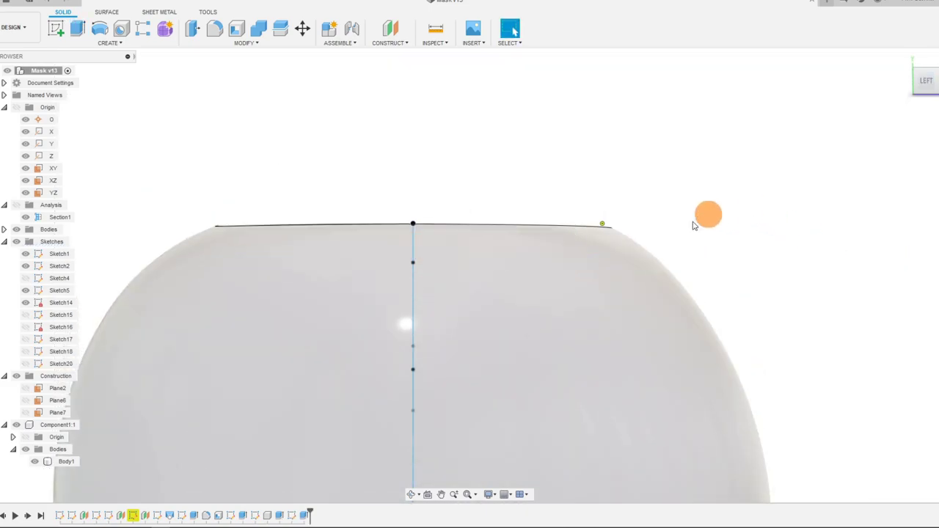
- Turn on the section analysis and examine how the new plate fits against the recess wall
scroll(366, 114, "down", 2)
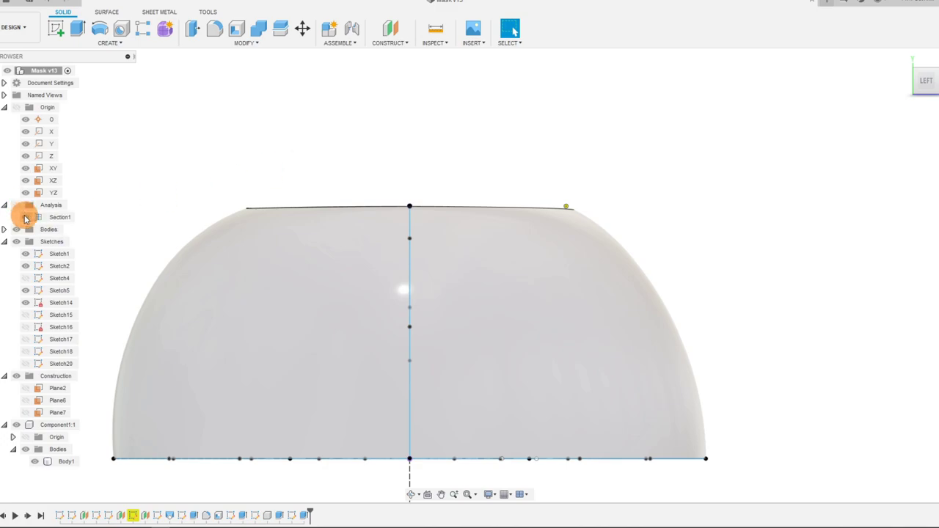
left_click(16, 205)
scroll(570, 220, "up", 3)
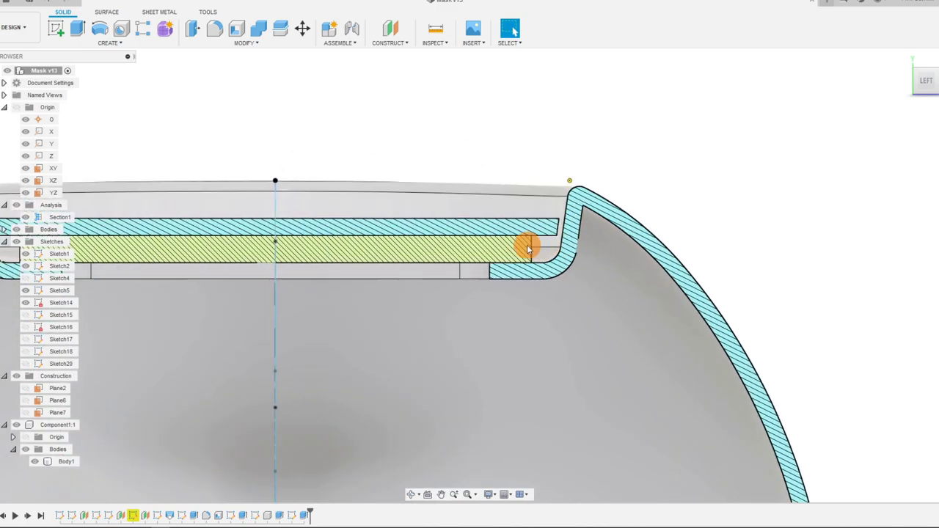
left_click(548, 304)
- Open the tapered plate's sketch, examine its offset ring against the sectioned recess from the side, and finish the sketch
right_click(291, 515)
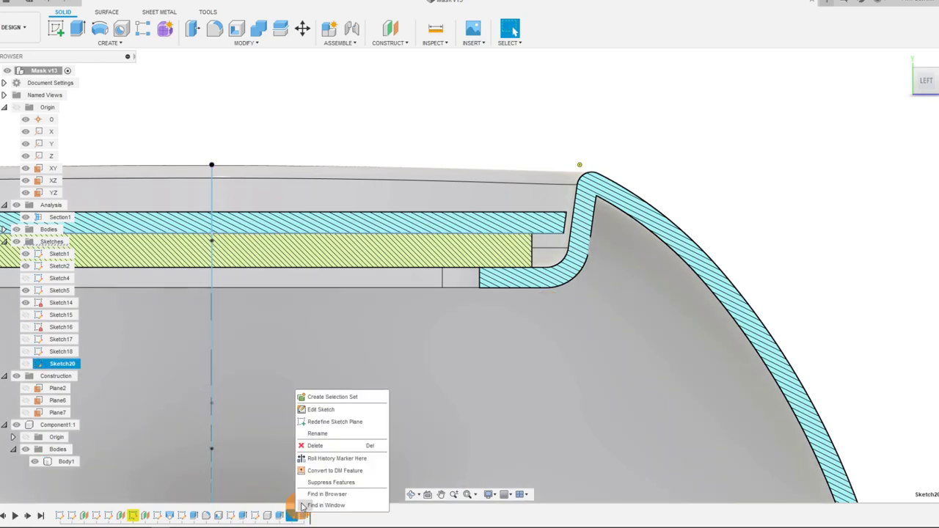
left_click(342, 409)
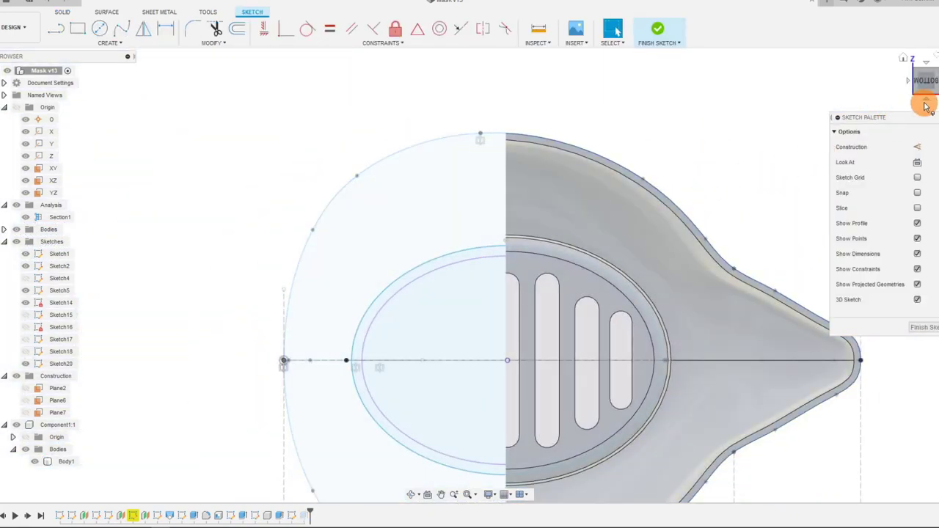
left_click(926, 105)
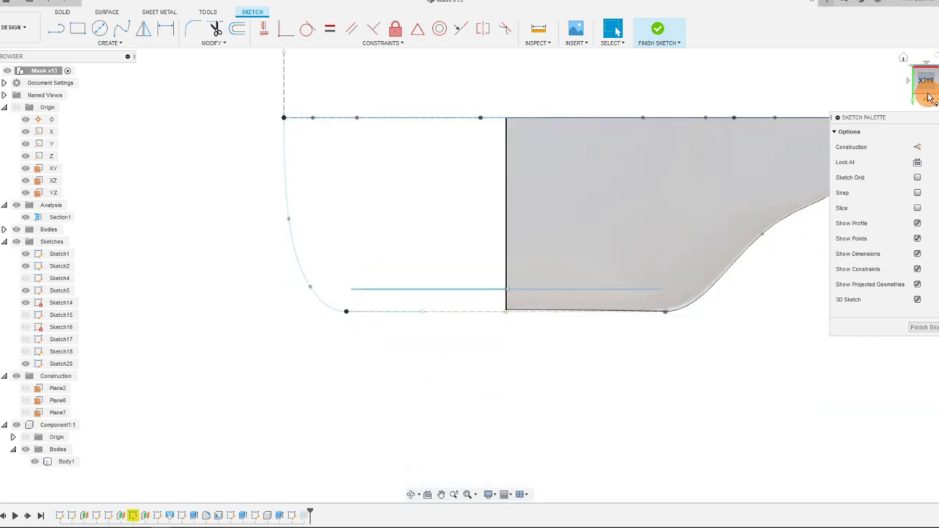
left_click(927, 103)
left_click(916, 90)
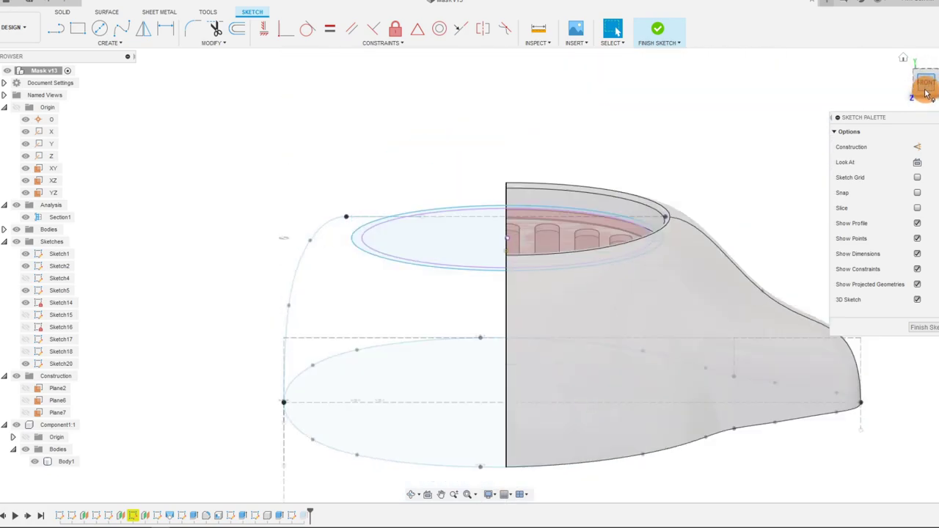
left_click(912, 83)
scroll(455, 260, "up", 5)
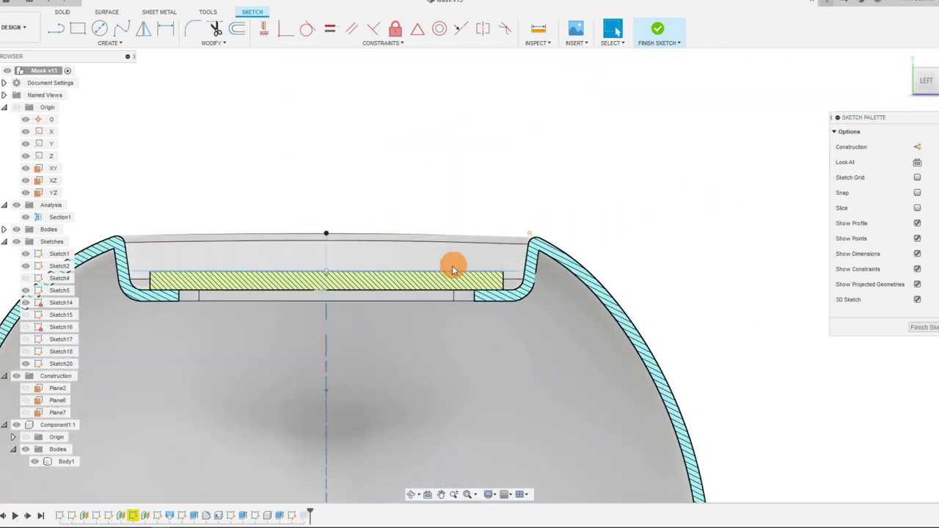
scroll(682, 268, "down", 2)
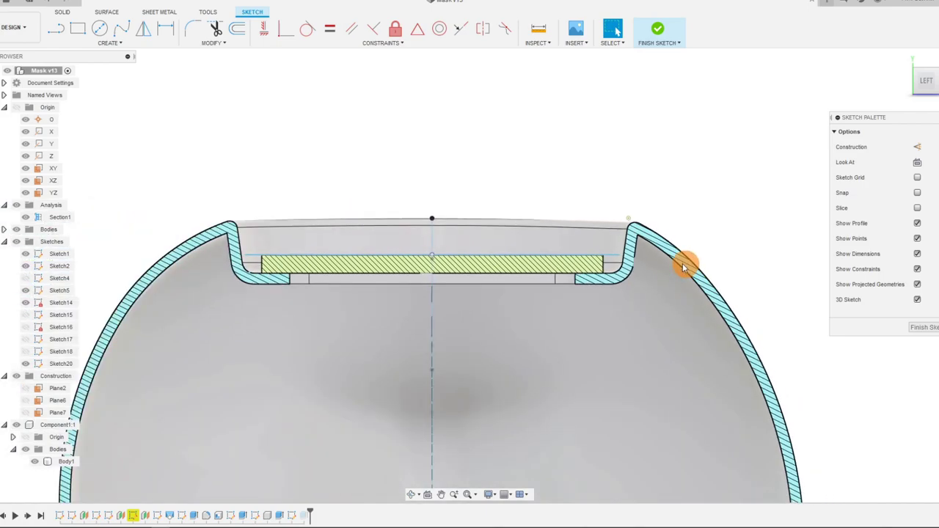
left_click(928, 74)
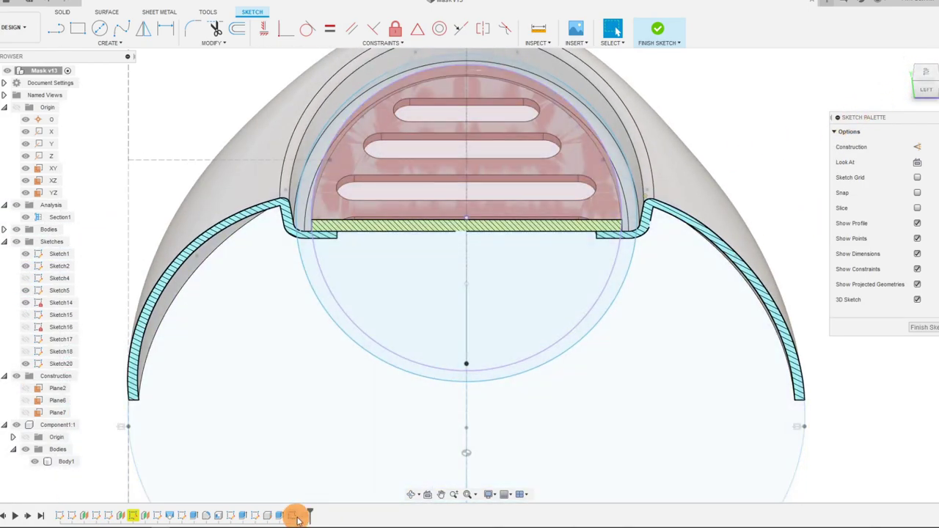
left_click(624, 241)
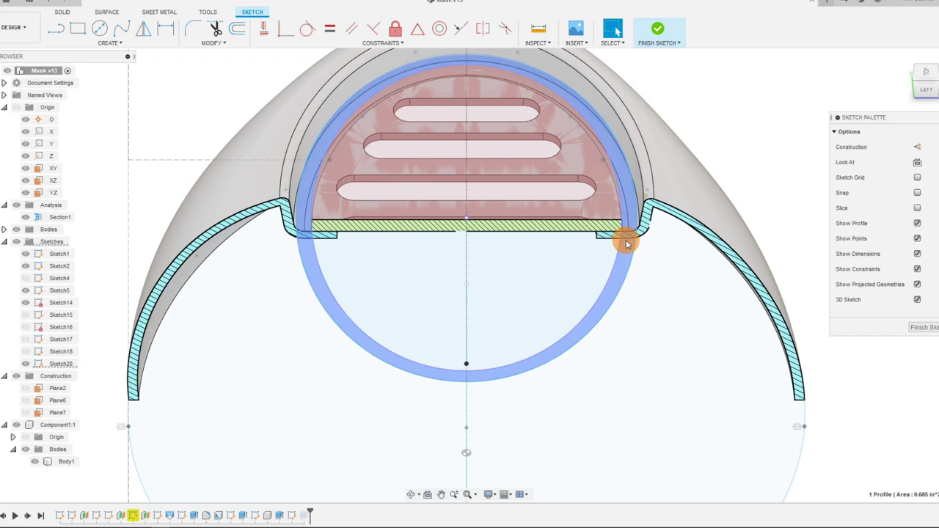
left_click(660, 28)
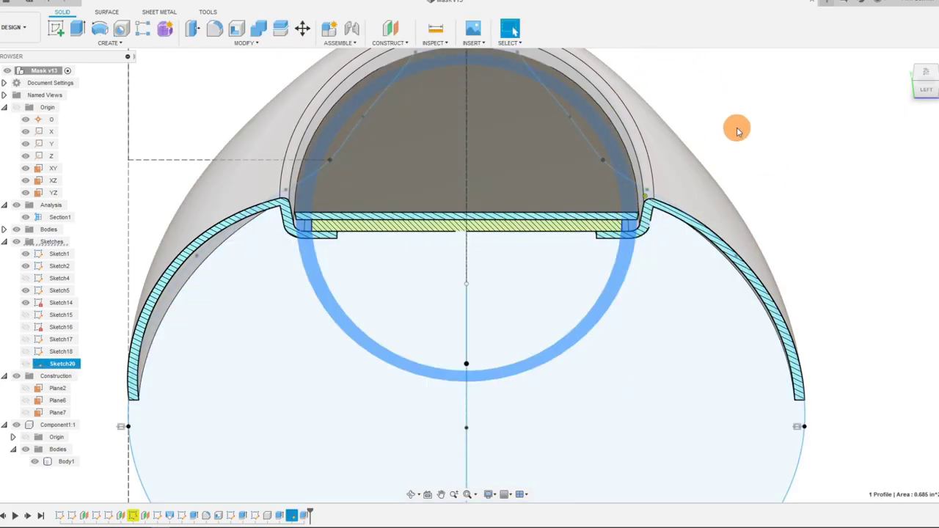
left_click(735, 130)
left_click(922, 83)
scroll(593, 247, "up", 2)
scroll(645, 236, "down", 2)
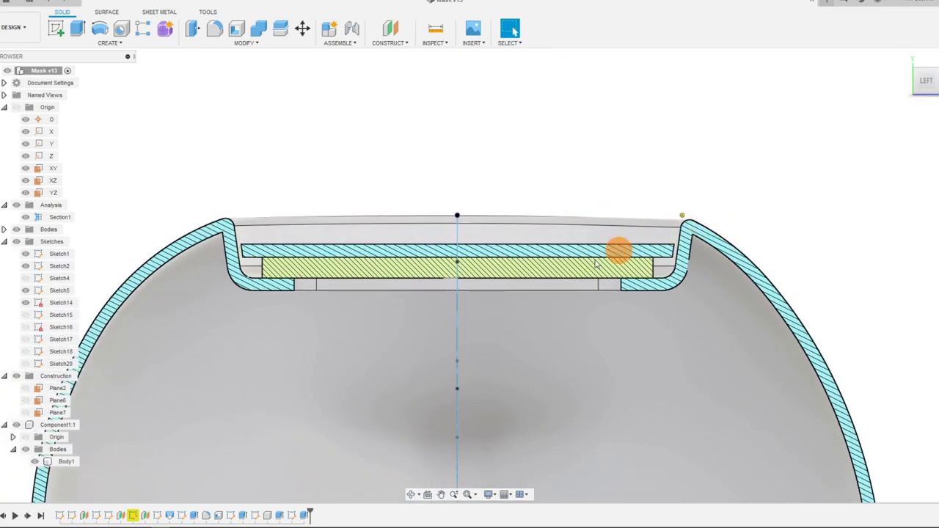
- Reopen the plate's sketch and inspect the ring profile between its two ellipses relative to the recess wall, then close it
left_click(292, 516)
right_click(292, 516)
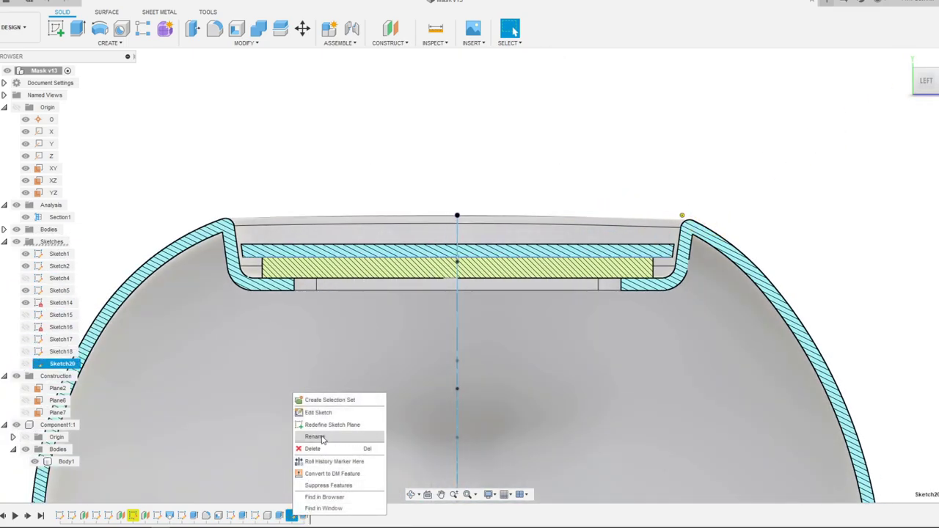
left_click(325, 417)
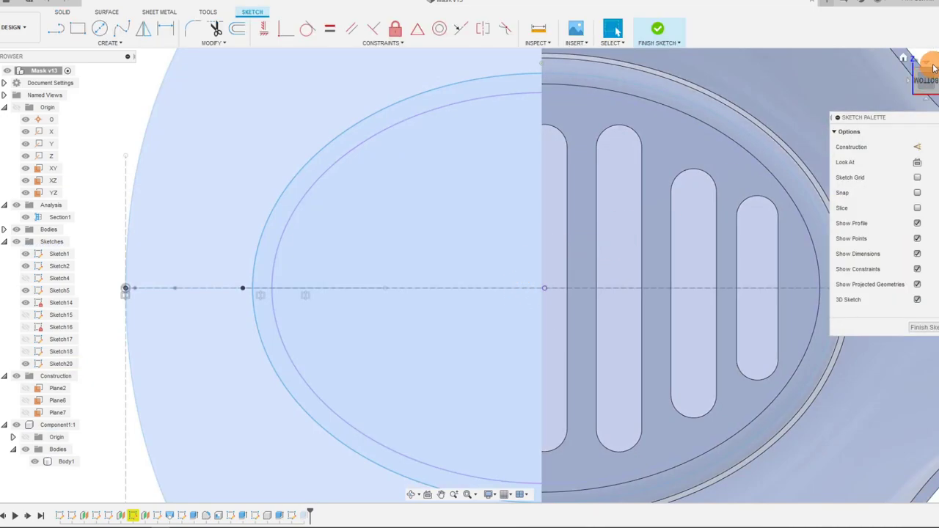
left_click(928, 66)
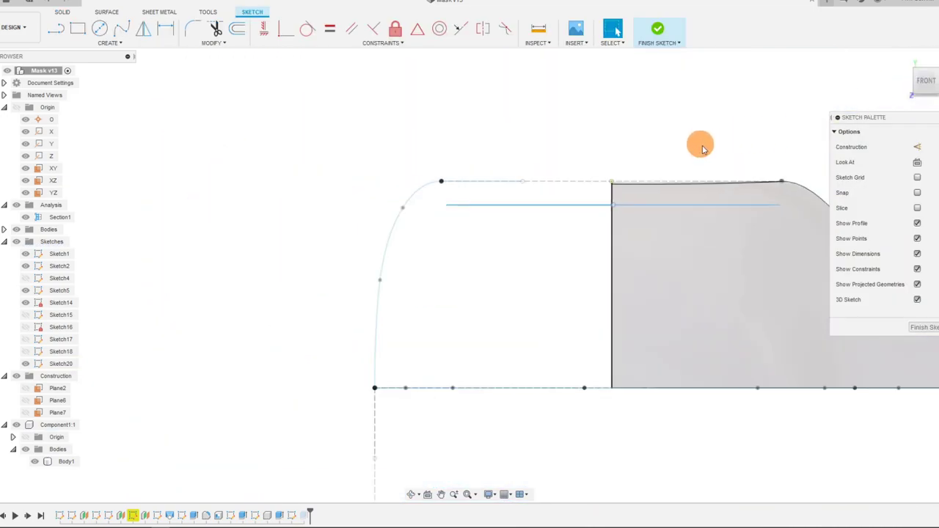
left_click(907, 83)
left_click(451, 213)
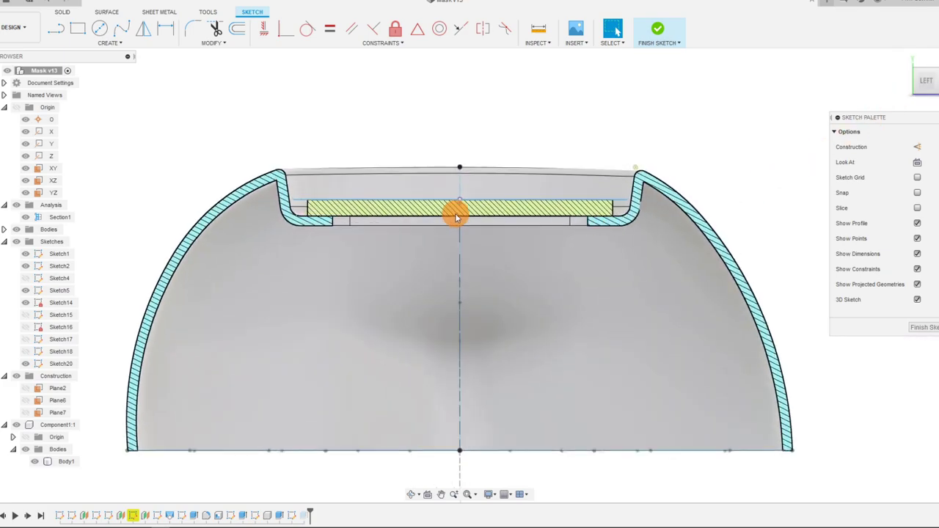
left_click(923, 79)
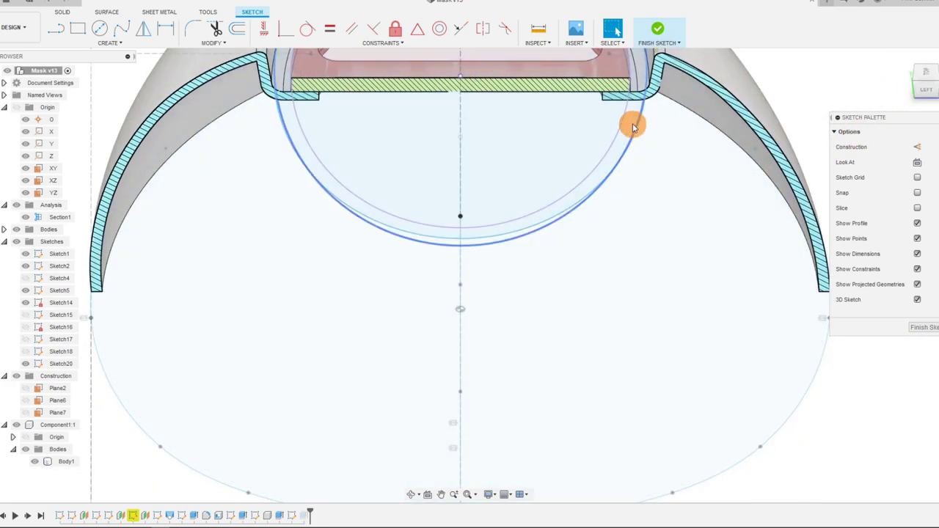
left_click(631, 123)
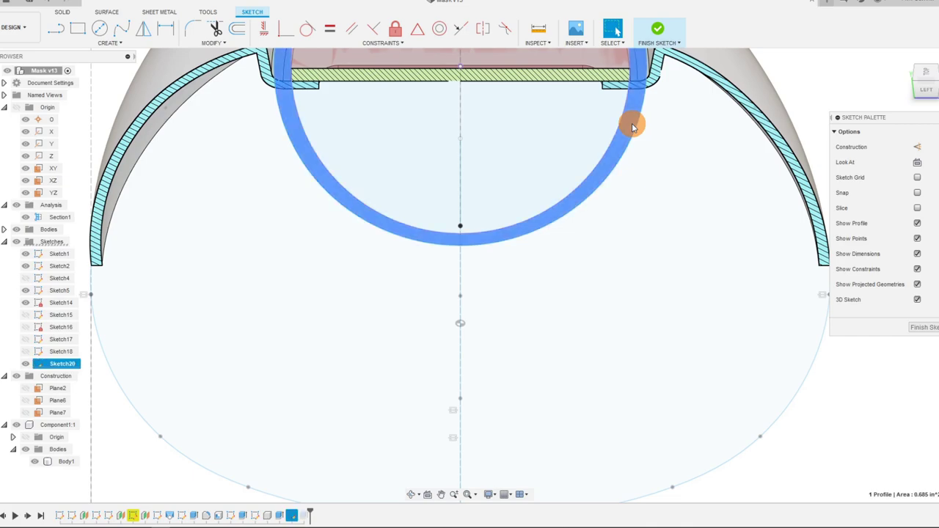
scroll(632, 124, "down", 3)
scroll(670, 100, "up", 4)
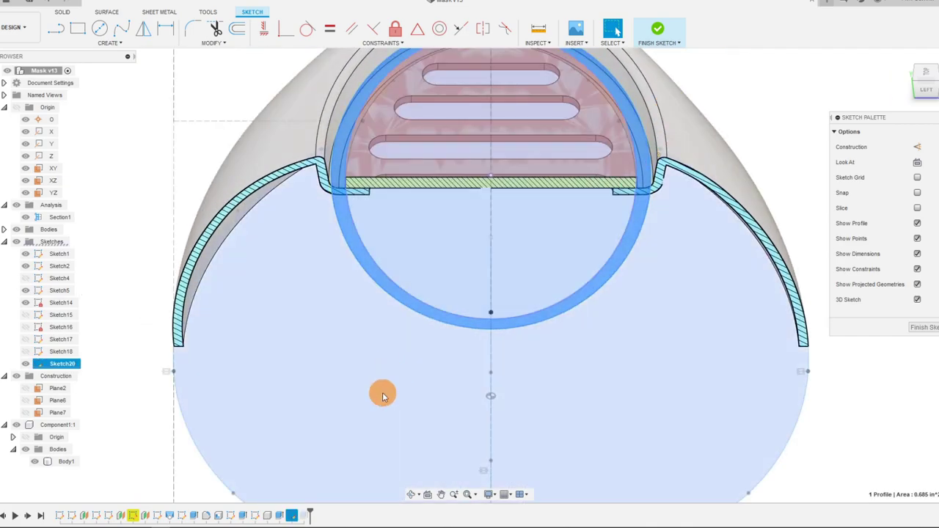
left_click(655, 31)
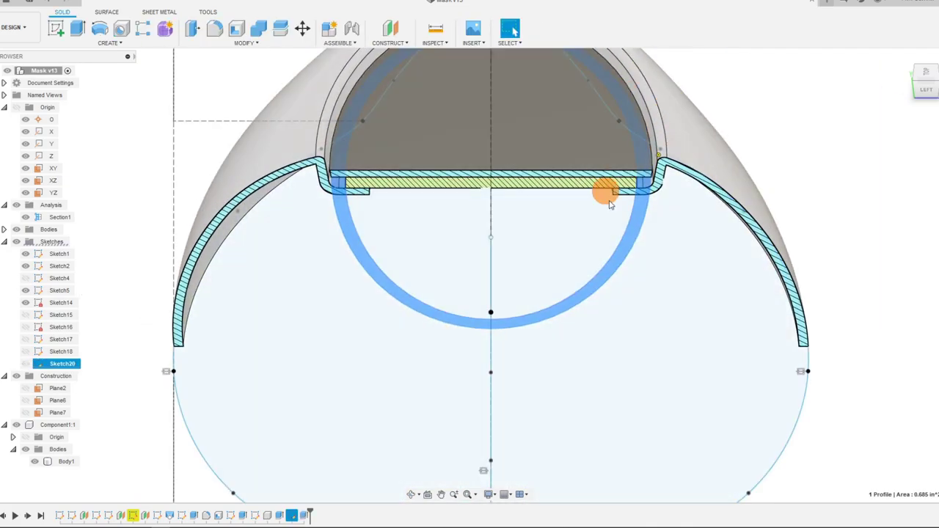
left_click(880, 198)
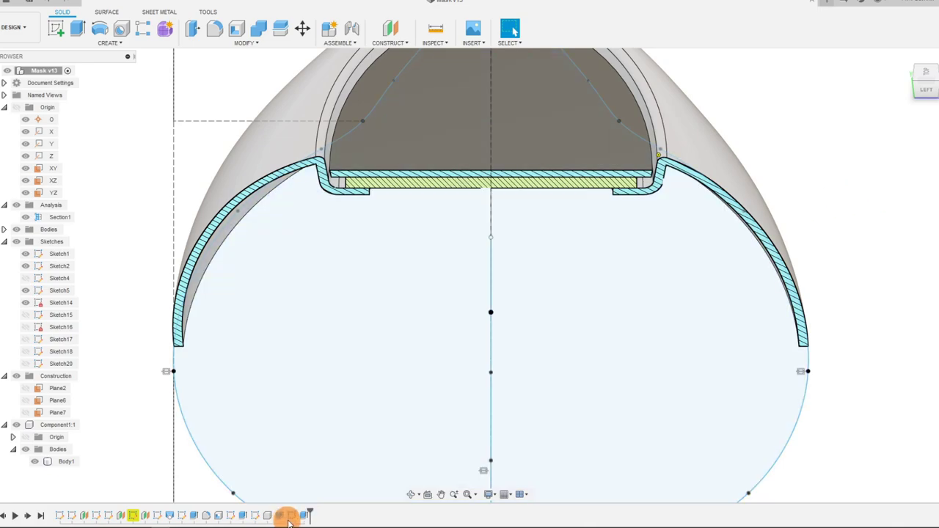
- Edit the tapered plate's extrusion and increase its distance to 0.147 in, nearly up to the recess rim
left_click(307, 516)
right_click(307, 515)
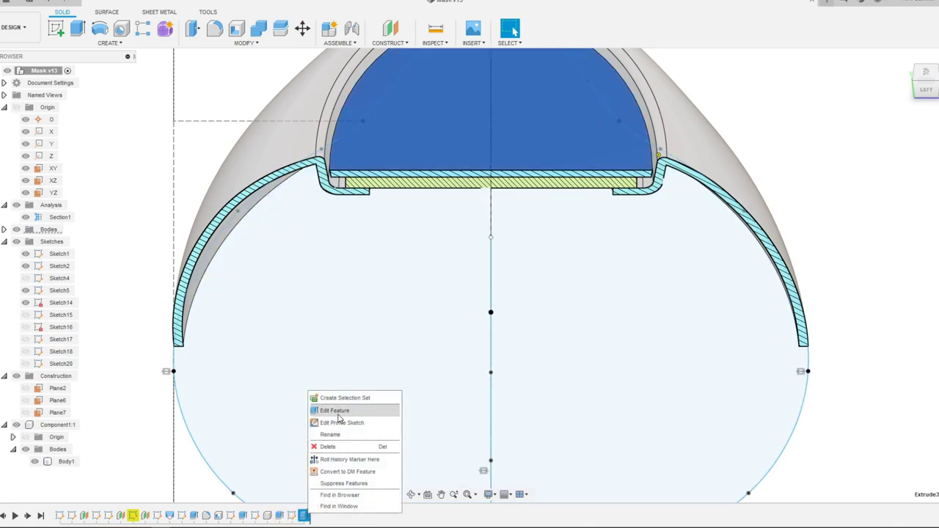
left_click(315, 411)
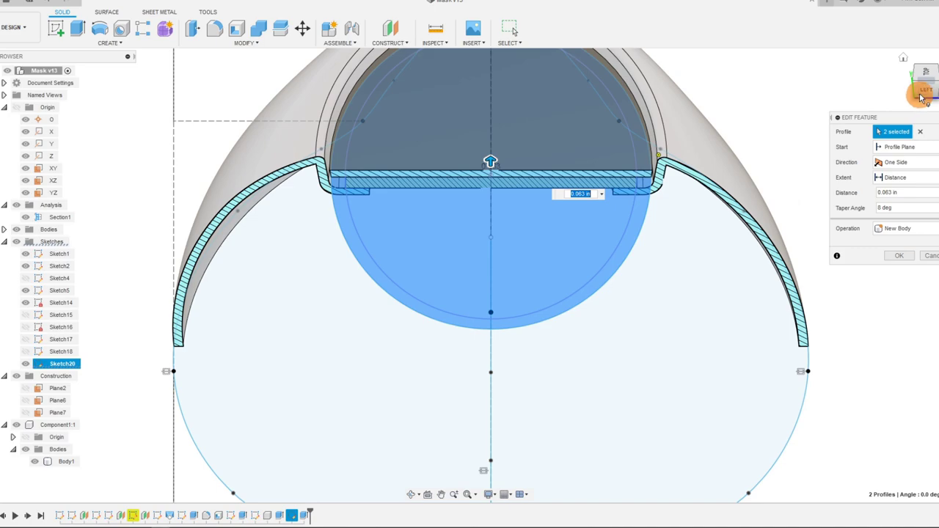
left_click(922, 99)
scroll(540, 222, "up", 5)
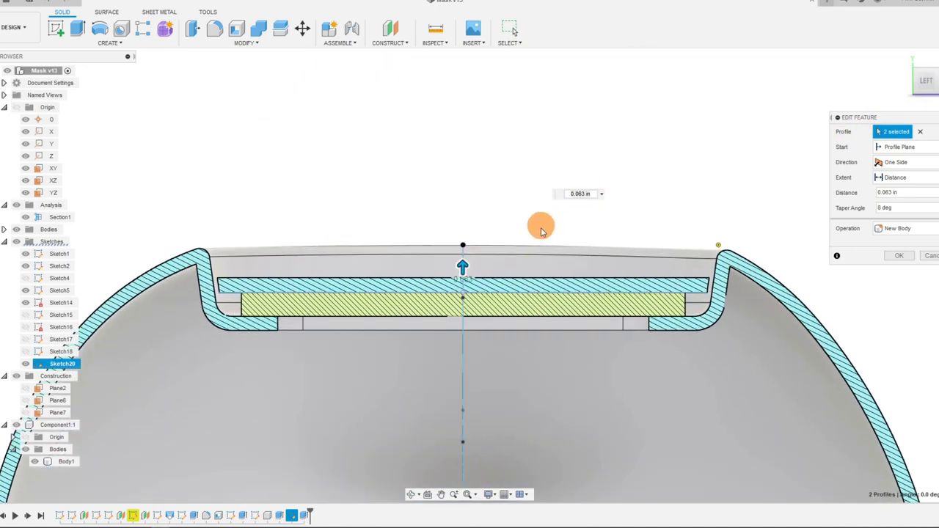
left_click_drag(431, 270, 453, 242)
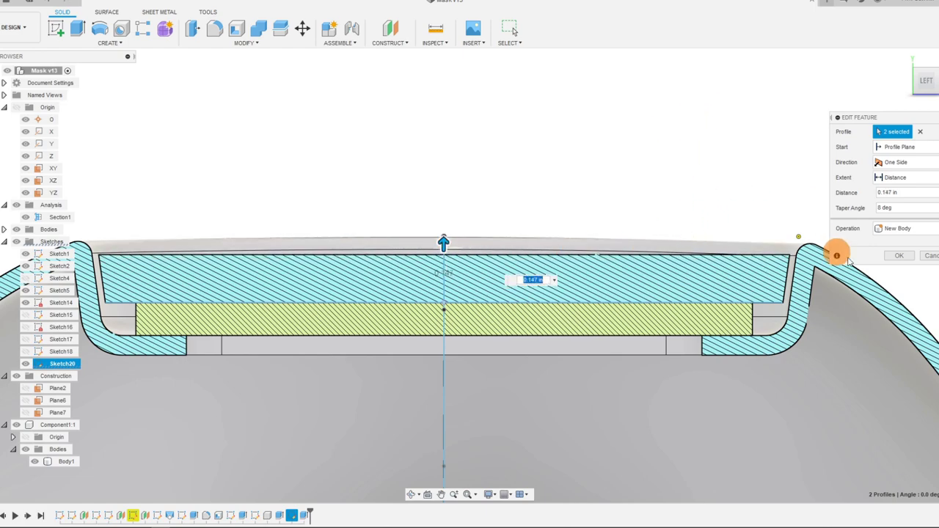
left_click(896, 255)
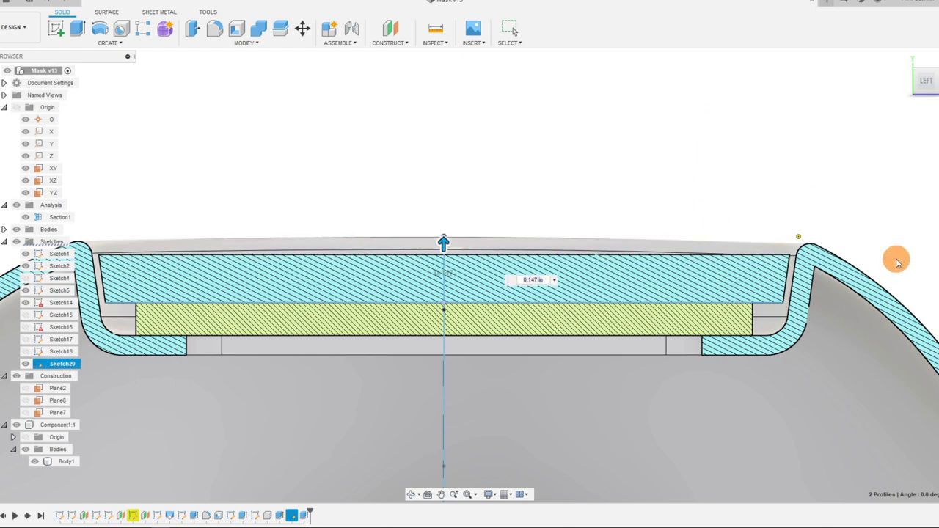
- Enlarge the outer ellipse in the plate's sketch slightly toward the recess wall, finish the sketch, and check the fit in section
left_click(928, 75)
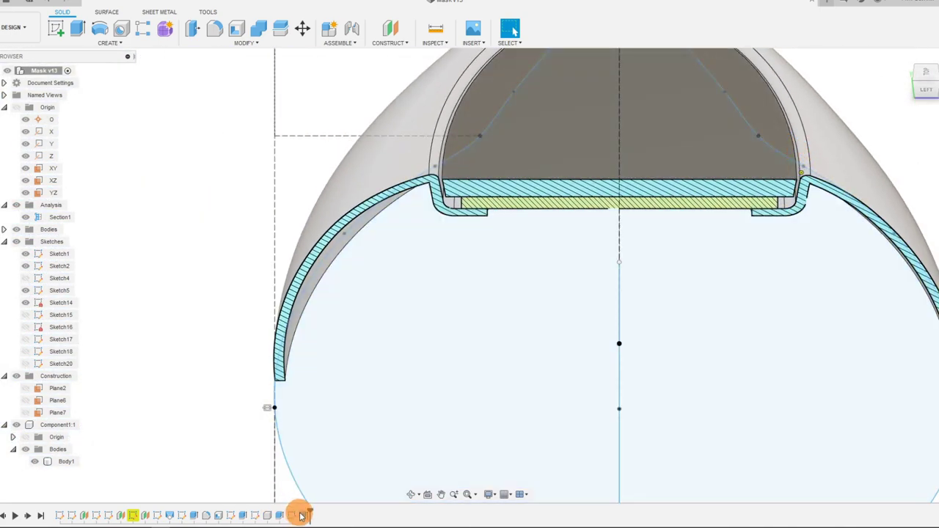
right_click(301, 515)
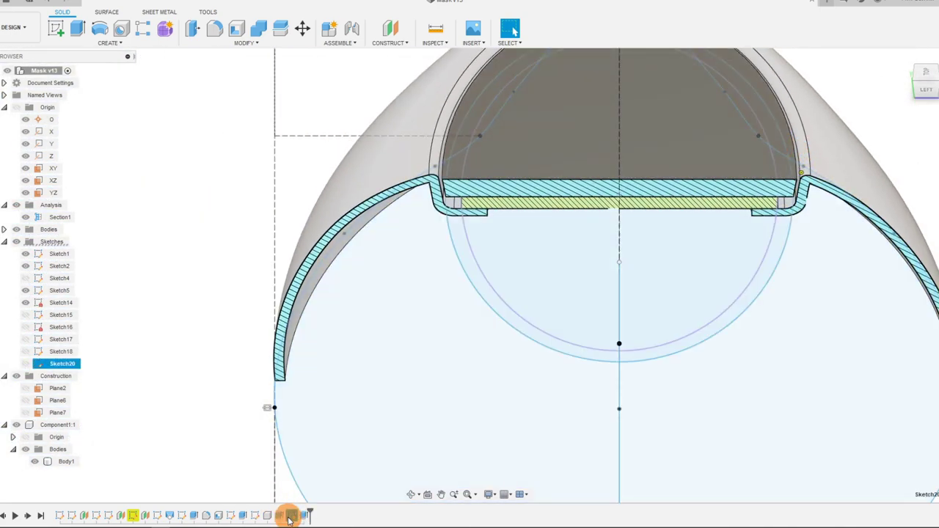
left_click(340, 396)
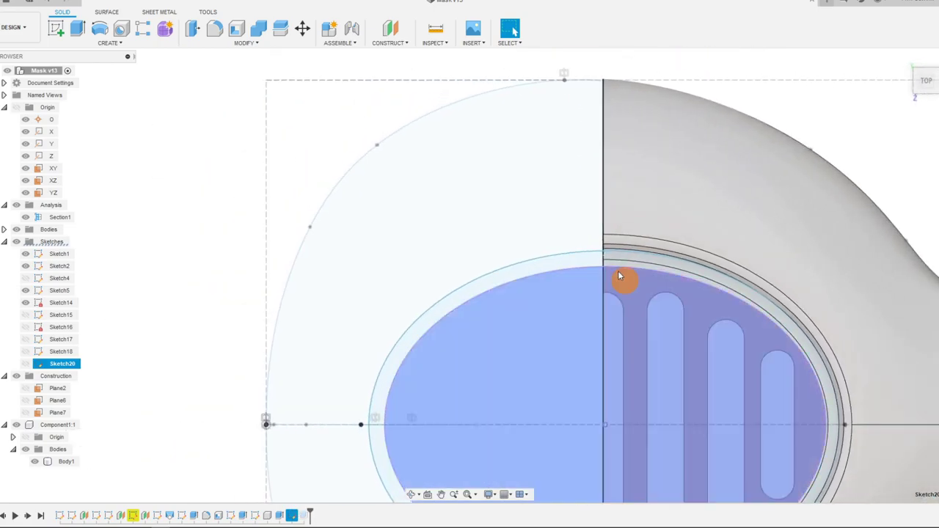
scroll(573, 229, "up", 2)
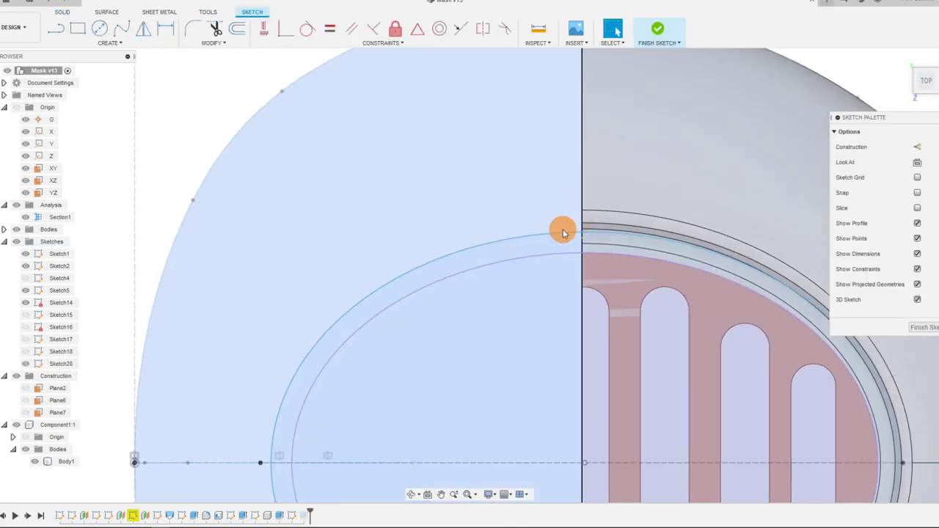
left_click(561, 229)
scroll(562, 228, "up", 1)
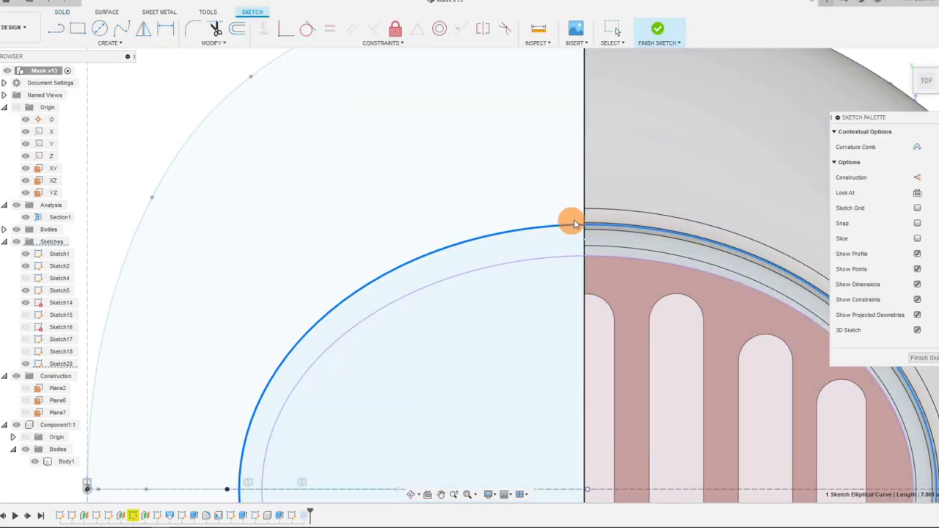
scroll(563, 224, "down", 4)
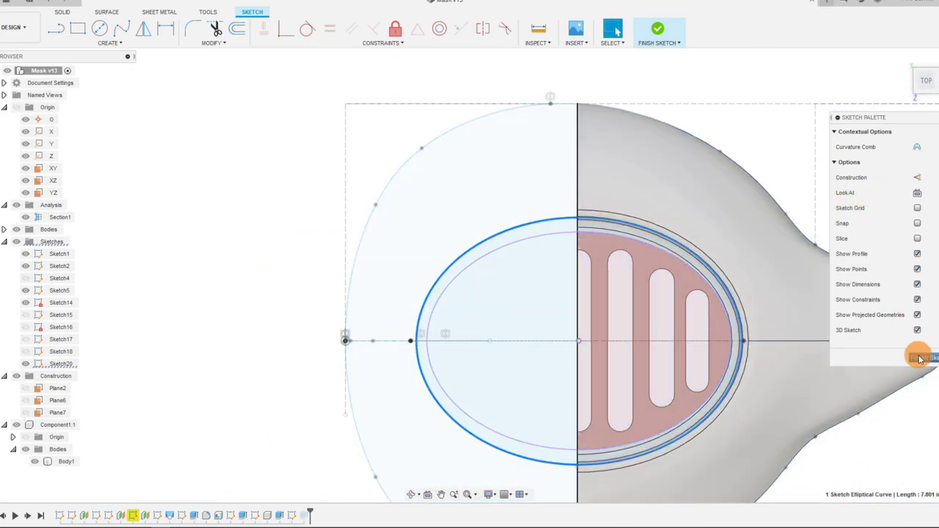
left_click(918, 357)
left_click(926, 104)
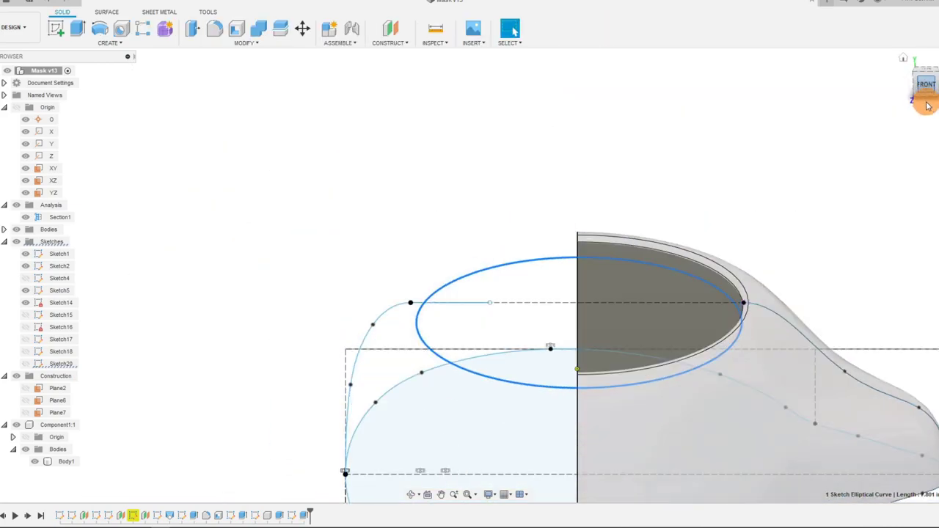
left_click(908, 86)
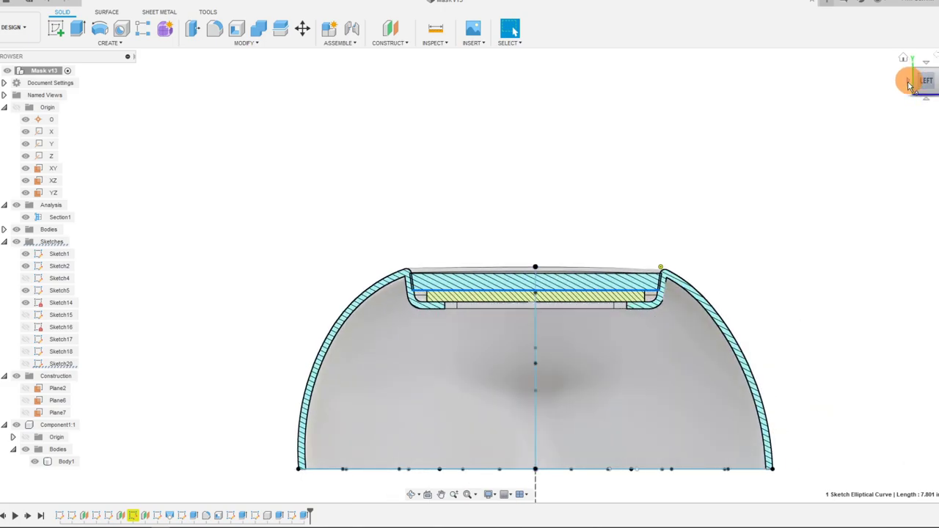
scroll(616, 261, "up", 3)
scroll(660, 277, "up", 2)
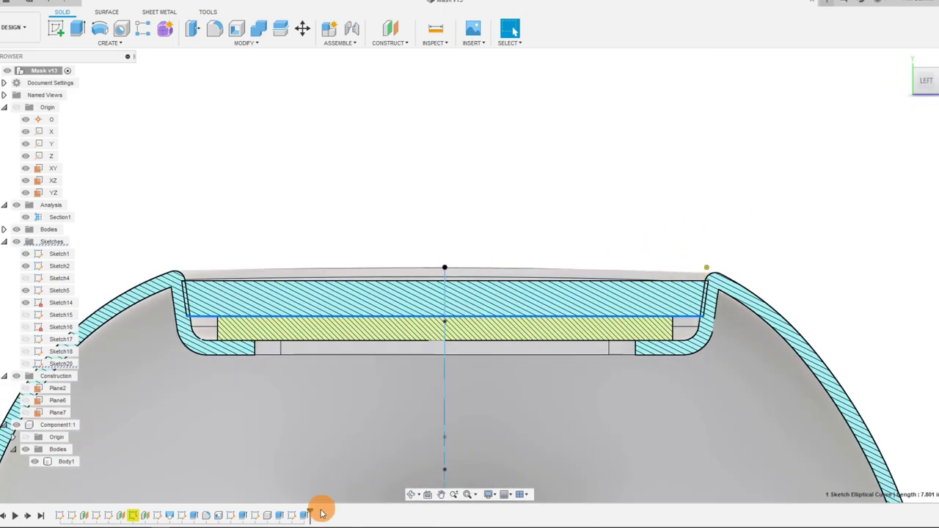
- Reopen the plate's sketch, shrink the outer ellipse very slightly away from the recess wall, and finish the sketch
right_click(297, 519)
left_click(316, 413)
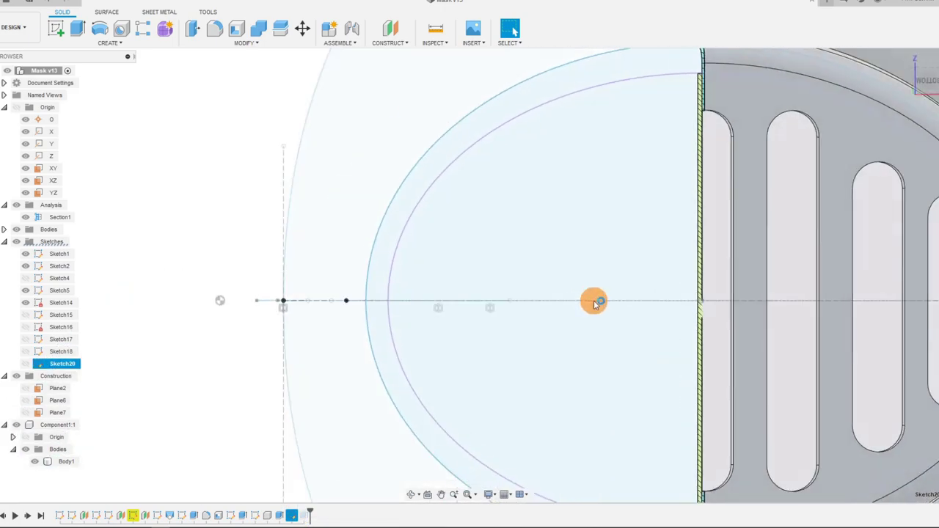
scroll(646, 149, "up", 5)
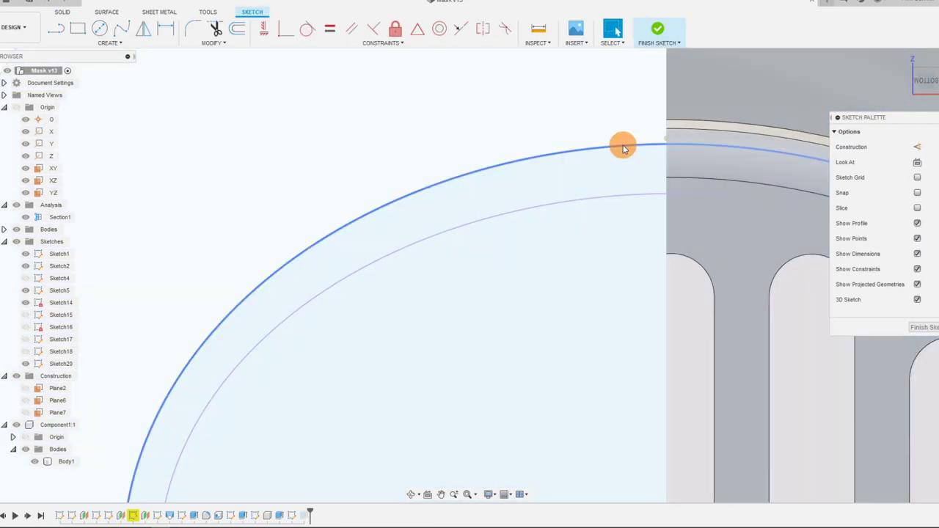
left_click(628, 152)
left_click_drag(627, 152, 627, 148)
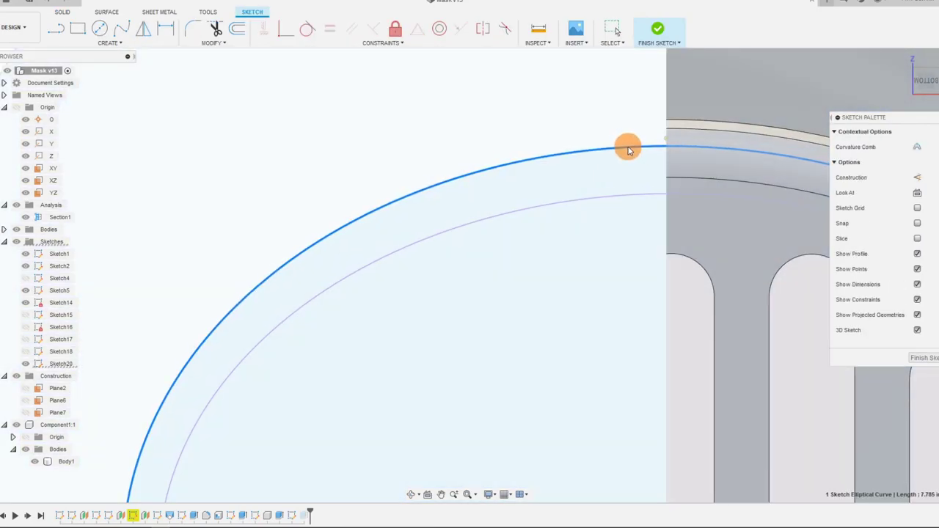
left_click(664, 35)
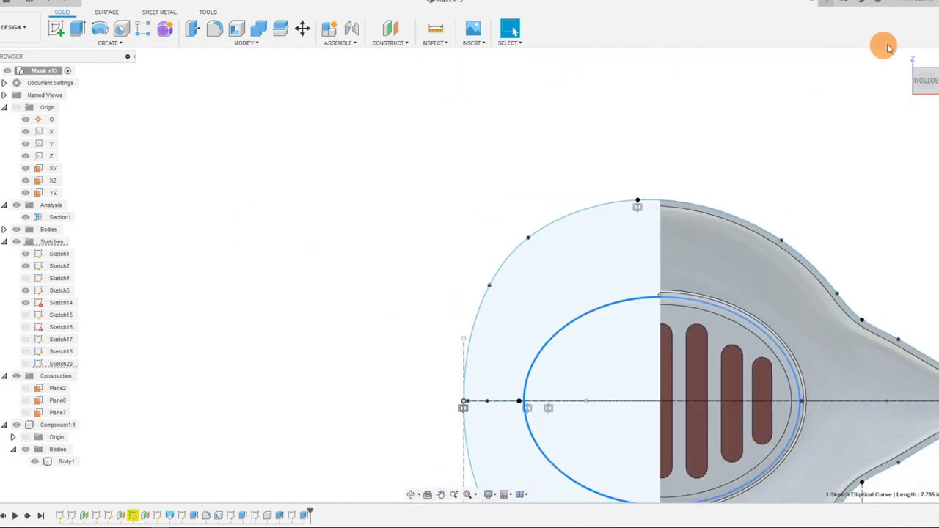
- Examine the sectioned mask from the side to judge the gap between the plate's tapered edge and the recess wall
left_click(926, 99)
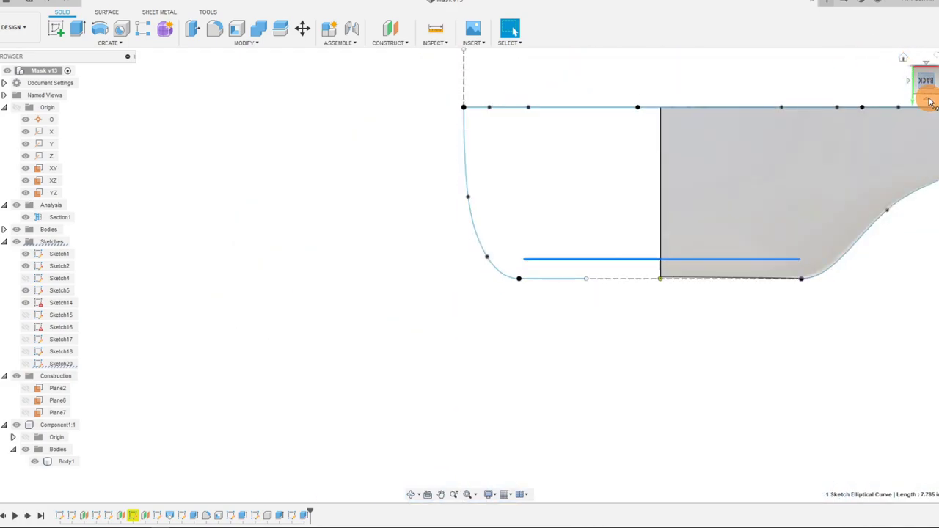
left_click(926, 97)
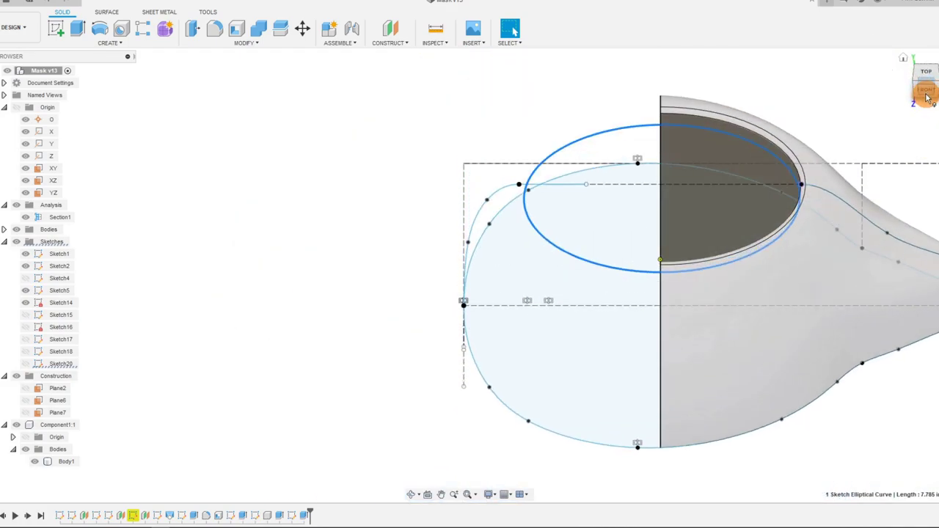
left_click(915, 83)
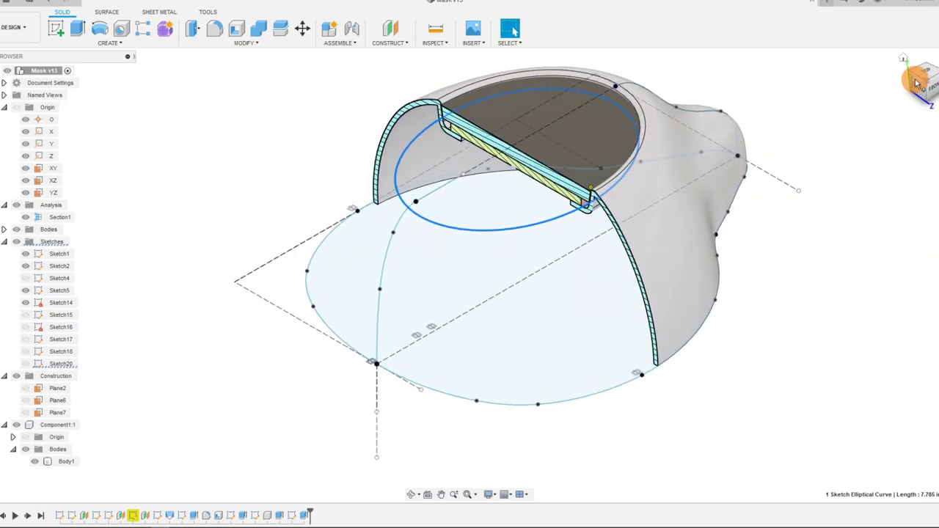
left_click(919, 84)
scroll(429, 279, "up", 5)
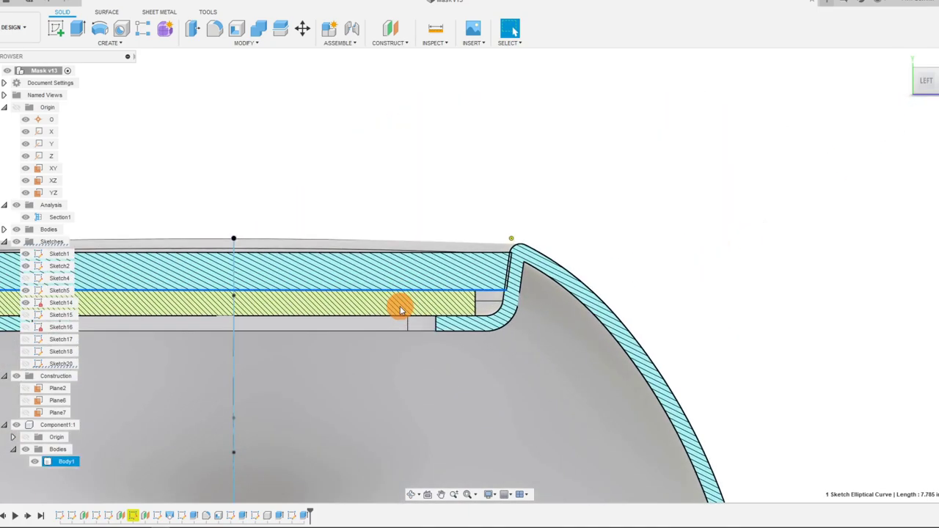
scroll(726, 262, "down", 5)
scroll(411, 279, "up", 1)
scroll(732, 247, "up", 4)
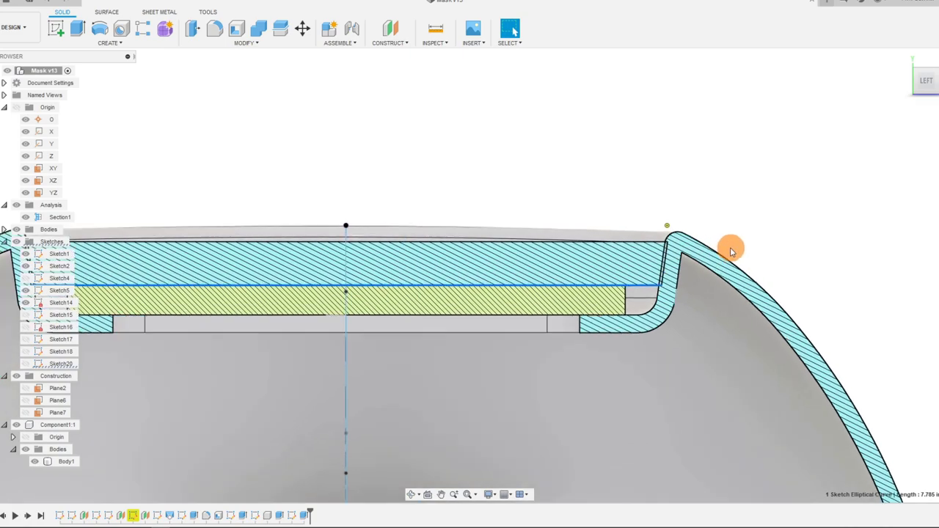
scroll(729, 249, "down", 4)
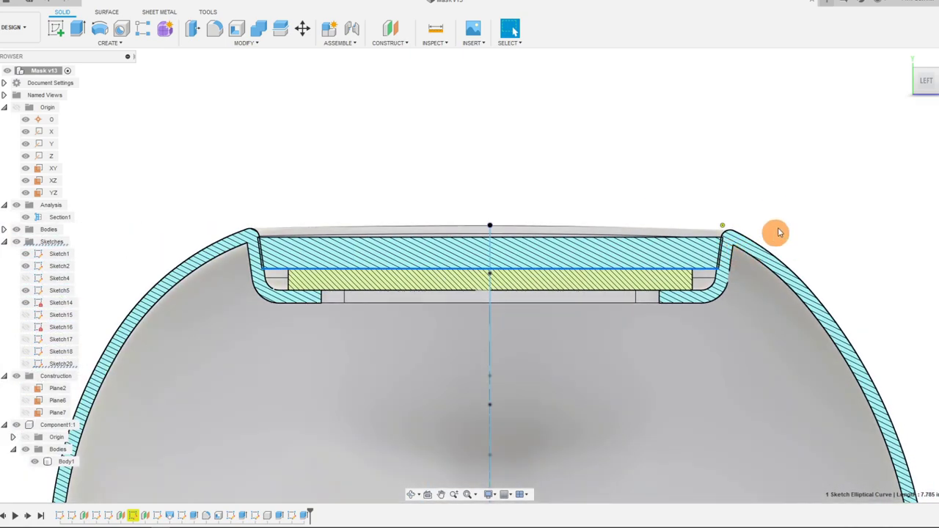
scroll(774, 237, "down", 1)
scroll(774, 220, "up", 1)
scroll(768, 221, "down", 1)
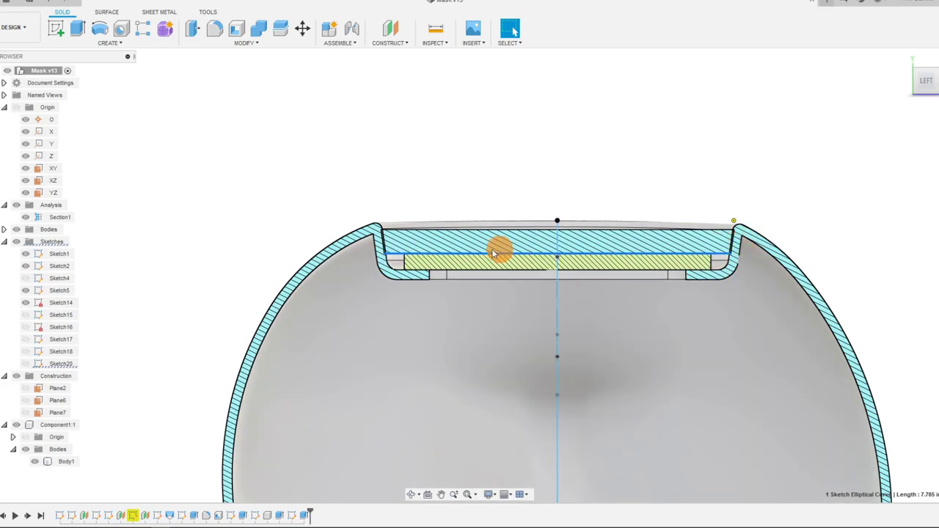
scroll(582, 257, "down", 1)
scroll(746, 206, "down", 1)
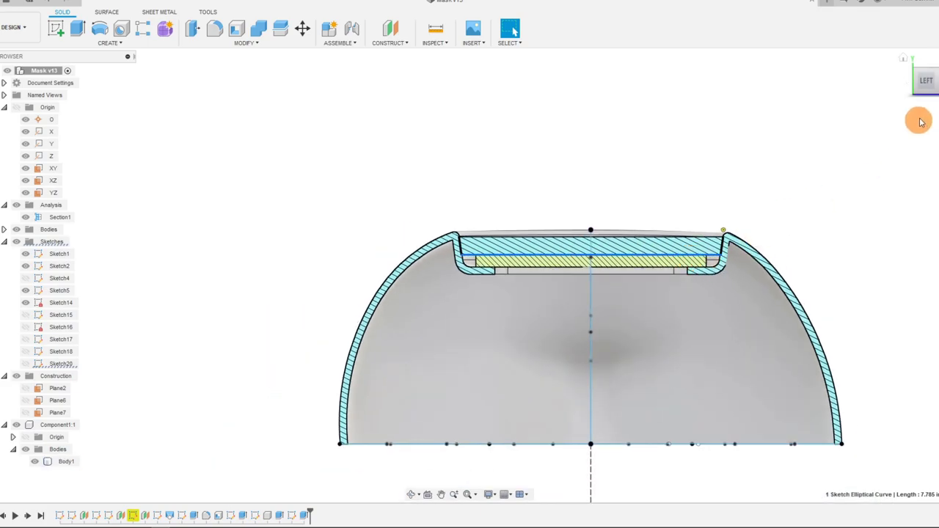
- Shell the elliptical plate from its outer face with an inside thickness of 0.048 in
left_click(926, 76)
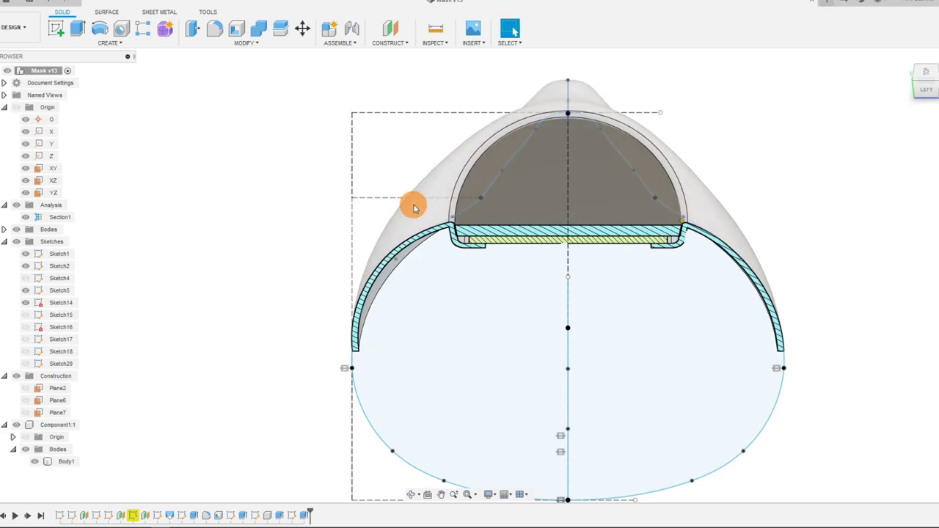
left_click(244, 33)
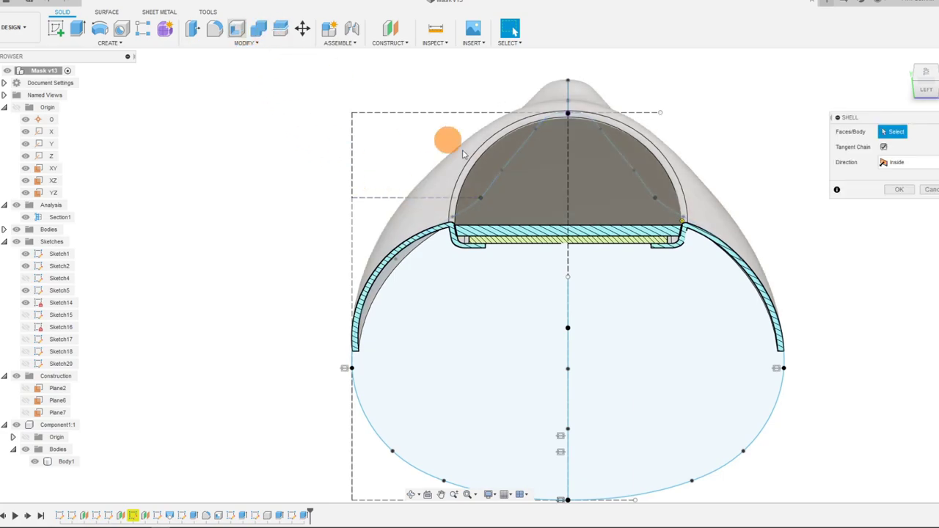
left_click(524, 193)
left_click_drag(480, 184, 484, 182)
left_click(924, 89)
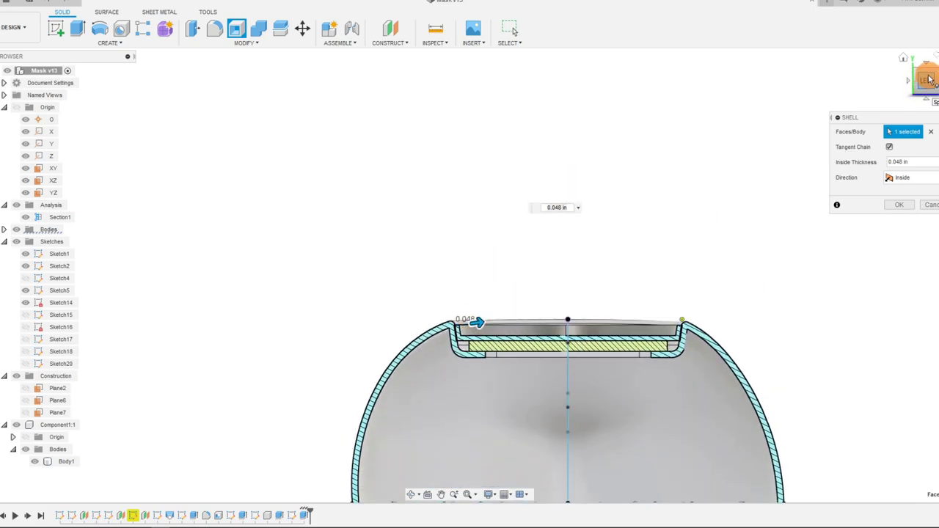
left_click(927, 76)
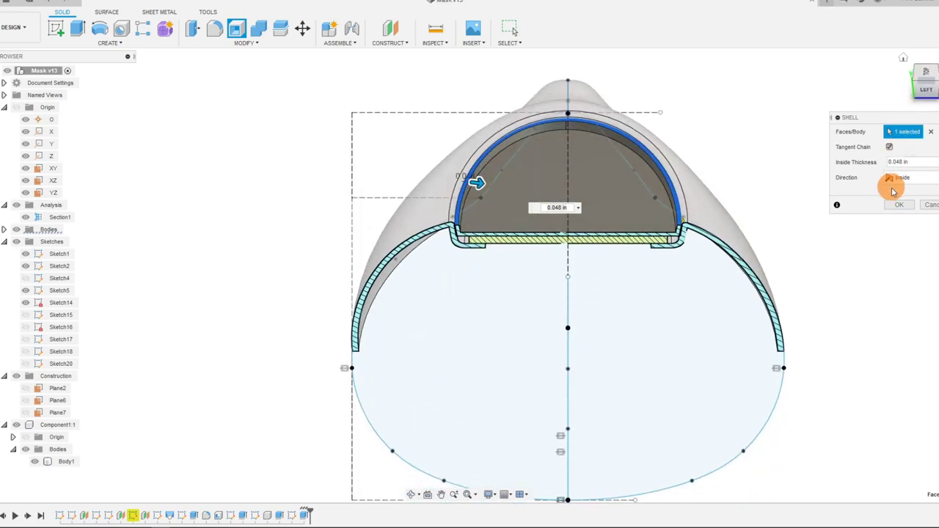
left_click(898, 204)
scroll(602, 194, "up", 2)
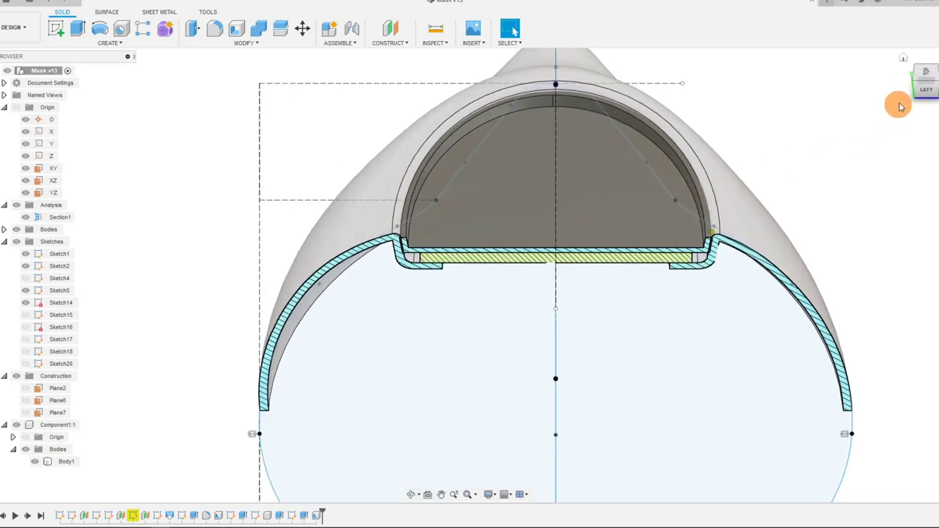
- Hide the section analysis and start a new sketch on the shelled plate's flat inner floor
left_click(928, 73)
left_click(554, 200)
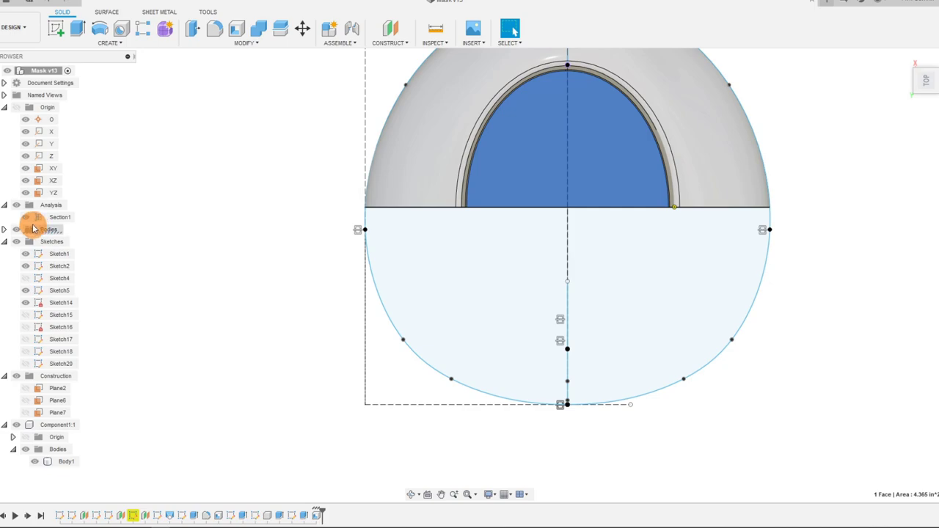
left_click(26, 218)
left_click(535, 212)
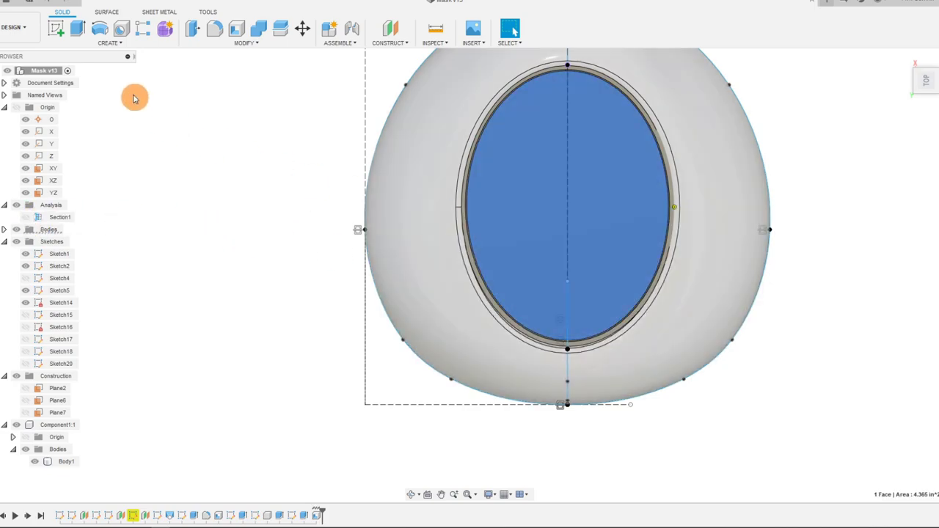
left_click(58, 29)
left_click(608, 212)
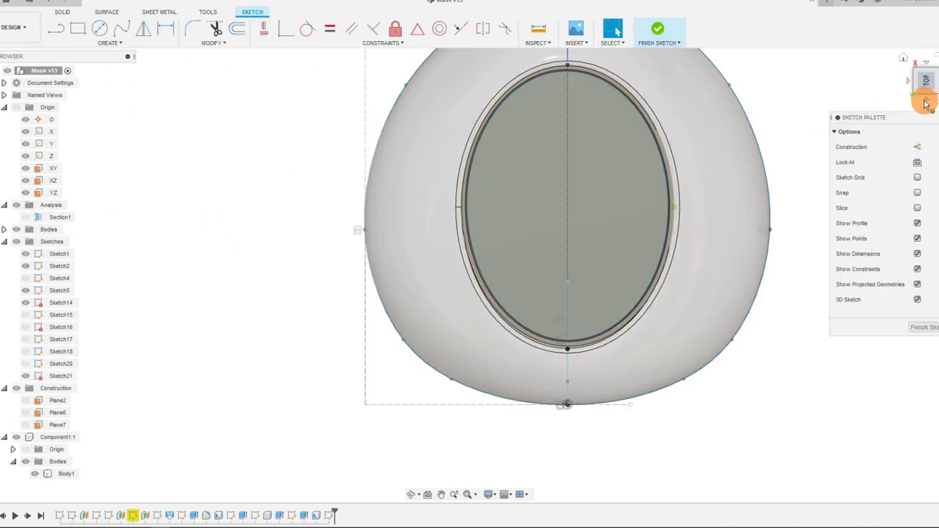
- Hide Sketch1, Sketch2, Sketch5 and Sketch14 so the slotted recess is unobstructed from the mask's underside
left_click(926, 104)
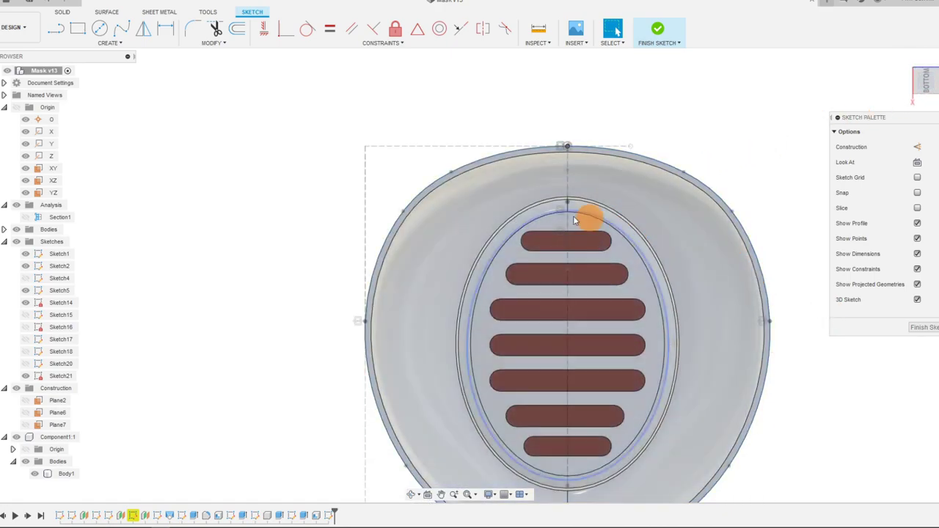
left_click(26, 265)
left_click(26, 254)
left_click(320, 314)
left_click(596, 249)
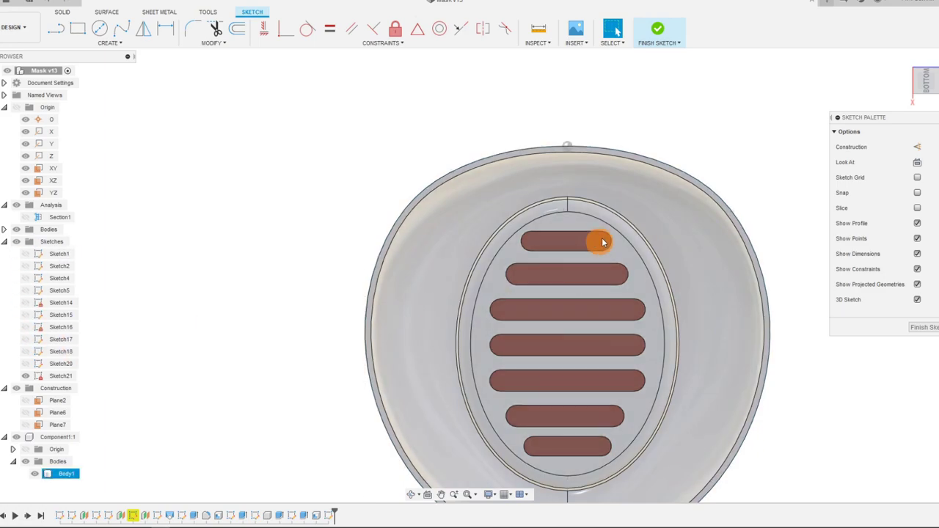
- Start a linked projection into the sketch and pick the outline edges of the slot nearest the mask's wide end
left_click(930, 125)
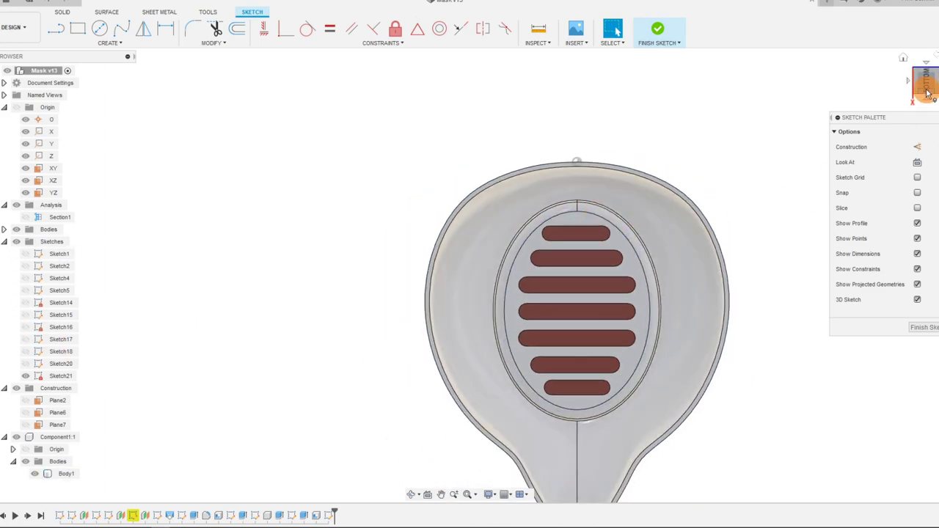
left_click_drag(928, 94, 612, 145)
left_click_drag(923, 86, 176, 141)
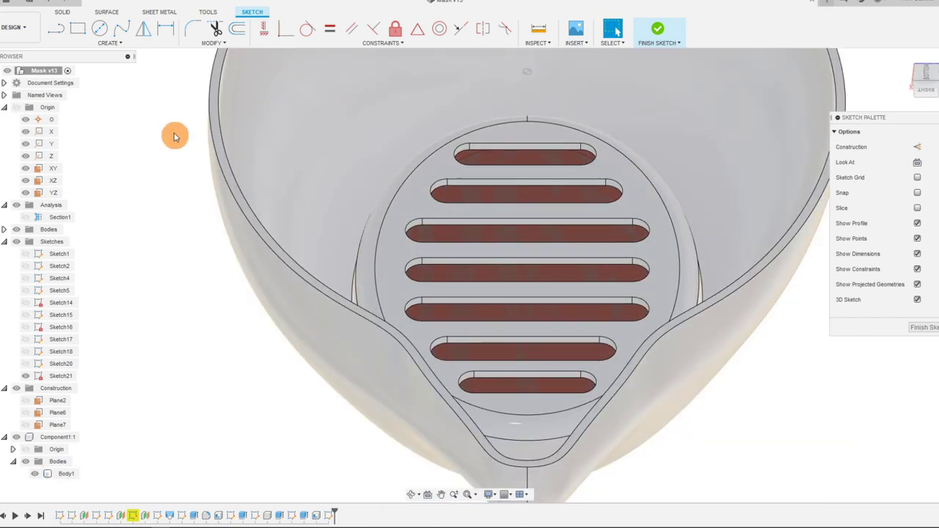
key("p")
left_click(672, 280)
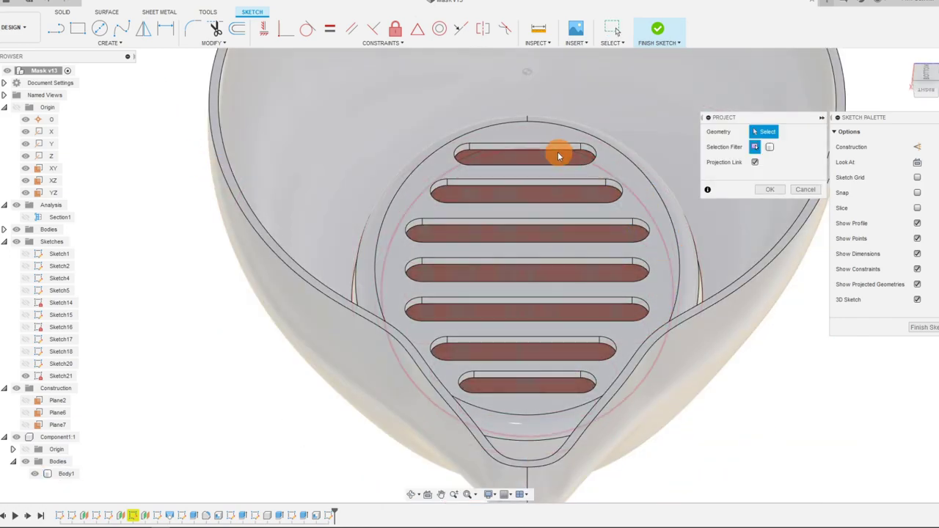
left_click(569, 169)
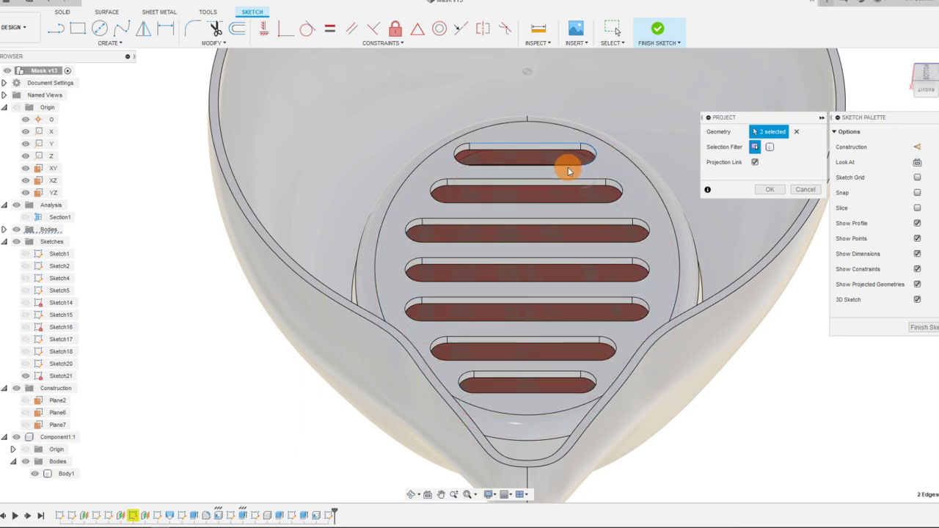
left_click(462, 164)
- Add the outline edges of the second and third slots from the mask's wide end to the projection
left_click(623, 193)
left_click(582, 182)
left_click(441, 185)
left_click(469, 203)
left_click(625, 219)
left_click(639, 217)
left_click(612, 241)
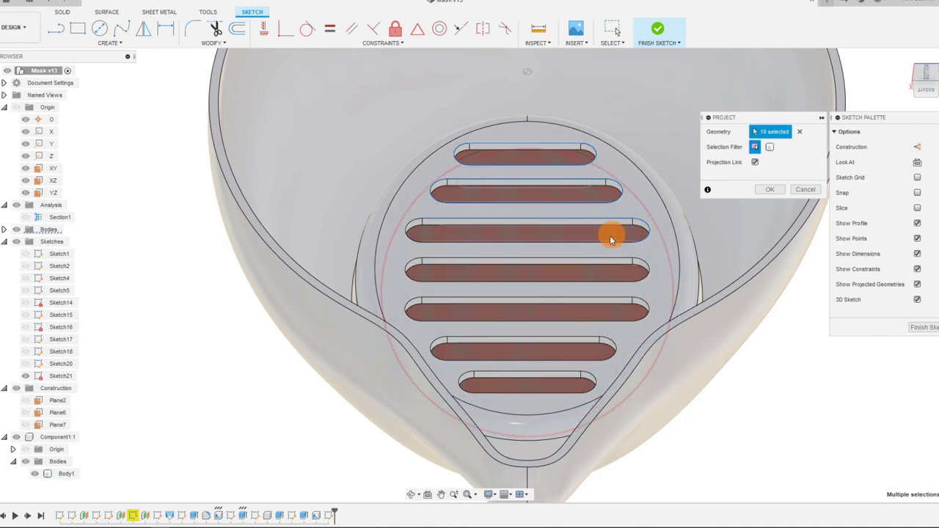
left_click(408, 230)
- Add the straight edges and rounded ends of the fourth and fifth slots to the projection
left_click(419, 273)
left_click(439, 259)
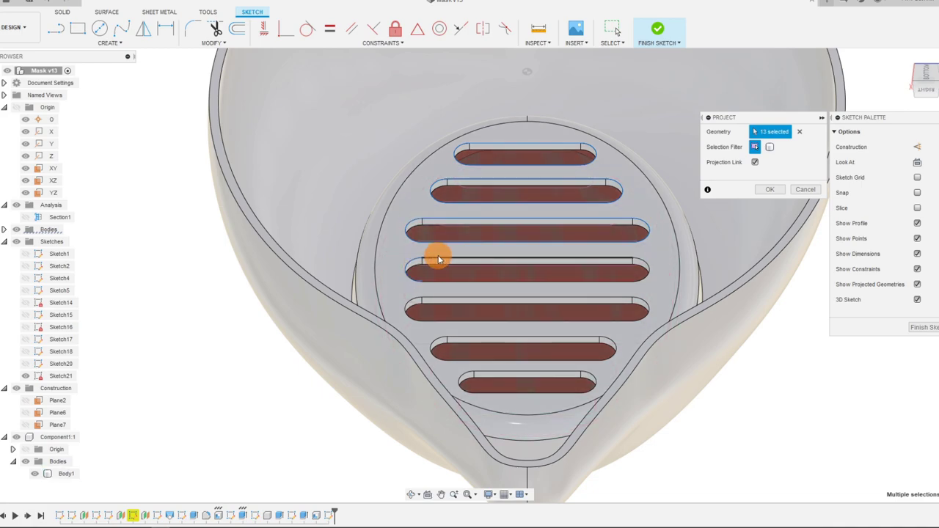
left_click(647, 271)
left_click(614, 288)
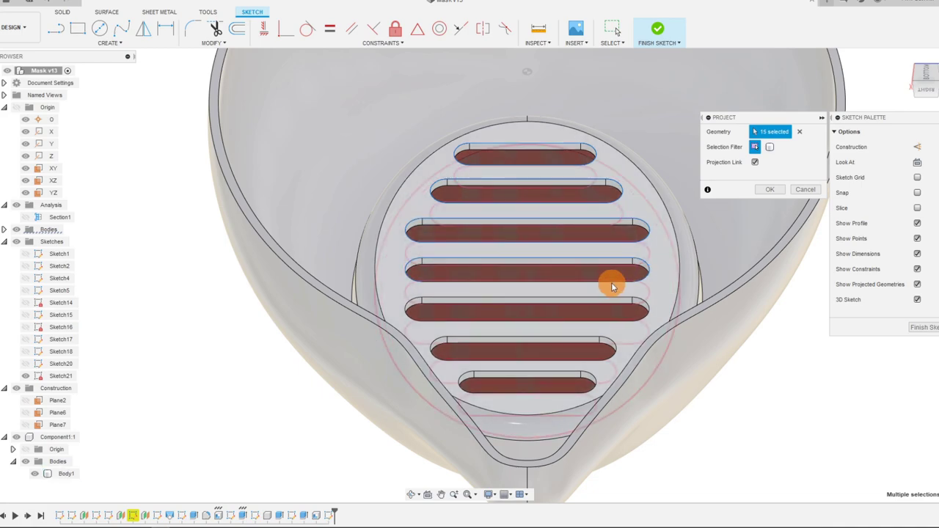
left_click(612, 282)
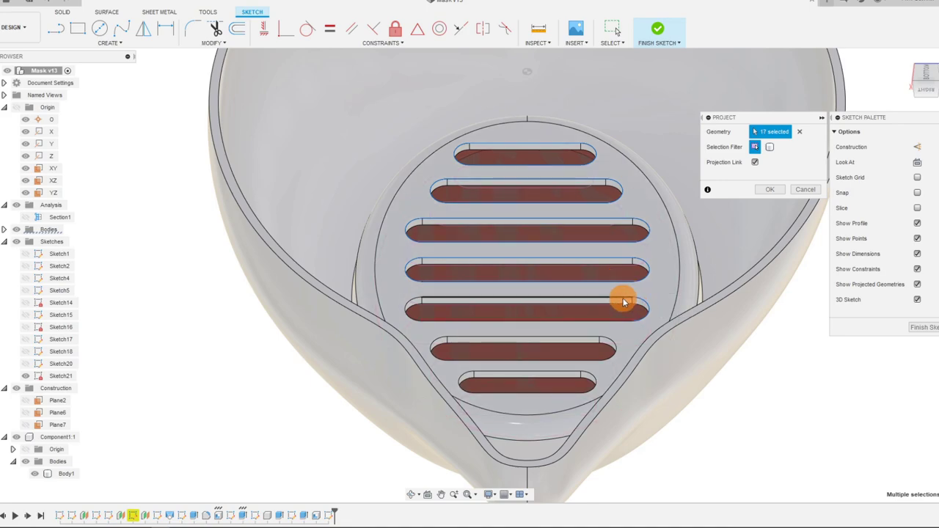
left_click(609, 318)
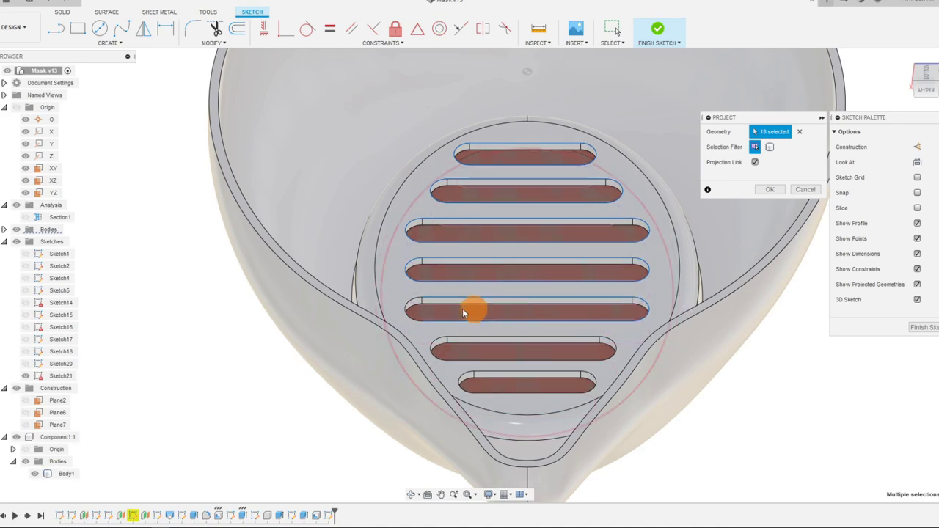
left_click(413, 305)
- Add the outlines of the two slots nearest the mask's narrow end and complete the projection of all seven slots
left_click(471, 341)
left_click(615, 347)
left_click(585, 359)
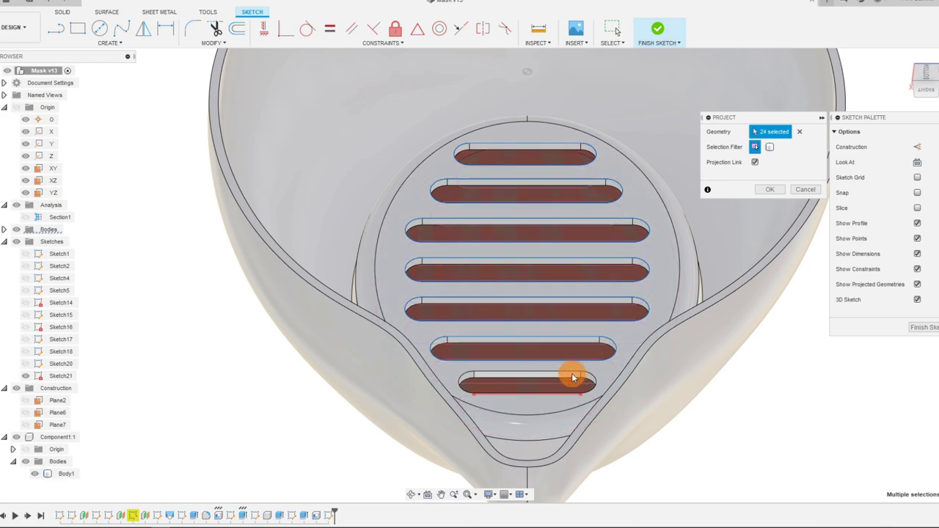
left_click(572, 376)
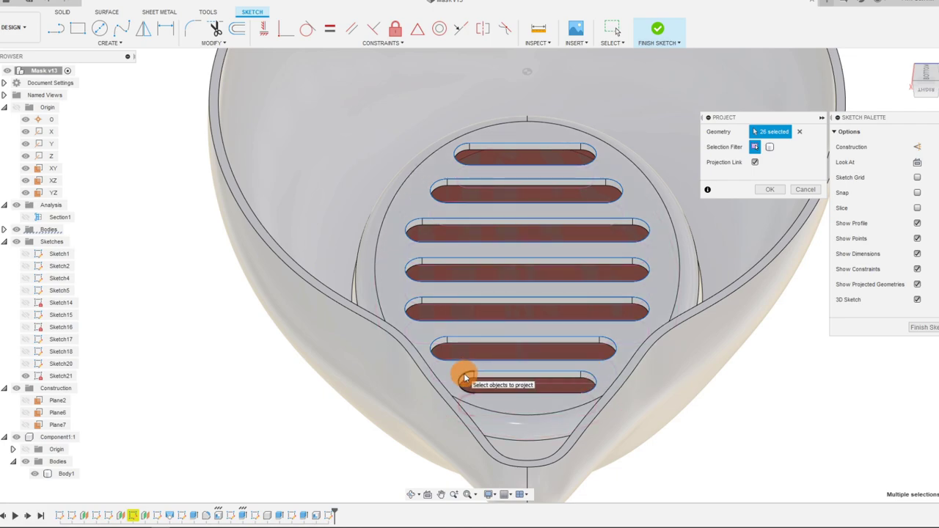
left_click(494, 392)
scroll(546, 300, "down", 3)
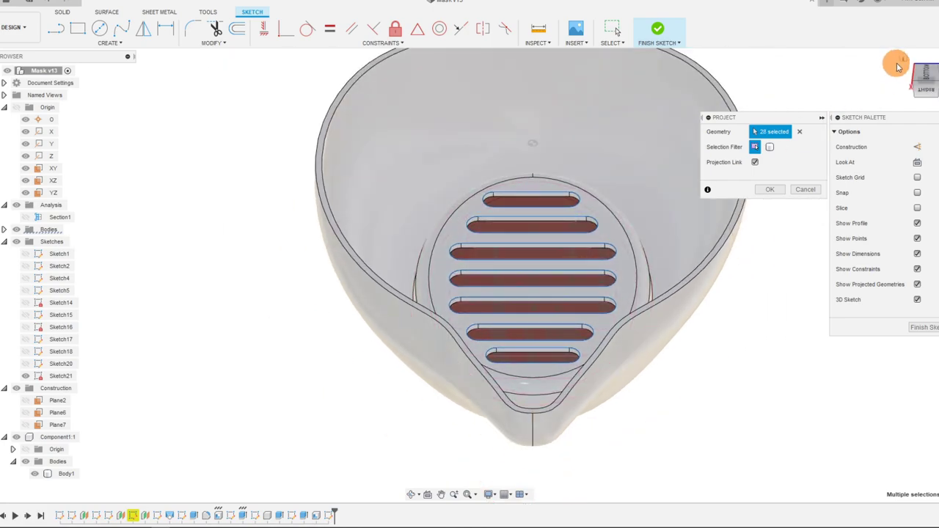
left_click(771, 190)
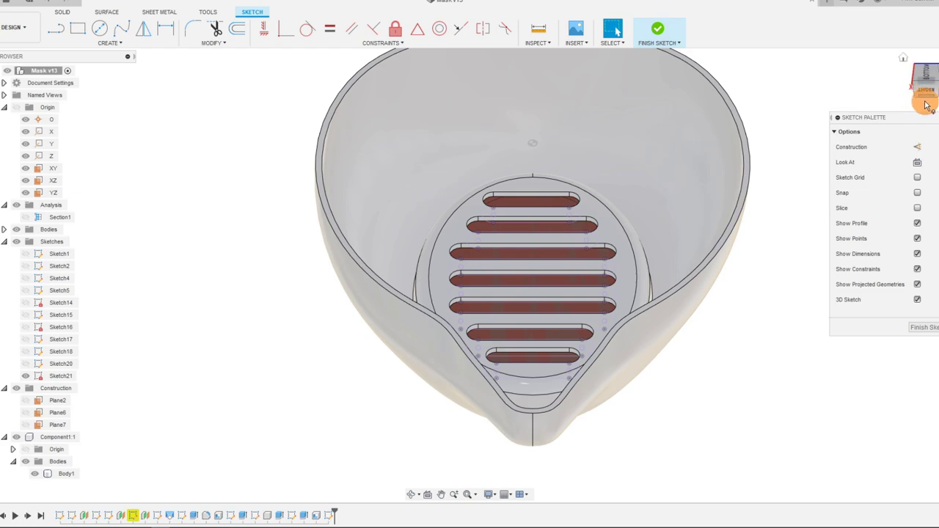
- Start an extrusion and select all seven projected slot profiles on the elliptical plate
left_click(926, 105)
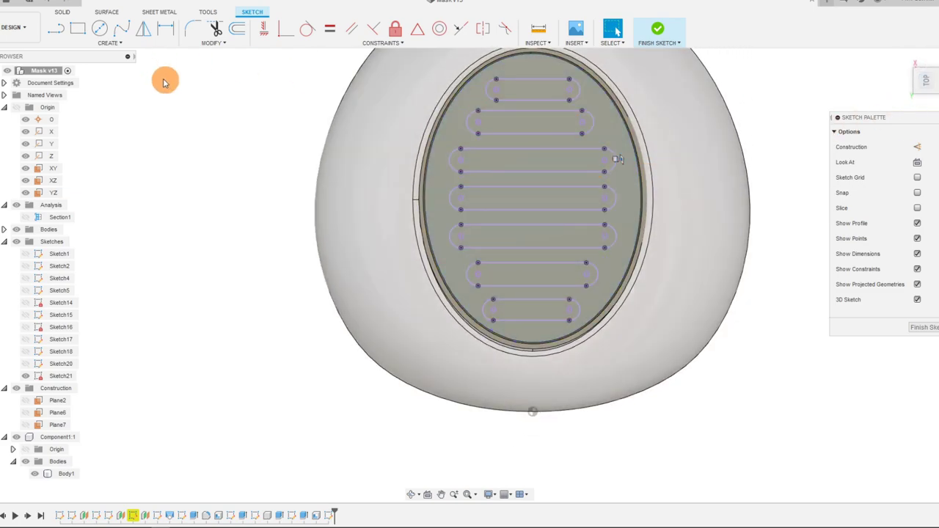
left_click(65, 13)
left_click(75, 31)
left_click(530, 88)
left_click(515, 117)
left_click(512, 161)
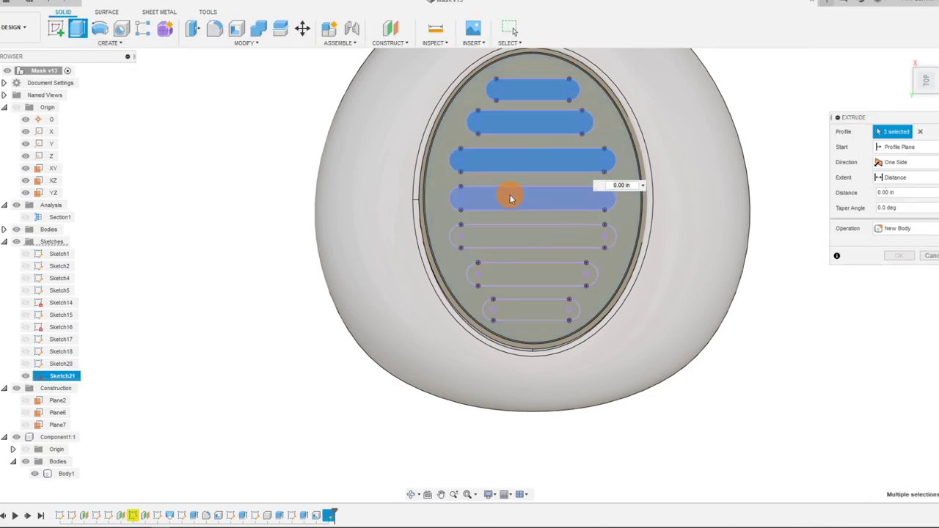
left_click(506, 197)
left_click(505, 237)
left_click(510, 276)
left_click(534, 306)
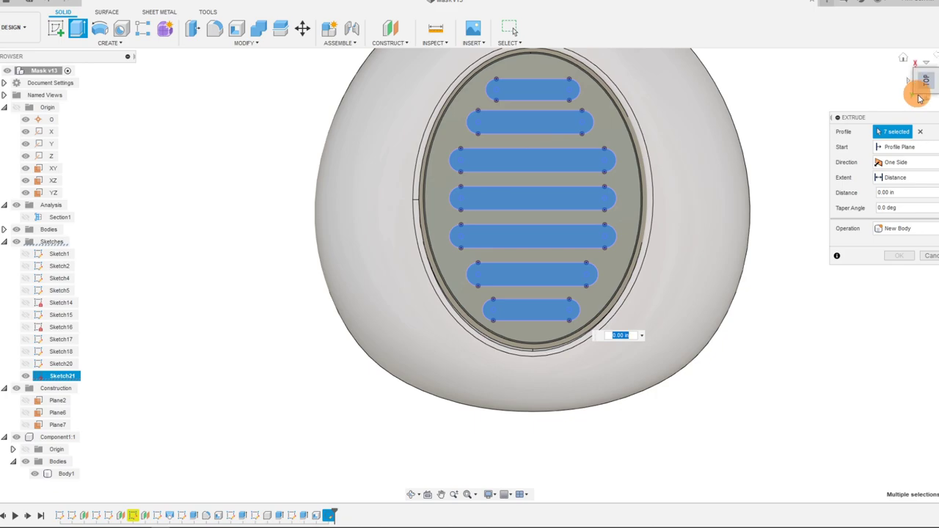
- Set the slot extrusion to Cut at a distance of about -0.303 in, choose the bodies to cut, and complete it
left_click(927, 94)
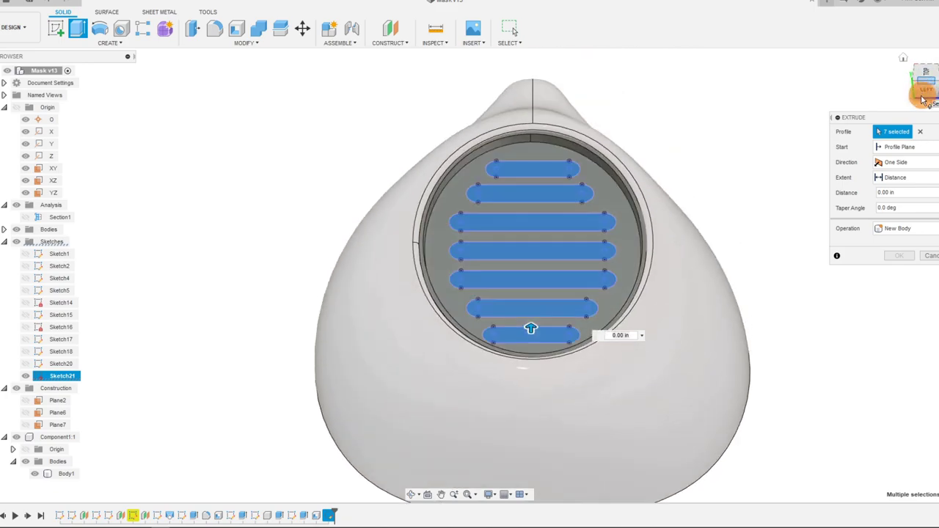
left_click(901, 230)
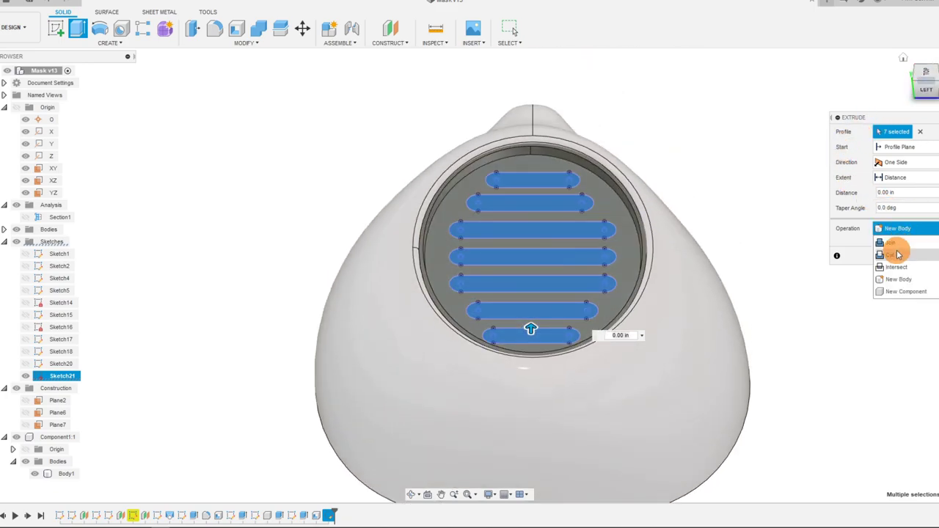
left_click(890, 254)
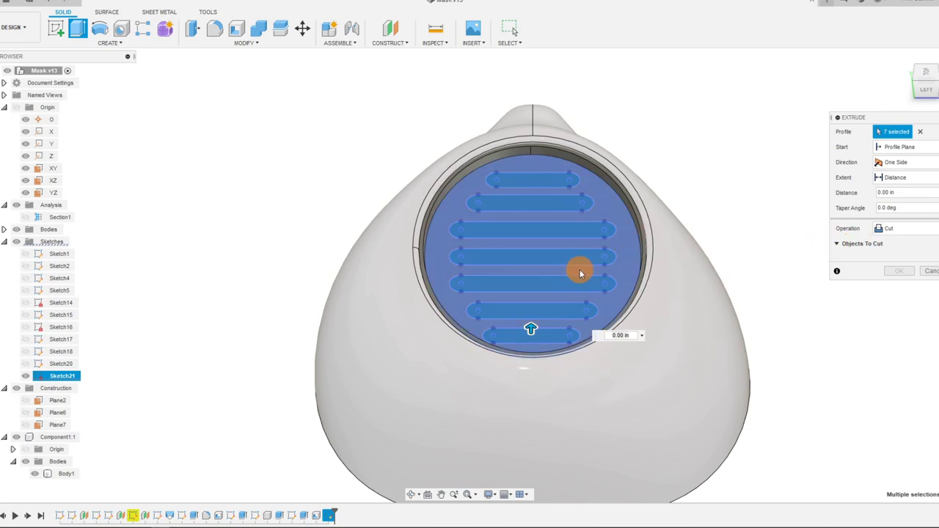
scroll(640, 264, "up", 2)
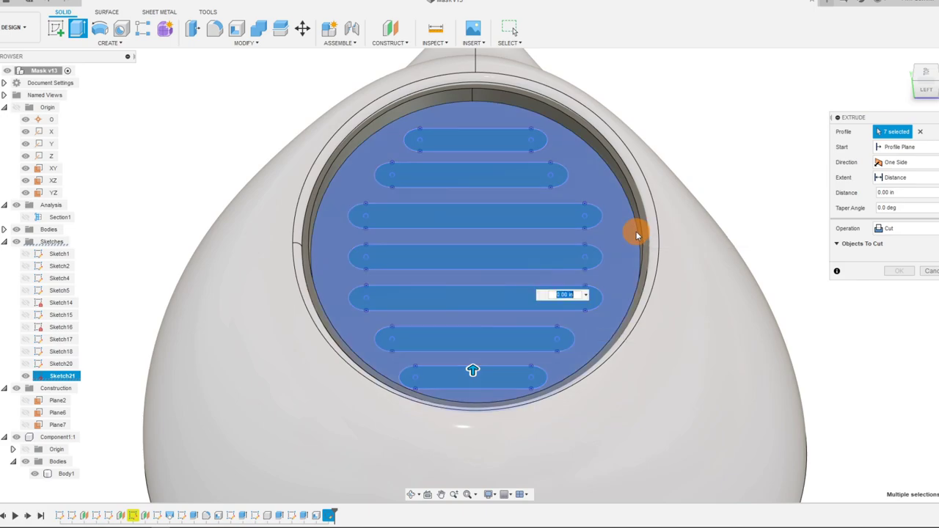
left_click(636, 235)
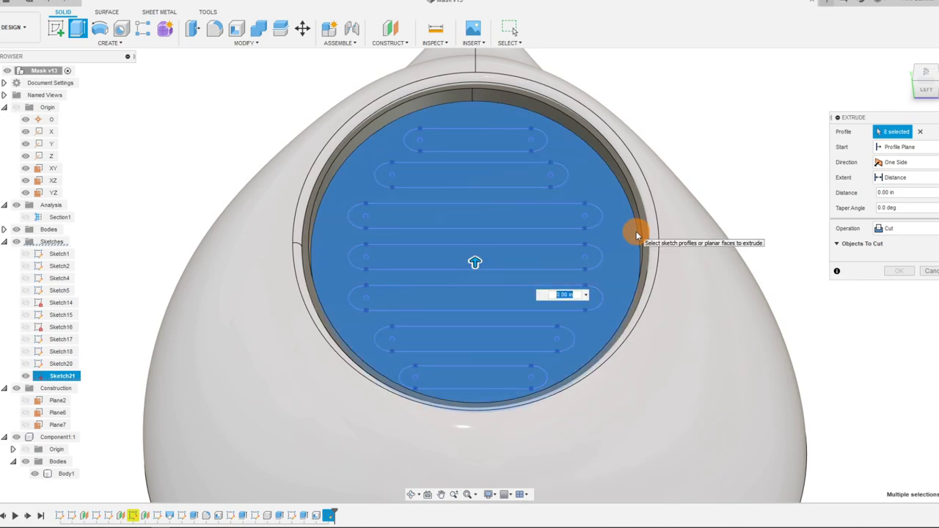
left_click(633, 236)
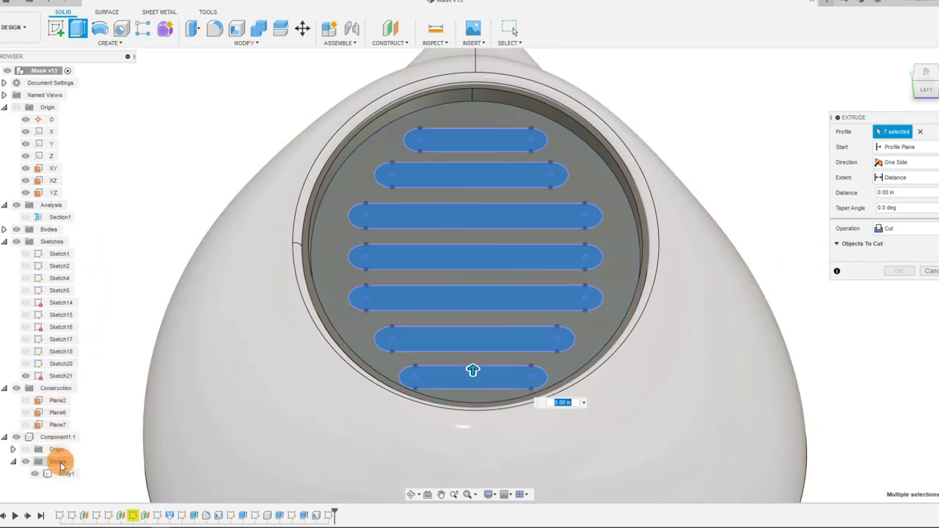
left_click_drag(473, 371, 473, 419)
left_click(841, 276)
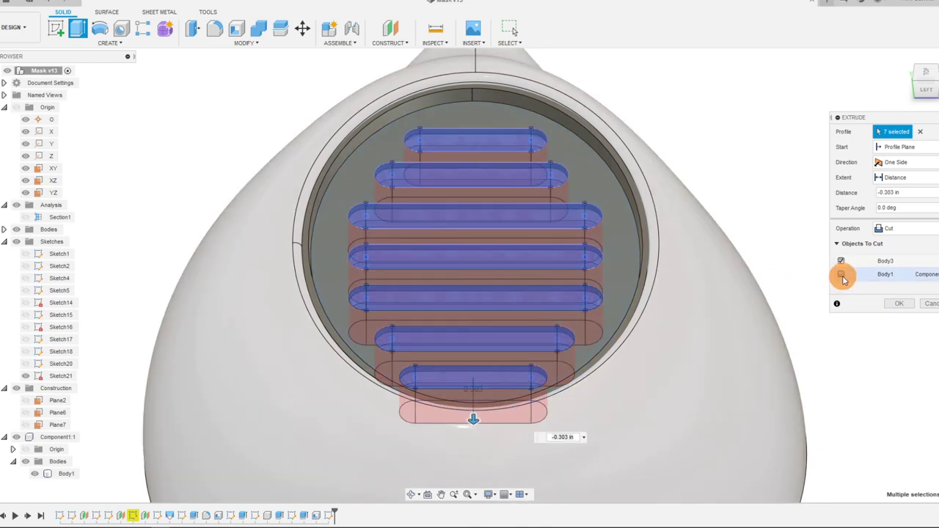
left_click(842, 275)
left_click(902, 306)
- Inspect the slotted plate from several angles and set the opacity of Component1's Body1 to 70%
left_click(902, 85)
mouse_move(932, 75)
left_mouse_down()
mouse_move(682, 367)
mouse_move(918, 83)
left_mouse_up()
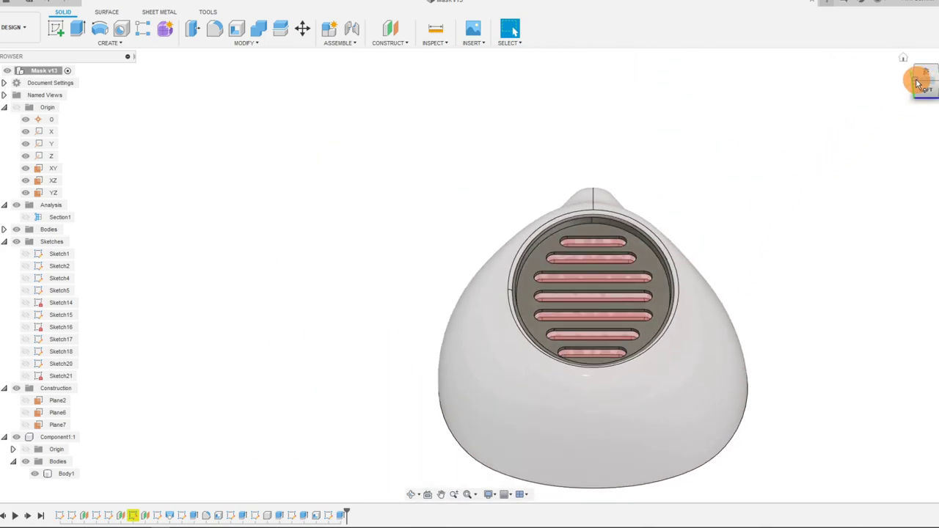
left_click(917, 83)
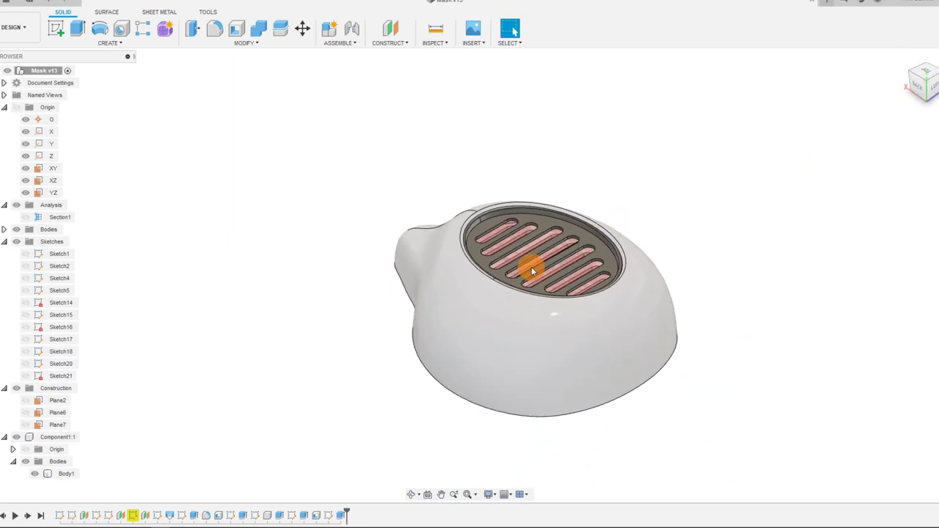
left_click(415, 495)
left_click_drag(541, 319, 506, 320)
left_click_drag(565, 383, 528, 360)
left_click(65, 473)
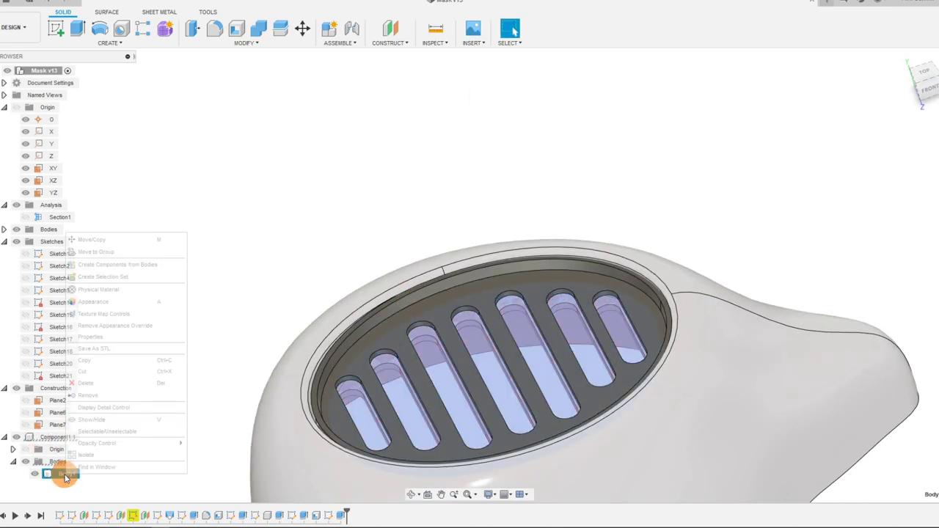
right_click(64, 473)
mouse_move(132, 446)
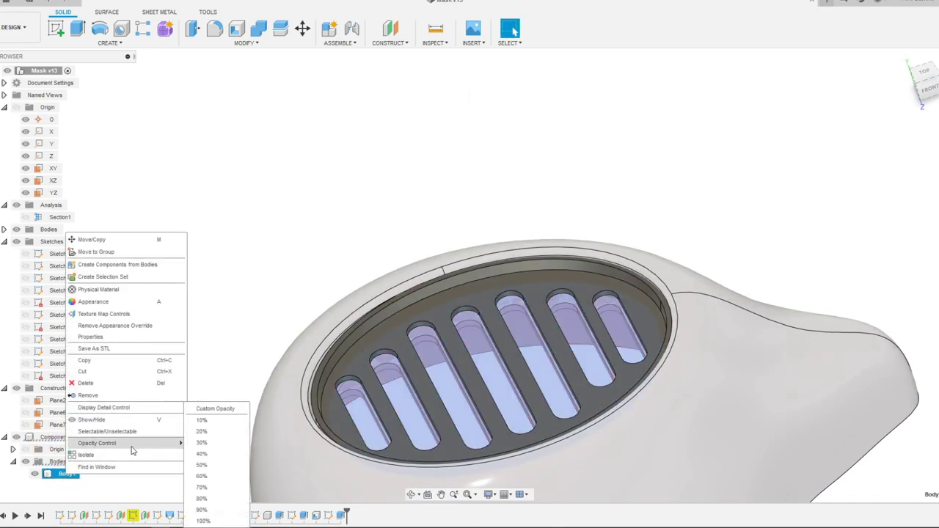
left_click(214, 488)
- Start a new sketch on the XY plane, facing the mask's side profile
left_click_drag(520, 228, 545, 193)
left_click_drag(436, 494, 439, 348)
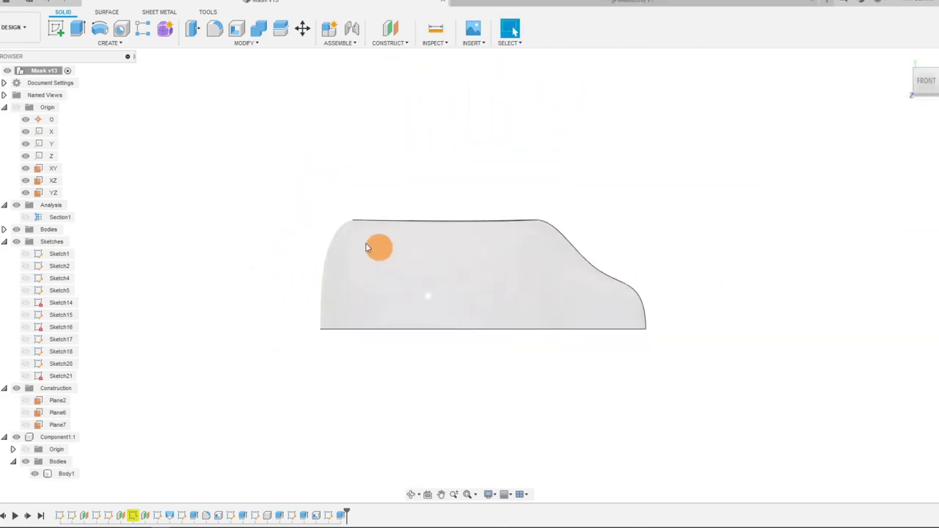
left_click(53, 170)
left_click(55, 30)
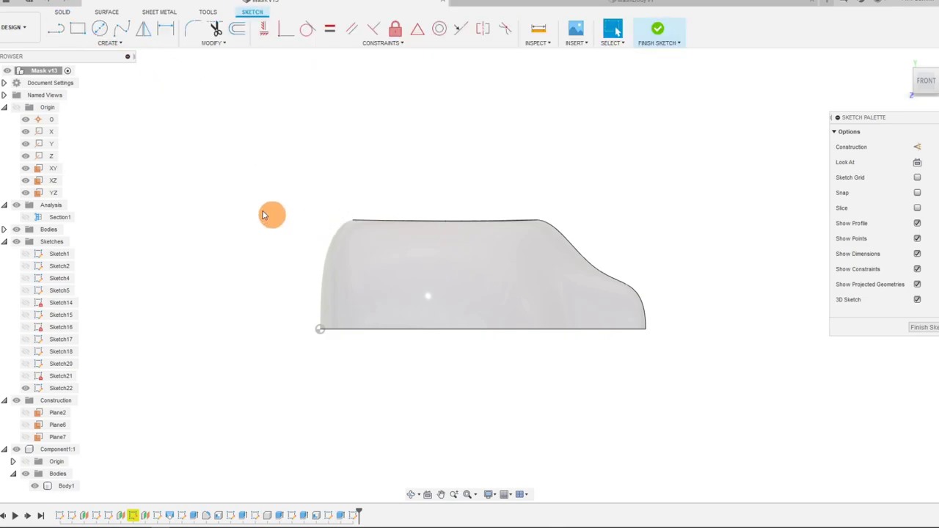
- Draw a wavy five-point fit spline along the mask's lower edge, extending past both ends of the mask
left_click(122, 30)
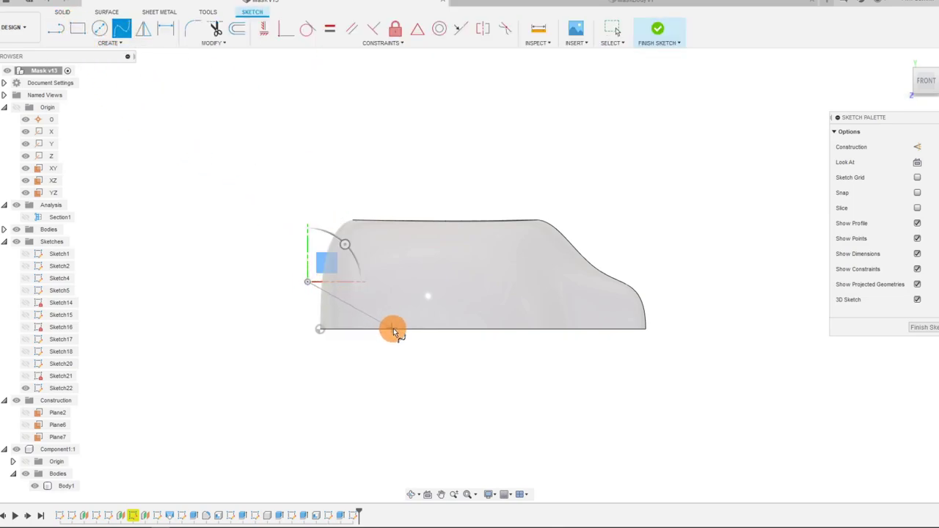
left_click(419, 336)
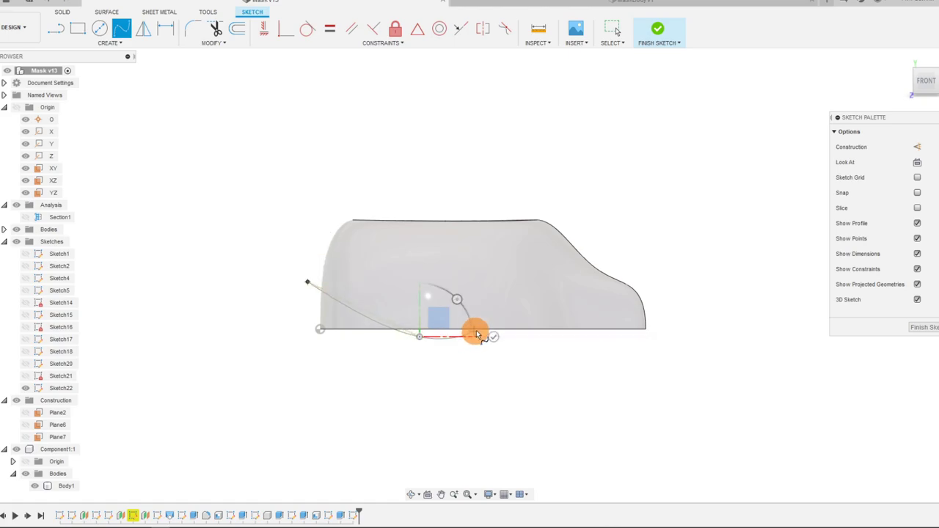
left_click(539, 316)
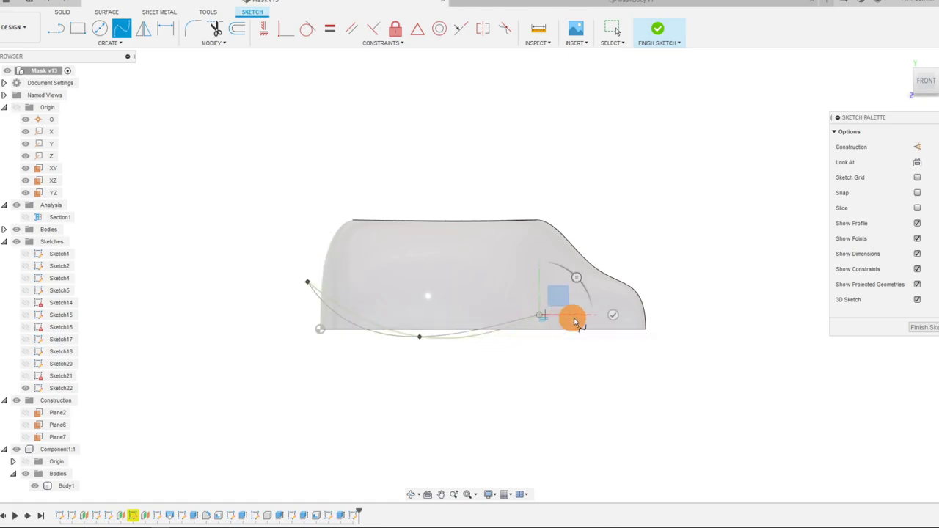
left_click(609, 340)
left_click(672, 331)
right_click(674, 331)
left_click(701, 332)
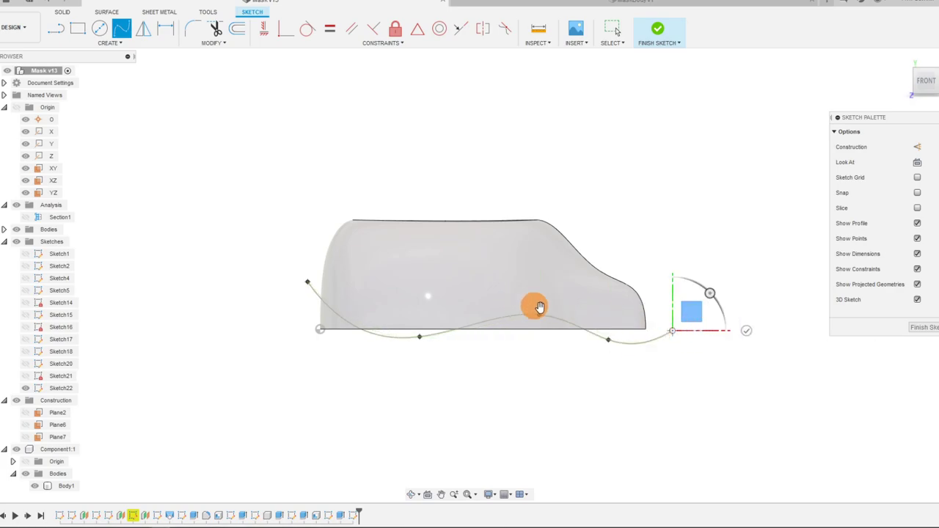
left_click(719, 344)
- Move the spline up toward the mask's base line, adjust the fit point near the narrow end, and raise the wide-end endpoint
left_click(466, 330)
scroll(469, 334, "up", 1)
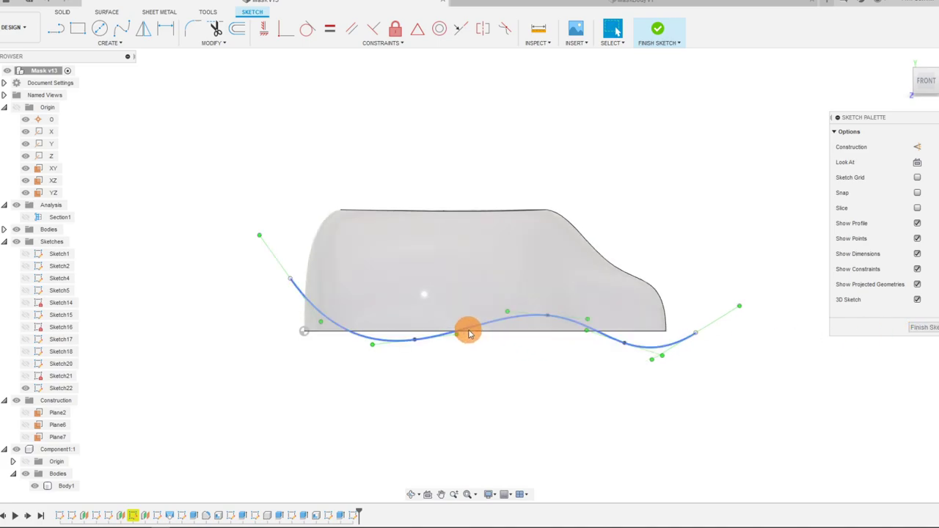
left_click_drag(470, 329, 462, 322)
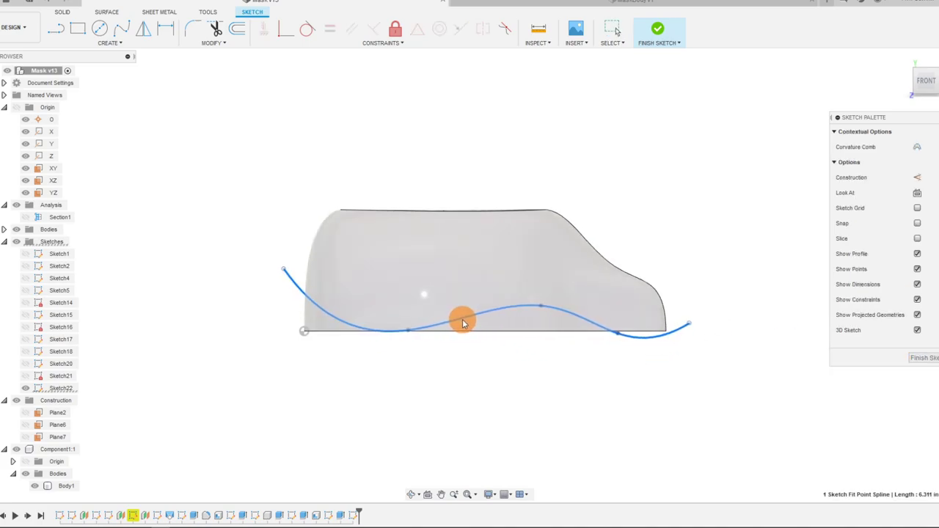
left_click(621, 329)
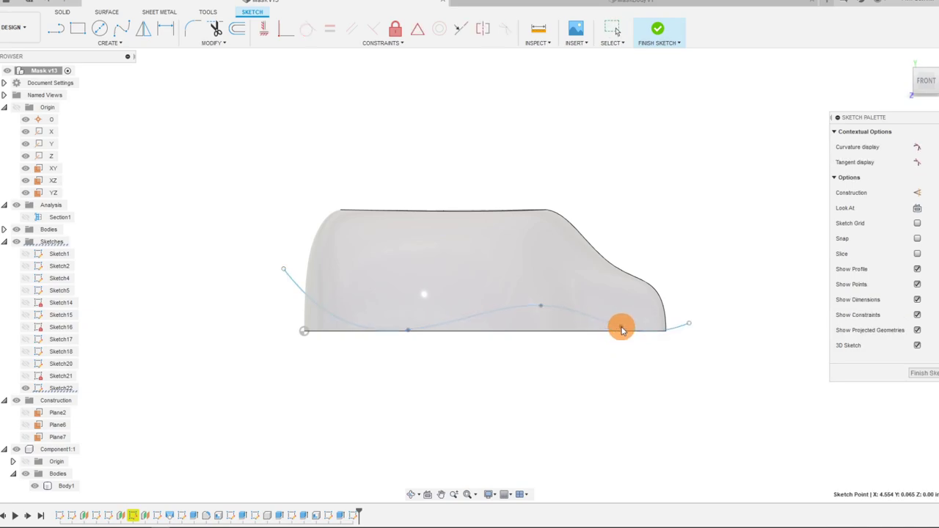
left_click(285, 271)
left_click_drag(289, 262, 291, 258)
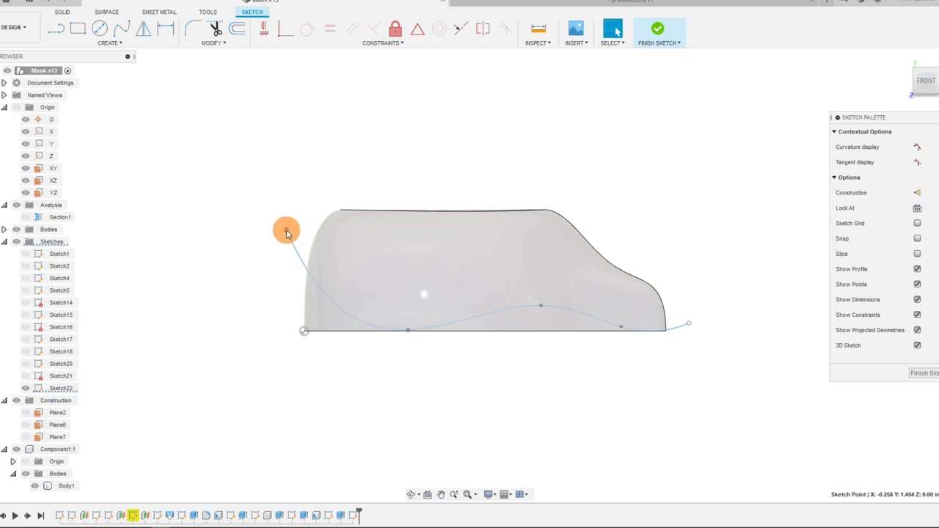
left_click(506, 312)
left_click(595, 239)
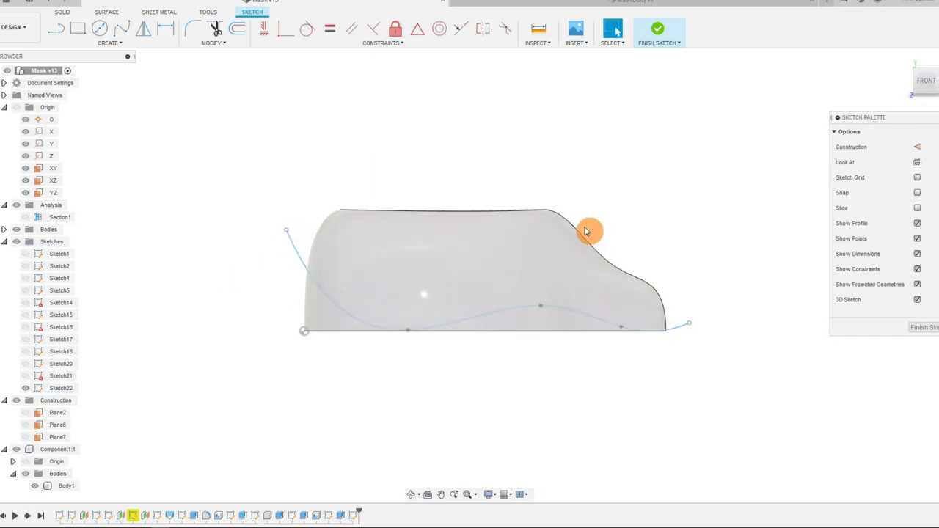
- Close the spline into a profile with two side lines and a horizontal line about 5.7 in long below the mask
left_click(67, 27)
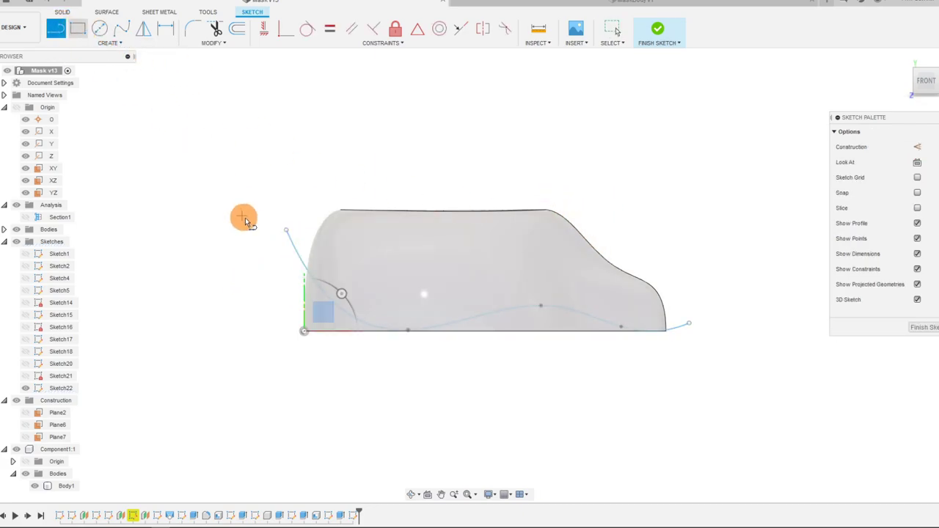
left_click(286, 232)
left_click(286, 376)
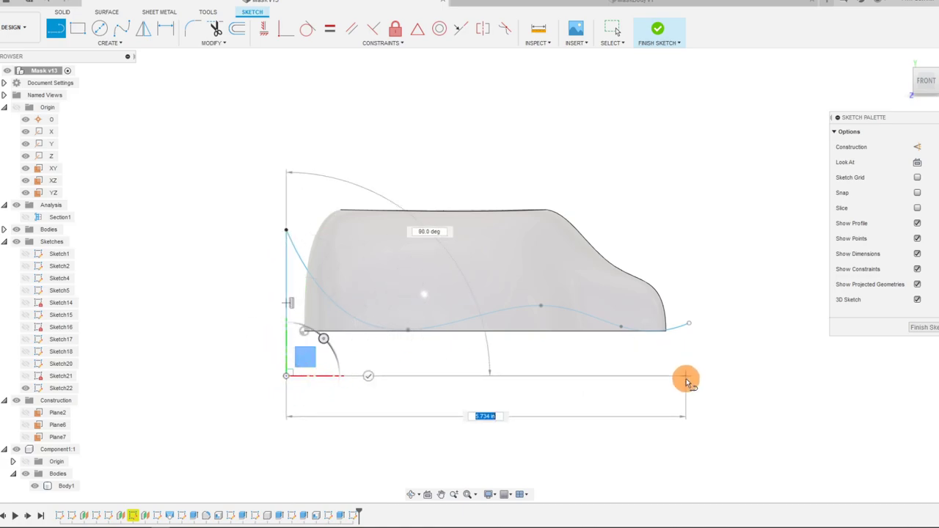
left_click(690, 376)
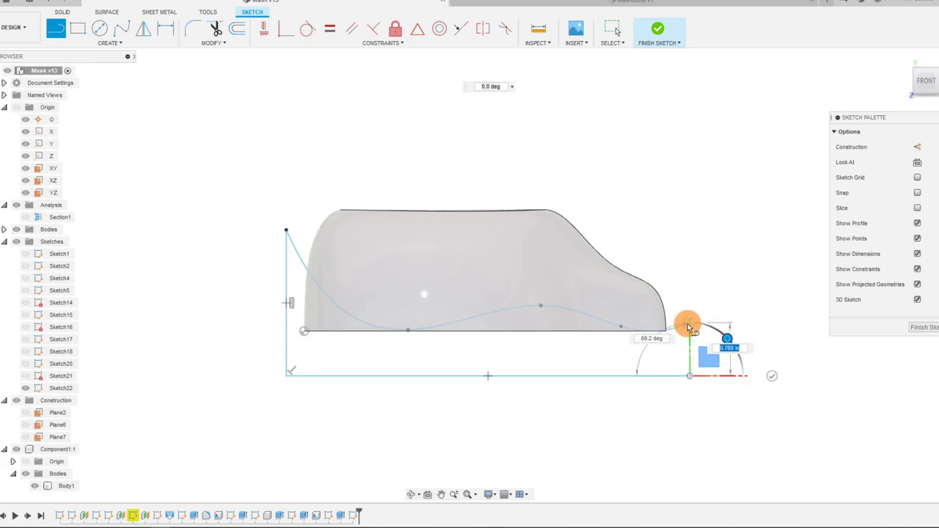
scroll(690, 326, "up", 4)
left_click(677, 326)
key("Escape")
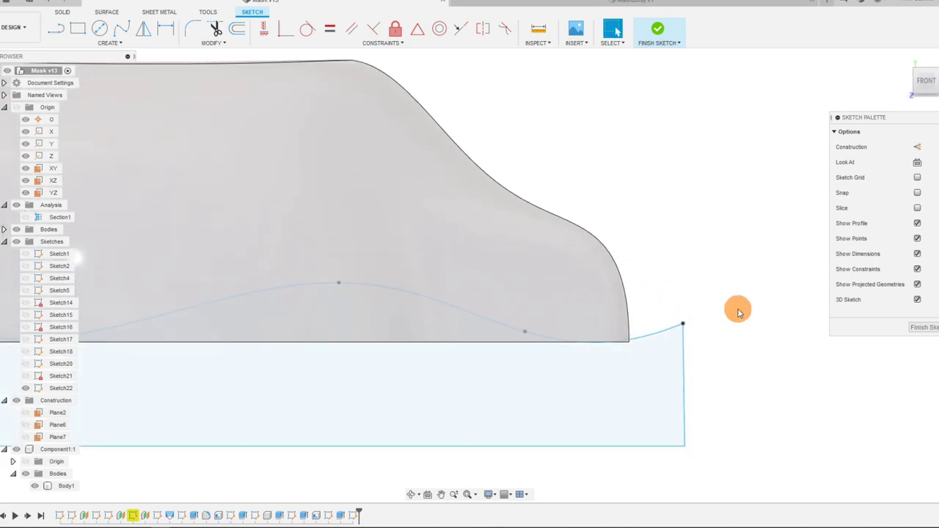
scroll(732, 317, "down", 5)
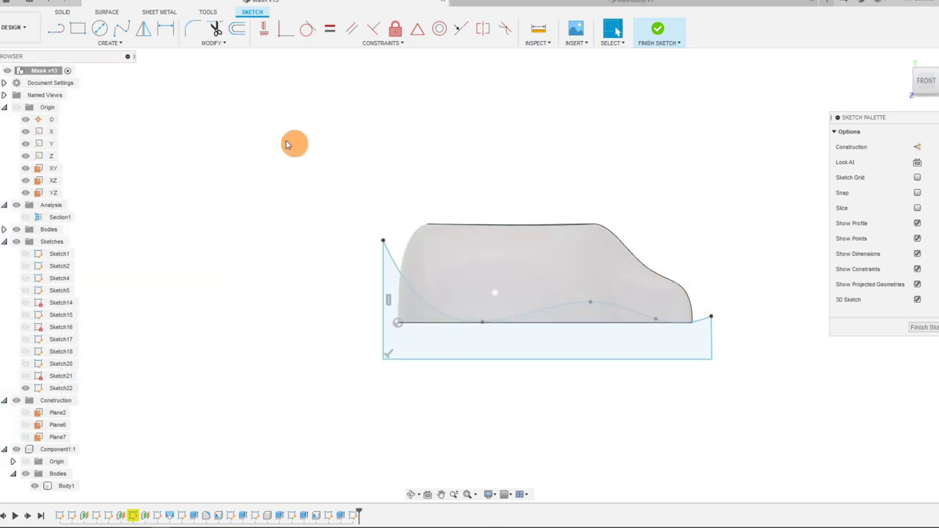
- Extrude the wavy profile as a two-sided cut through the mask, about 3.684 in on side 1 and 3.646 in on side 2
left_click(73, 15)
left_click(79, 29)
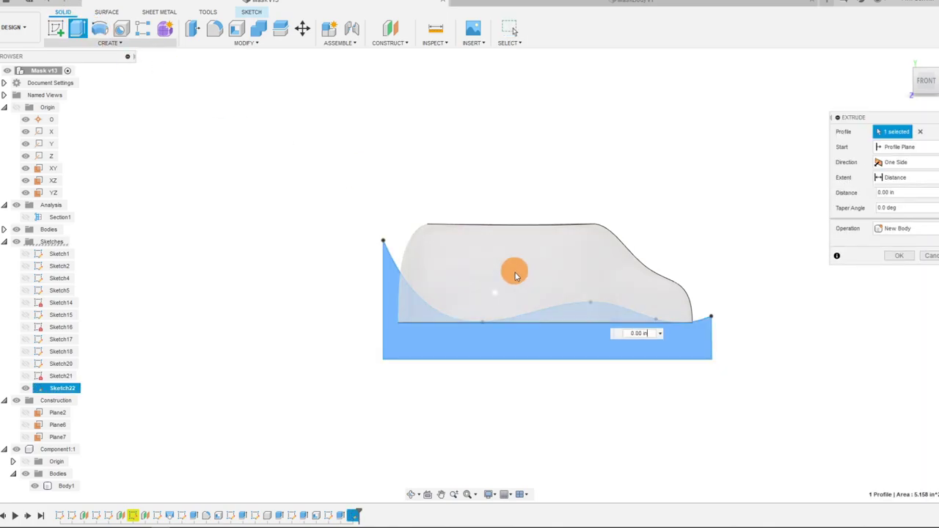
left_click(916, 88)
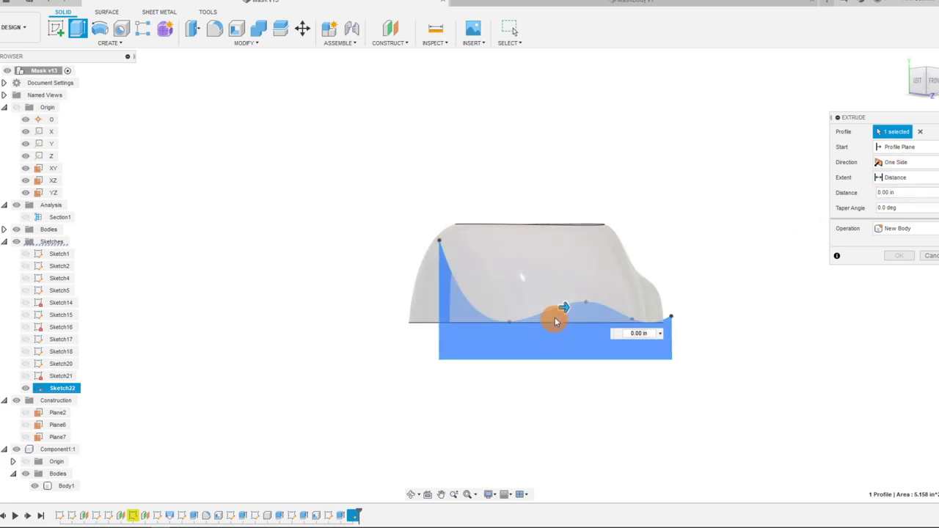
left_click_drag(562, 308, 713, 323)
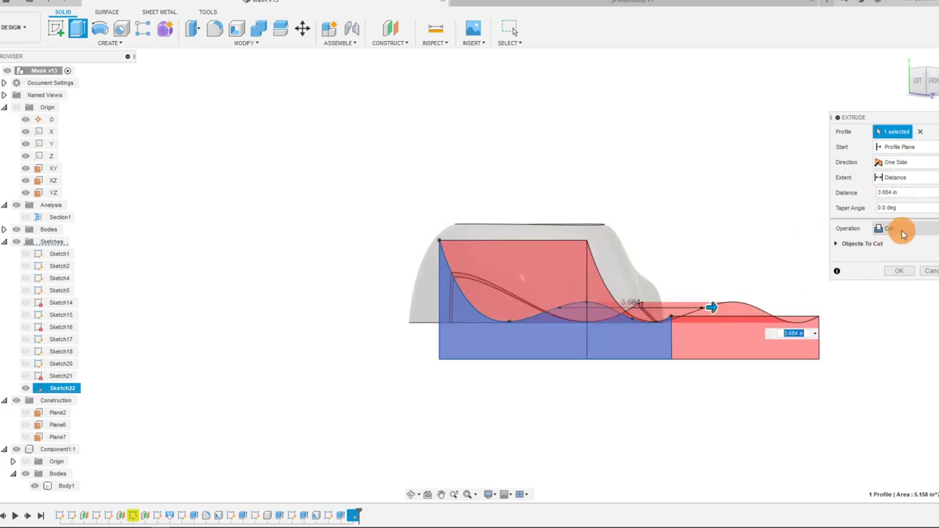
left_click(914, 162)
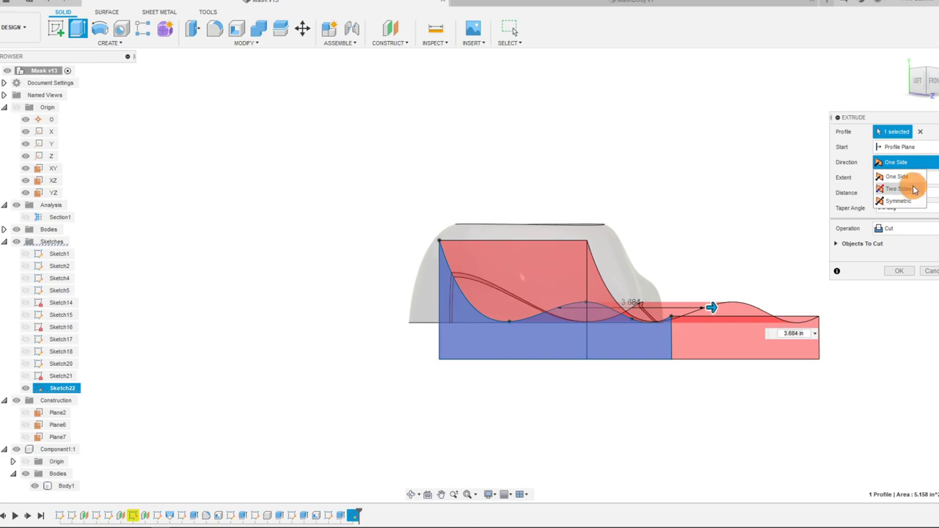
left_click(899, 189)
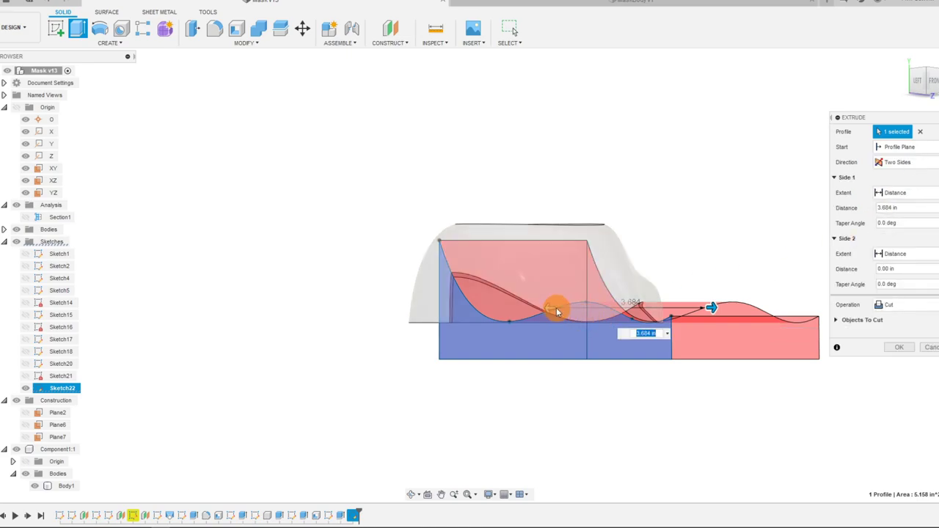
left_click_drag(549, 308, 395, 293)
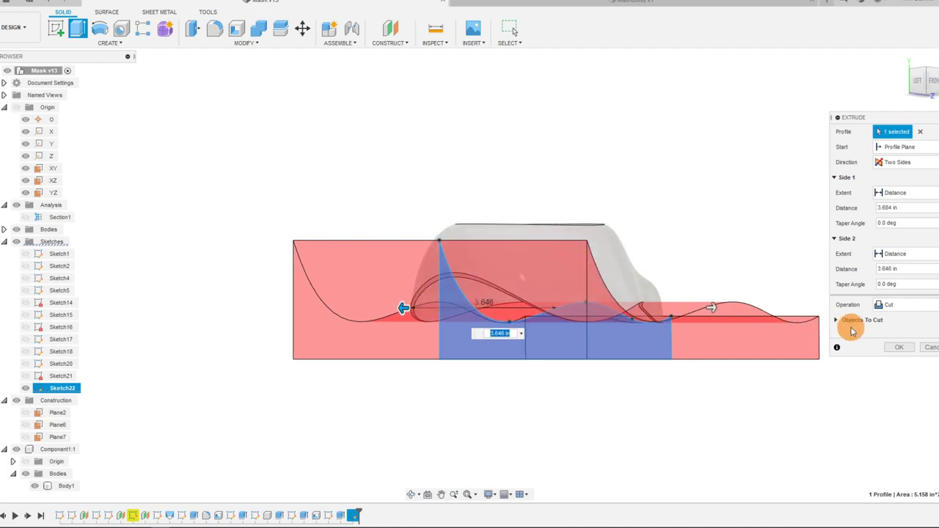
left_click(895, 348)
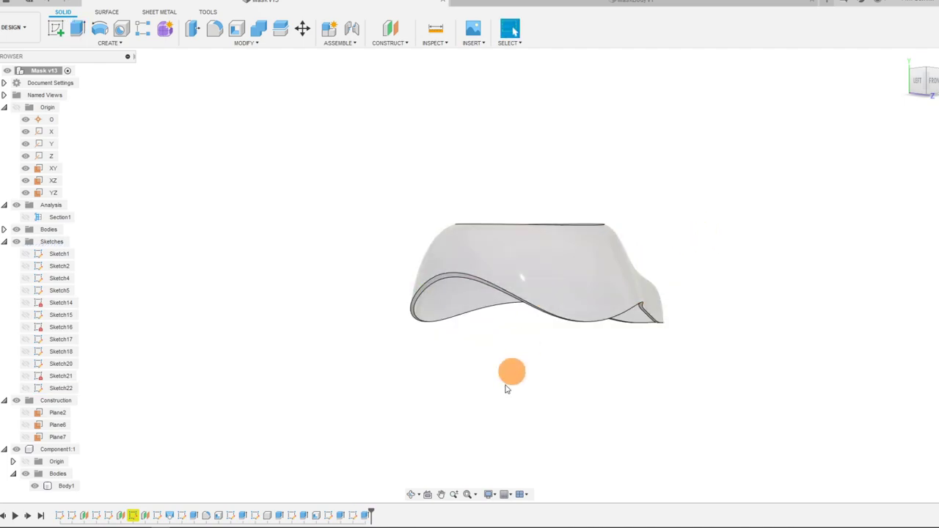
- Start a fillet on both the outer and inner edges of the mask's newly cut wavy rim
left_click(411, 496)
left_click_drag(550, 256, 521, 233)
left_click(928, 84)
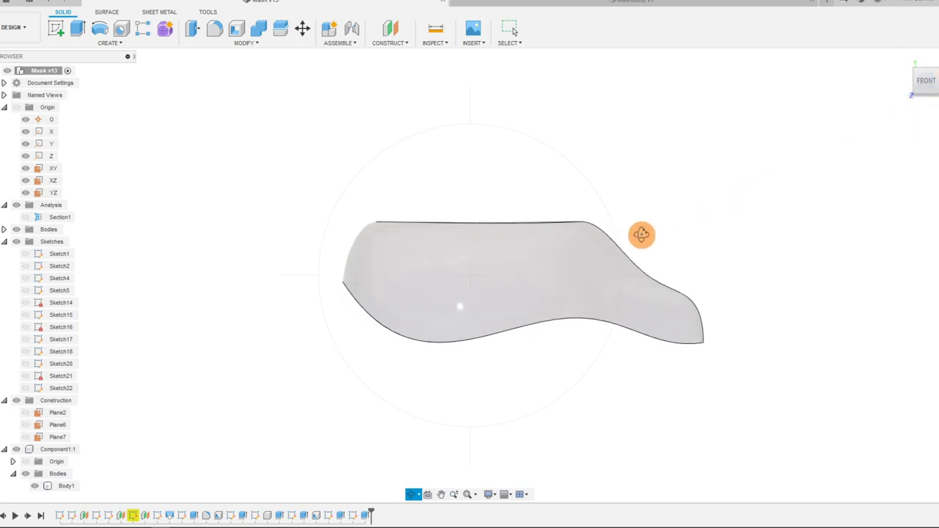
mouse_move(284, 525)
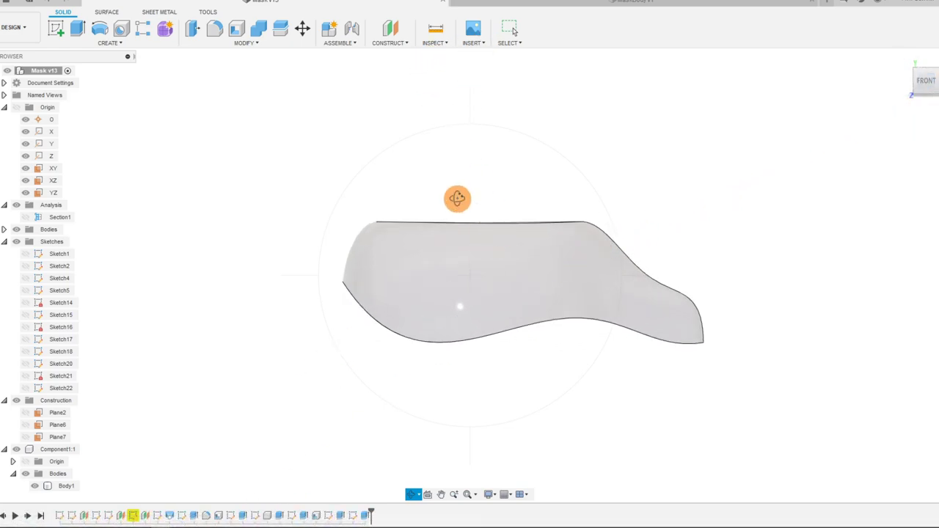
left_click_drag(457, 198, 688, 225)
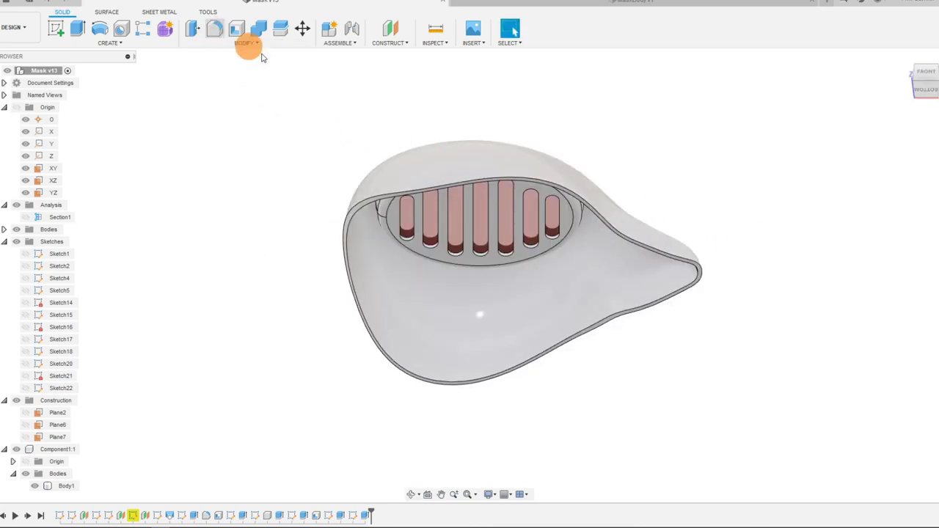
left_click(214, 28)
left_click(517, 180)
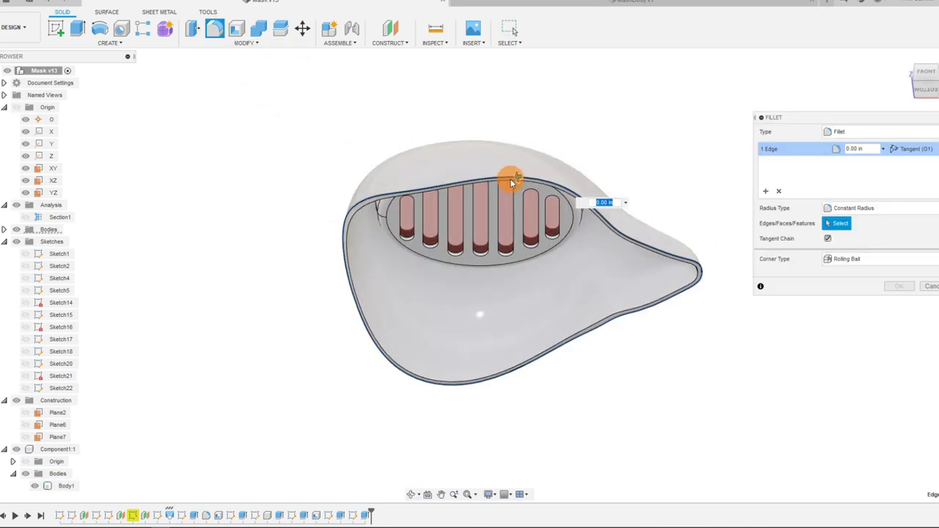
left_click(513, 180)
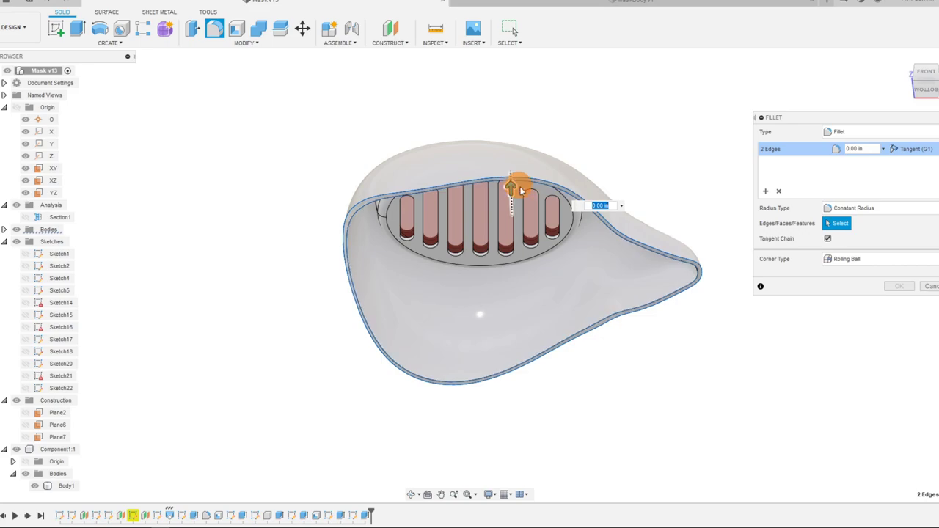
- Set the constant radius of the rim fillet to 0.03 in and apply it to both edges
scroll(496, 193, "up", 4)
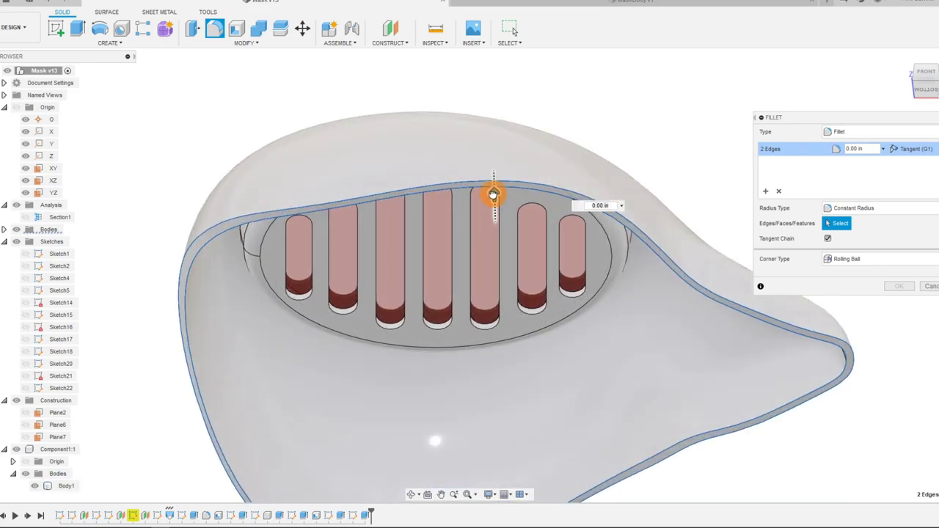
left_click_drag(496, 191, 497, 191)
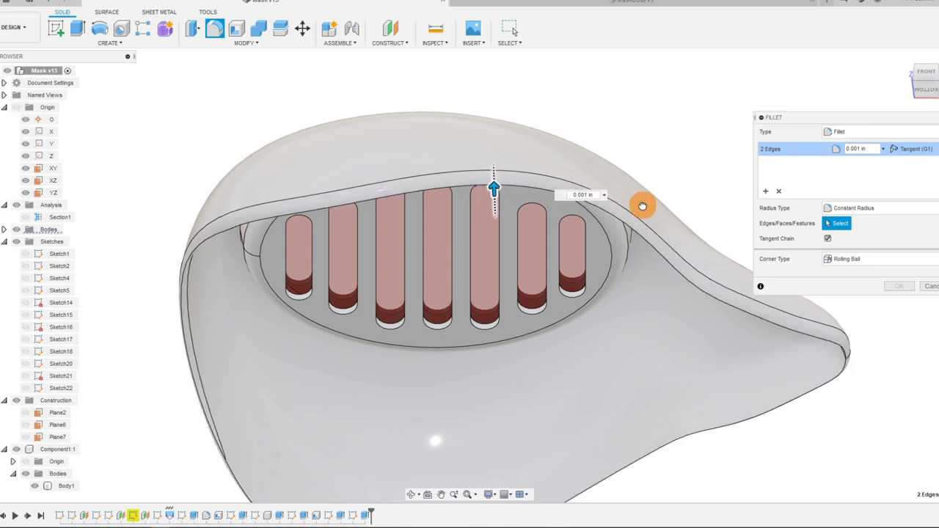
left_click(926, 75)
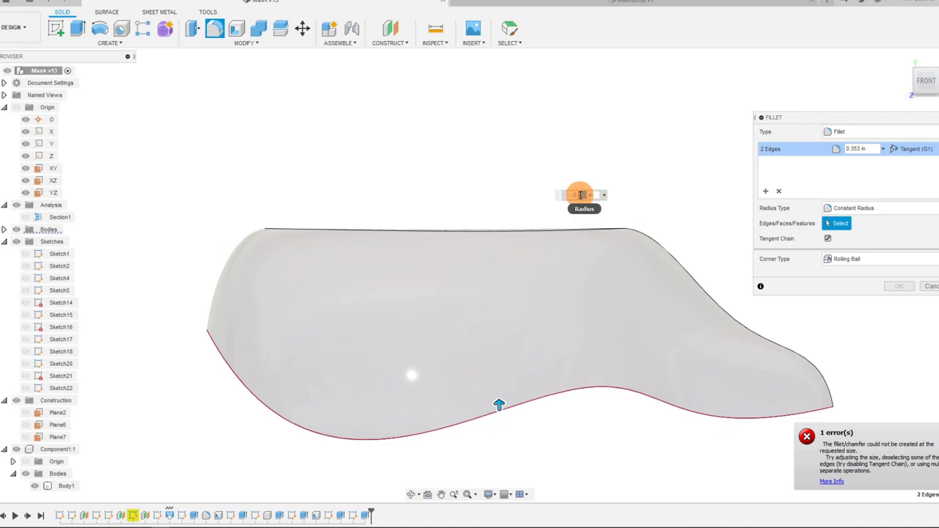
type("0.03")
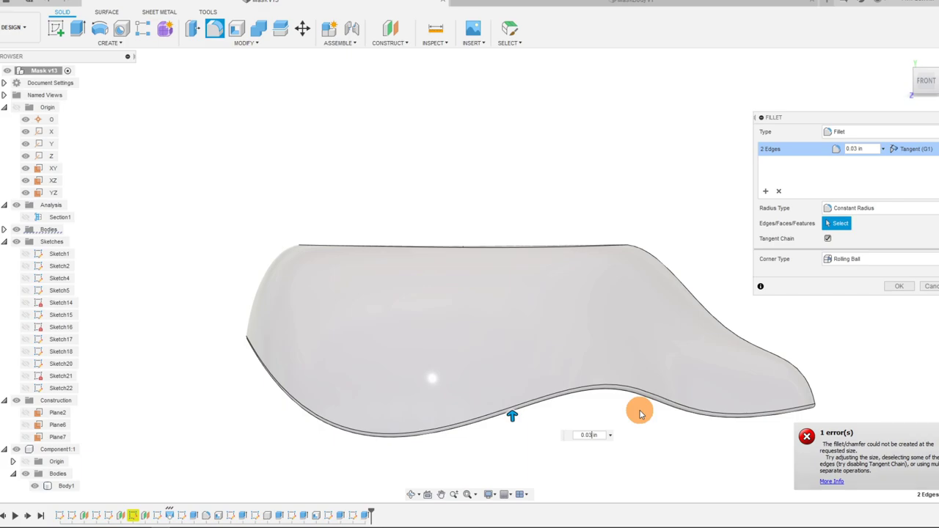
left_click(929, 98)
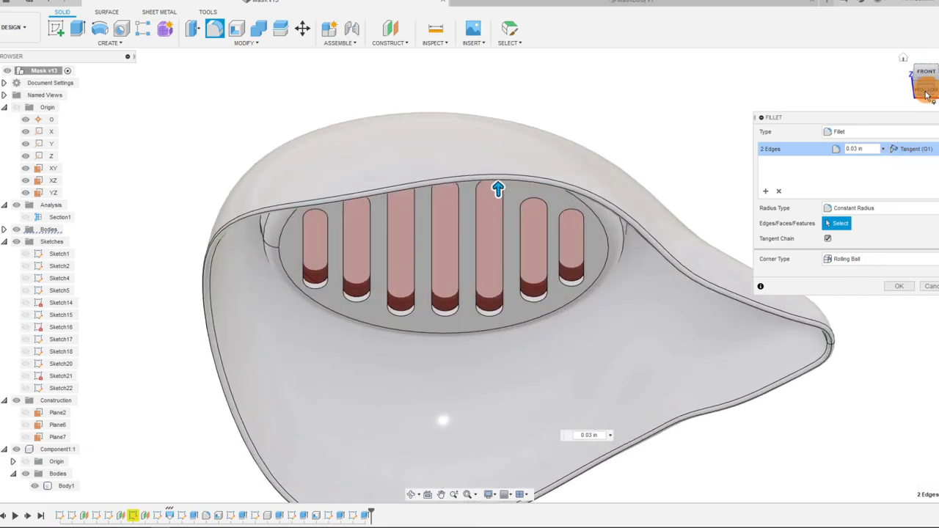
left_click(899, 286)
middle_click_drag(792, 230, 677, 413, "shift")
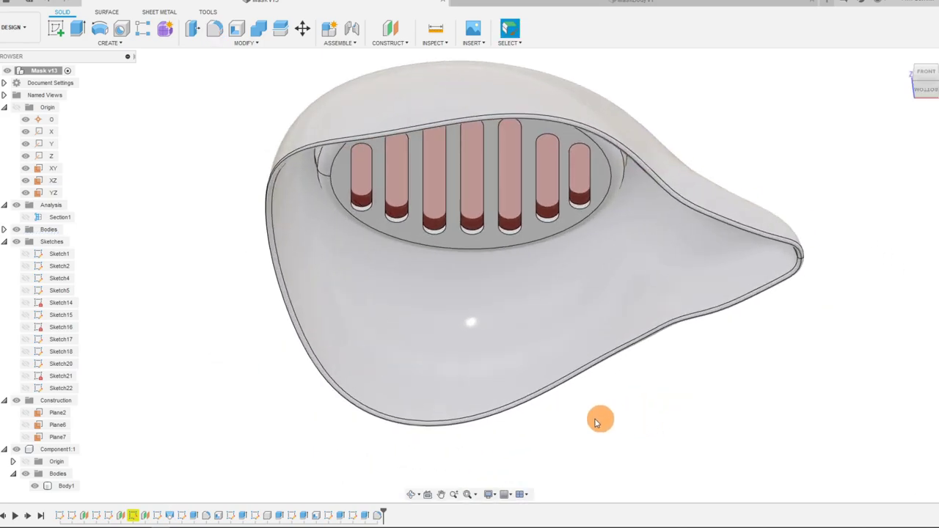